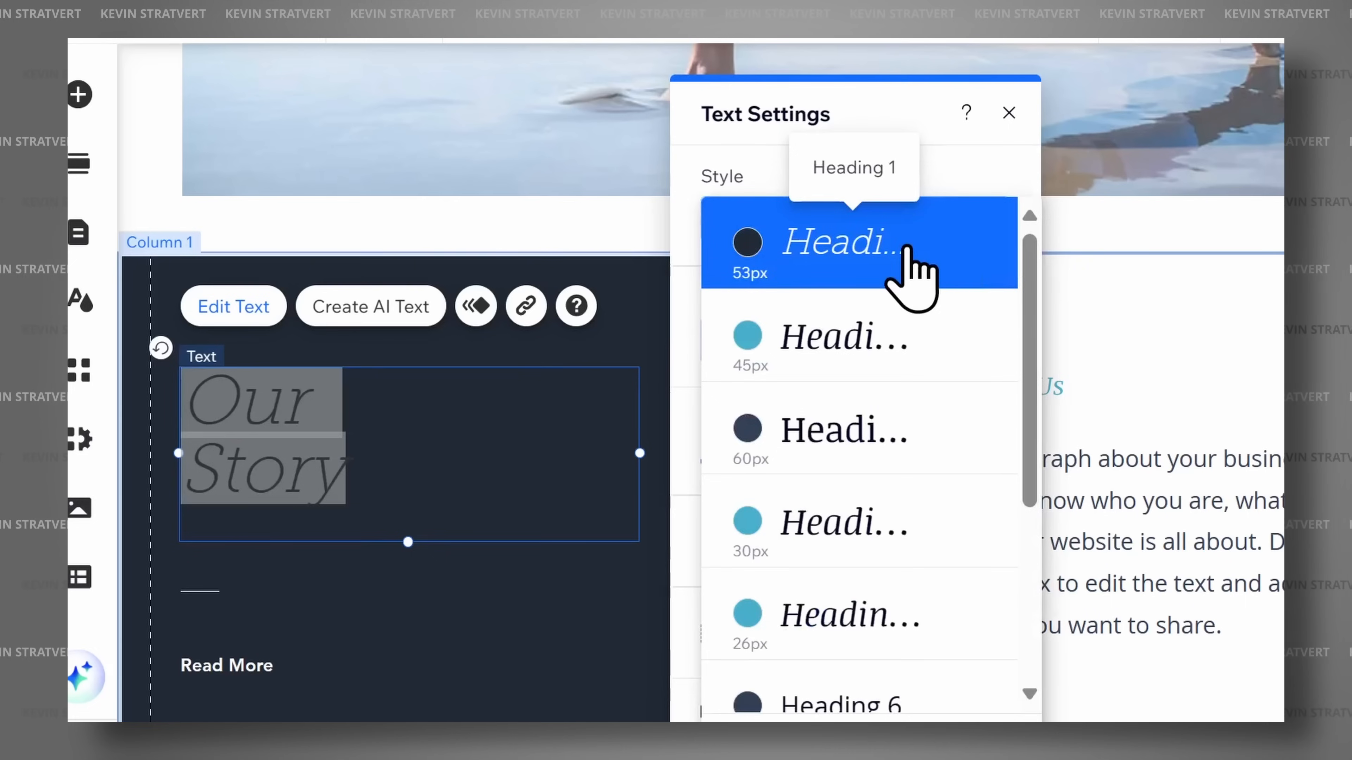
left_click(903, 264)
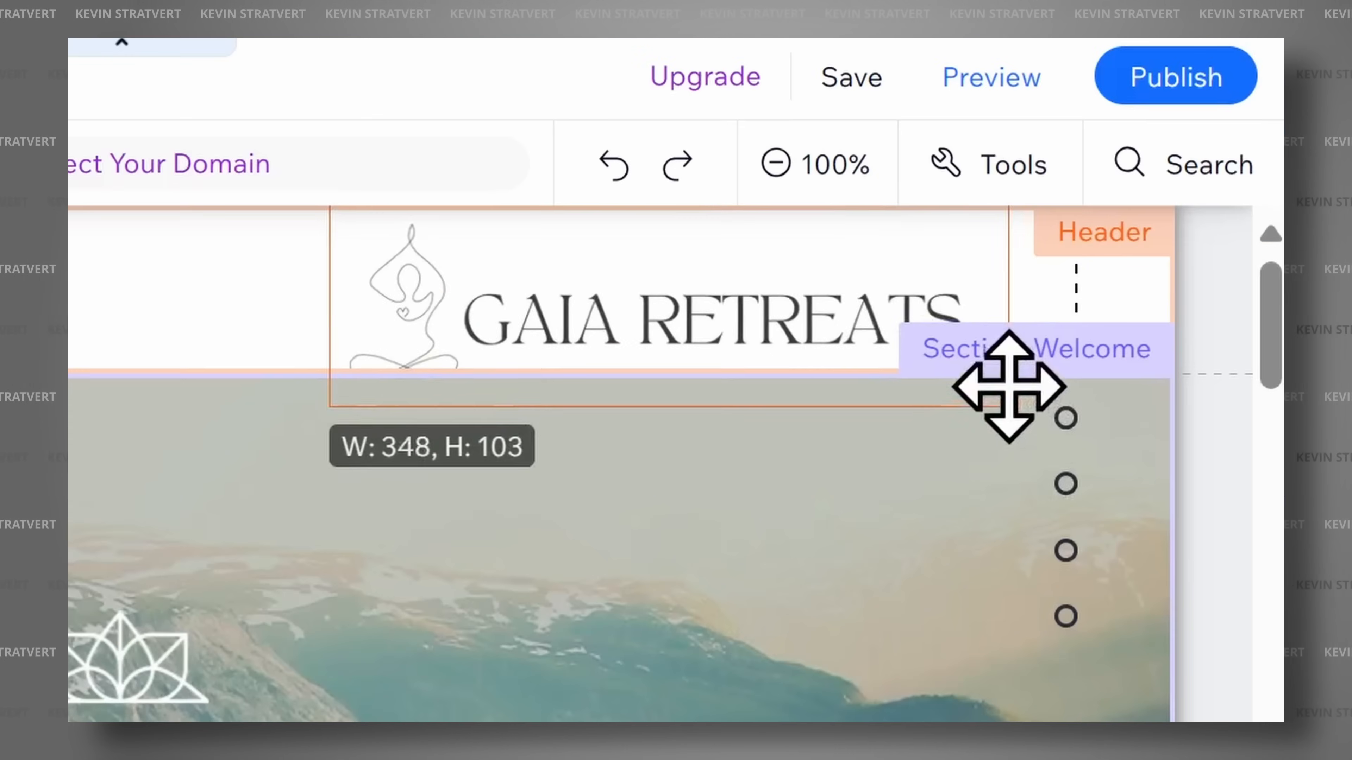
left_click_drag(1009, 387, 929, 359)
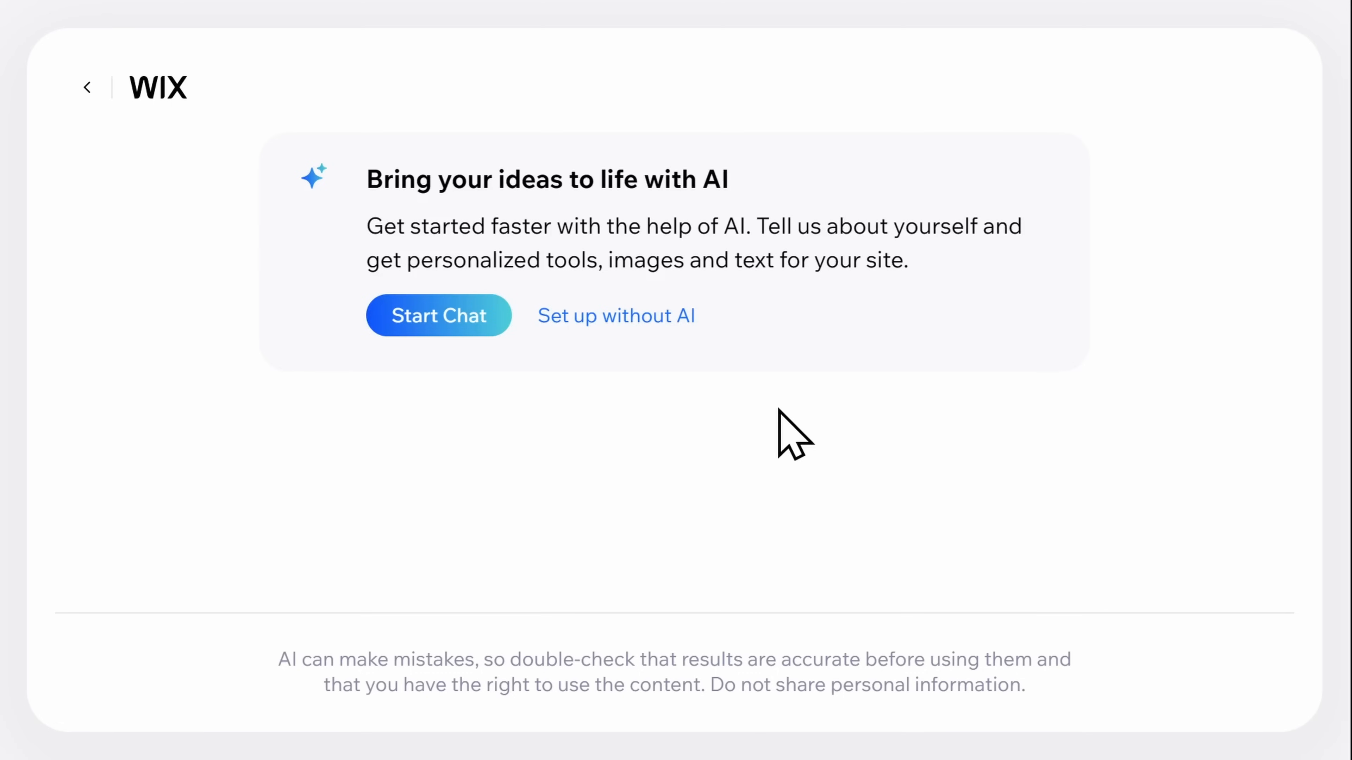
Start the site setup without AI and choose Yoga Studio as the website type
left_click(664, 318)
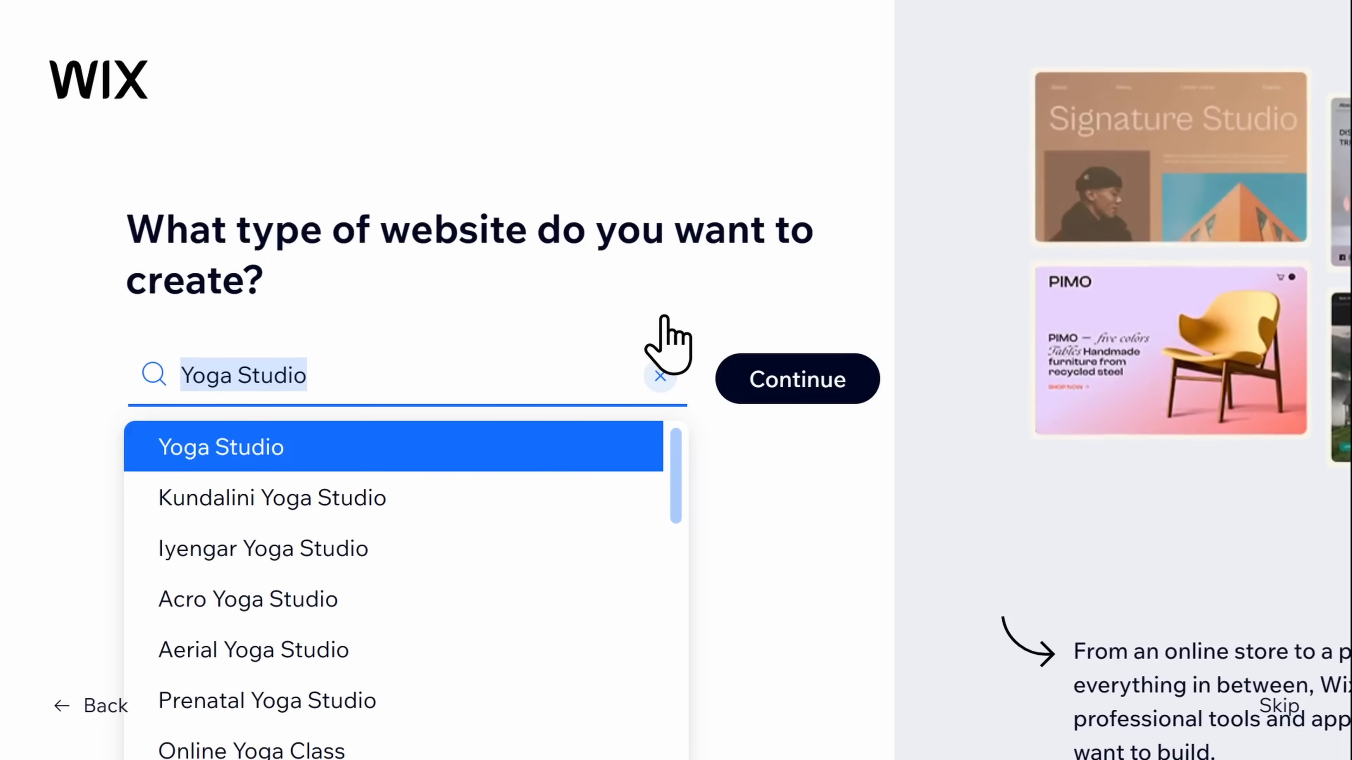
left_click(798, 382)
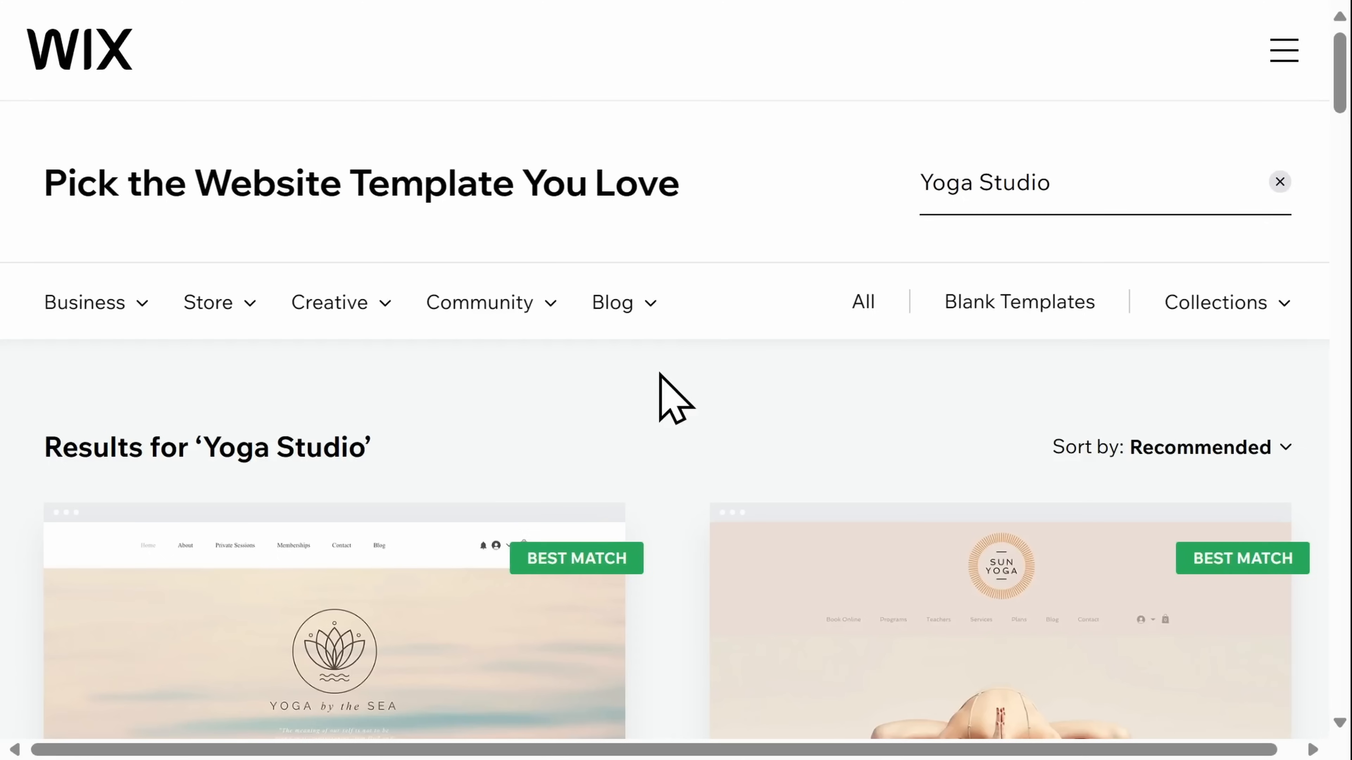
Find the Yoga Instructor template among the Yoga Studio results, open it for editing and dismiss the introductory overlay
scroll(660, 374, "down", 10)
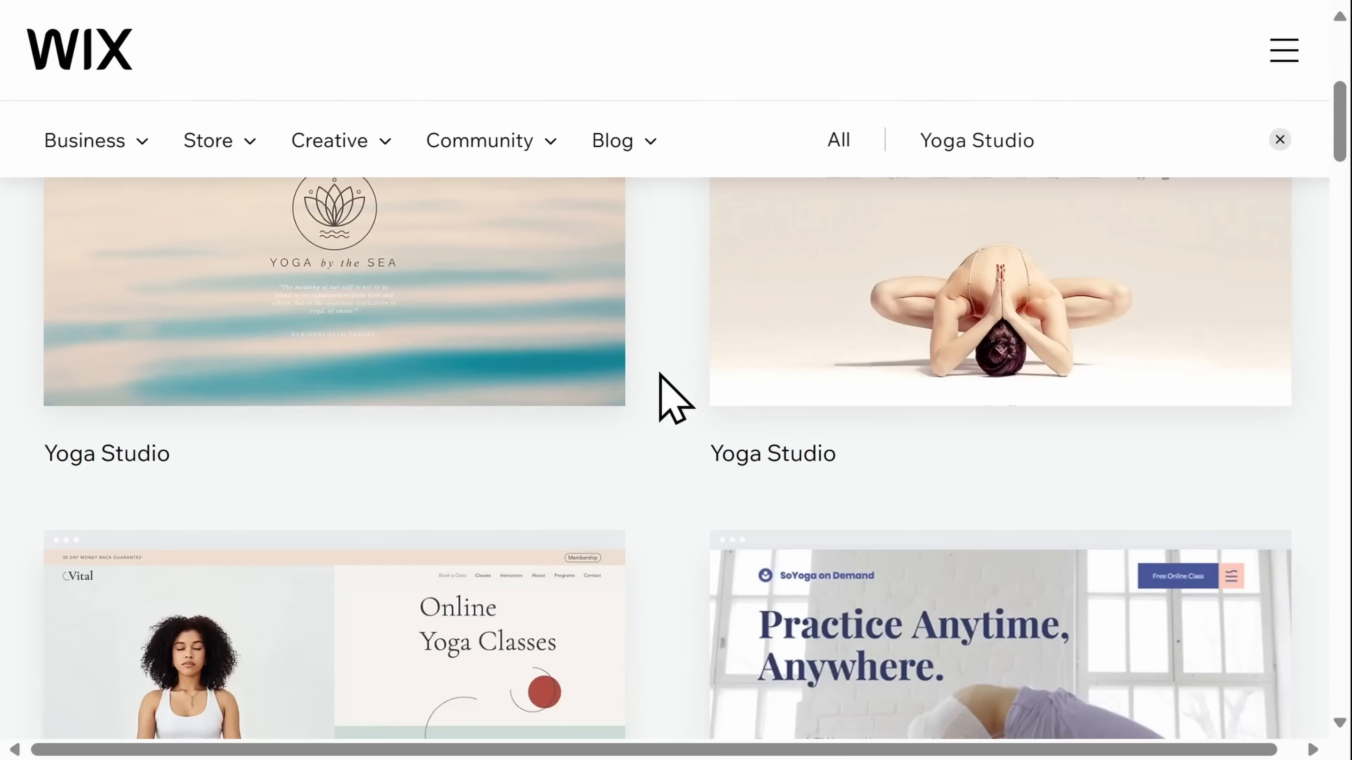
scroll(660, 374, "down", 10)
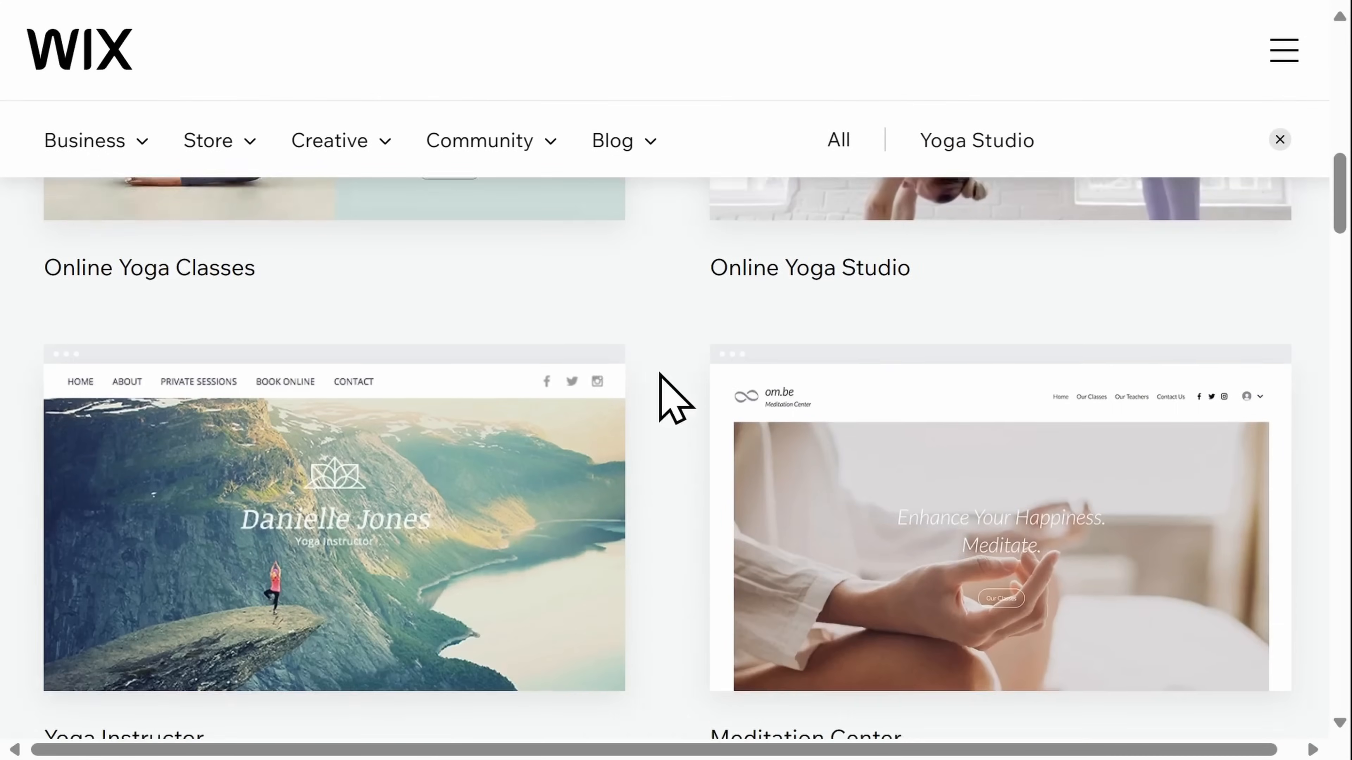
scroll(660, 374, "down", 2)
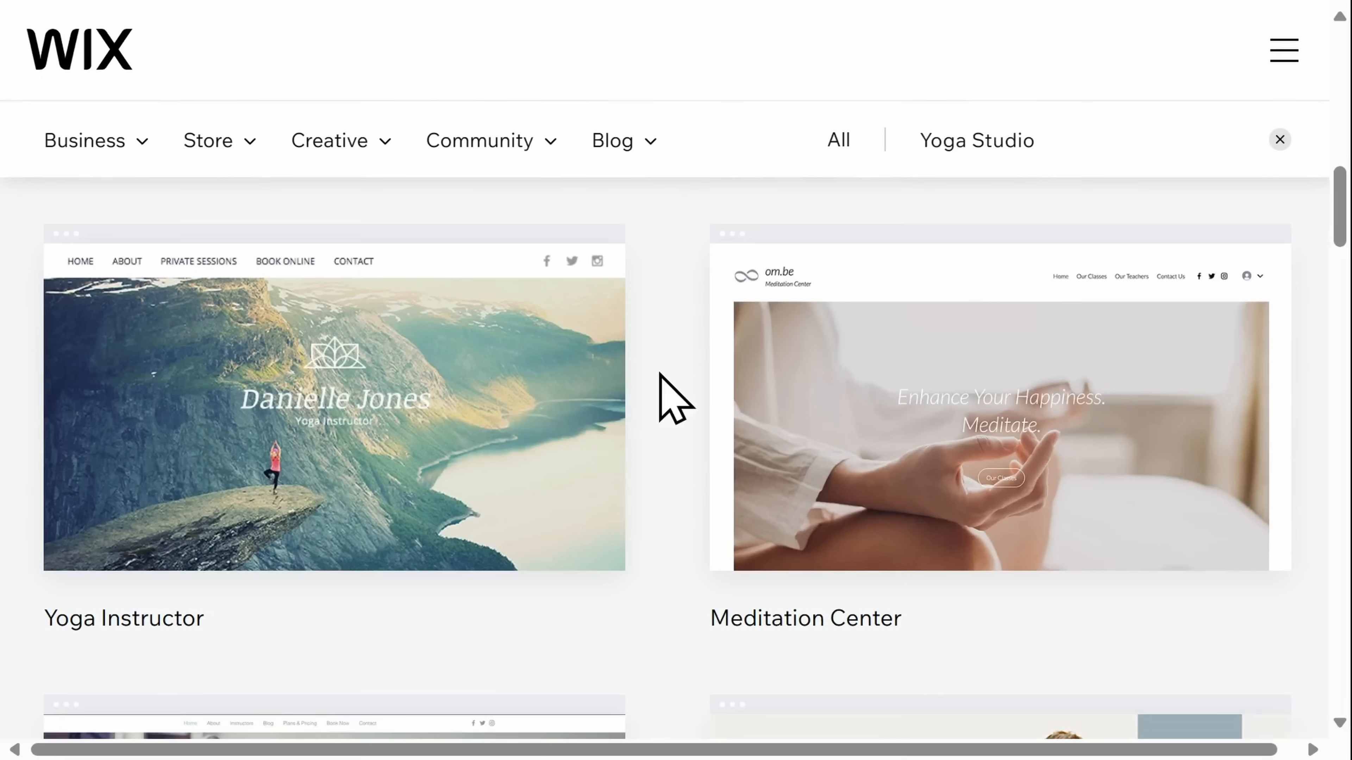
mouse_move(594, 395)
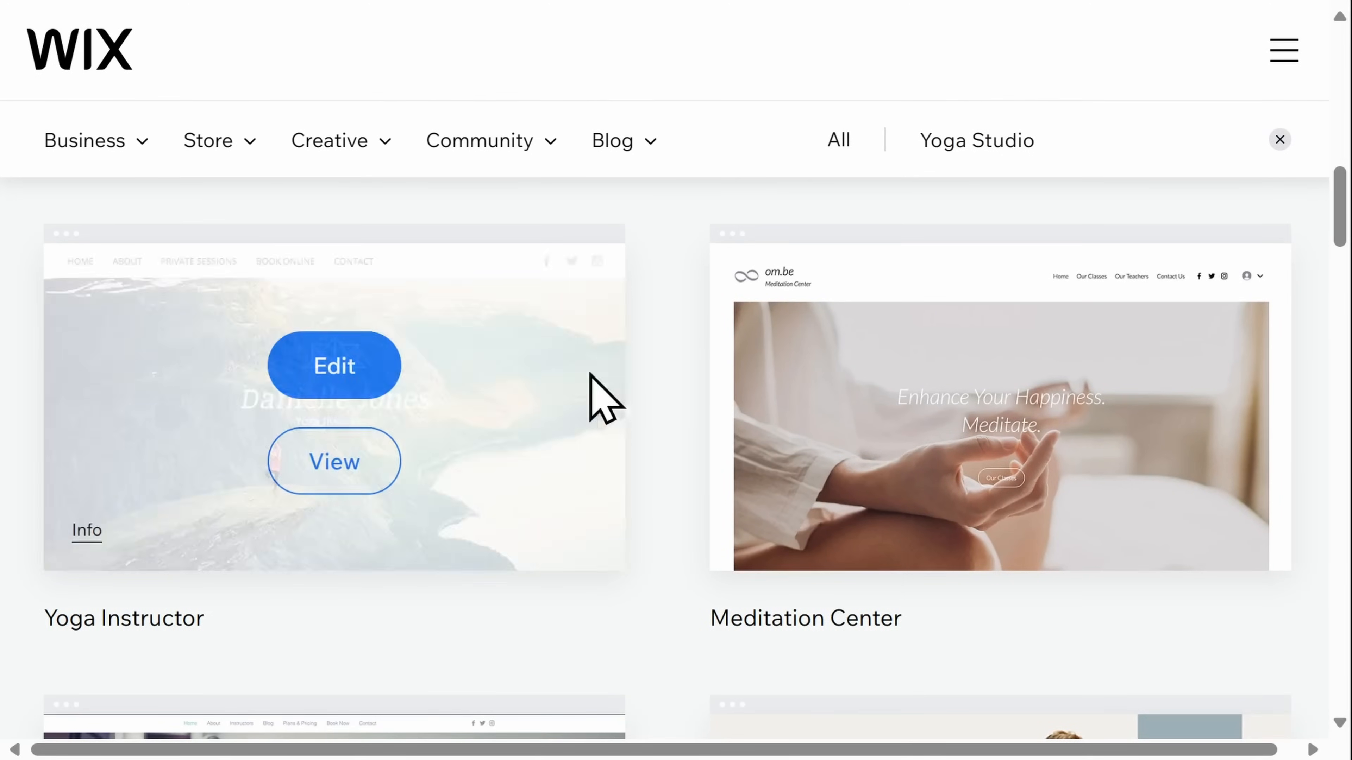
left_click(349, 371)
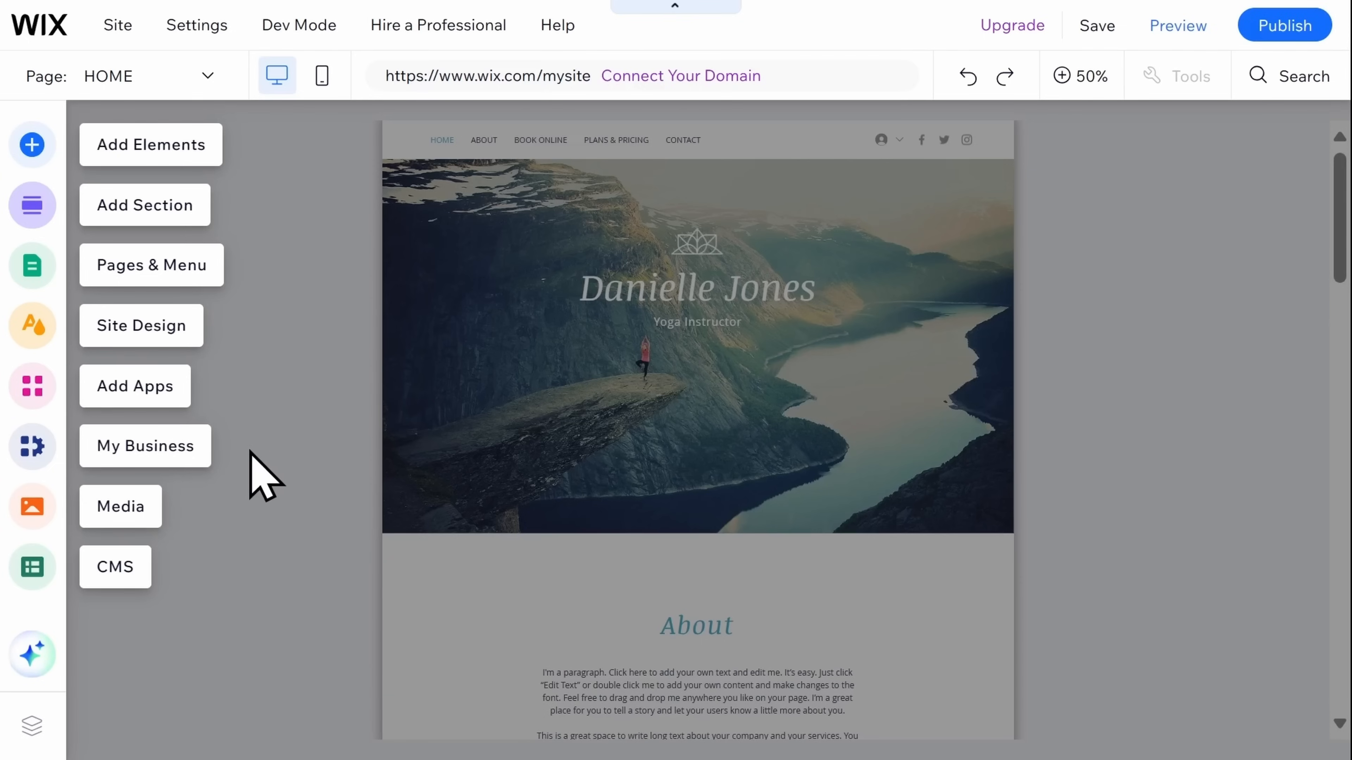
left_click(260, 439)
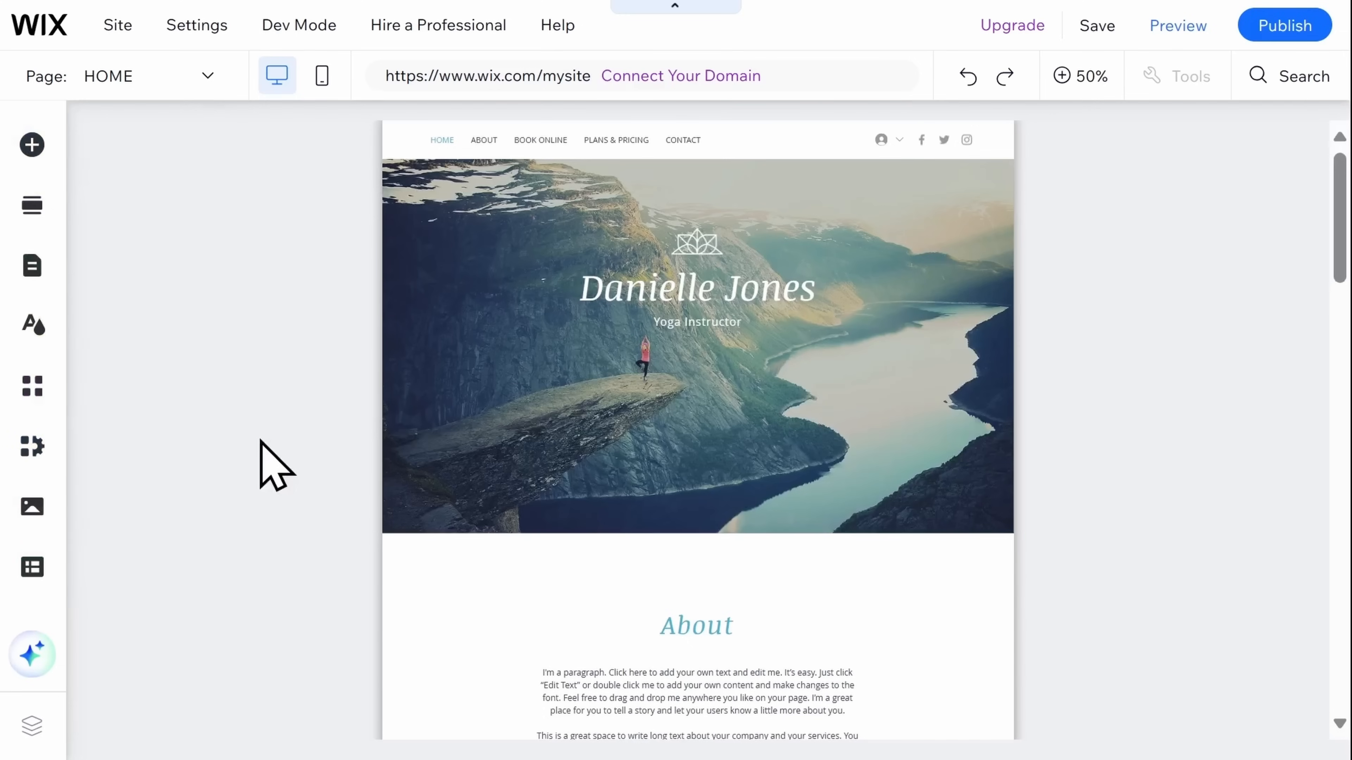
Look over the homepage at 100% zoom and open the header's horizontal menu for managing its pages
left_click(1090, 69)
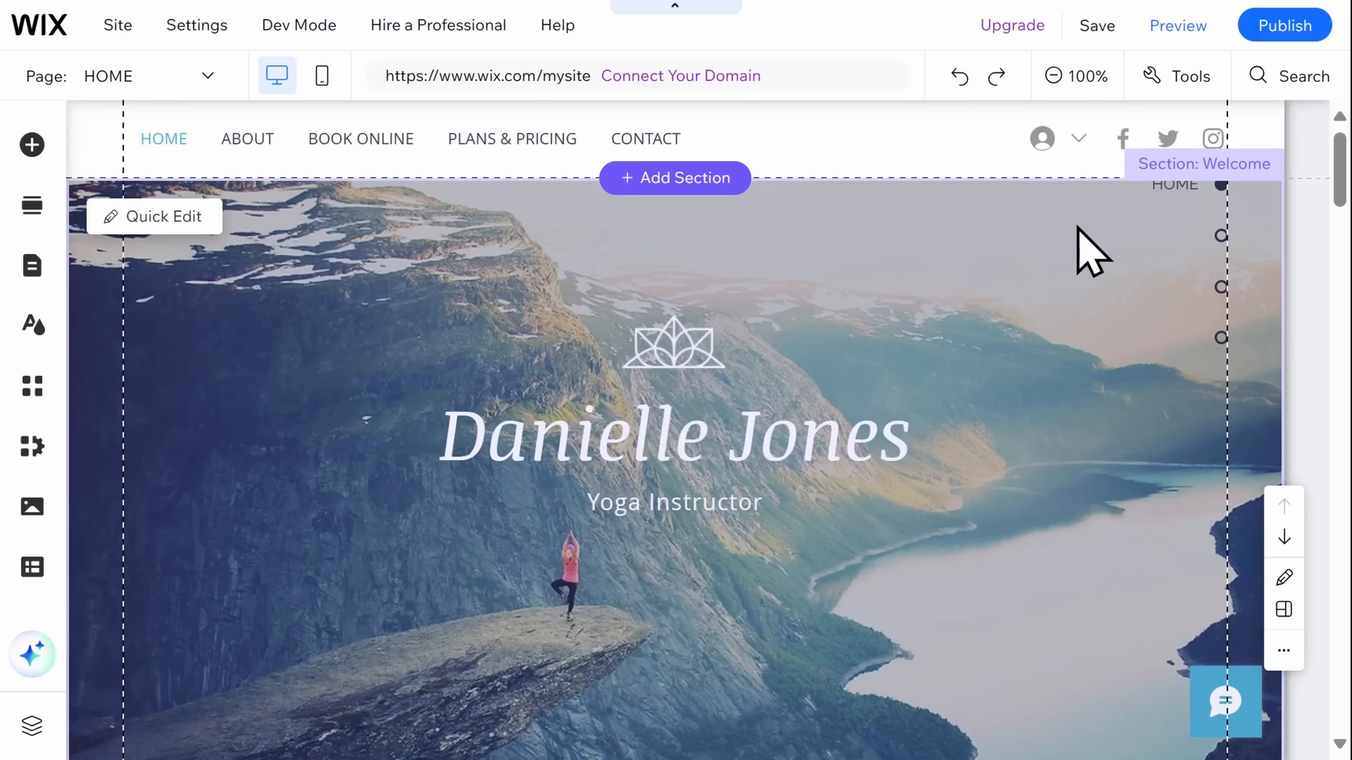
left_click_drag(1342, 169, 1348, 709)
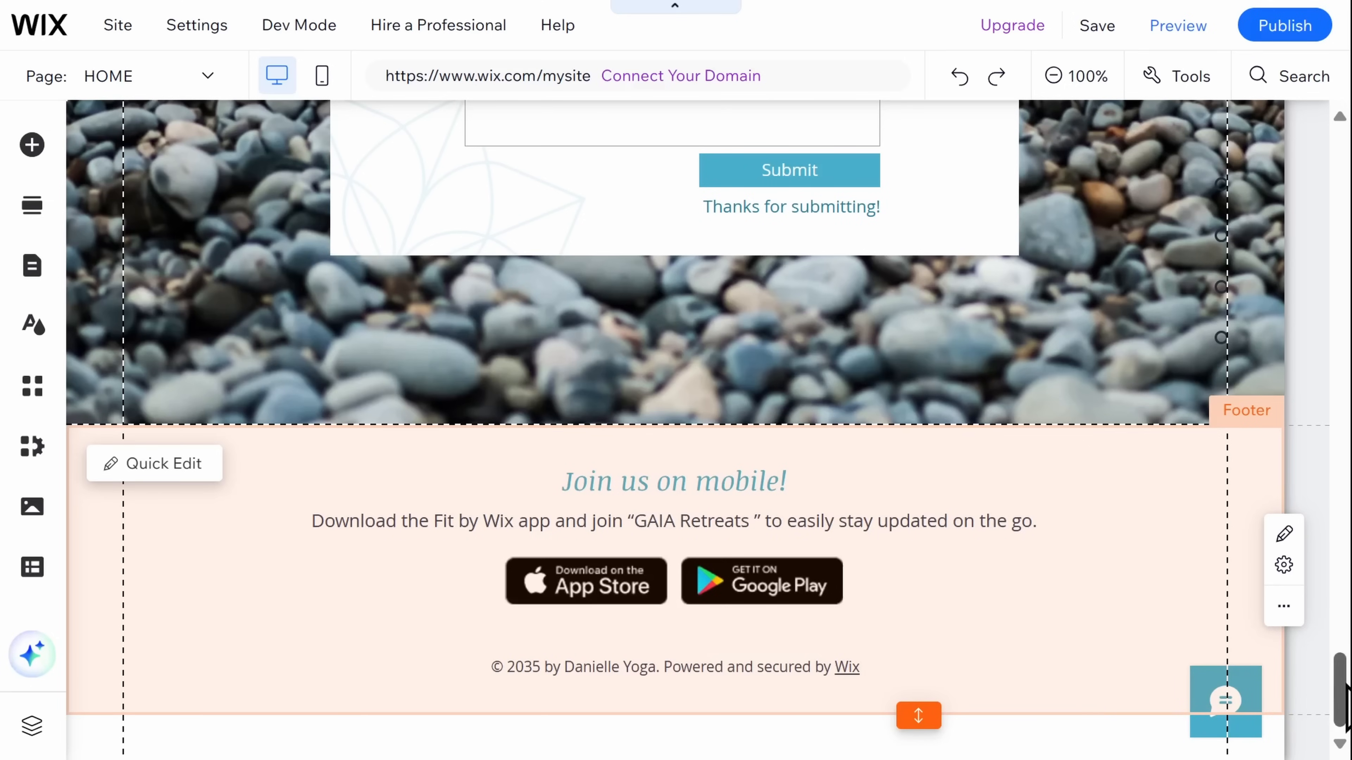
left_click_drag(1344, 698, 1345, 178)
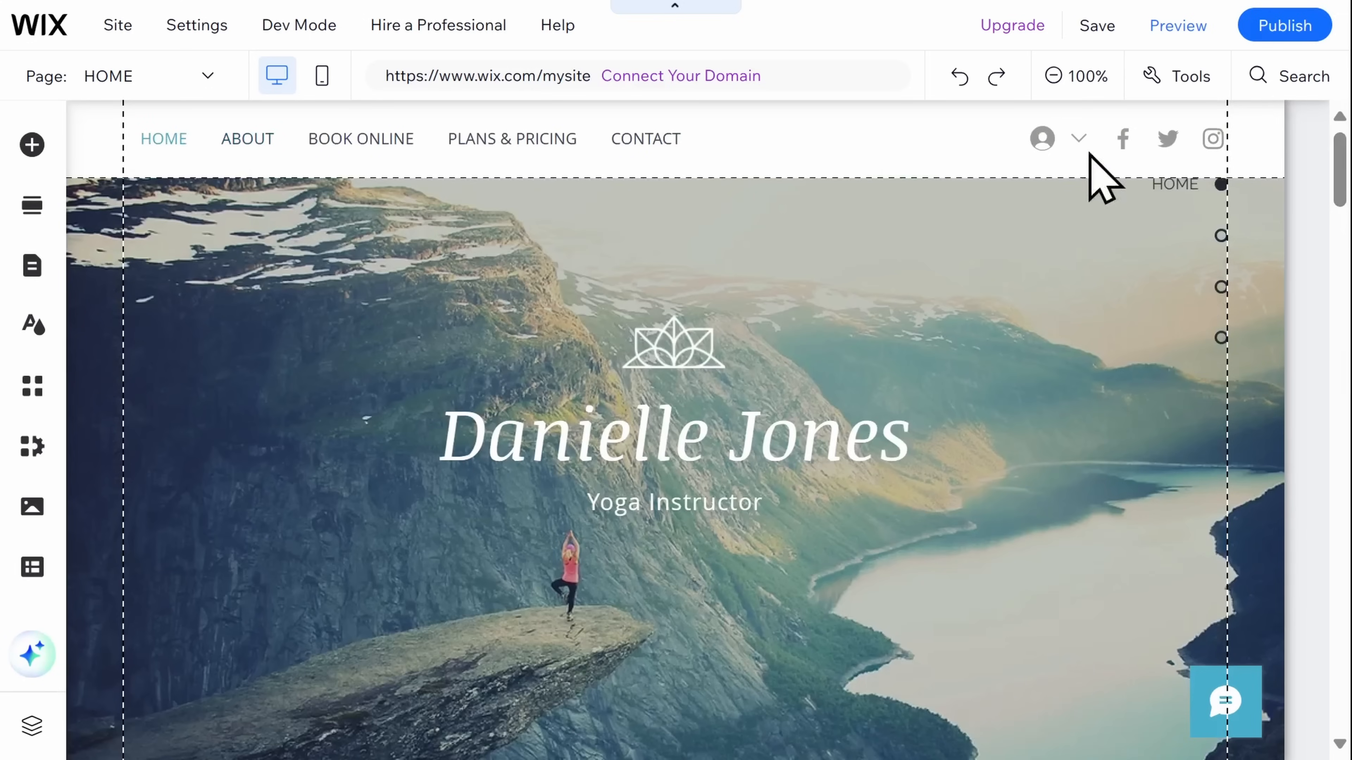
left_click(877, 147)
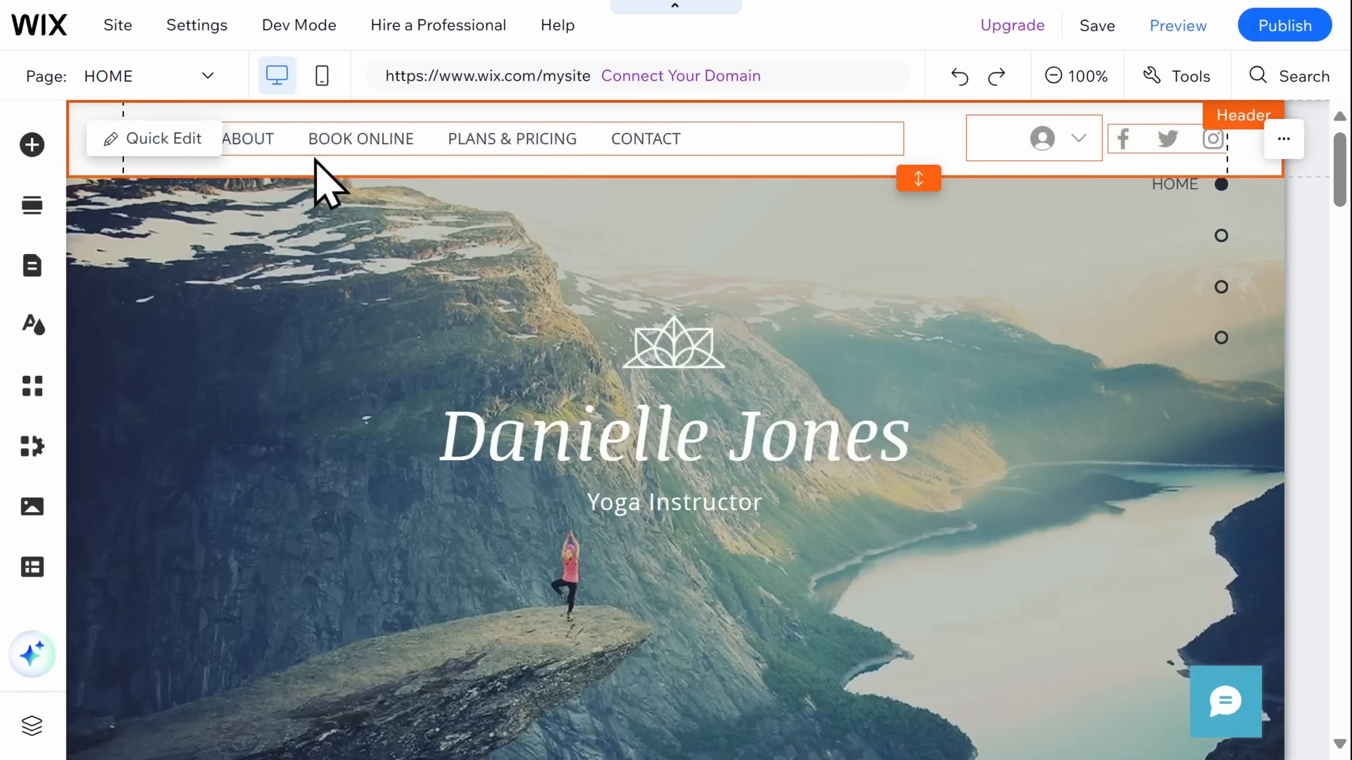
left_click(142, 151)
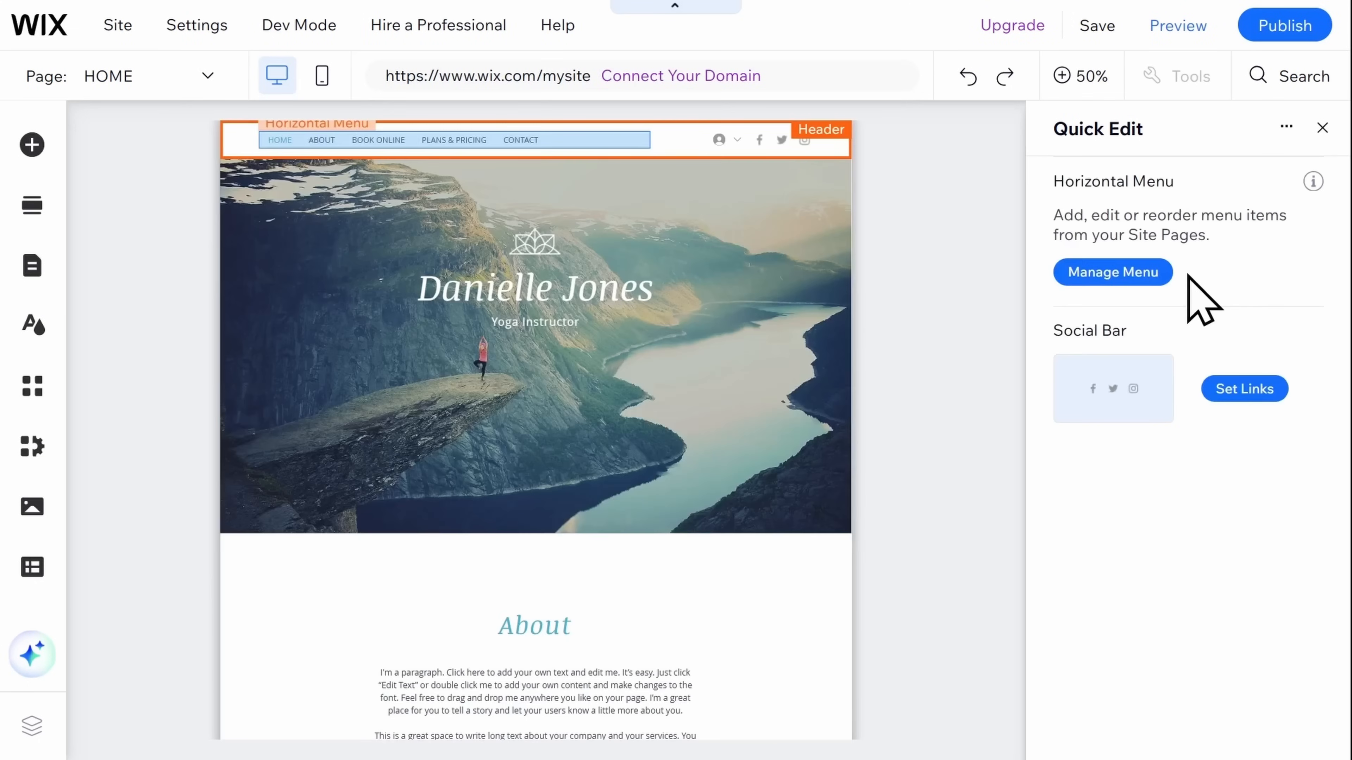
left_click(1112, 284)
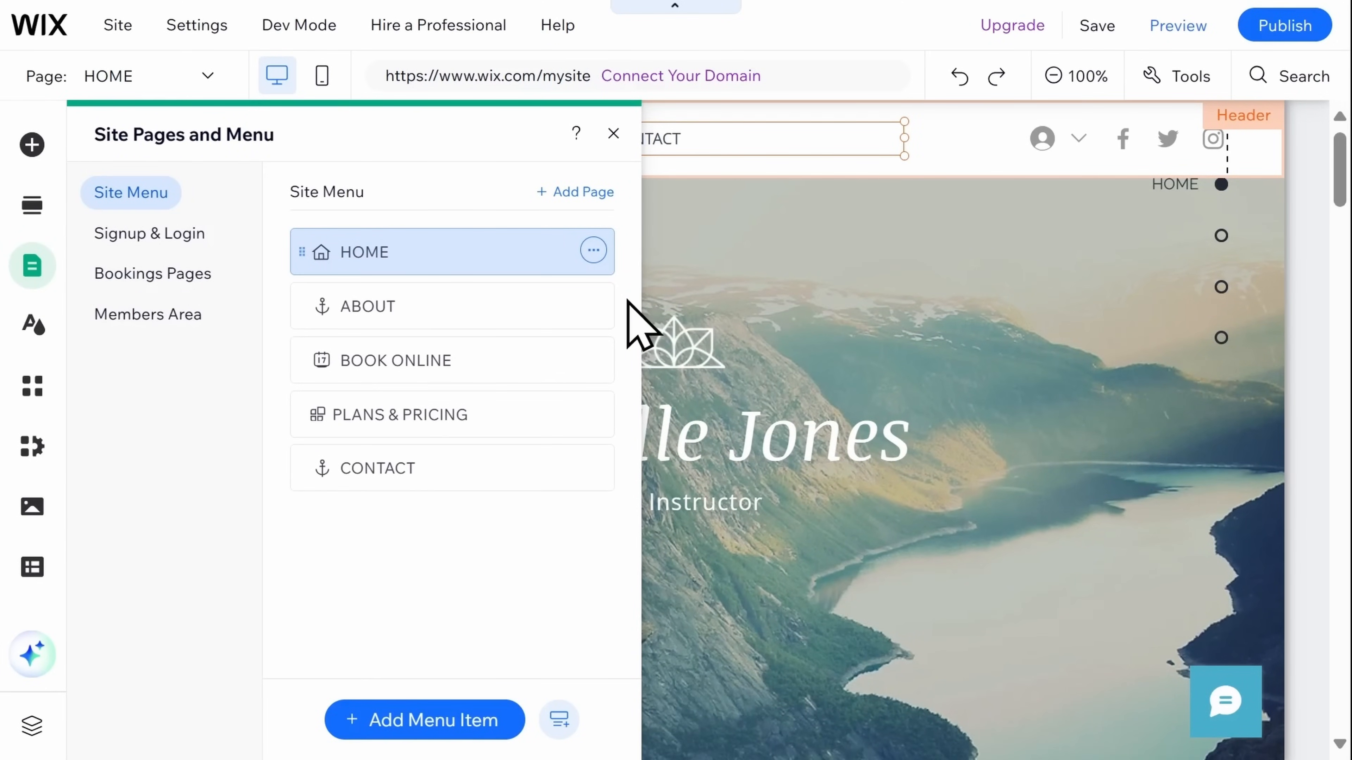
left_click(594, 305)
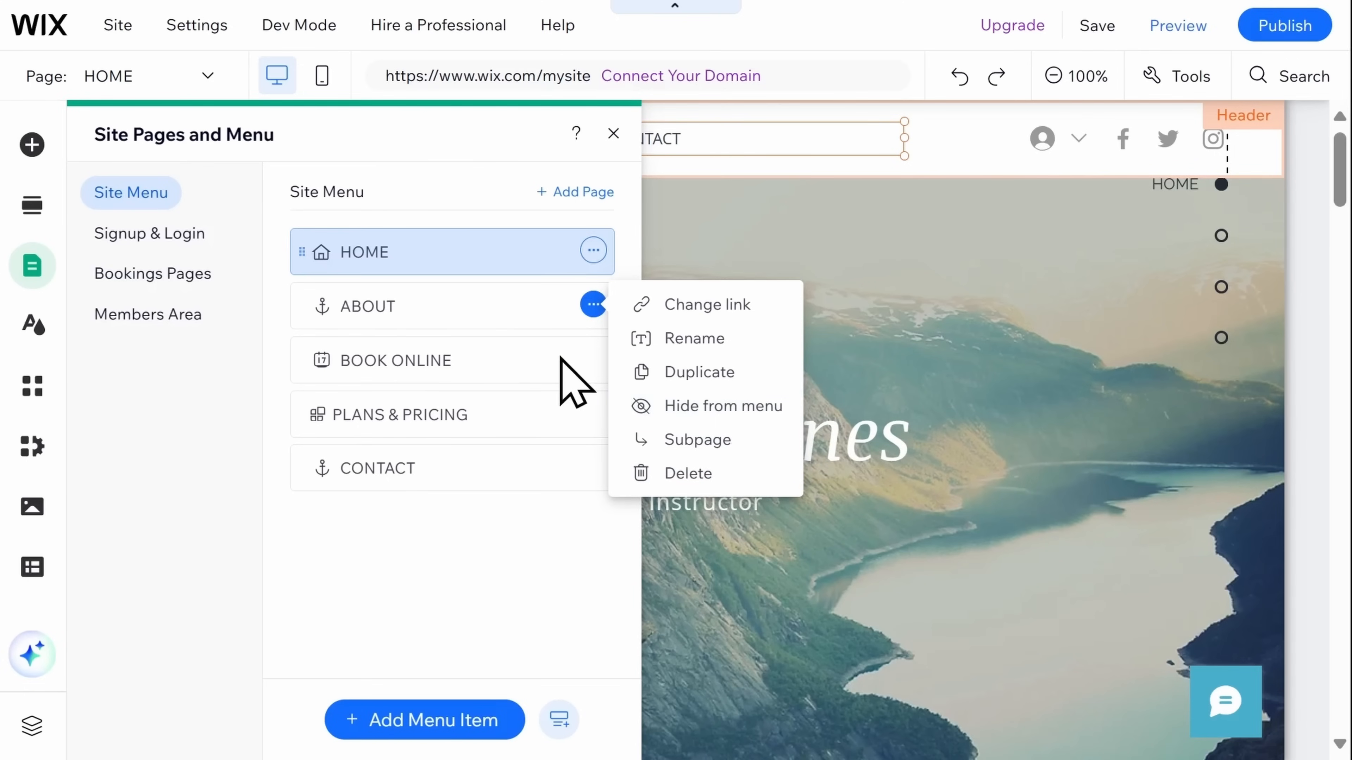
left_click(572, 375)
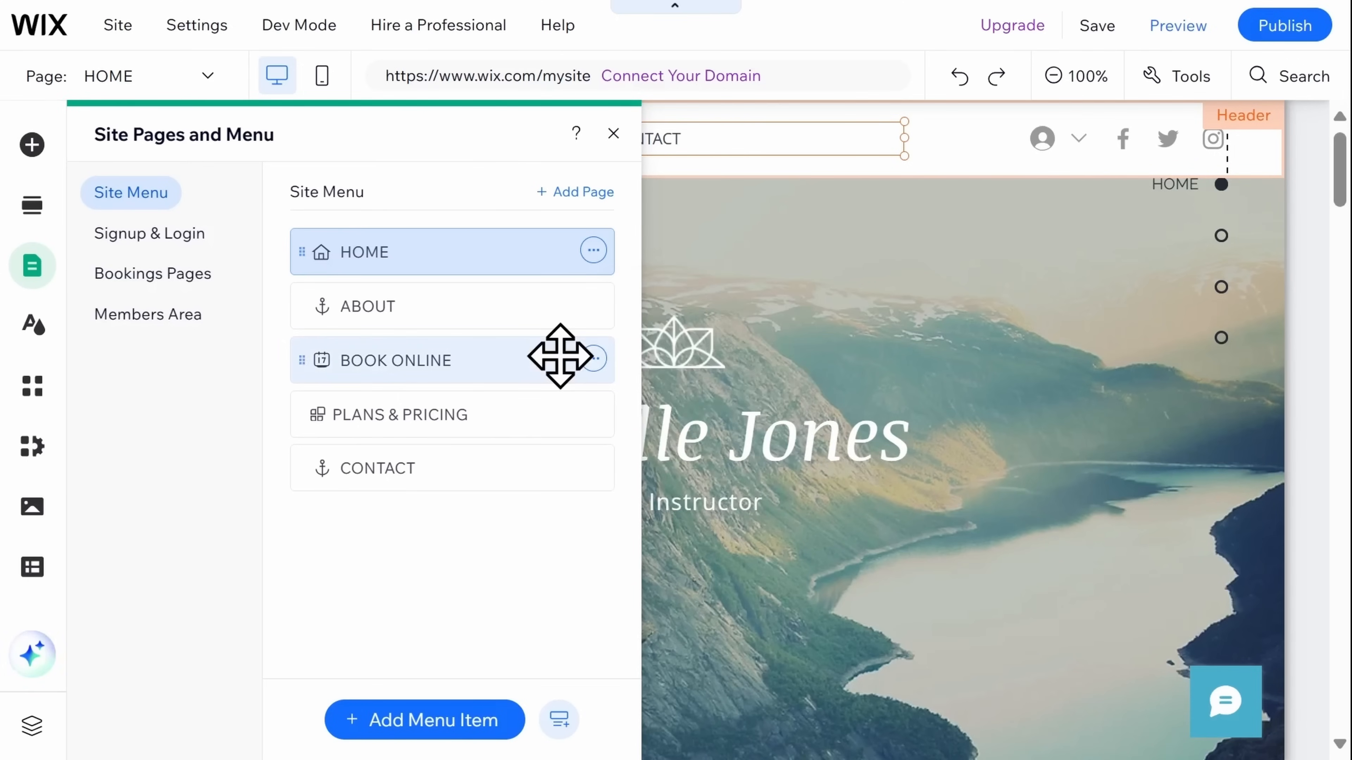
left_click(594, 359)
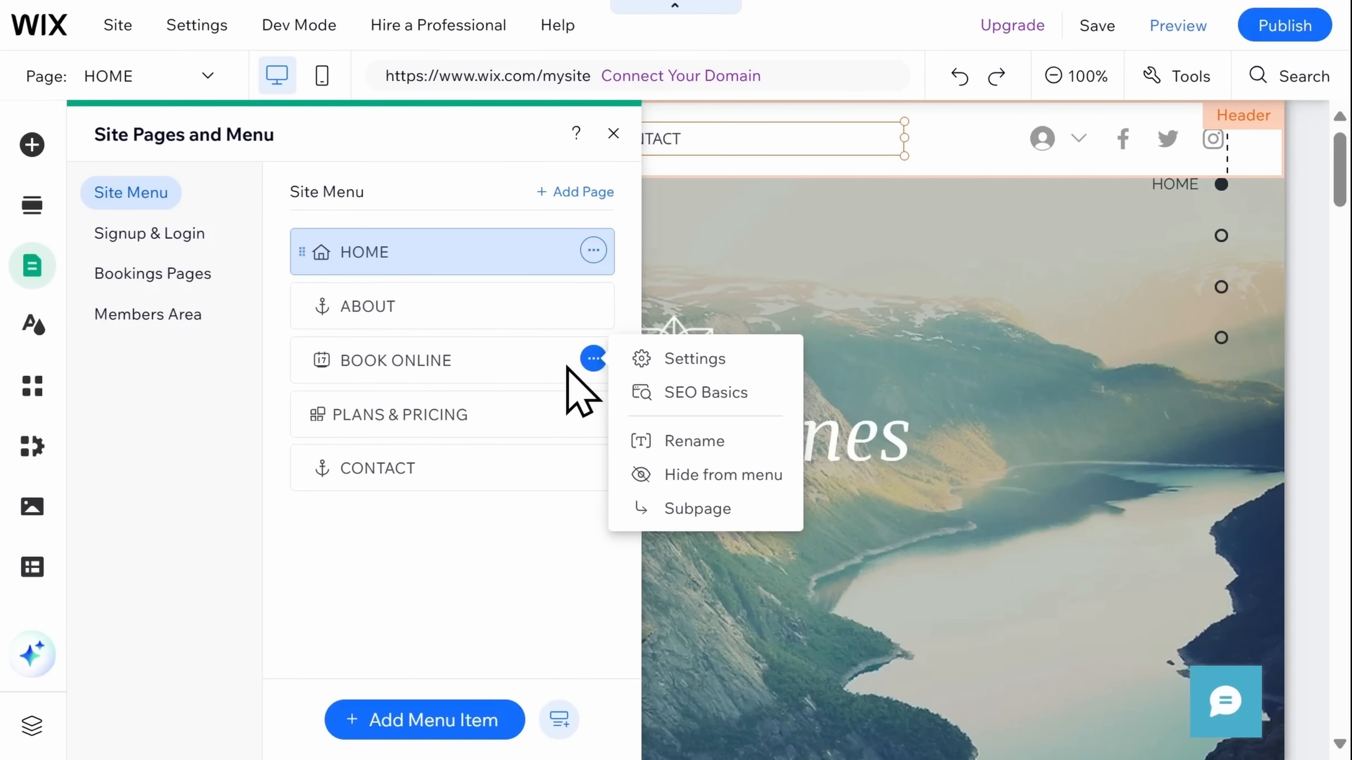
Delete the Bookings pages together with the Wix Bookings app from the site
left_click(152, 279)
left_click(152, 279)
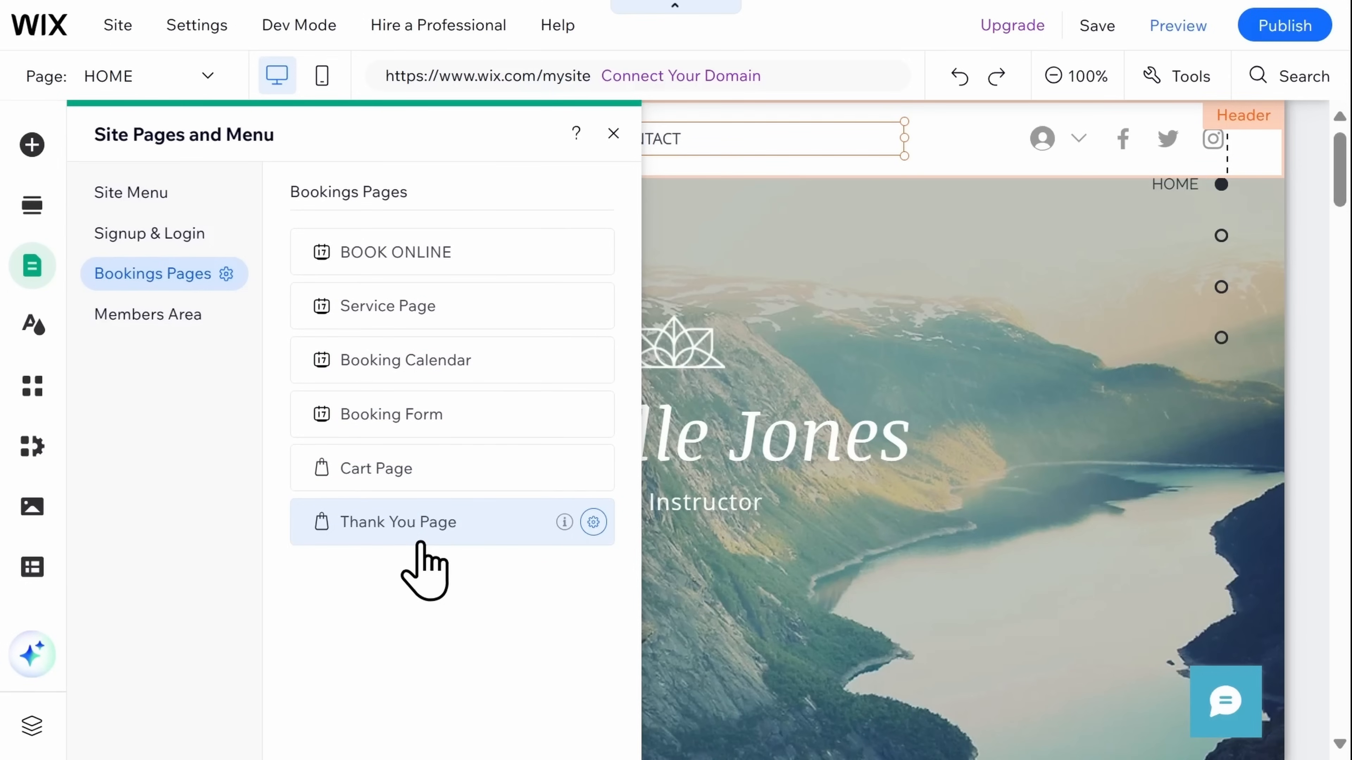
left_click(227, 273)
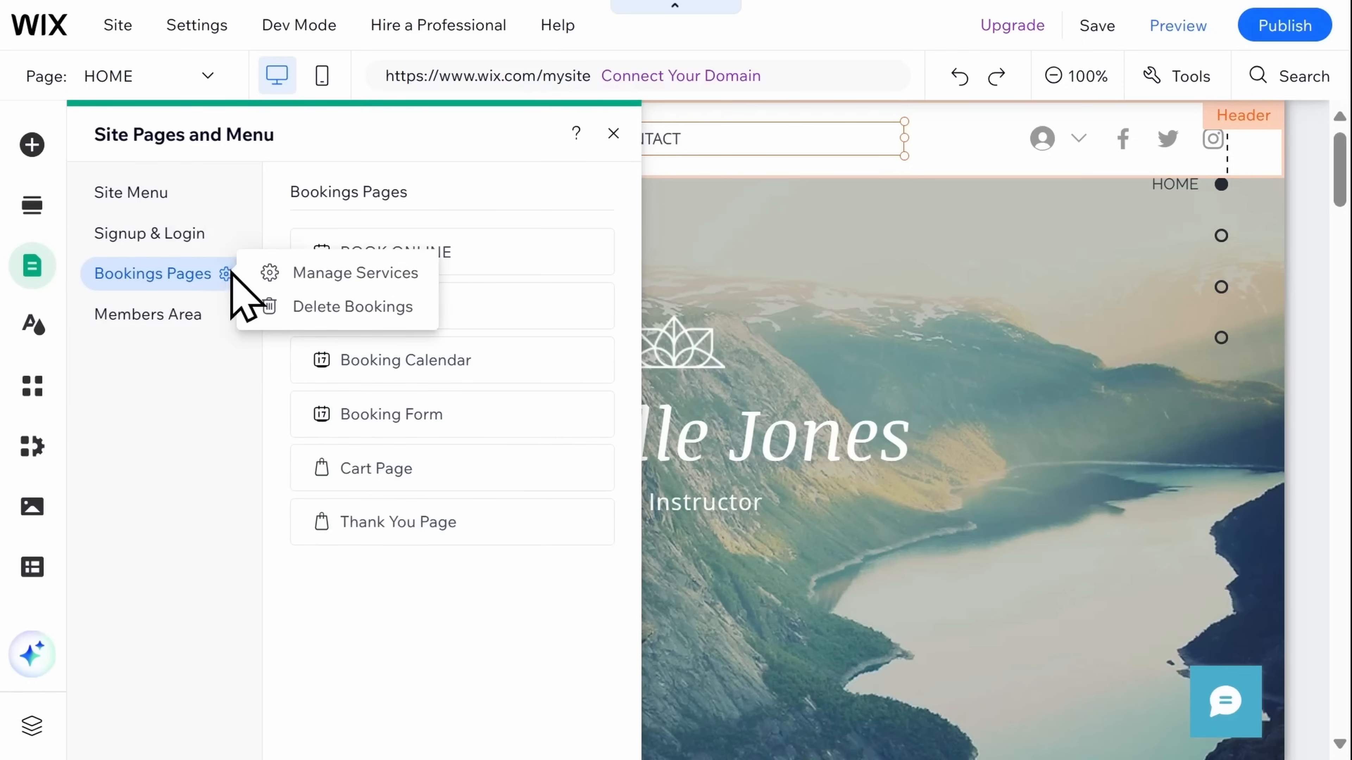
left_click(324, 314)
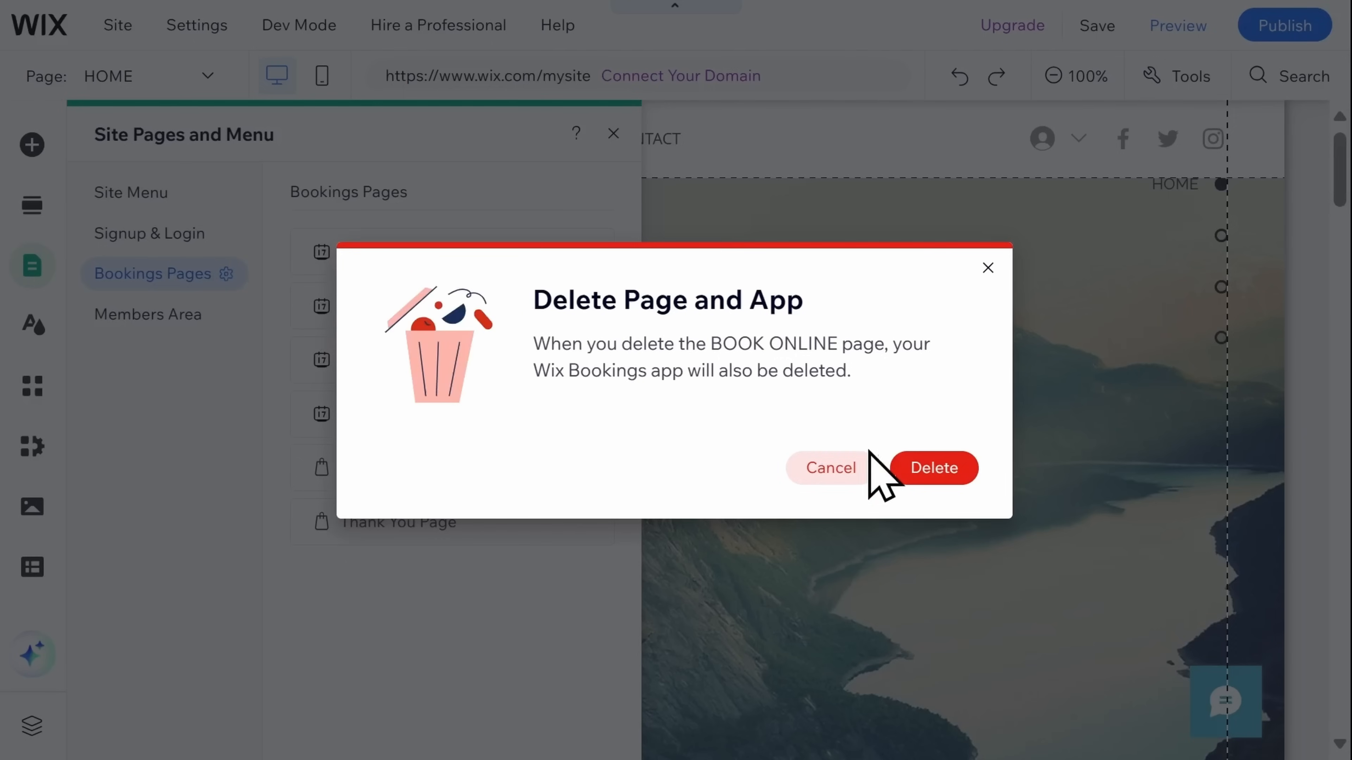
left_click(910, 464)
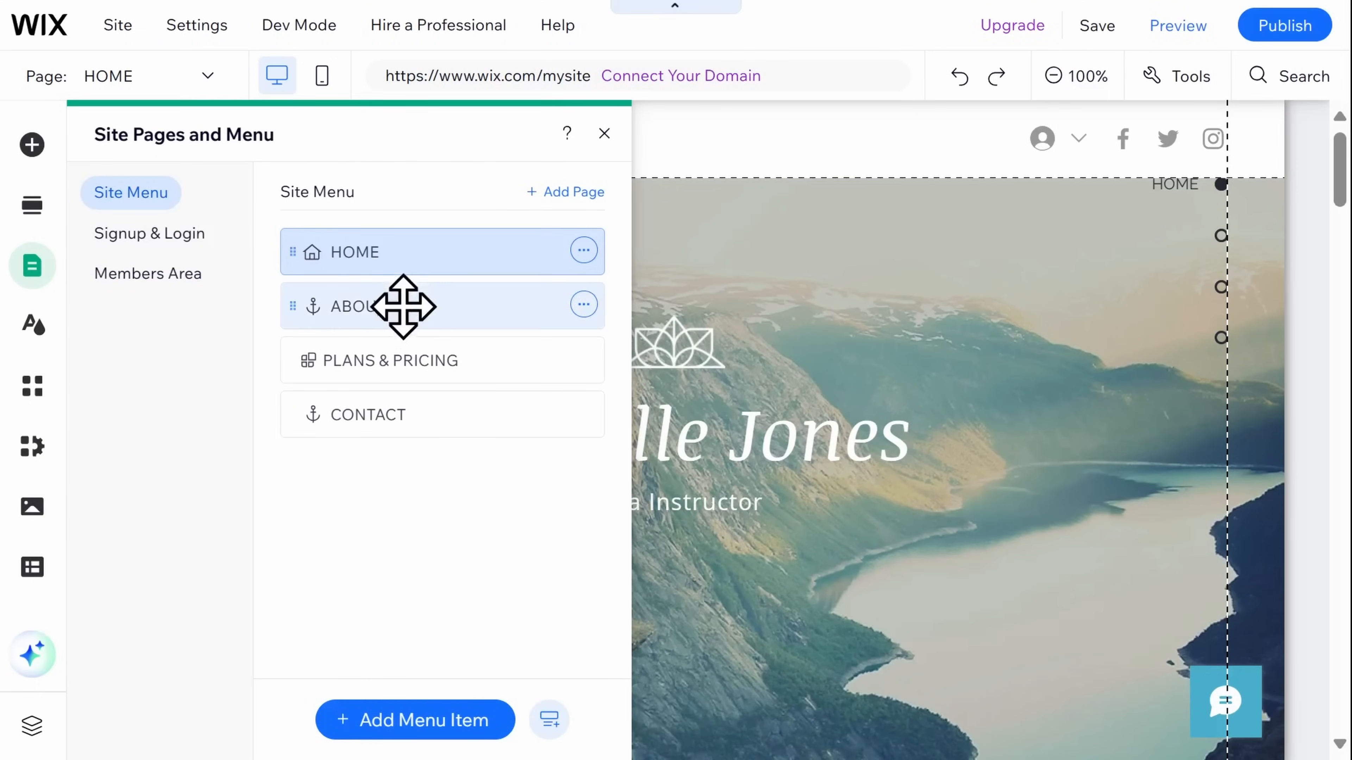
Rename the PLANS & PRICING menu item as CLASSES and open that page
left_click(584, 359)
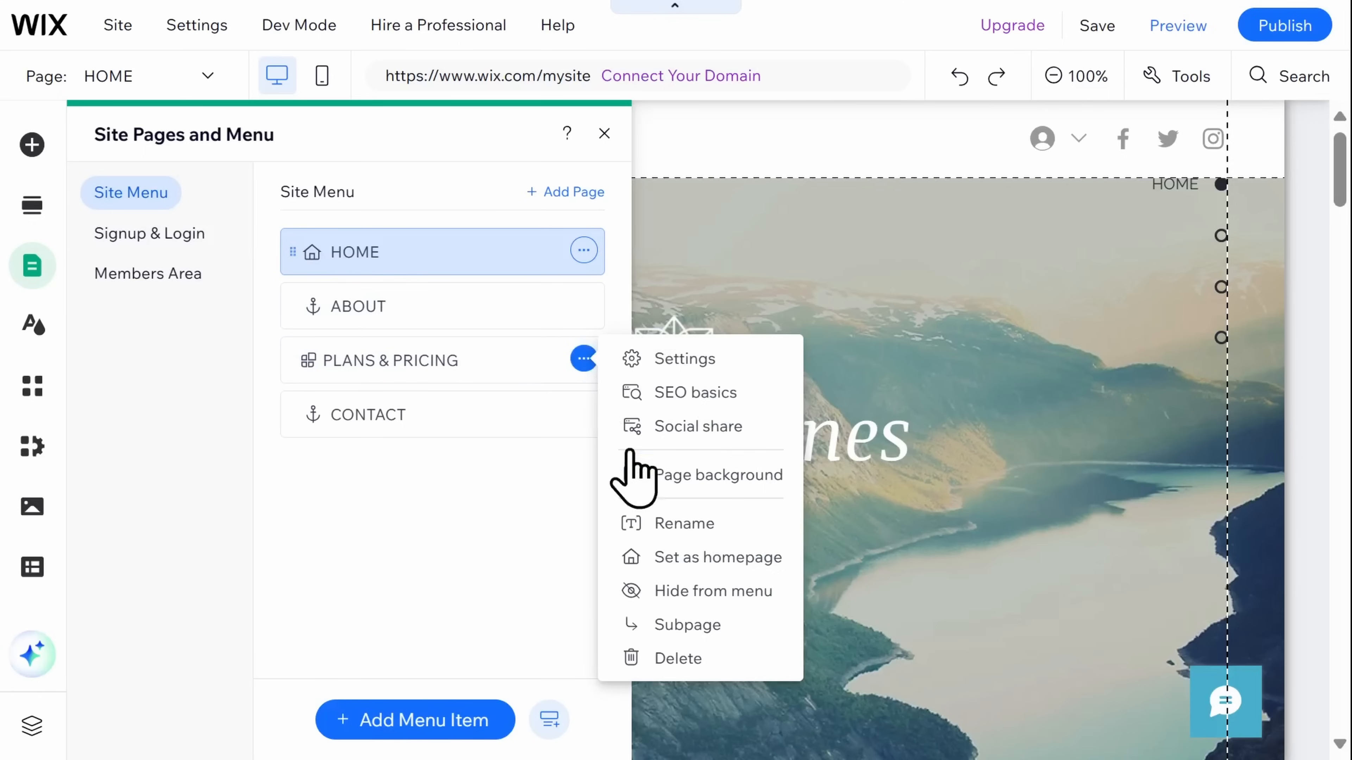
left_click(669, 520)
type("CLASSES")
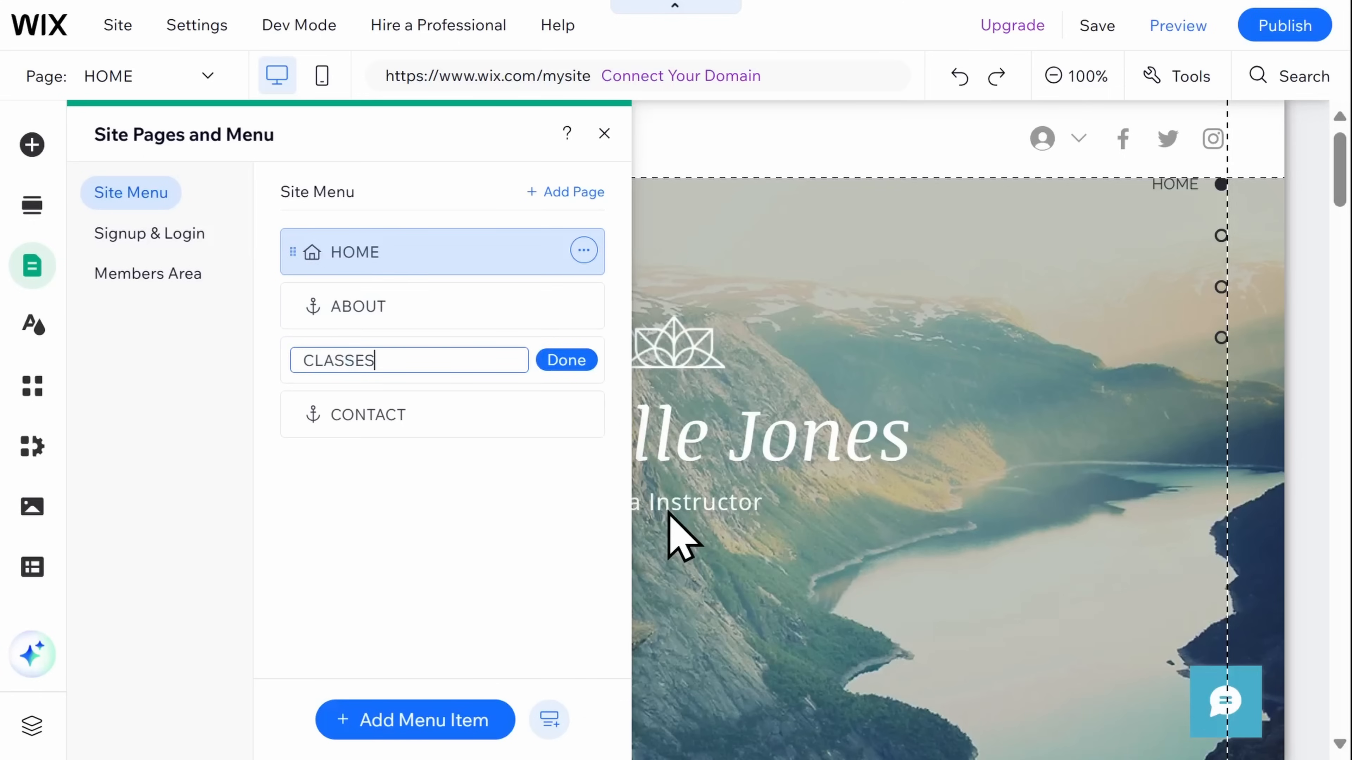
left_click(578, 367)
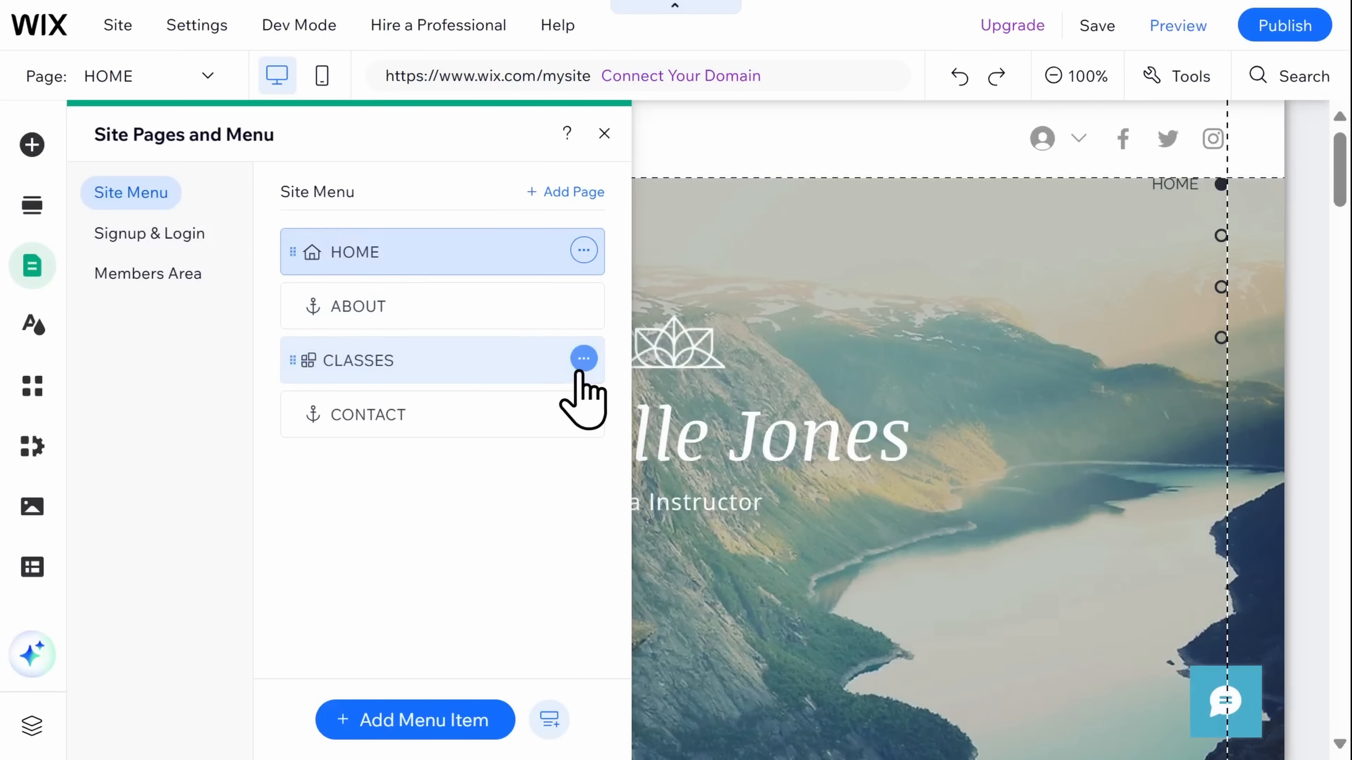
left_click(573, 379)
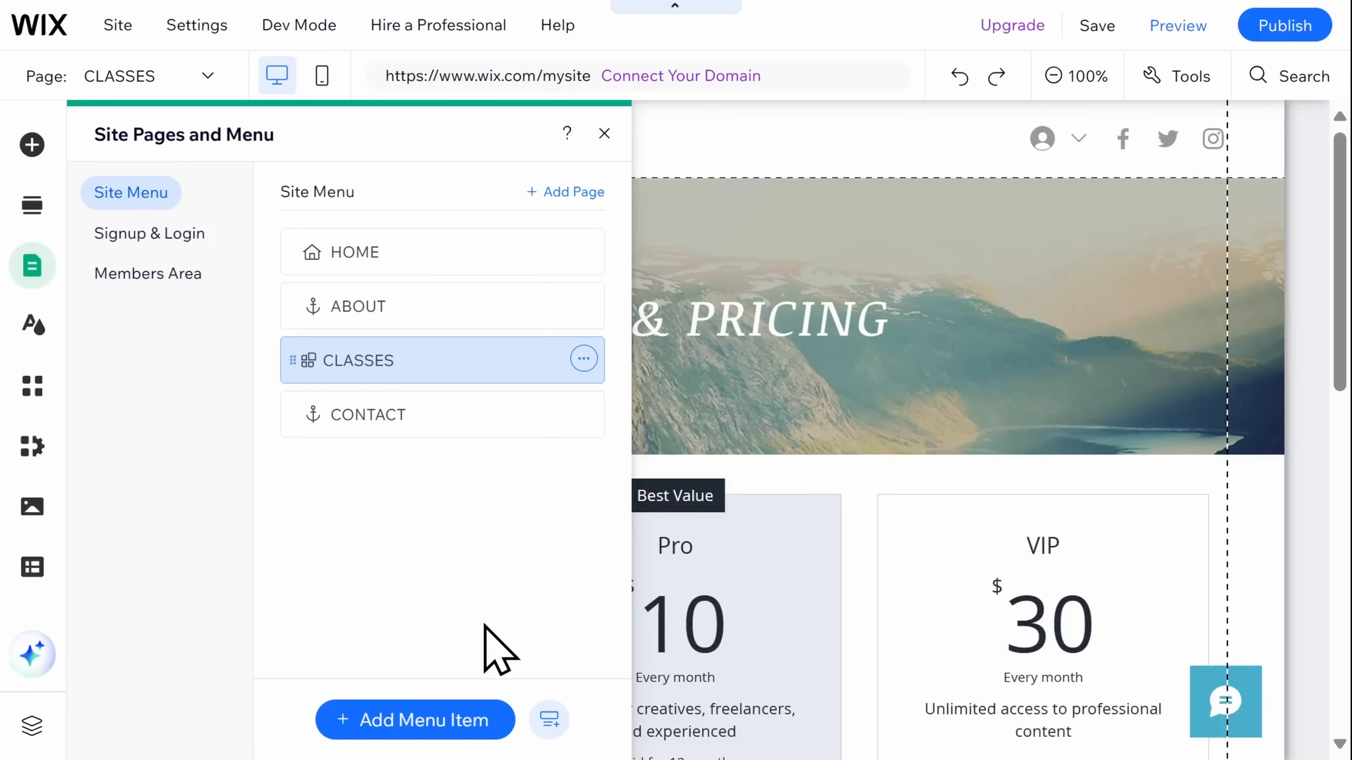
Look over the About page layouts, add a blank page to the site menu instead and name it GALLERY
left_click(468, 719)
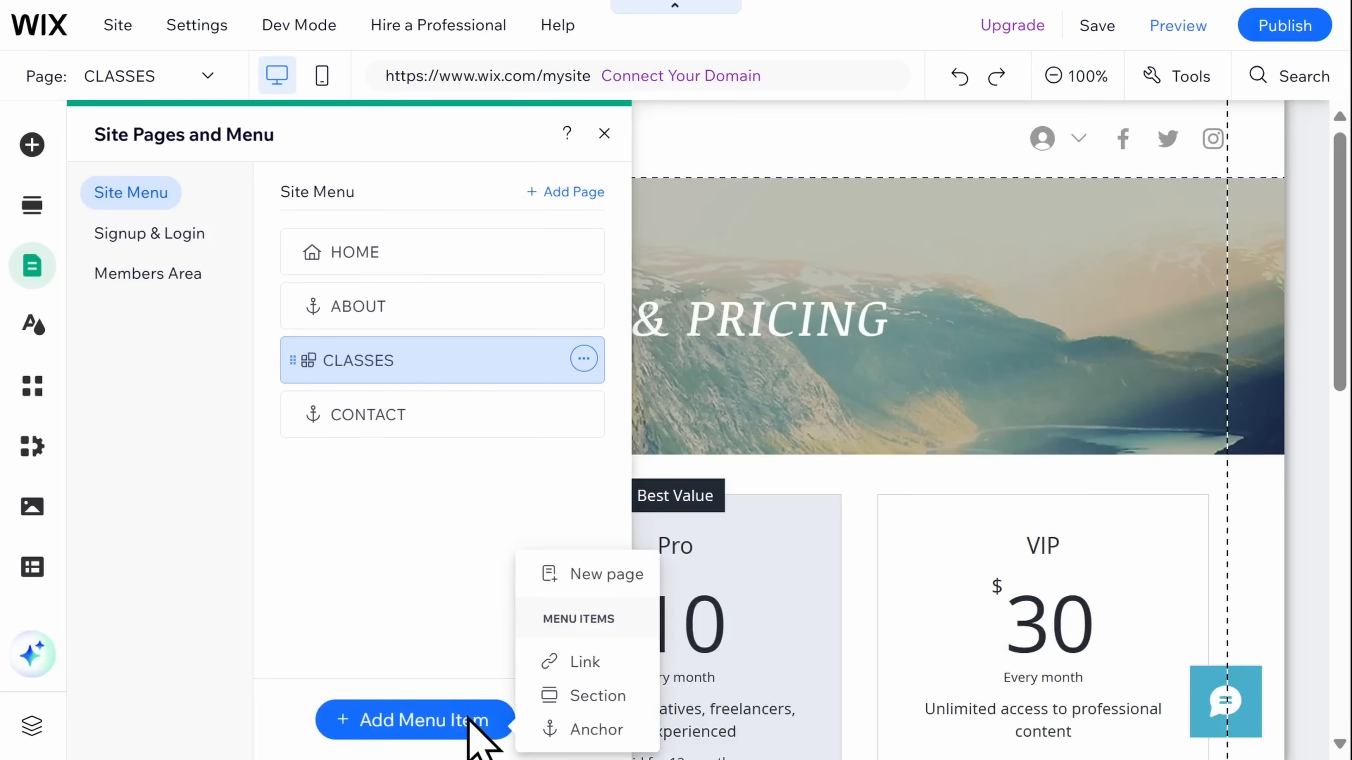
left_click(605, 569)
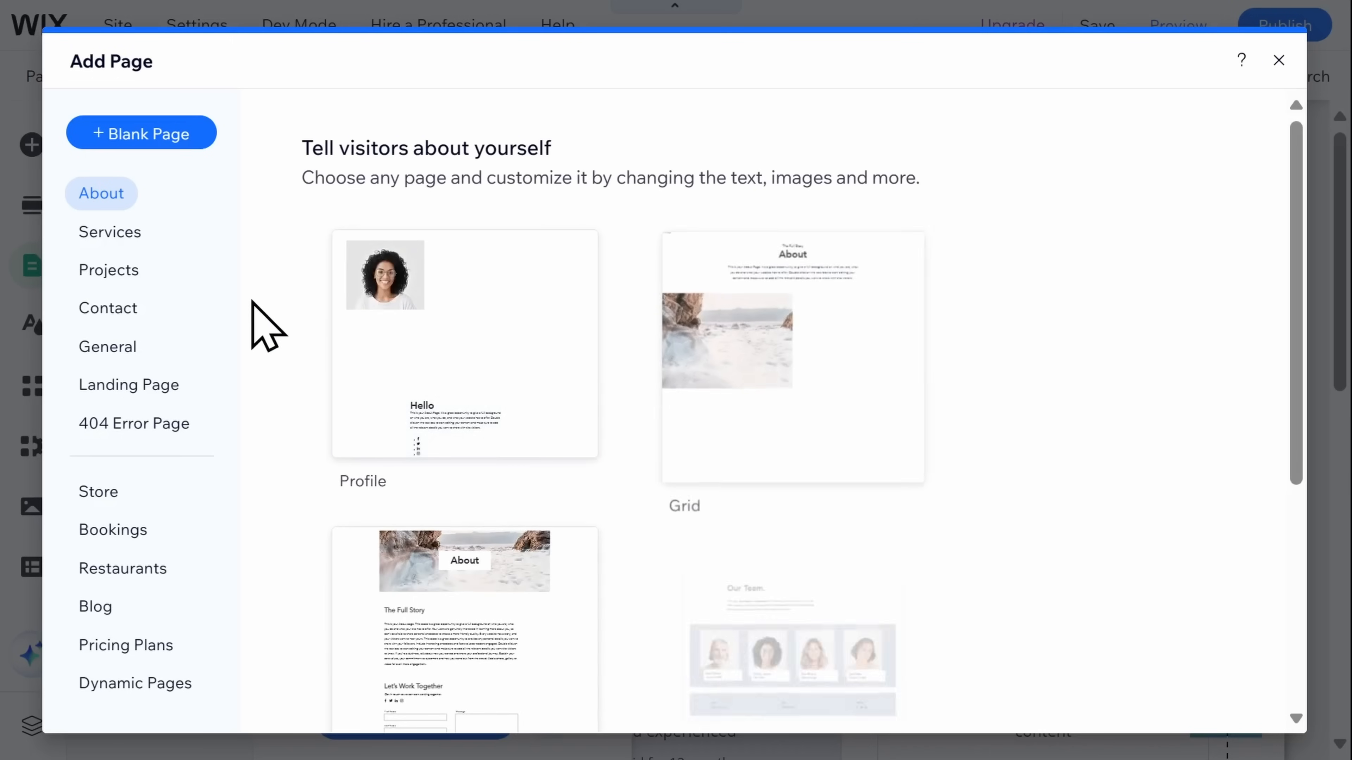
scroll(290, 341, "down", 5)
scroll(280, 323, "down", 10)
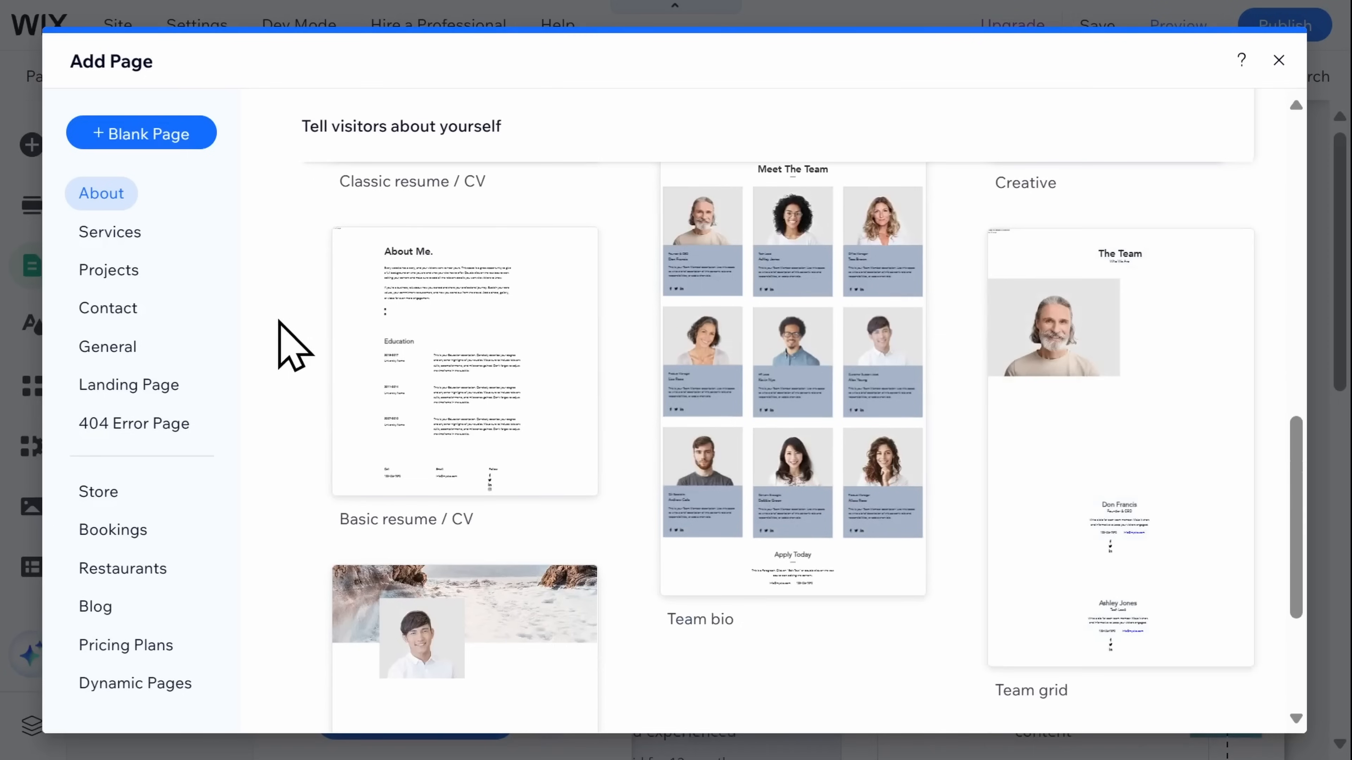
scroll(279, 321, "down", 5)
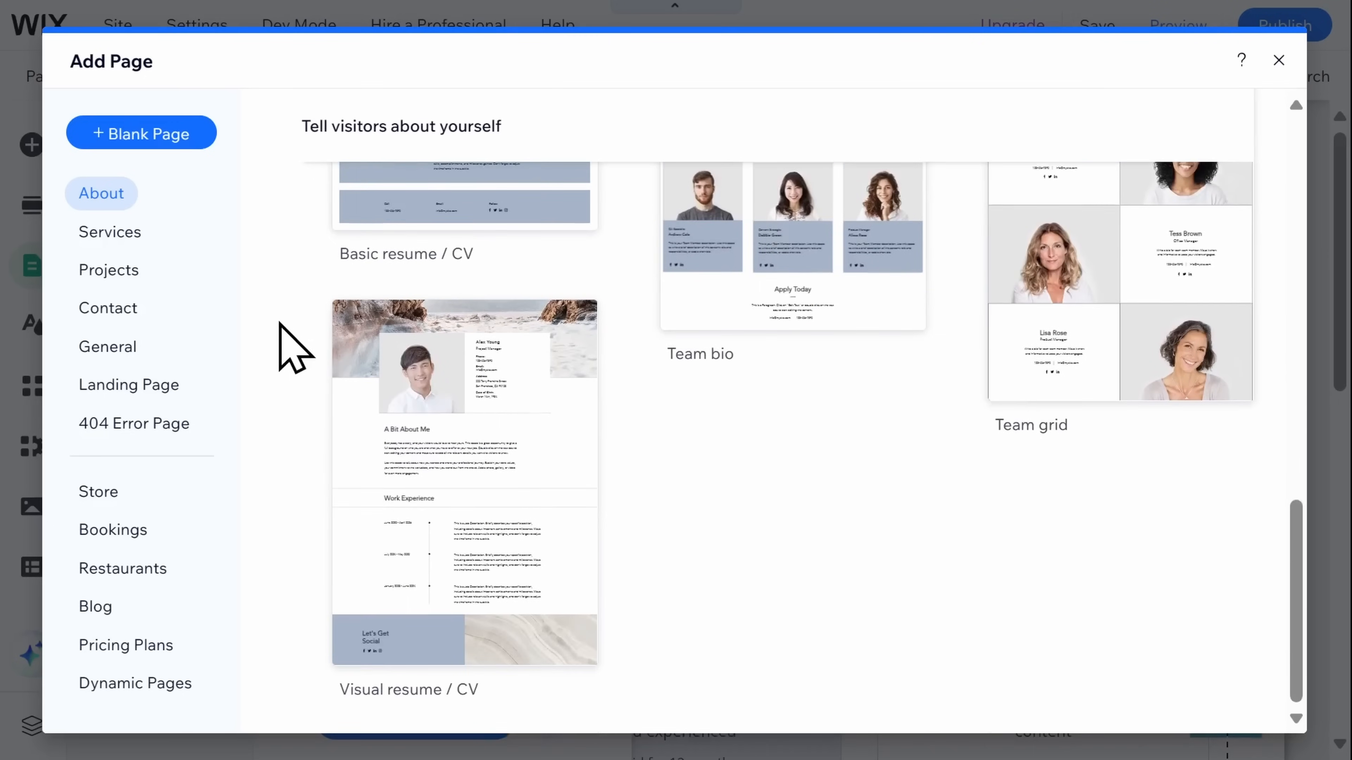
scroll(280, 323, "up", 10)
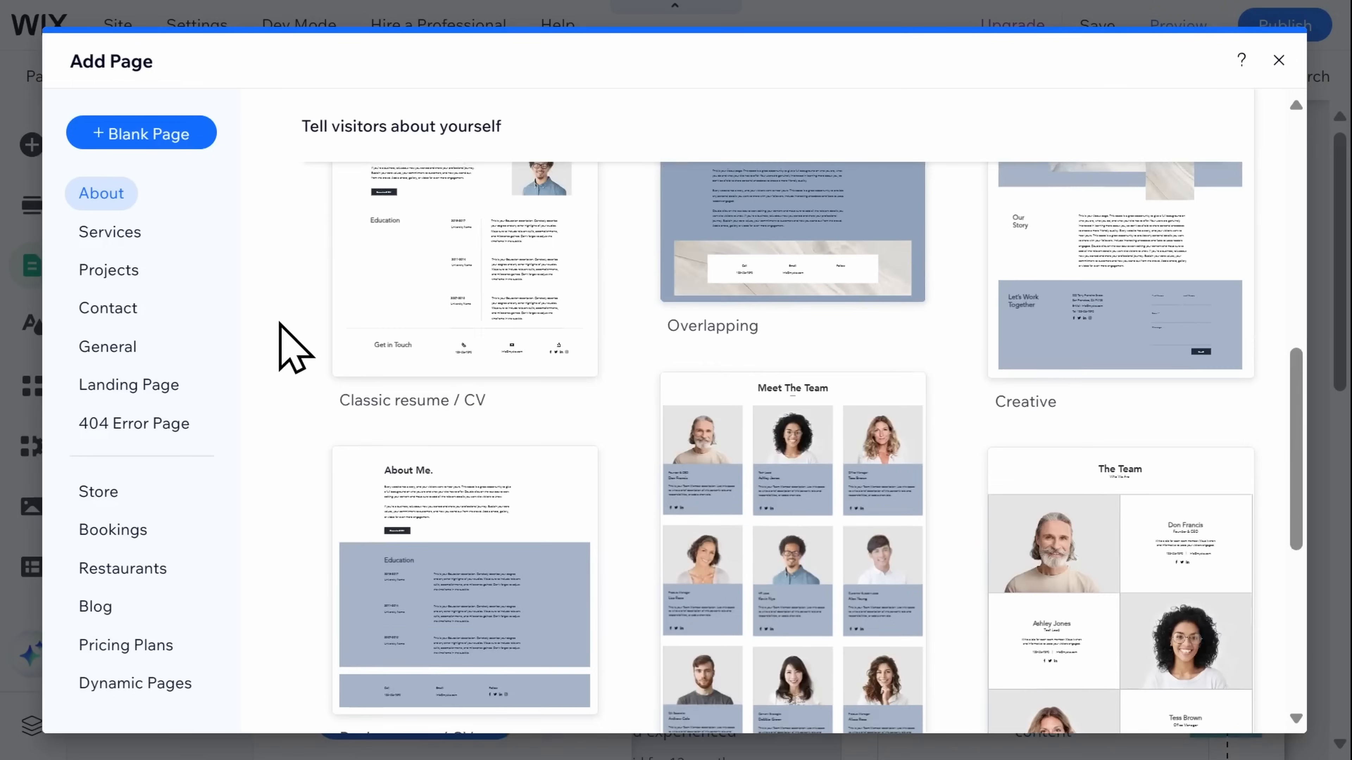
scroll(295, 346, "up", 3)
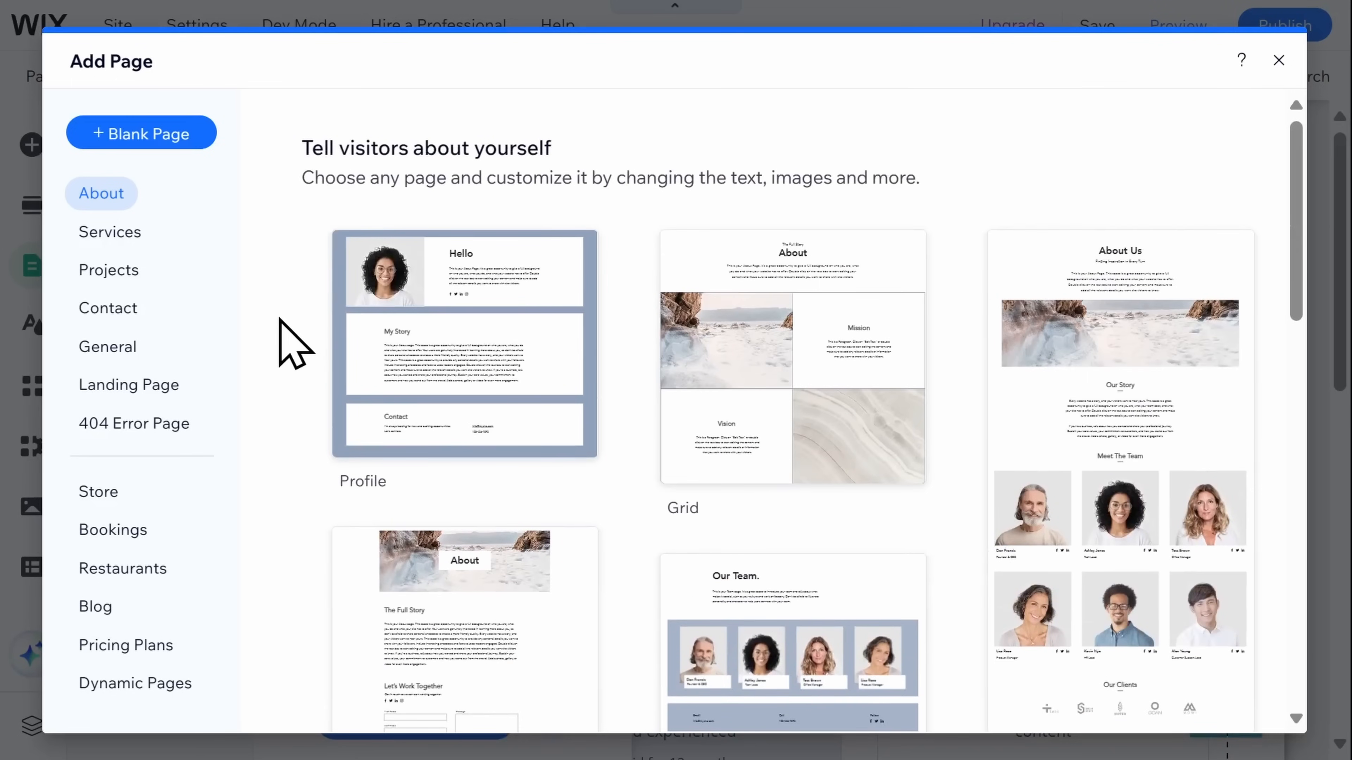
left_click(176, 139)
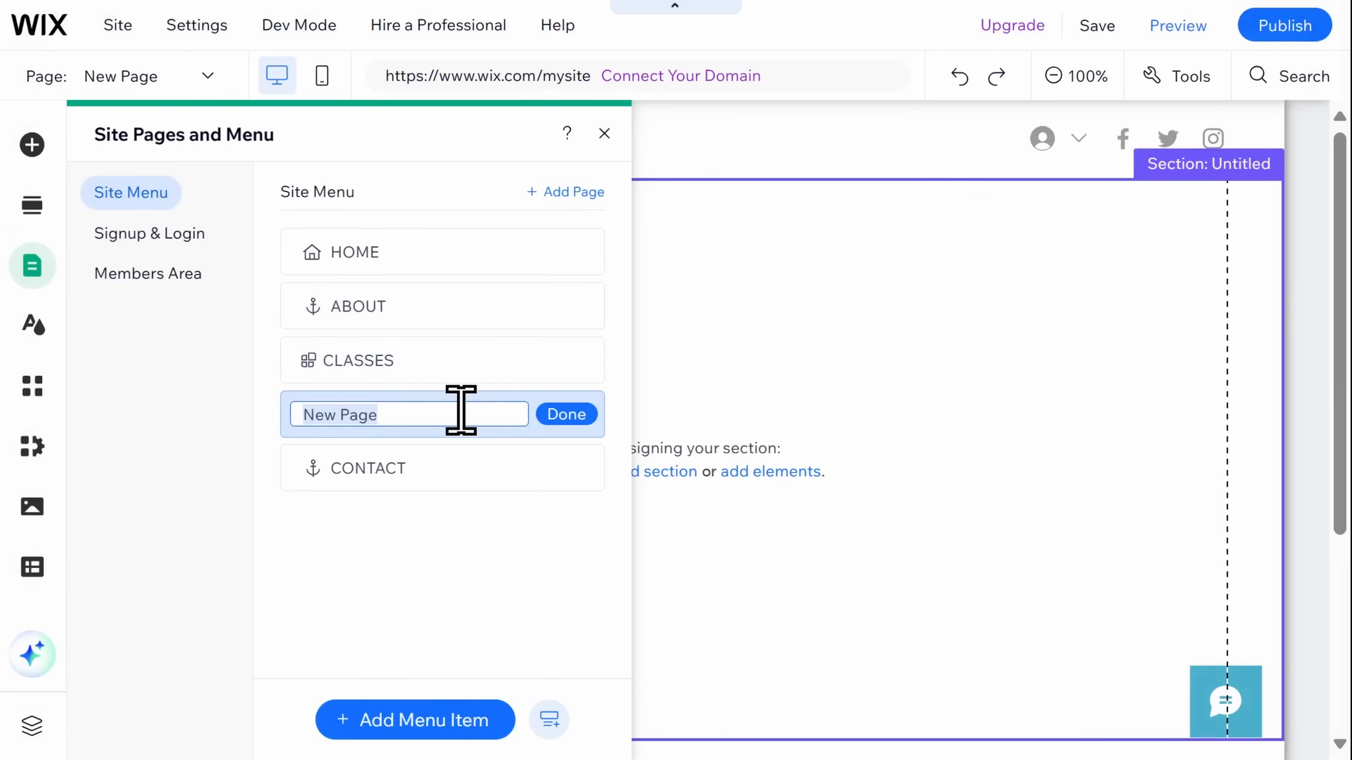
type("GALLERY")
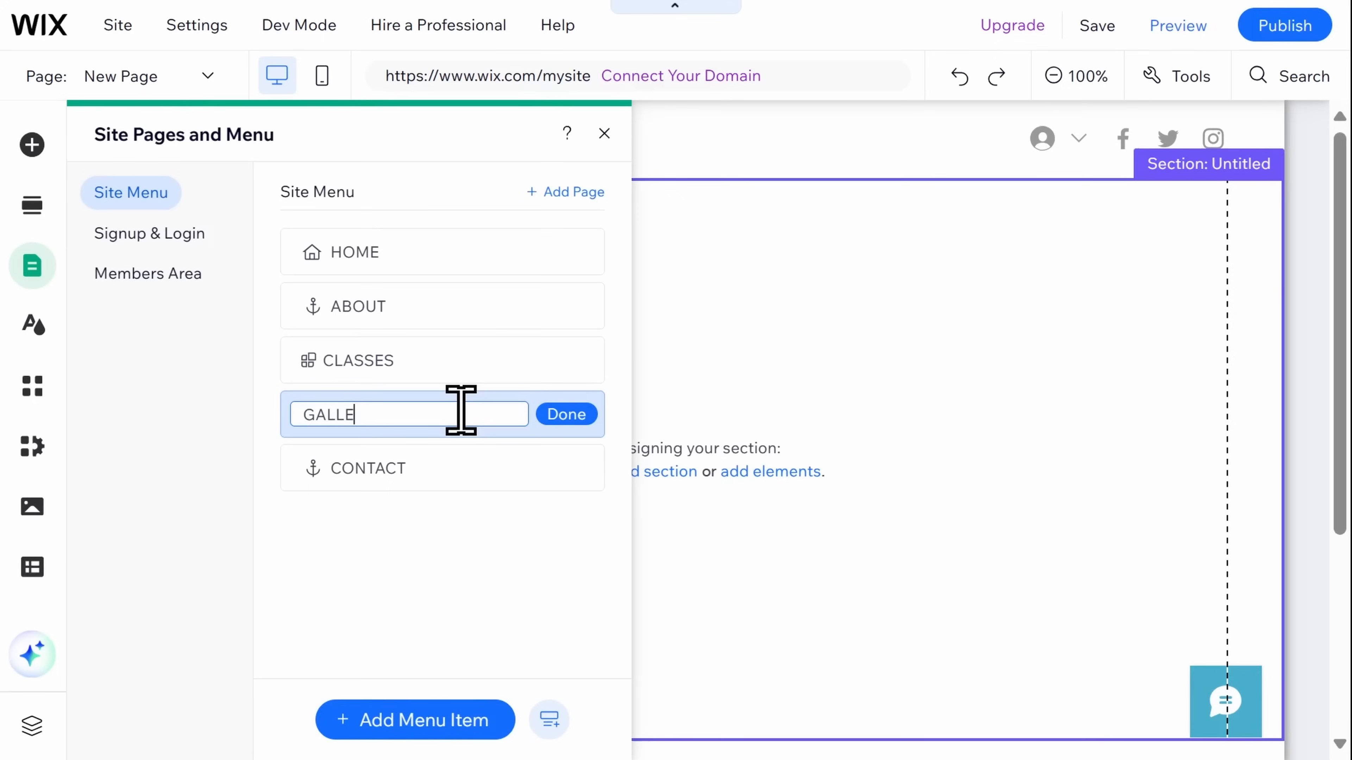
left_click(565, 414)
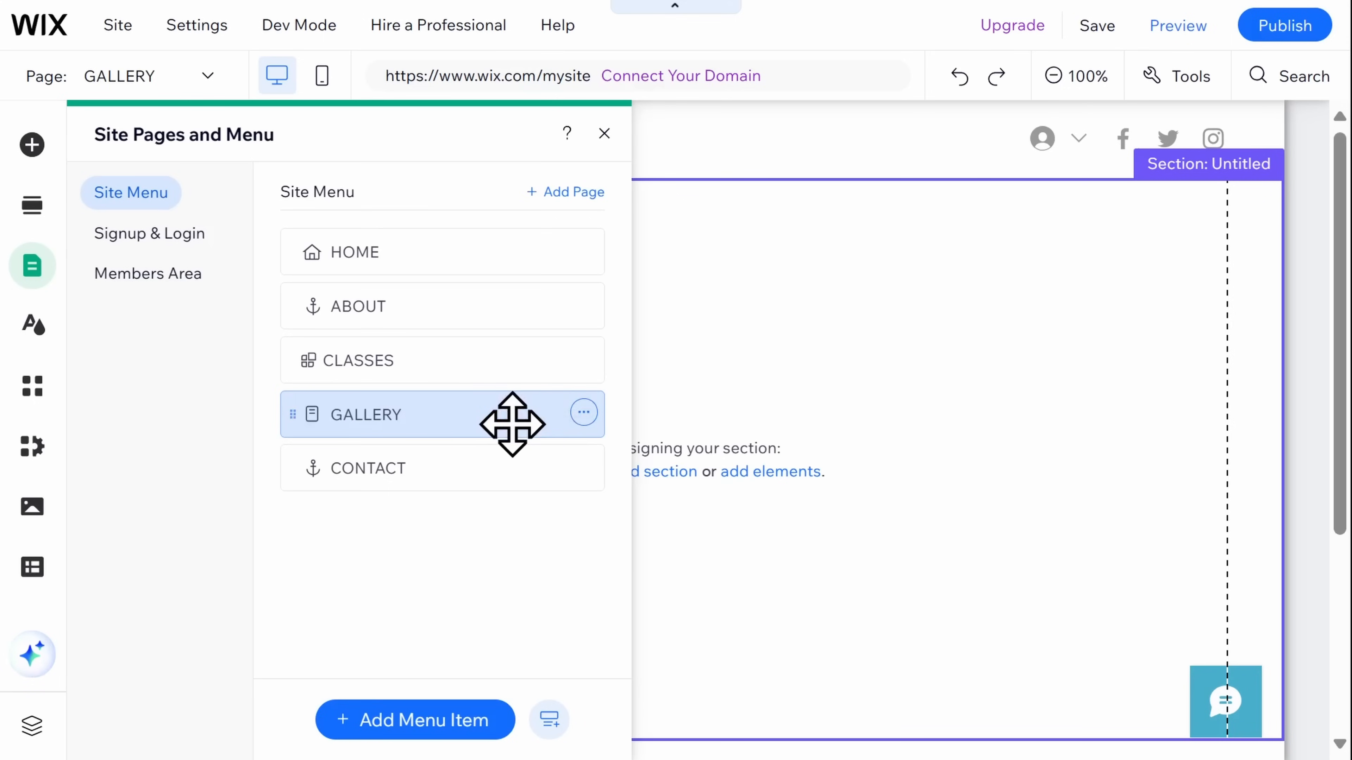
Move the GALLERY item above CLASSES in the site menu and return to the HOME page
left_click_drag(512, 425, 509, 353)
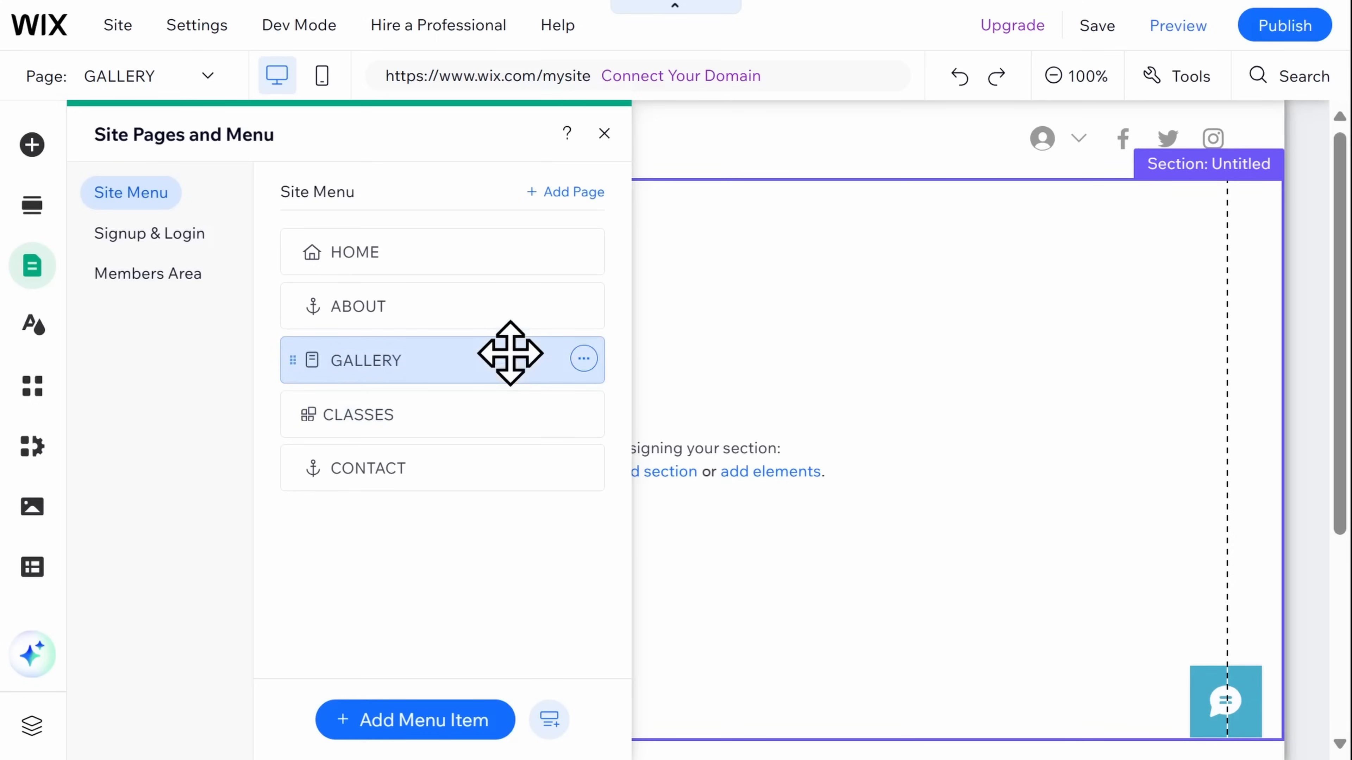
left_click(495, 263)
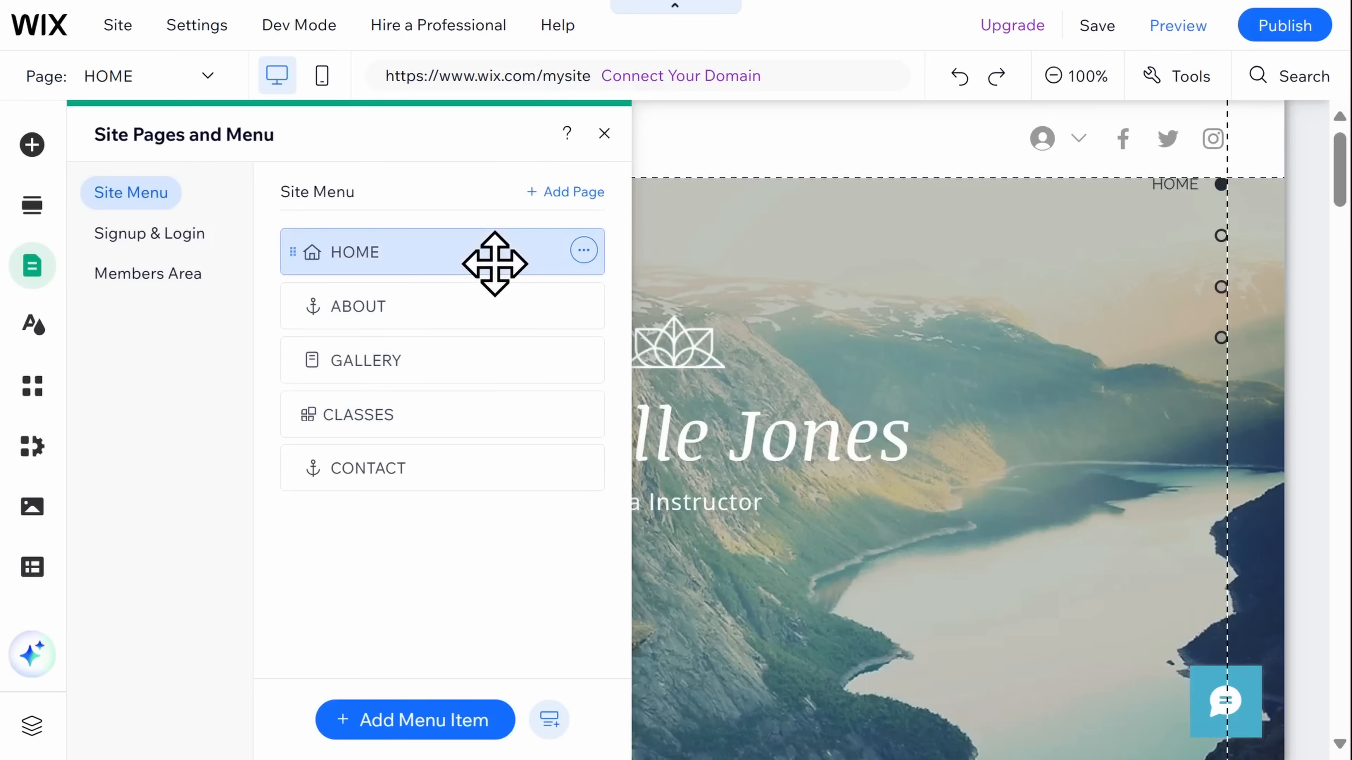
left_click(604, 133)
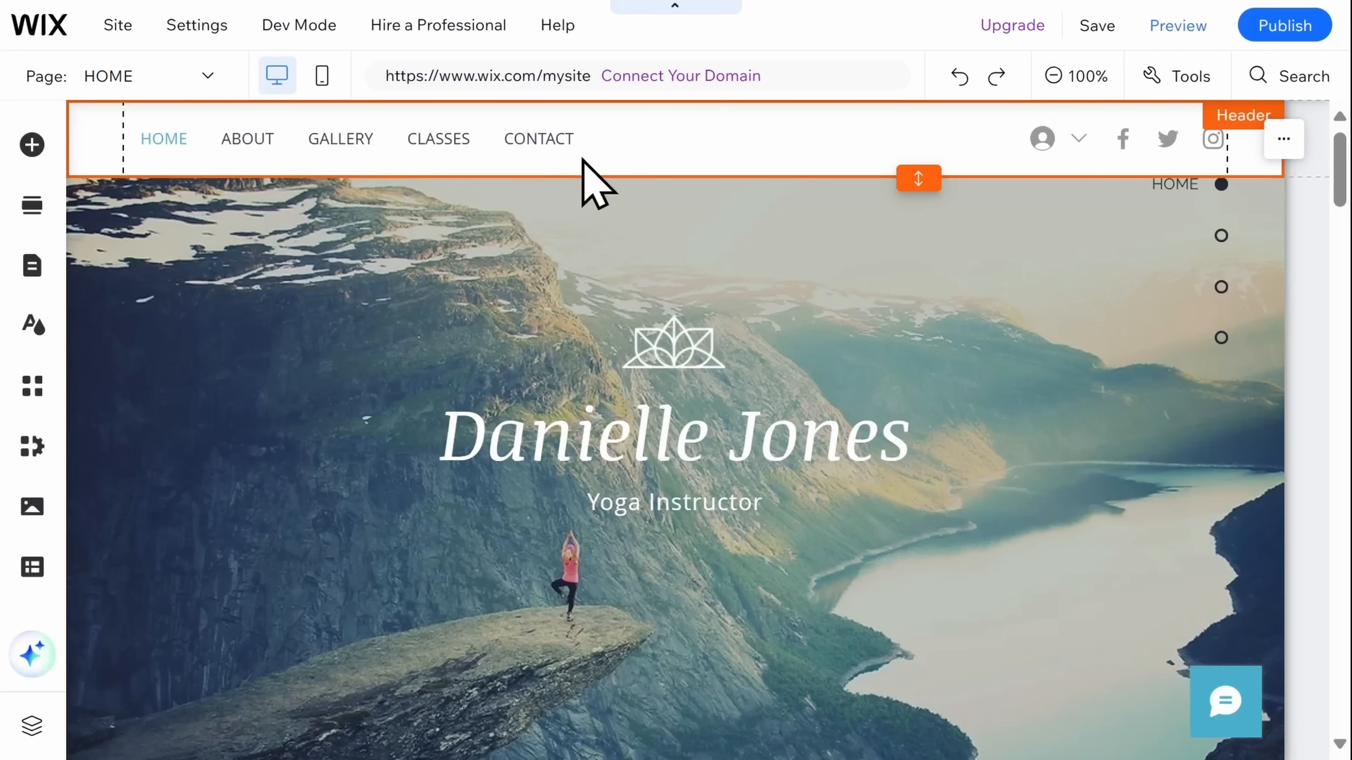
Delete the Login Bar from the header and dismiss the notice
right_click(1078, 142)
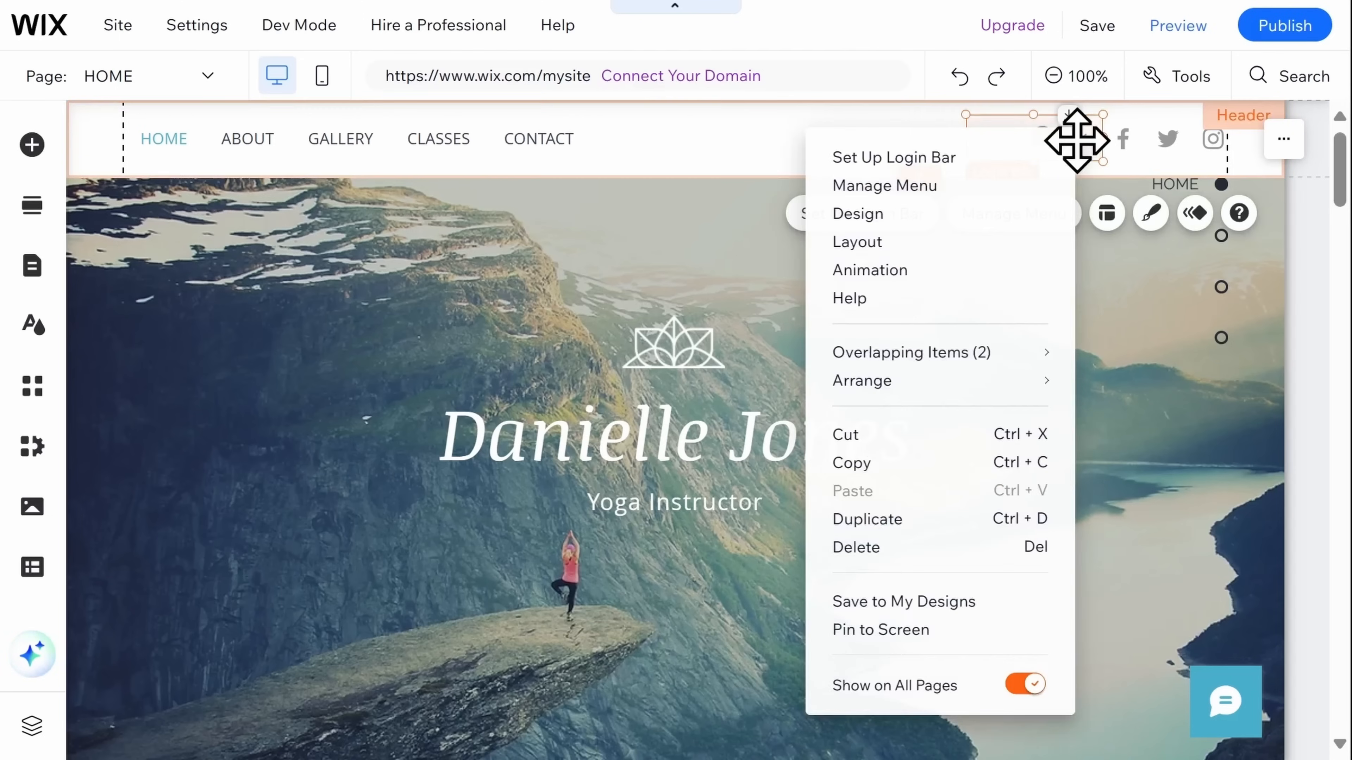
left_click(966, 557)
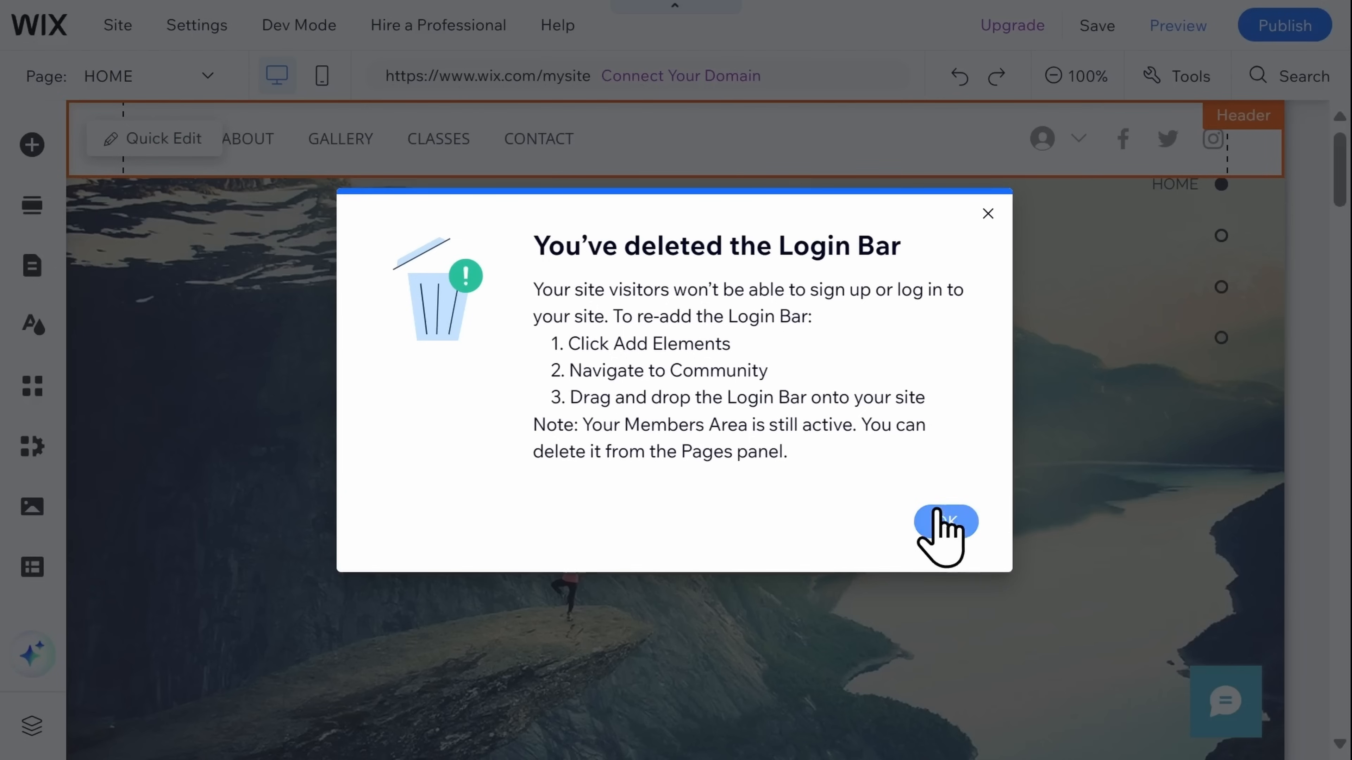
left_click(939, 524)
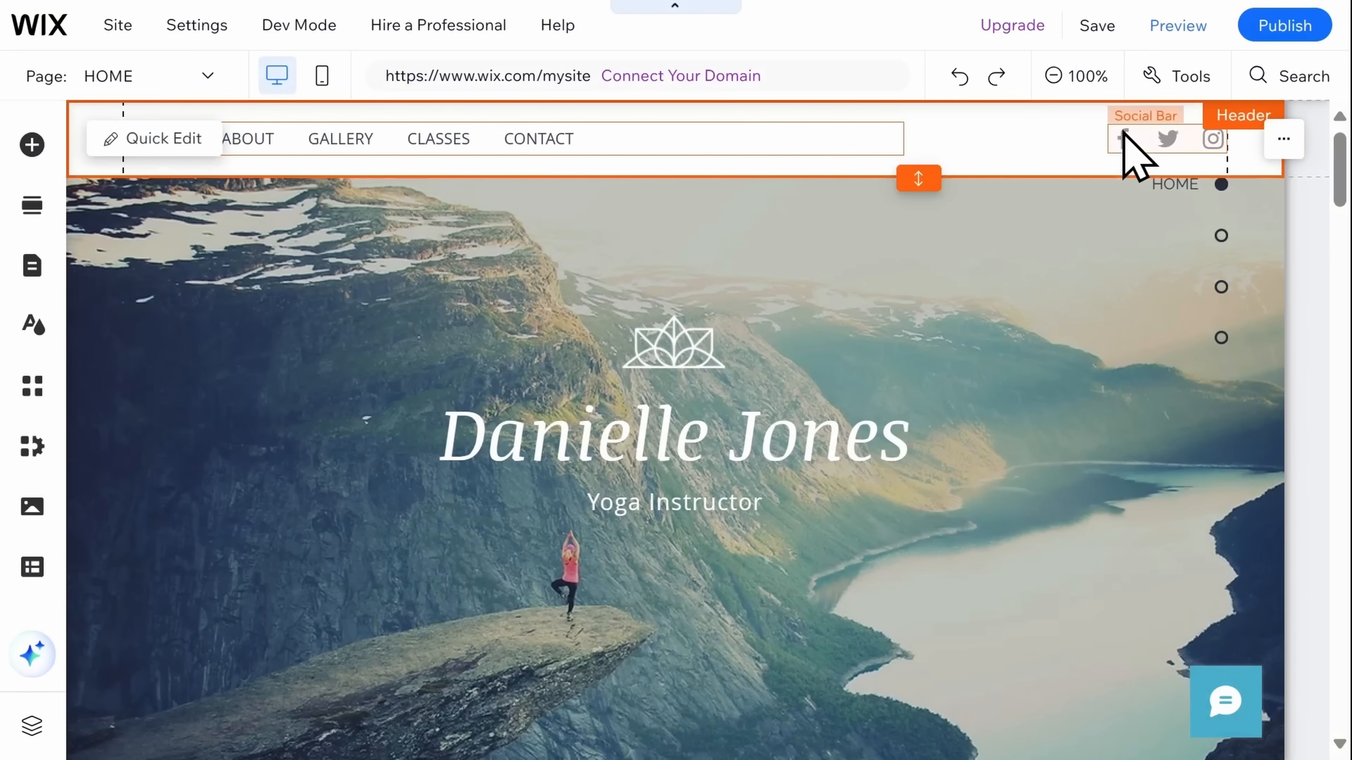
Examine the header Social Bar's icon settings and the Facebook icon's web address link
right_click(1124, 137)
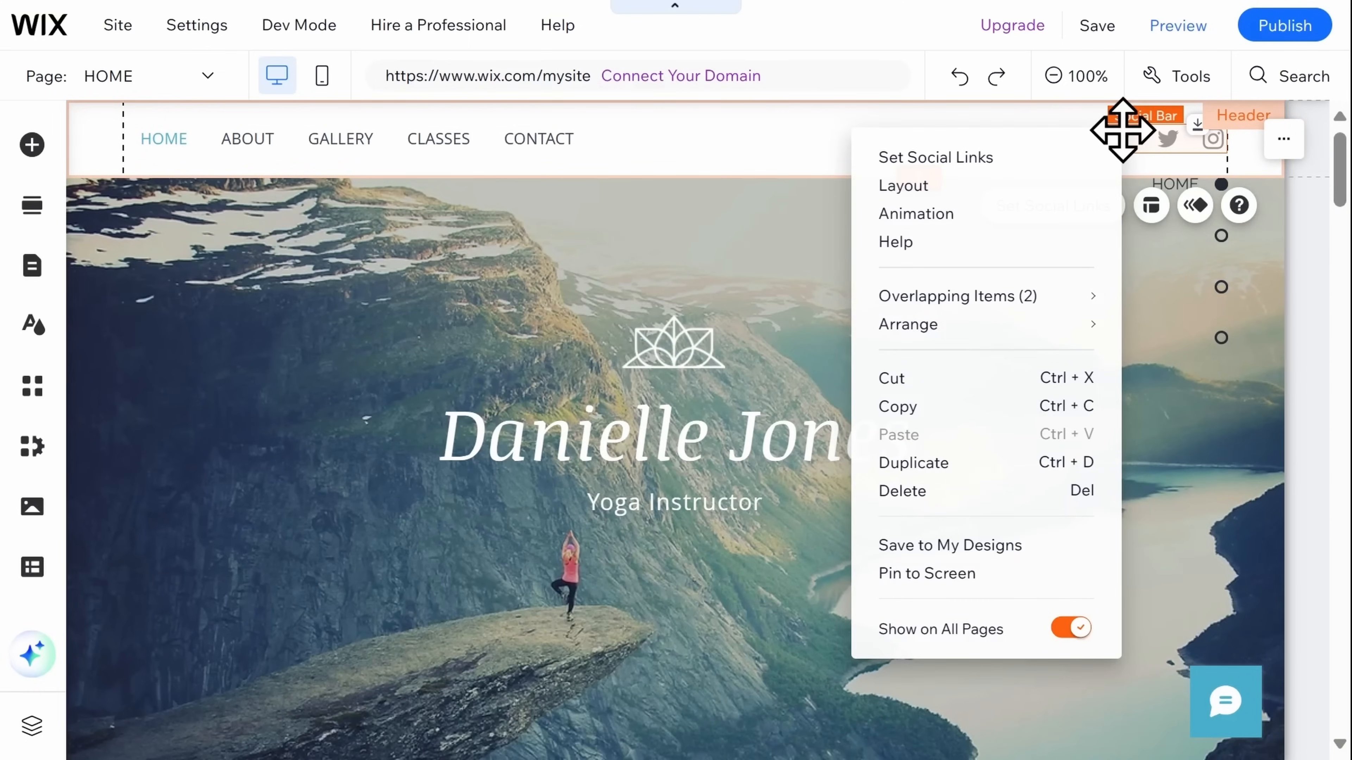
left_click(1090, 159)
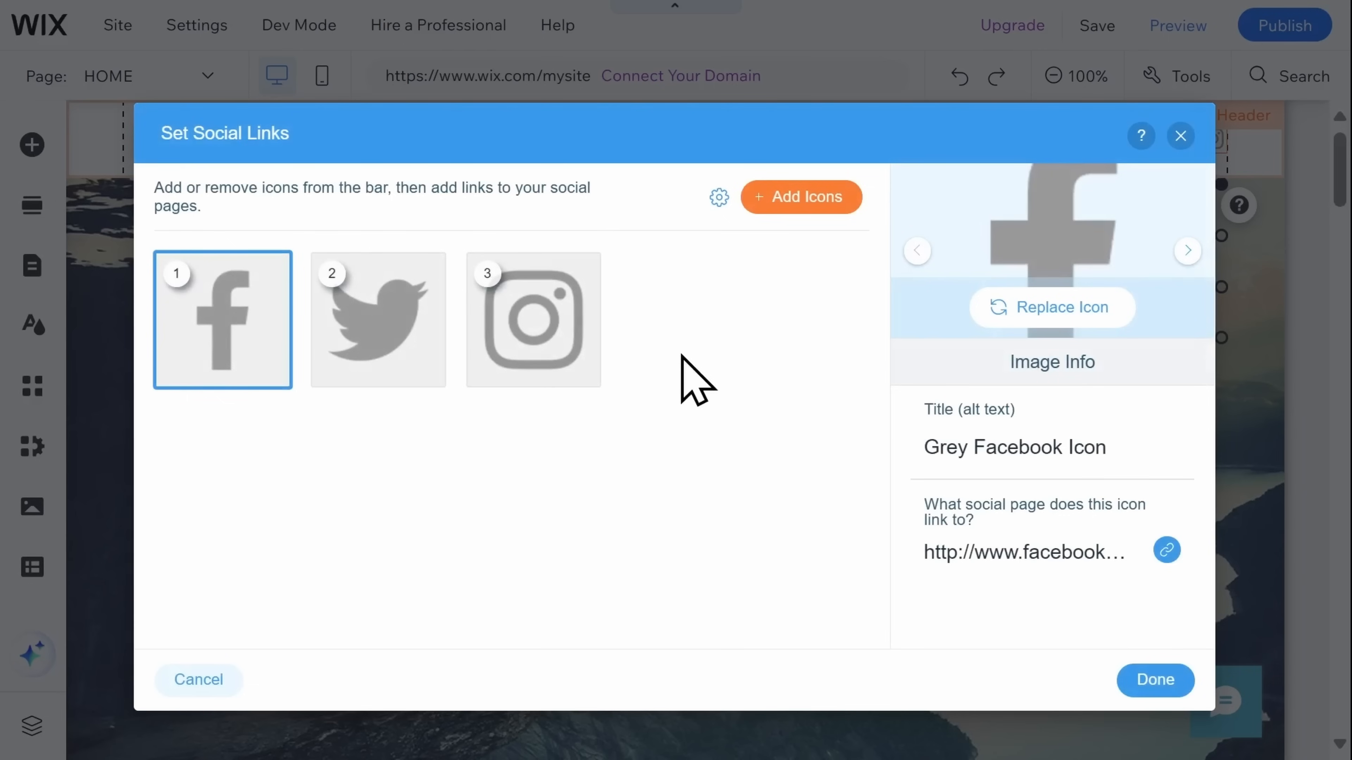
mouse_move(206, 356)
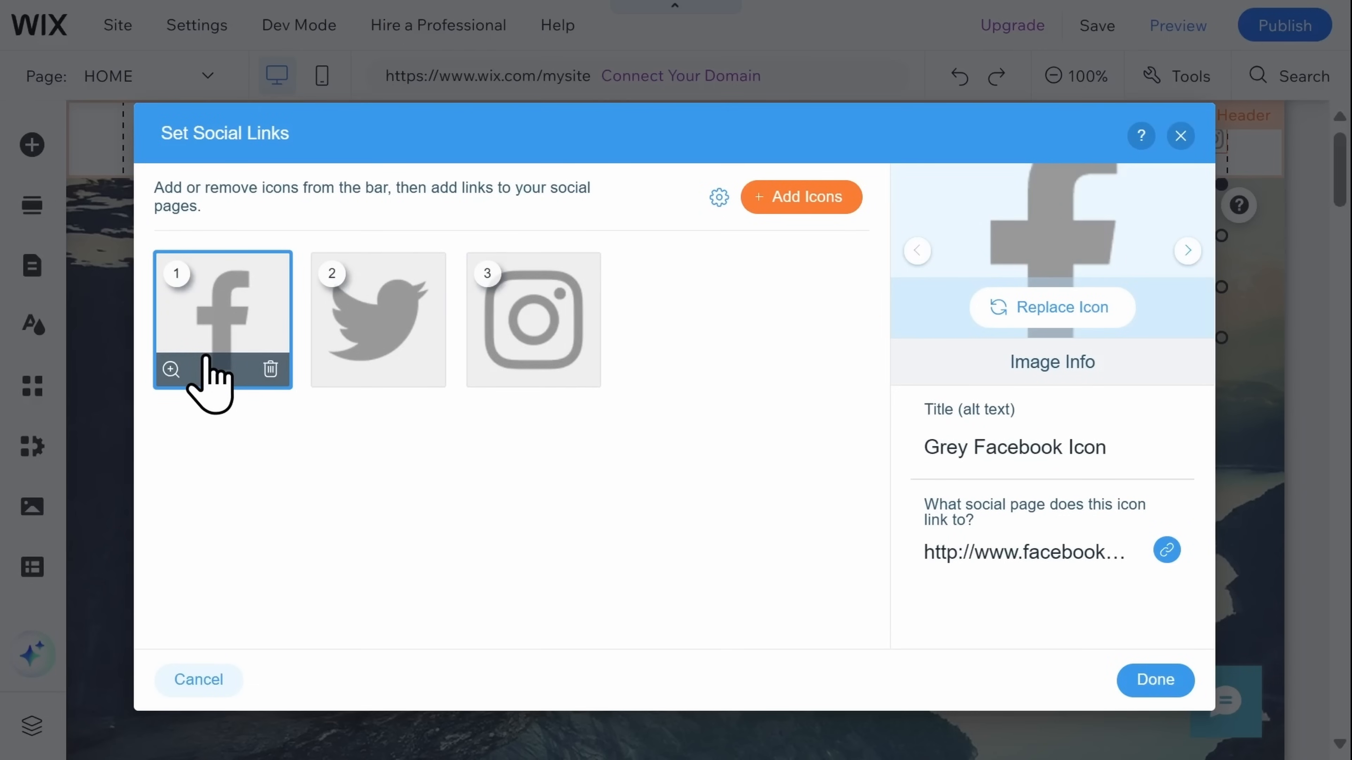
left_click(1166, 550)
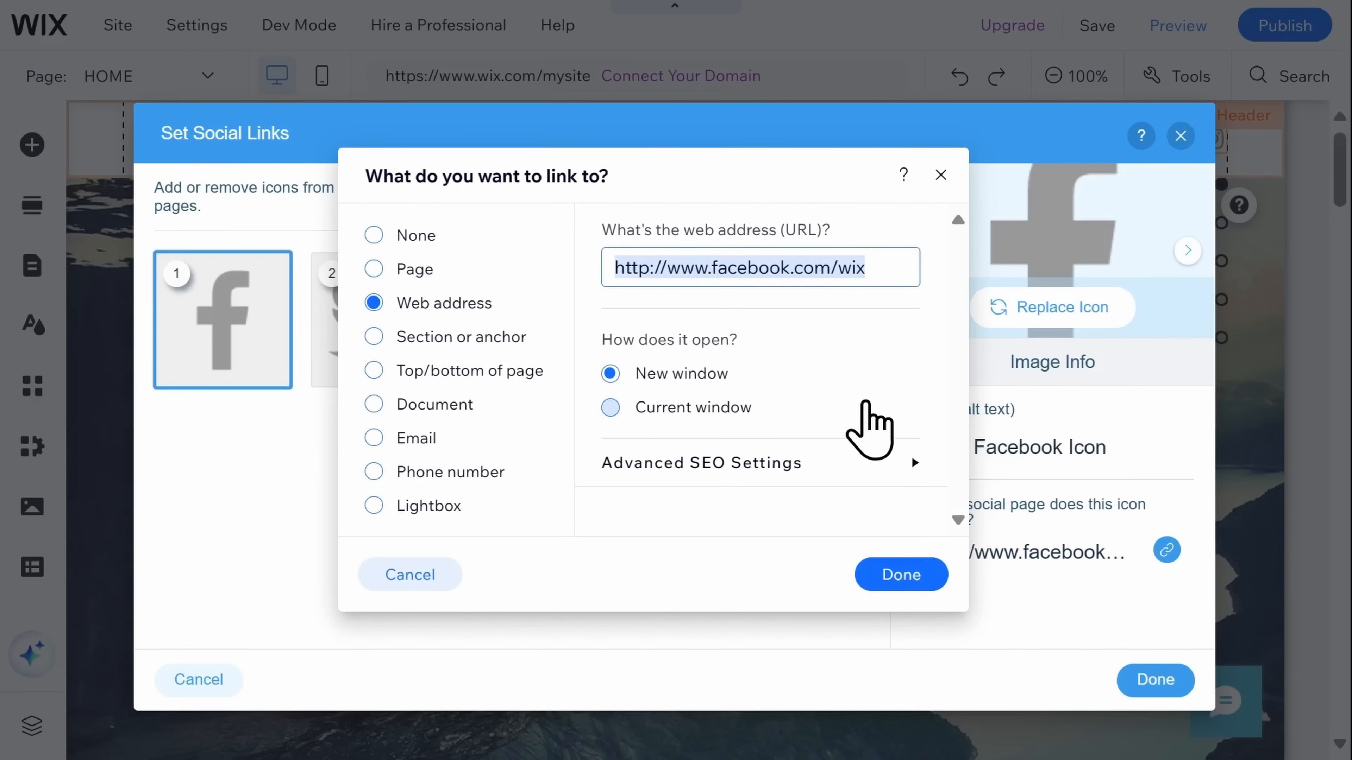
left_click(945, 175)
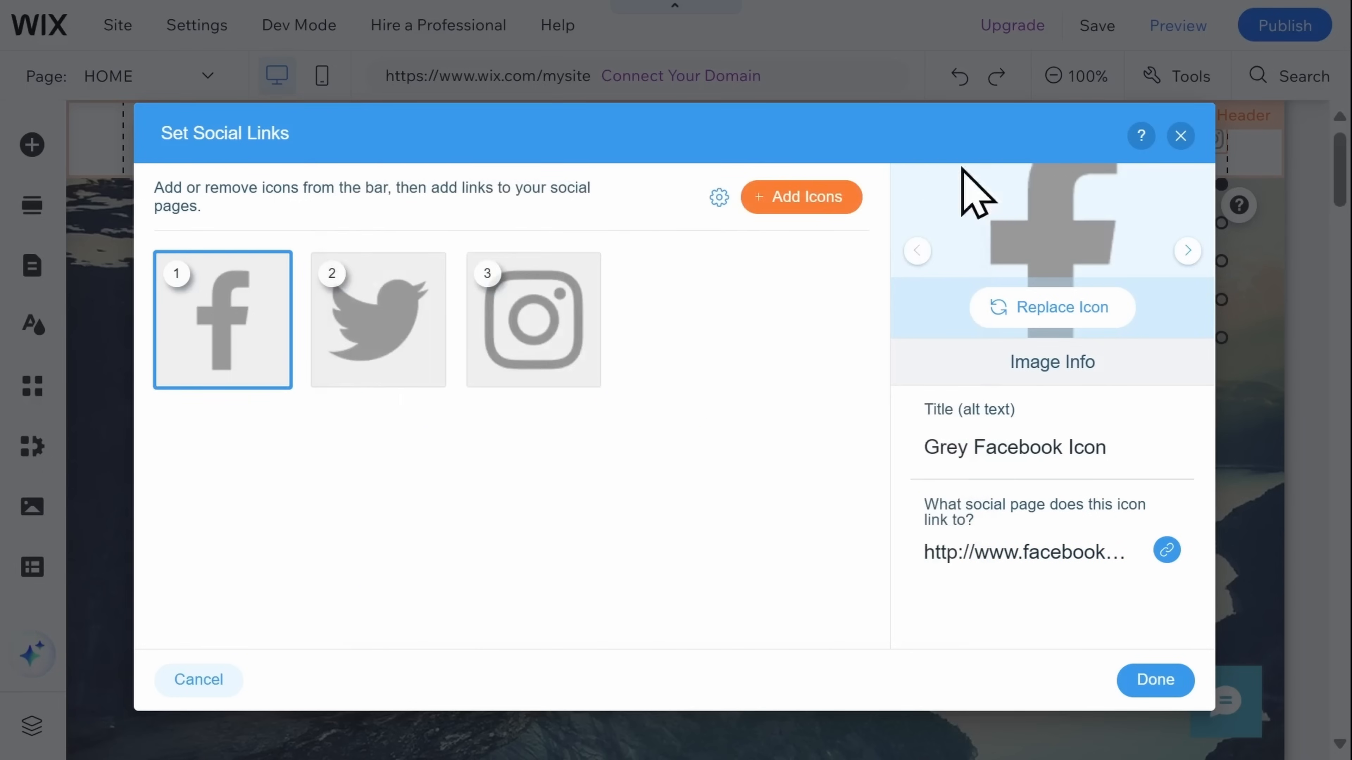
left_click(1180, 135)
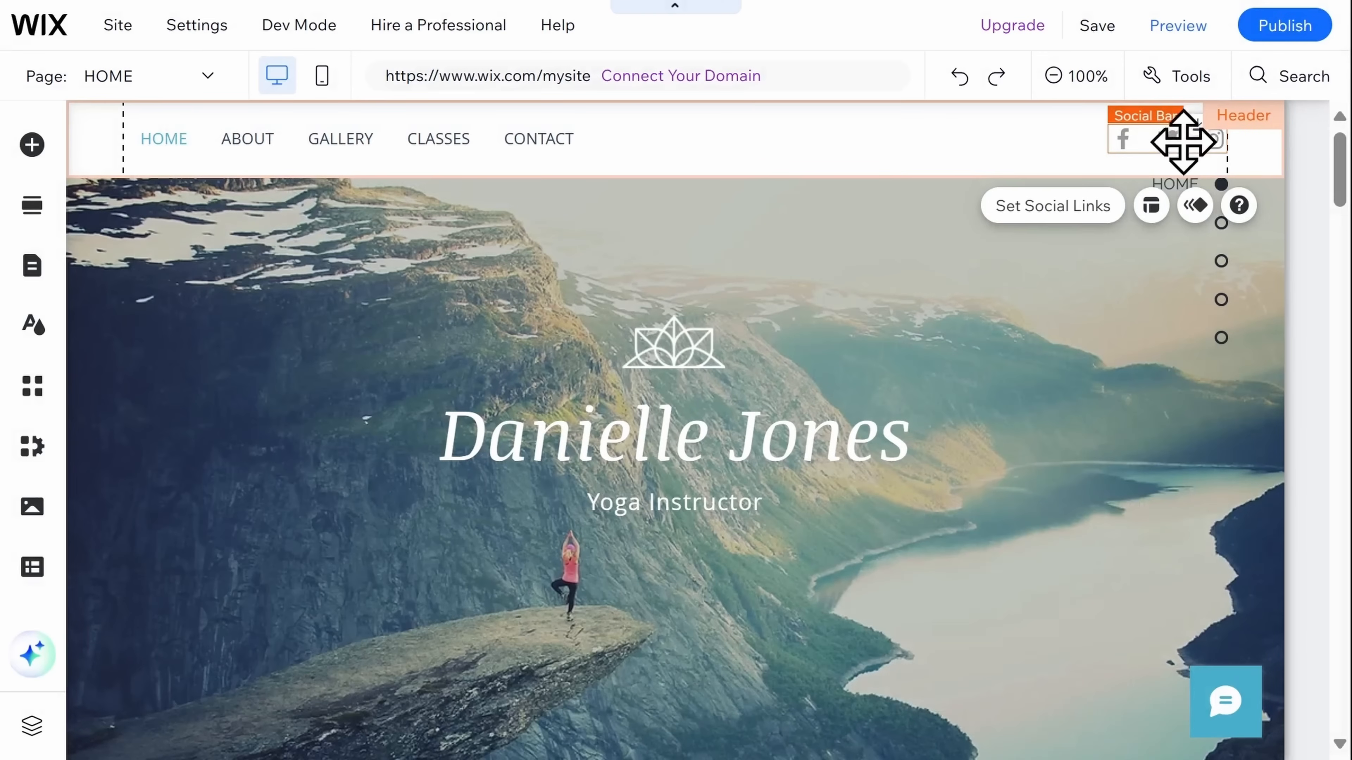
Delete the Social Bar from the header
right_click(1179, 146)
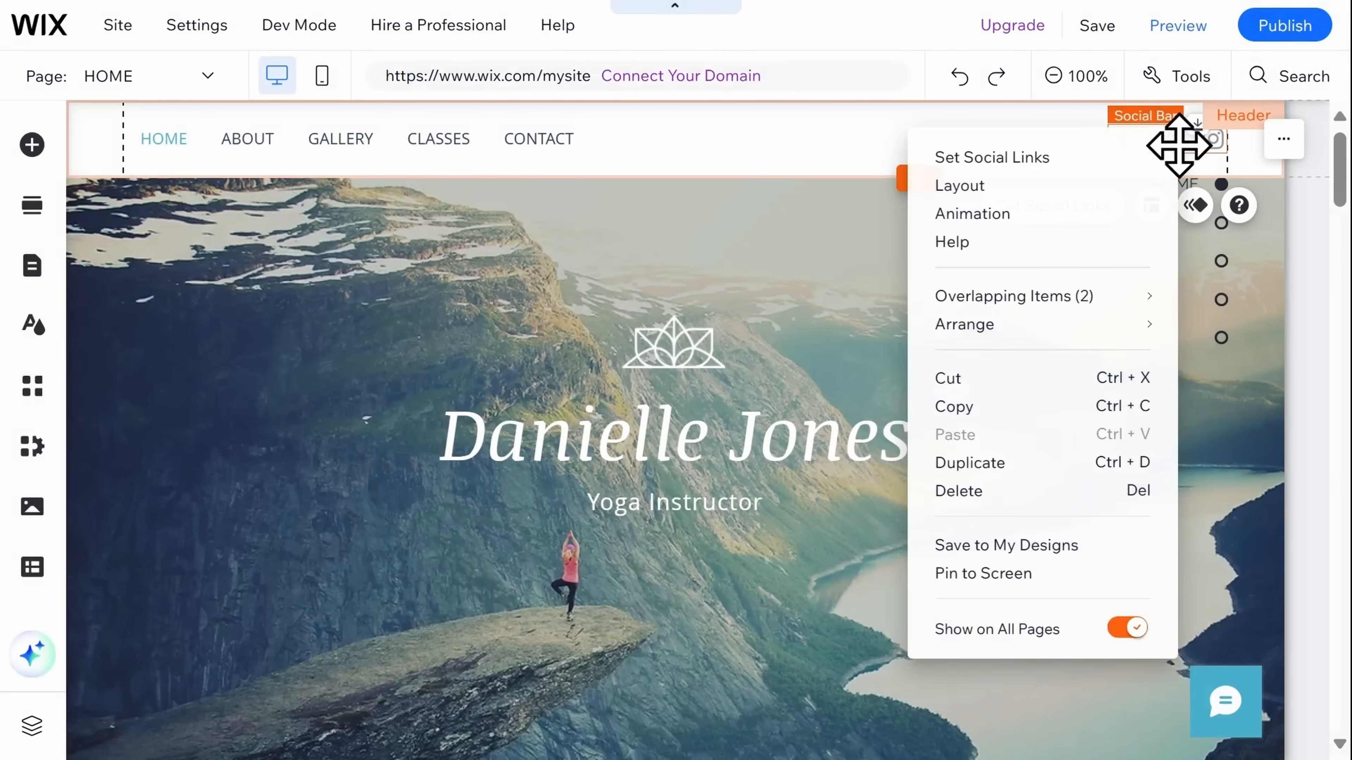
left_click(958, 490)
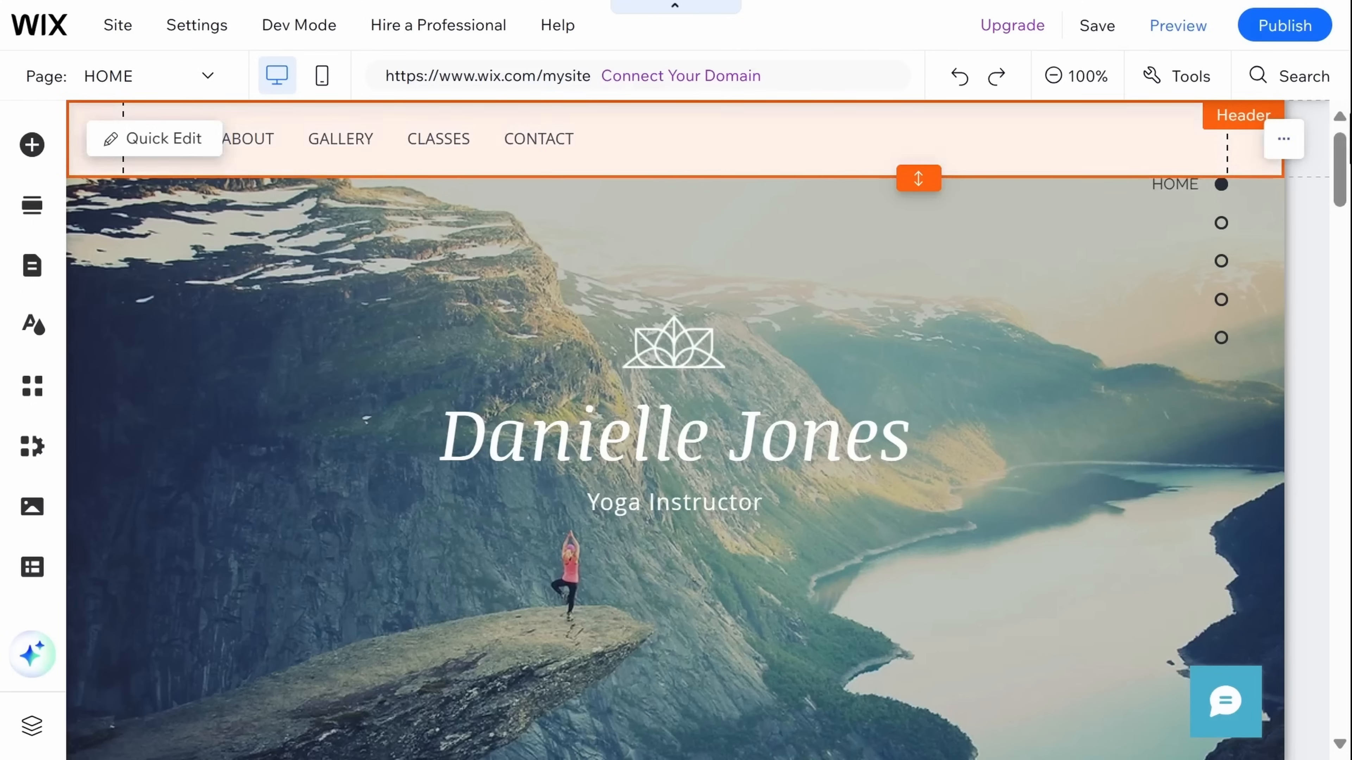
Set the header's scroll behaviour to Freezes and close its scroll settings
left_click(1296, 135)
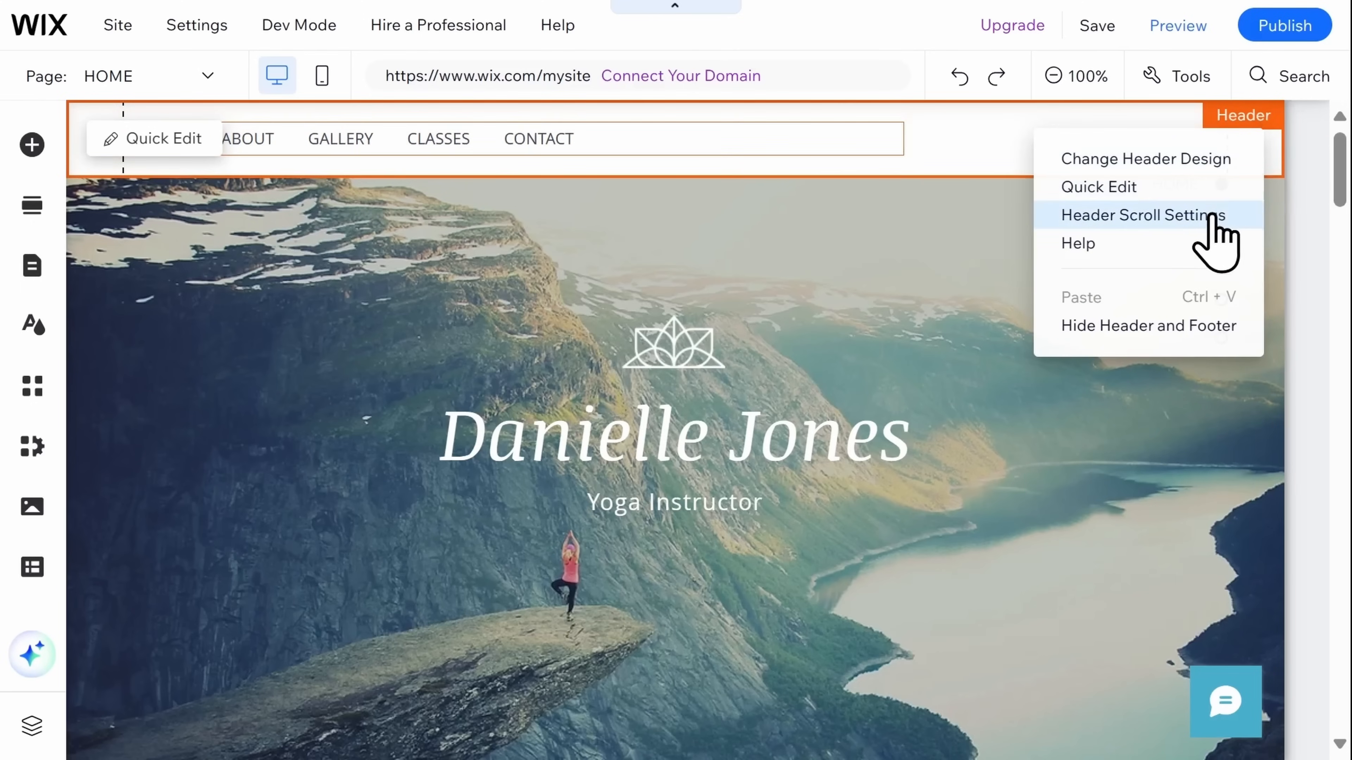
left_click(1187, 215)
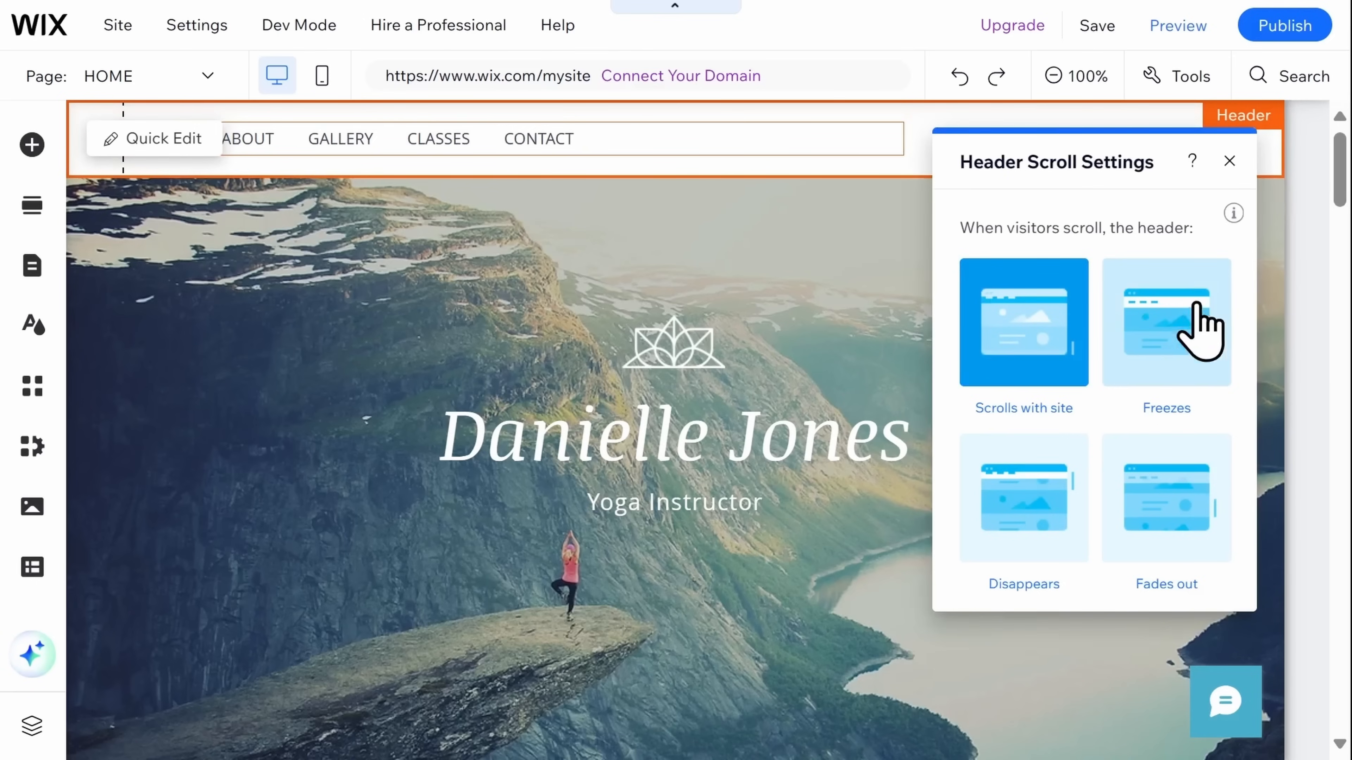
left_click(1197, 334)
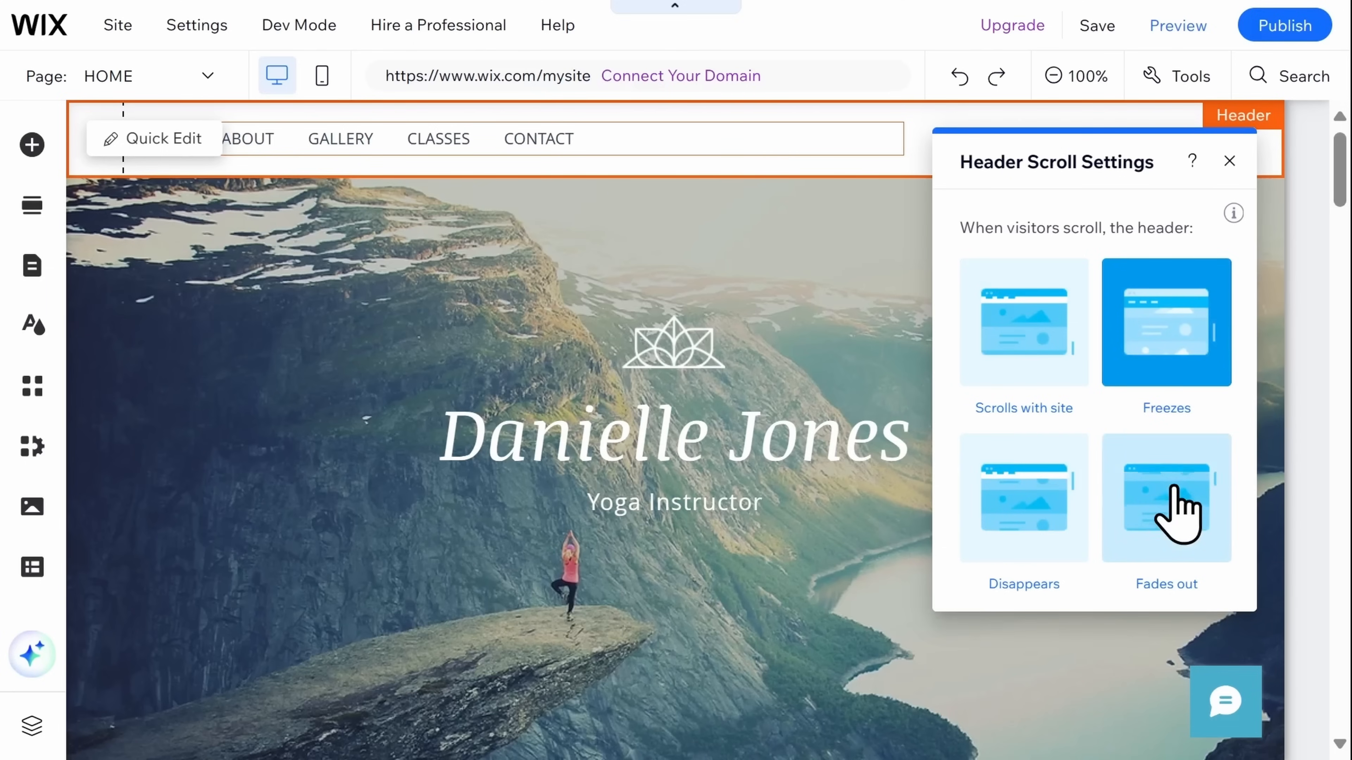
left_click(1229, 161)
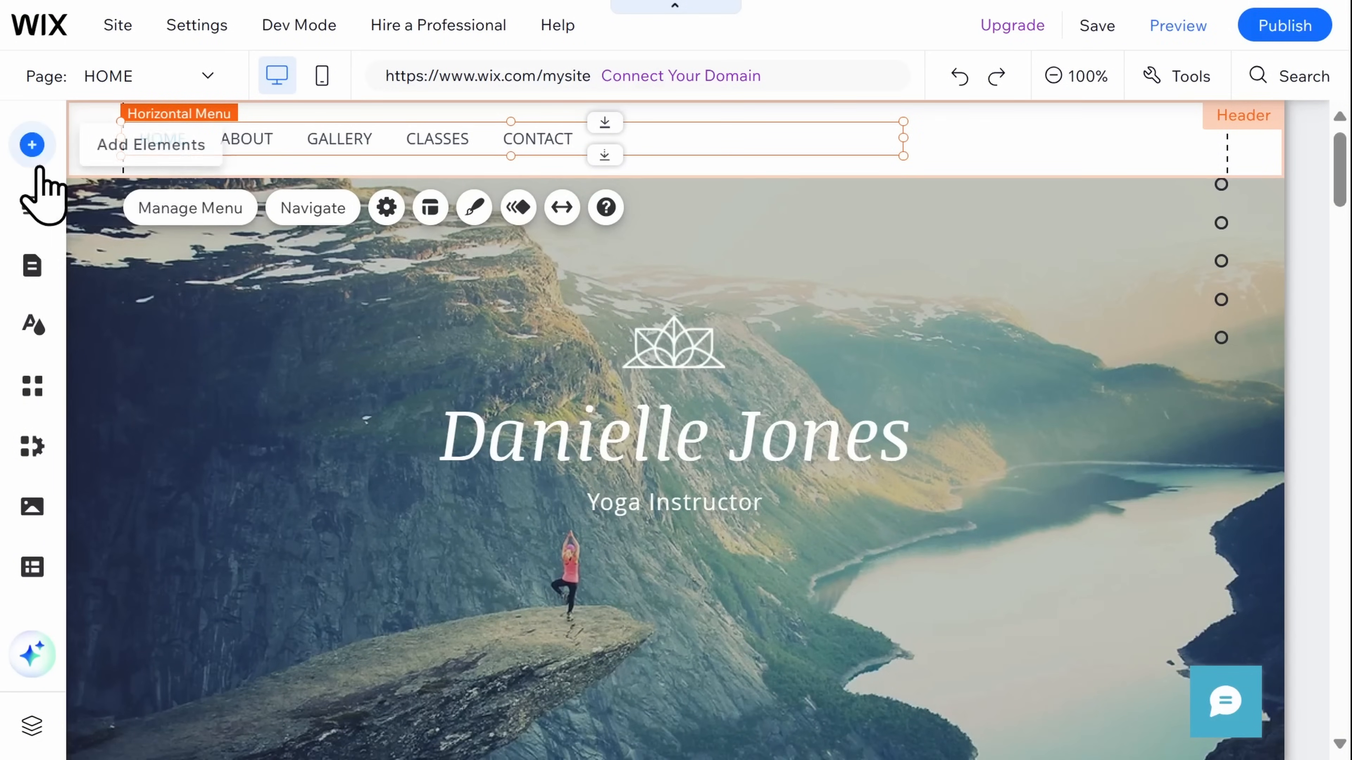
Look through the options for adding an image, from uploads and free Wix images to the custom logo
left_click(32, 145)
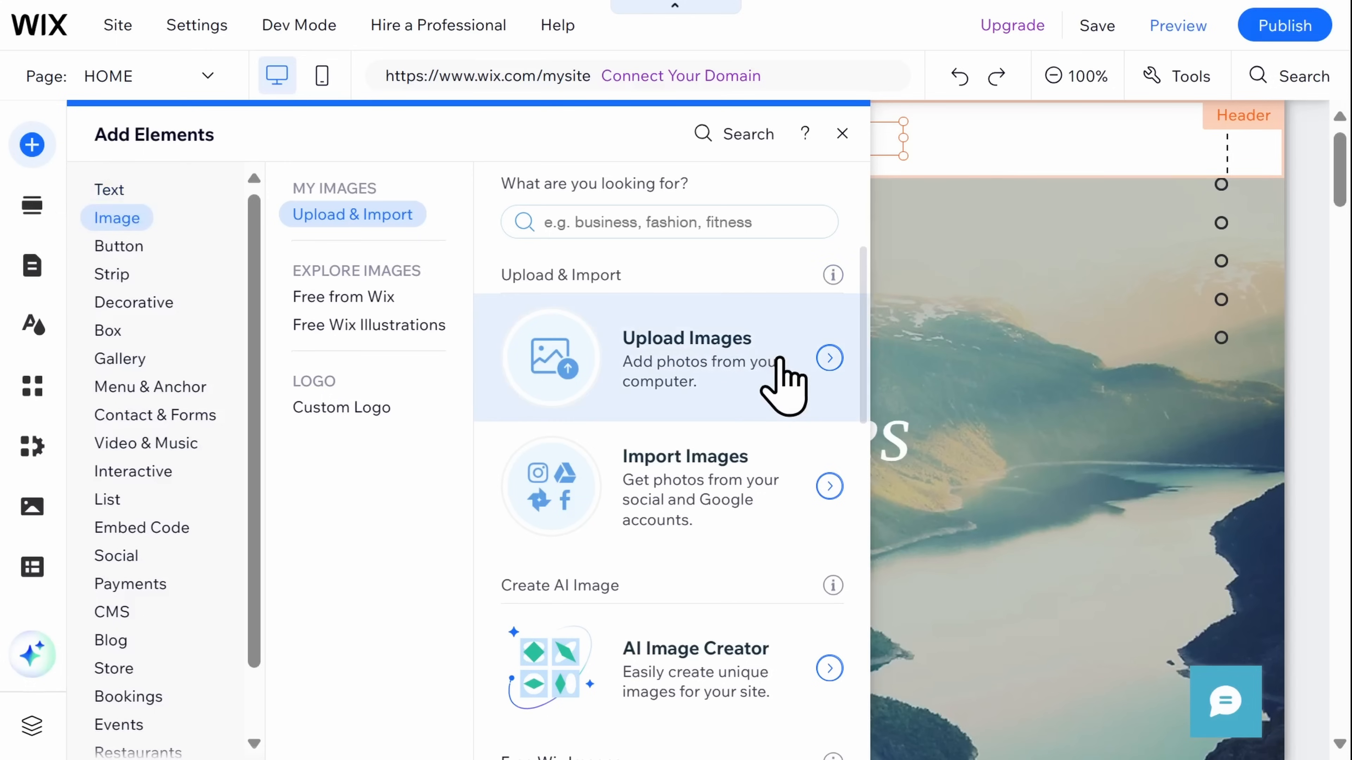
scroll(780, 368, "down", 3)
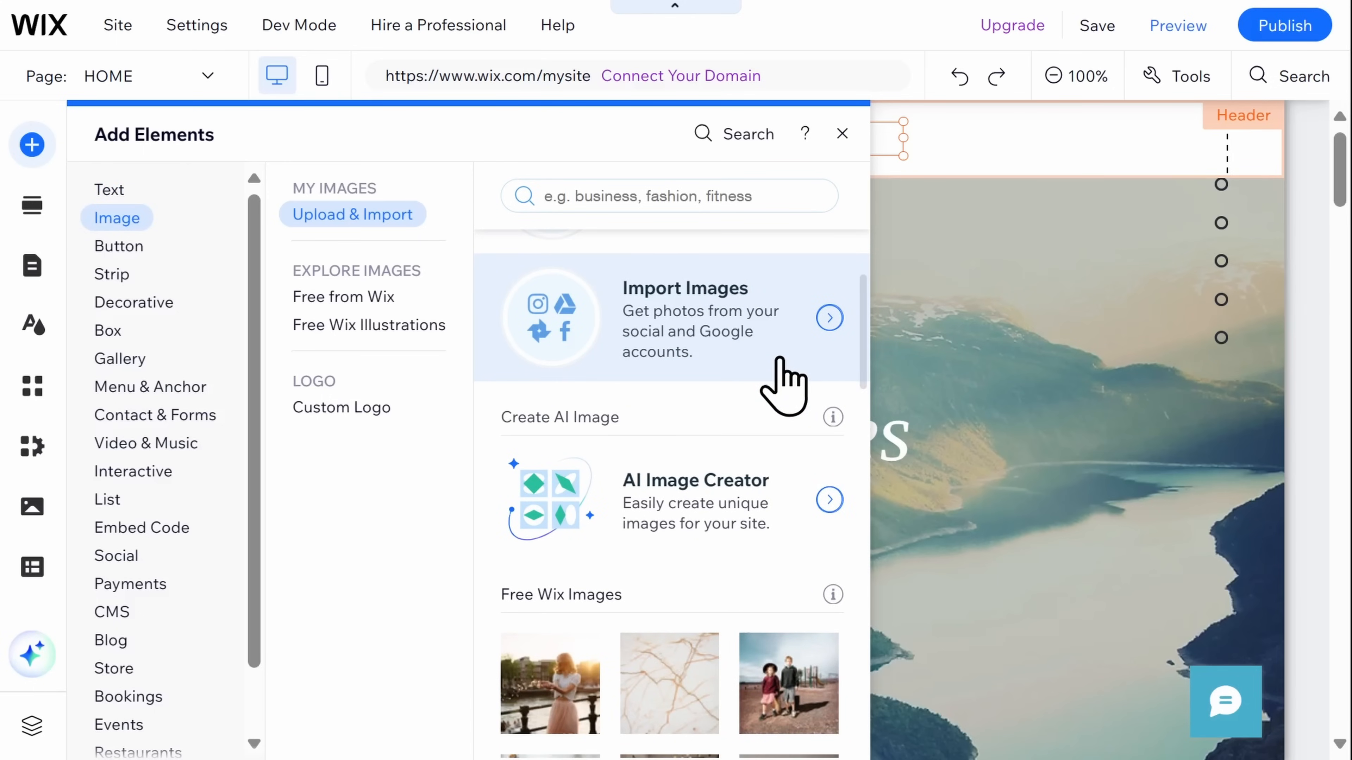
scroll(780, 360, "down", 2)
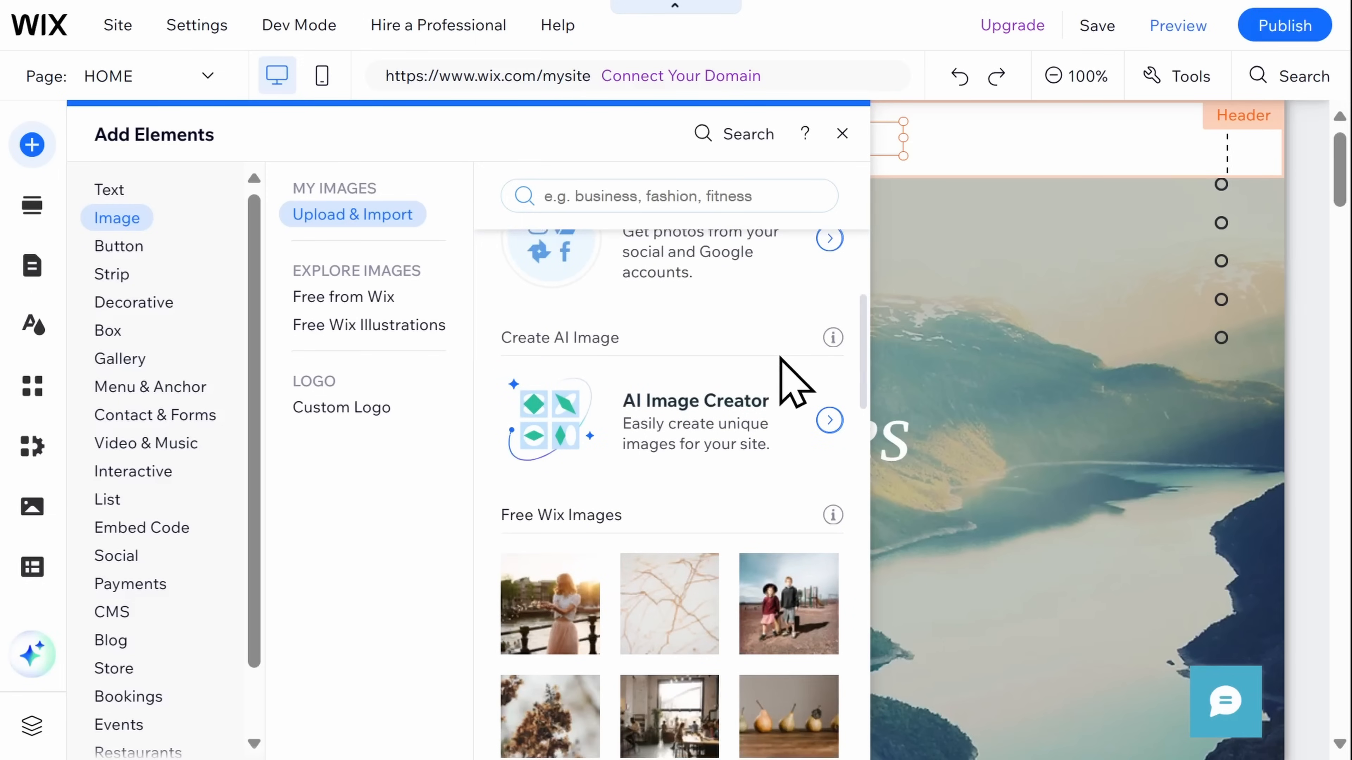
scroll(780, 359, "down", 4)
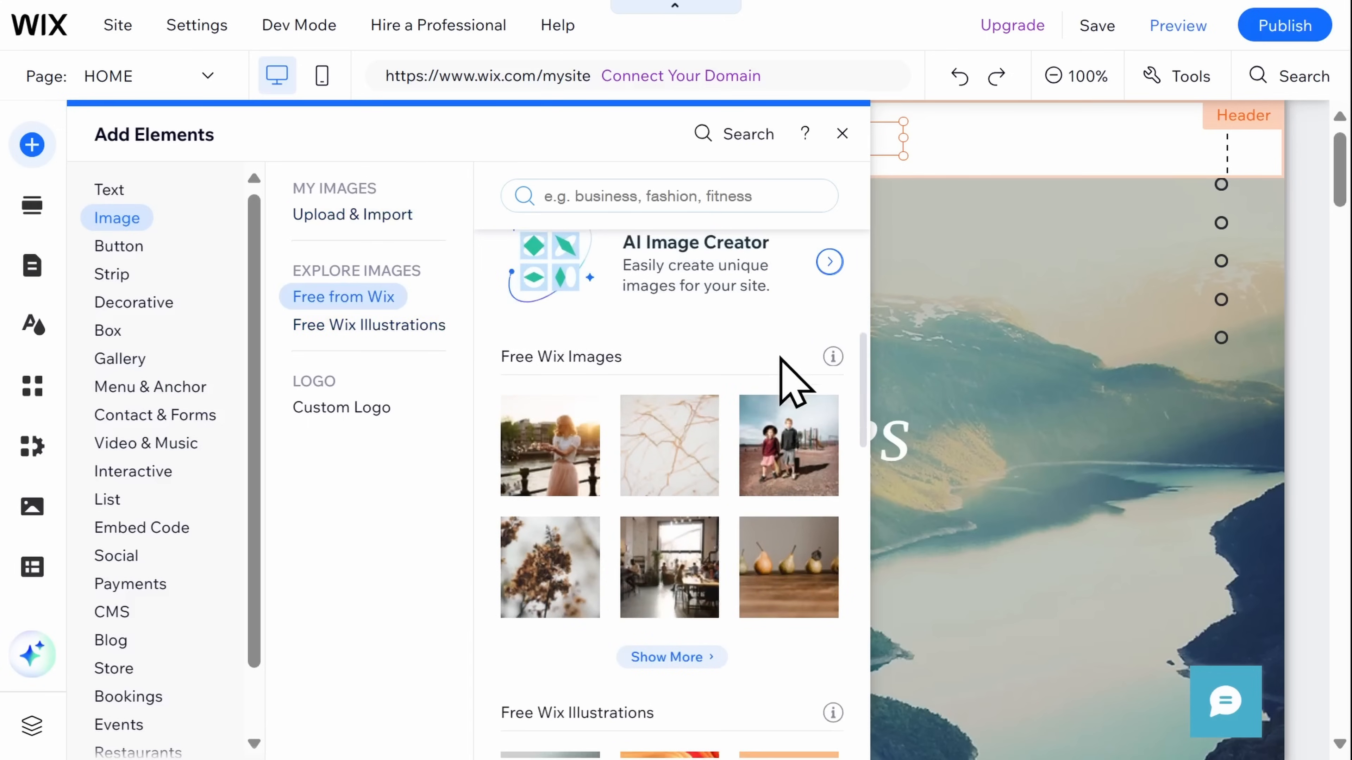
scroll(780, 359, "down", 8)
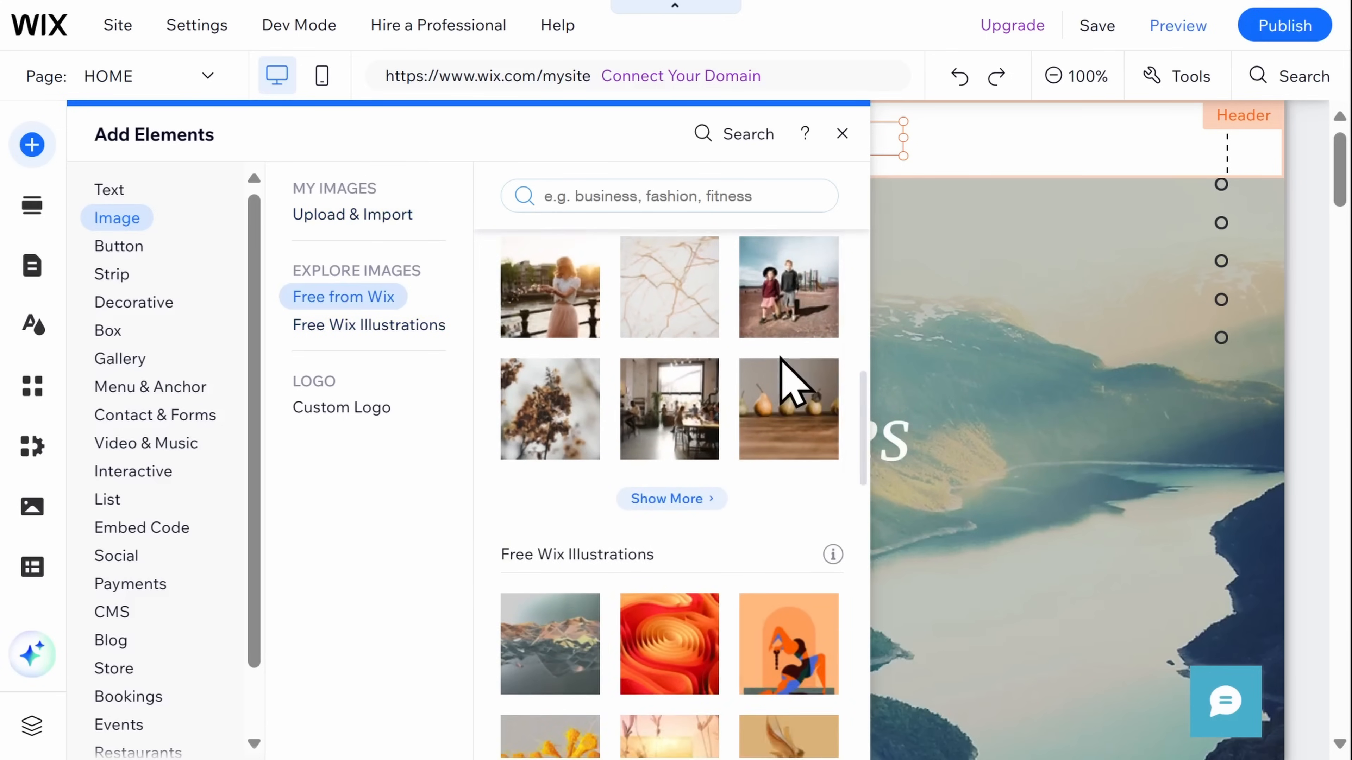
scroll(795, 382, "down", 10)
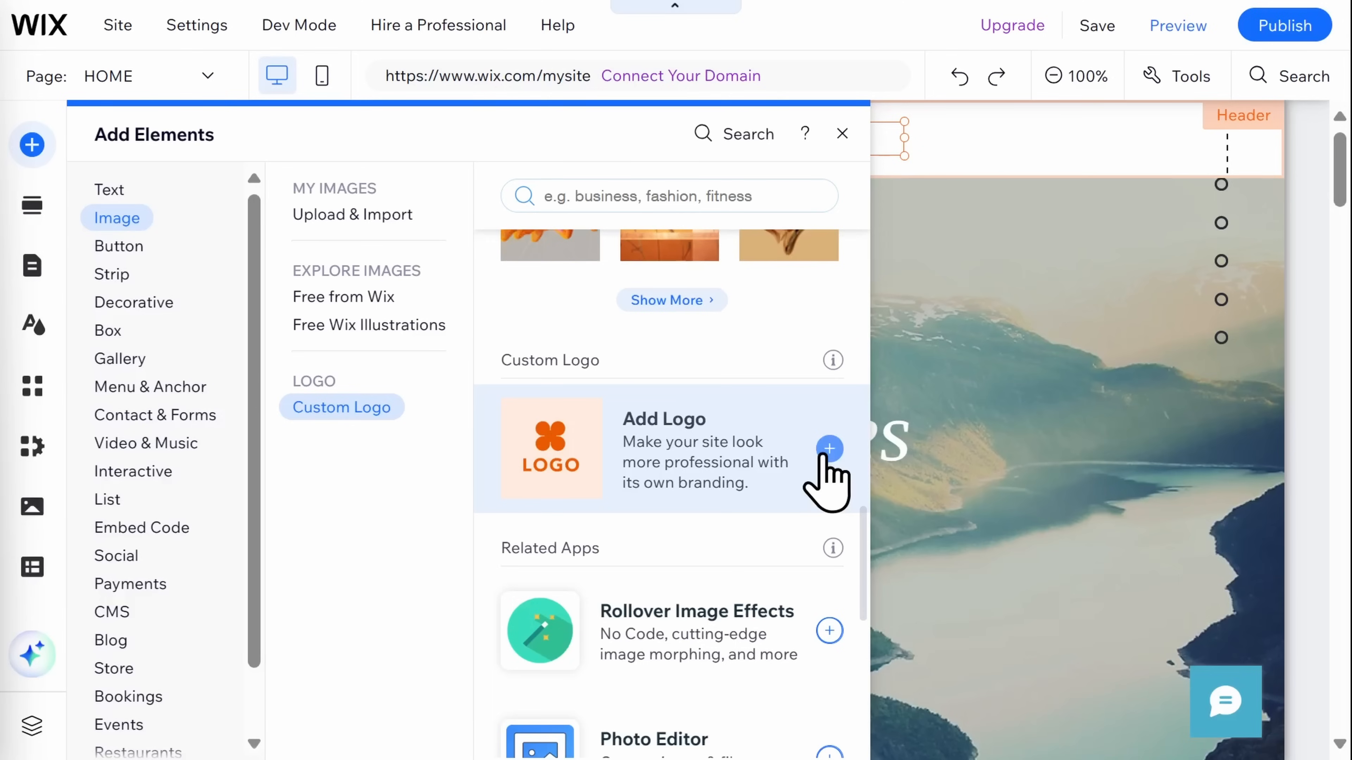
scroll(828, 479, "up", 10)
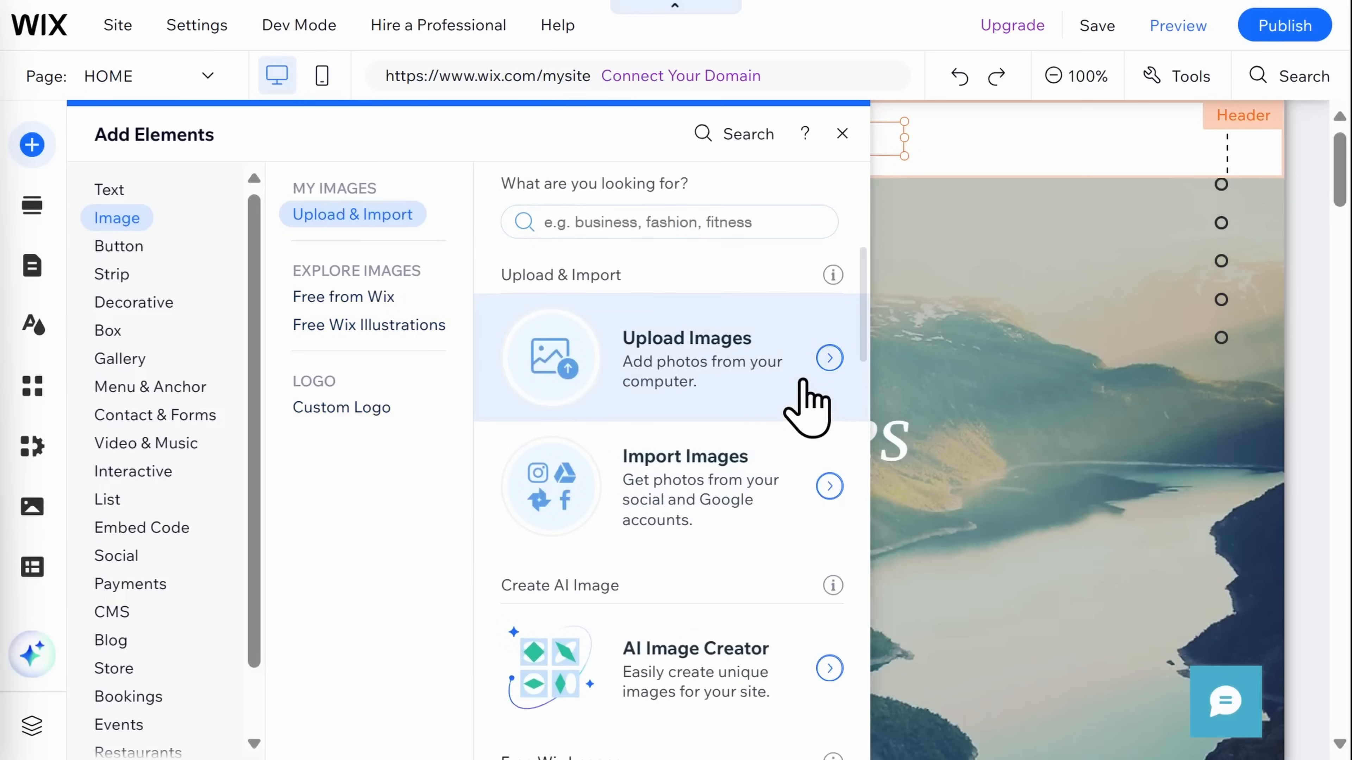
Upload the GAIA Logo file from the computer's Gaia Retreats folder and add it to the page
left_click(804, 381)
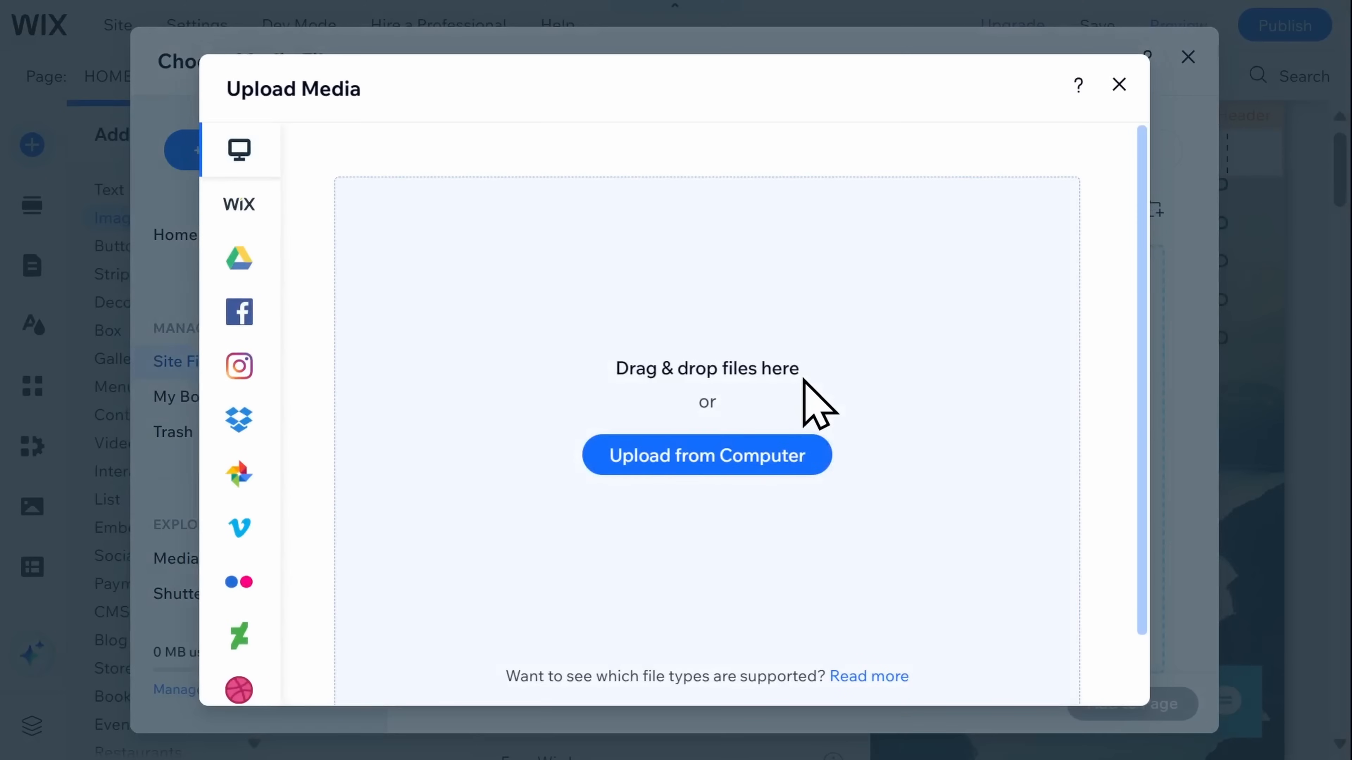
left_click(802, 456)
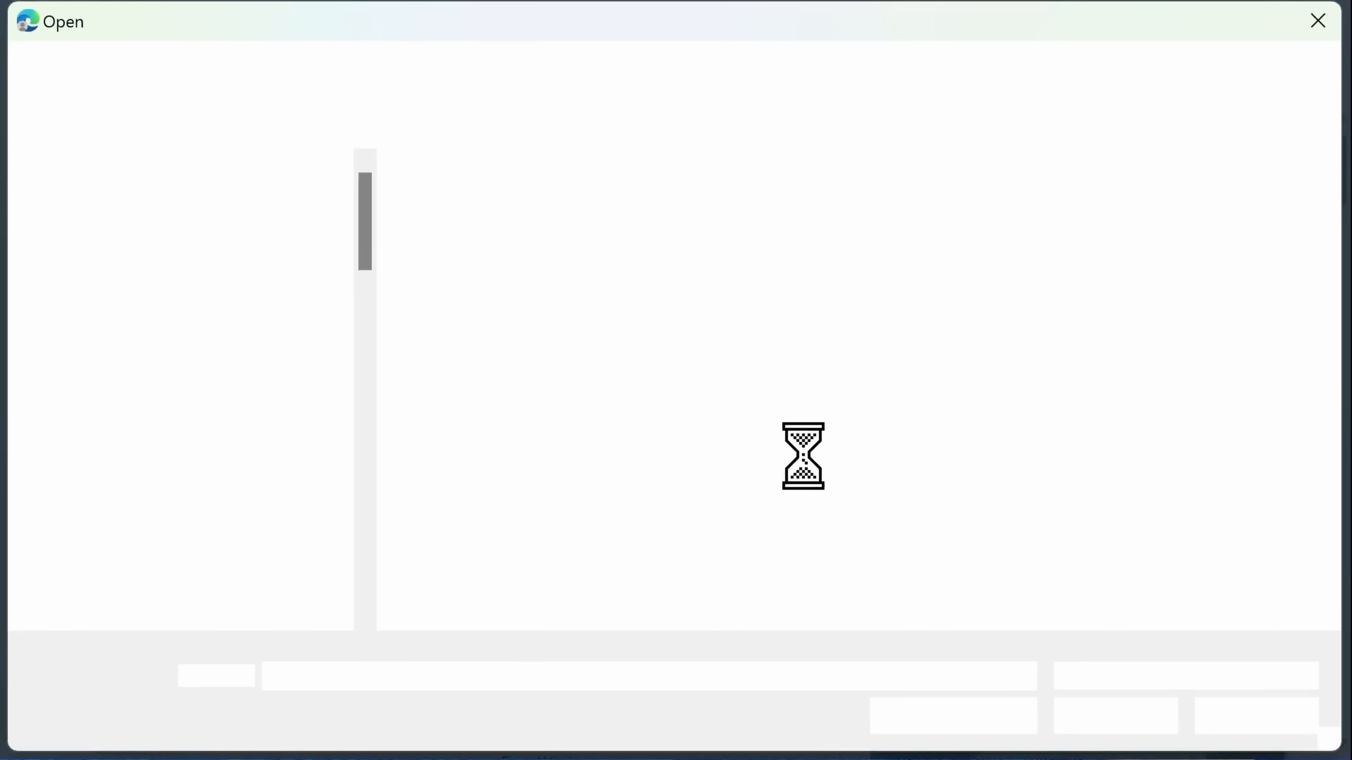
left_click(899, 309)
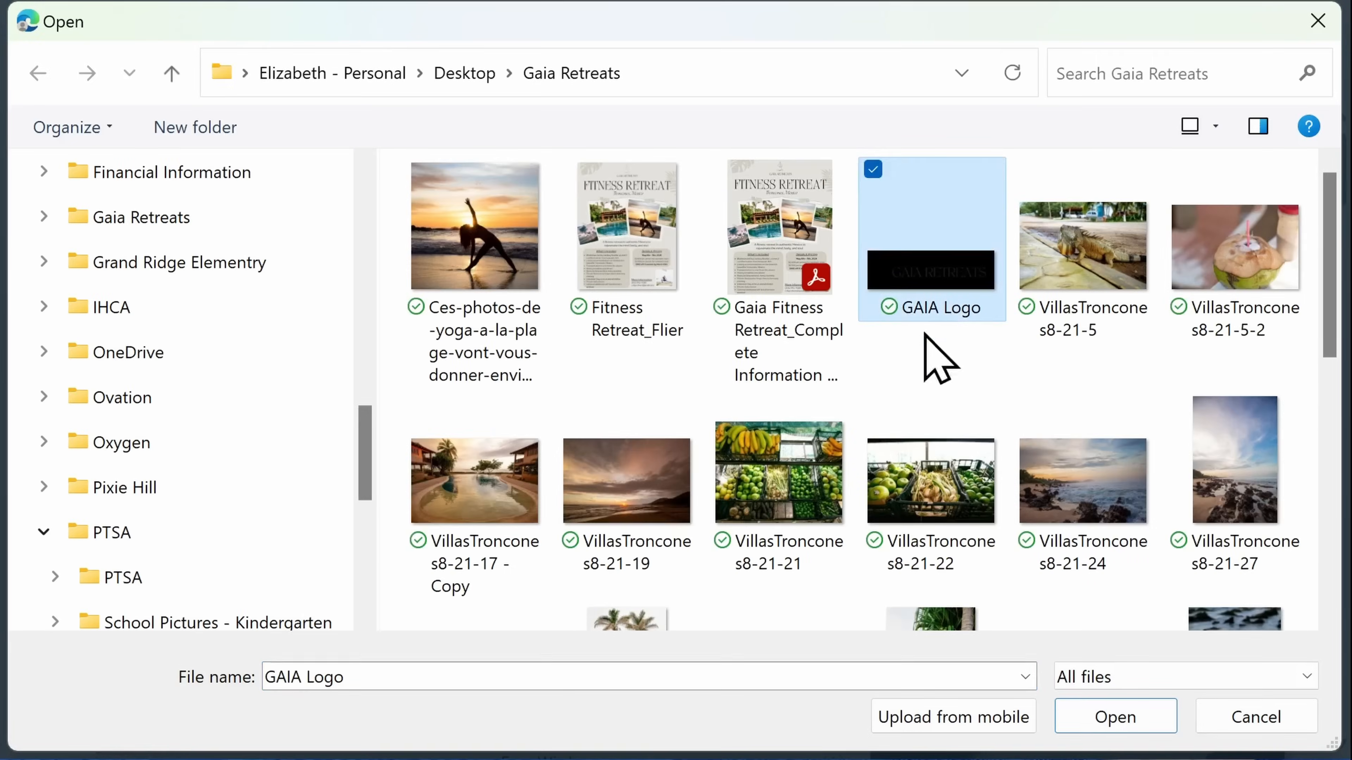
left_click(1110, 719)
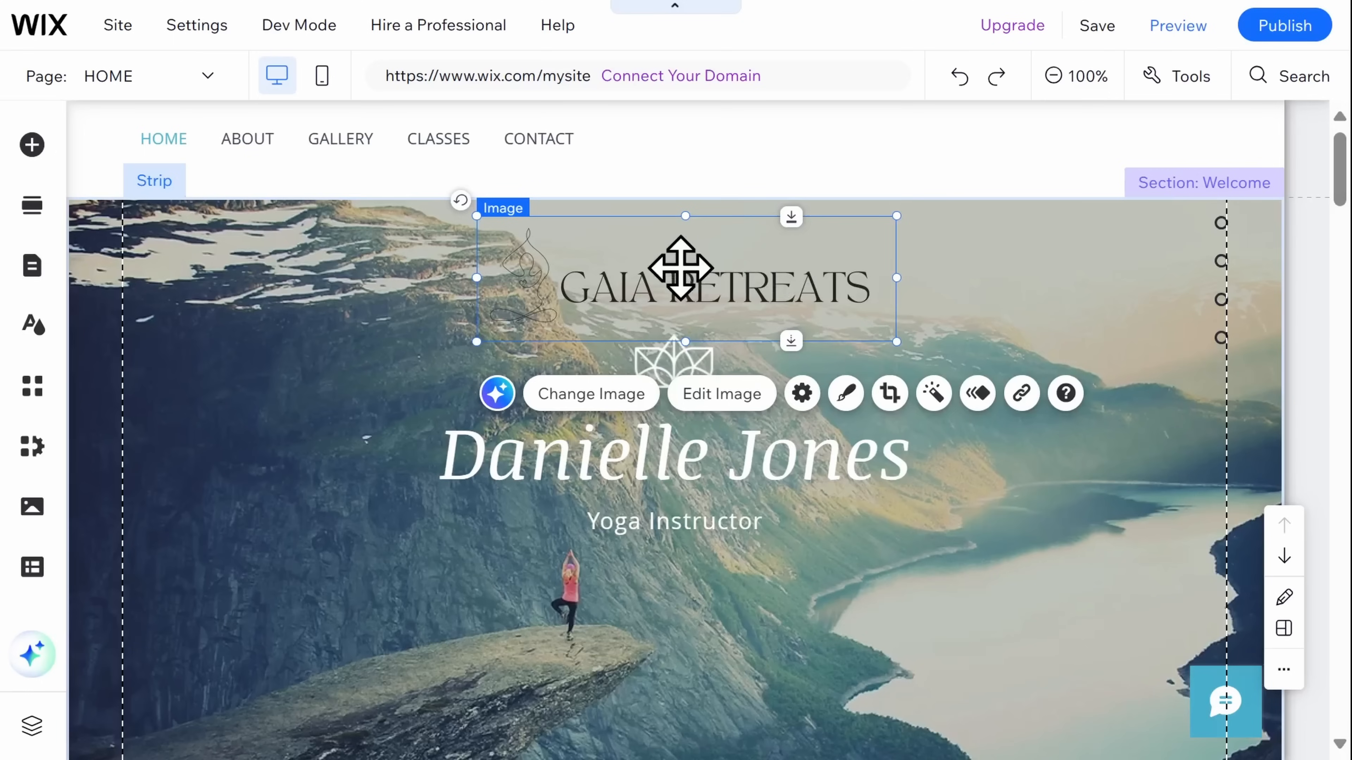
Shrink the logo to fit the header, placing it at the left end and the horizontal menu at the right end
left_click_drag(679, 266, 999, 115)
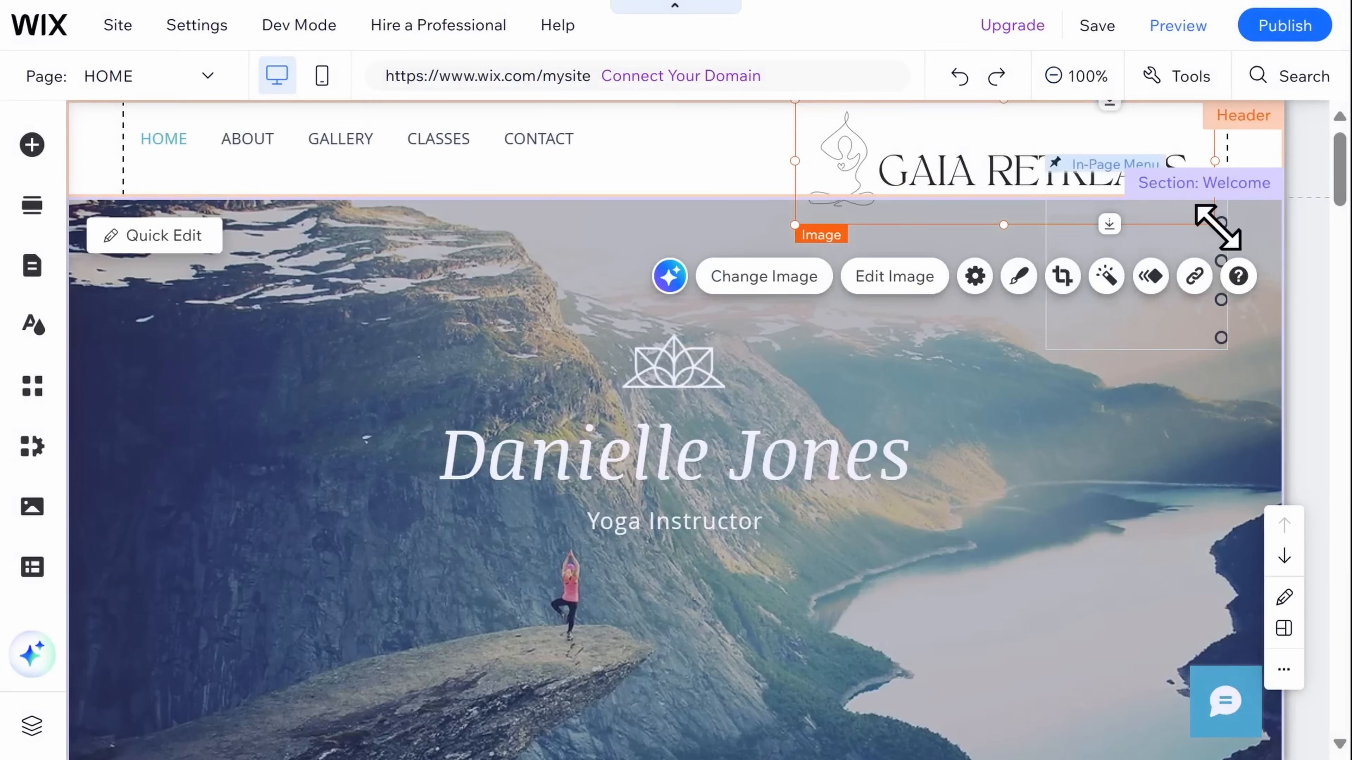
left_click_drag(1216, 223, 1144, 193)
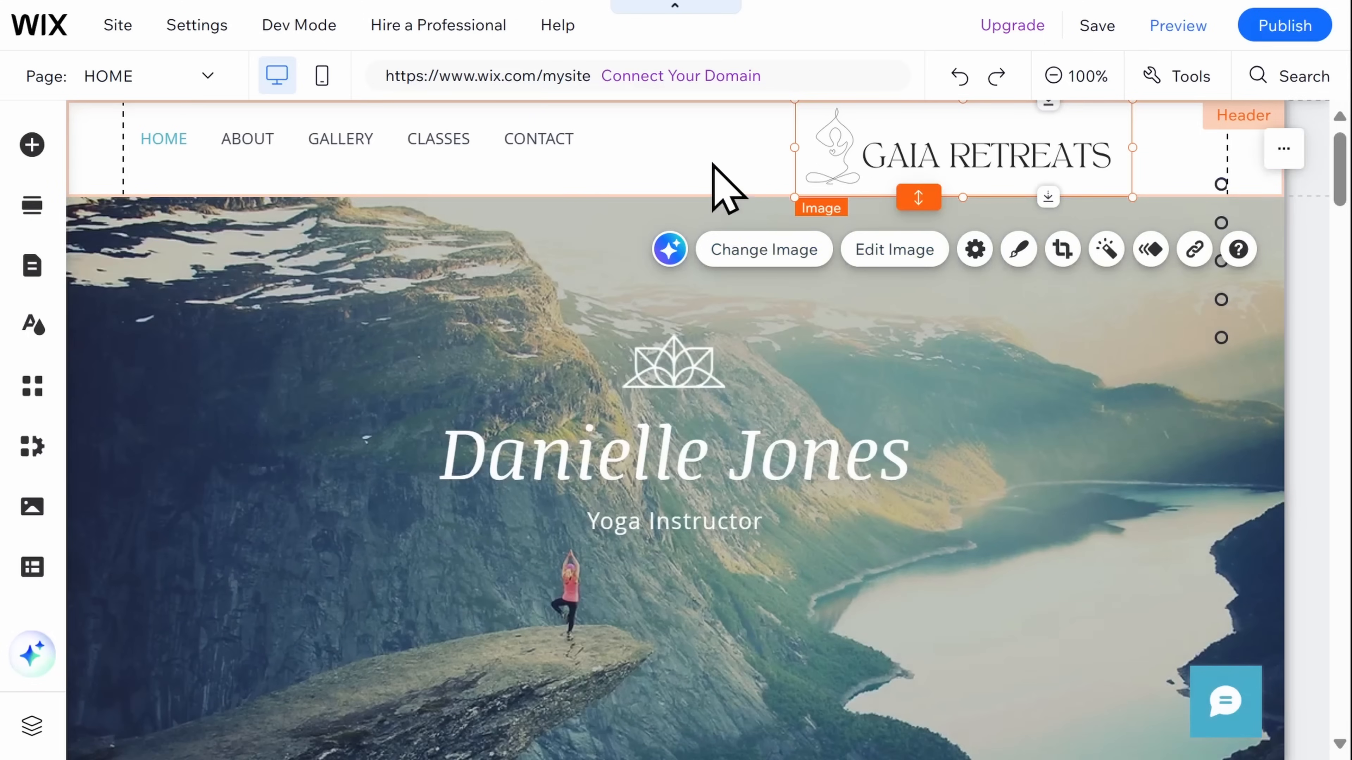
left_click_drag(953, 139, 293, 145)
left_click_drag(522, 143, 1102, 149)
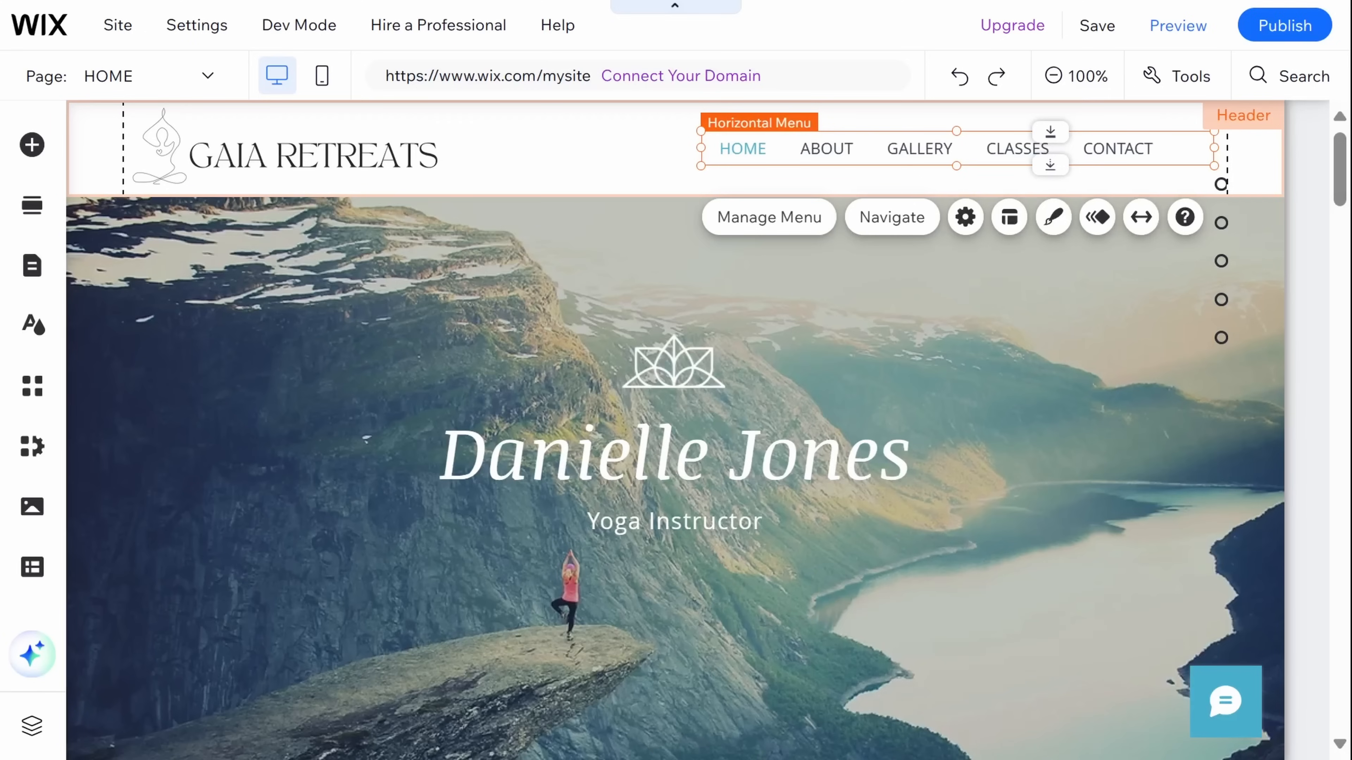
Try the suggested citrus fruit picture as the background of the Welcome section's strip
left_click(924, 443)
left_click(902, 332)
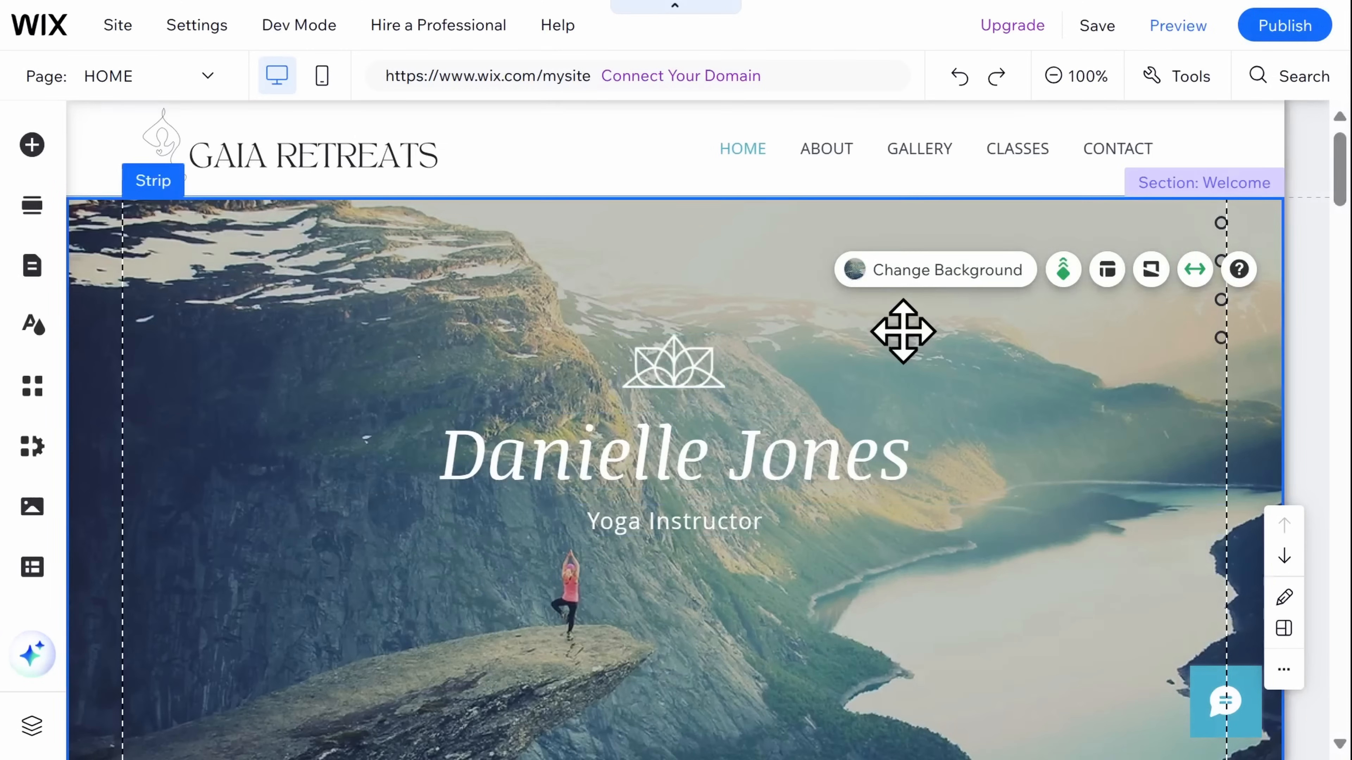
left_click(900, 281)
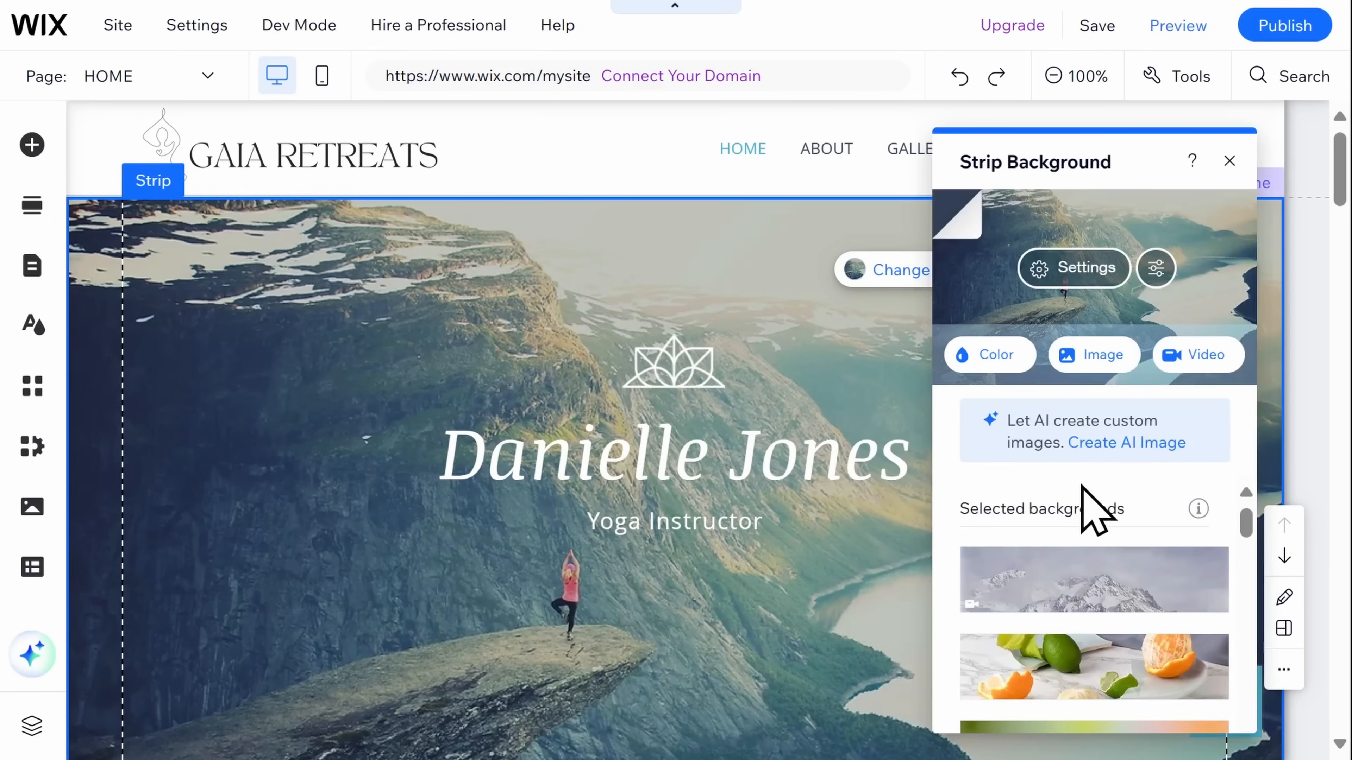
left_click(1127, 668)
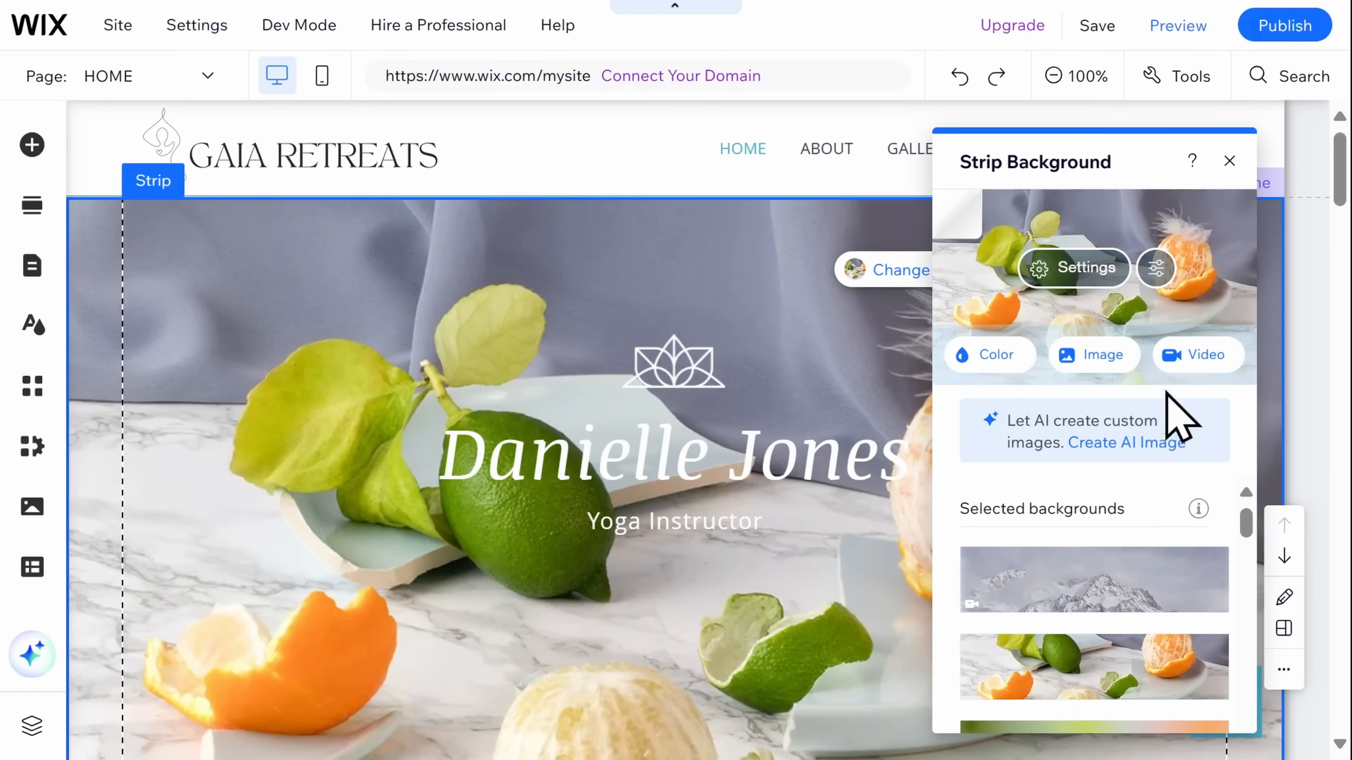
Change the Welcome strip's background to the photo of a woman in a yoga pose on the beach
left_click(1089, 365)
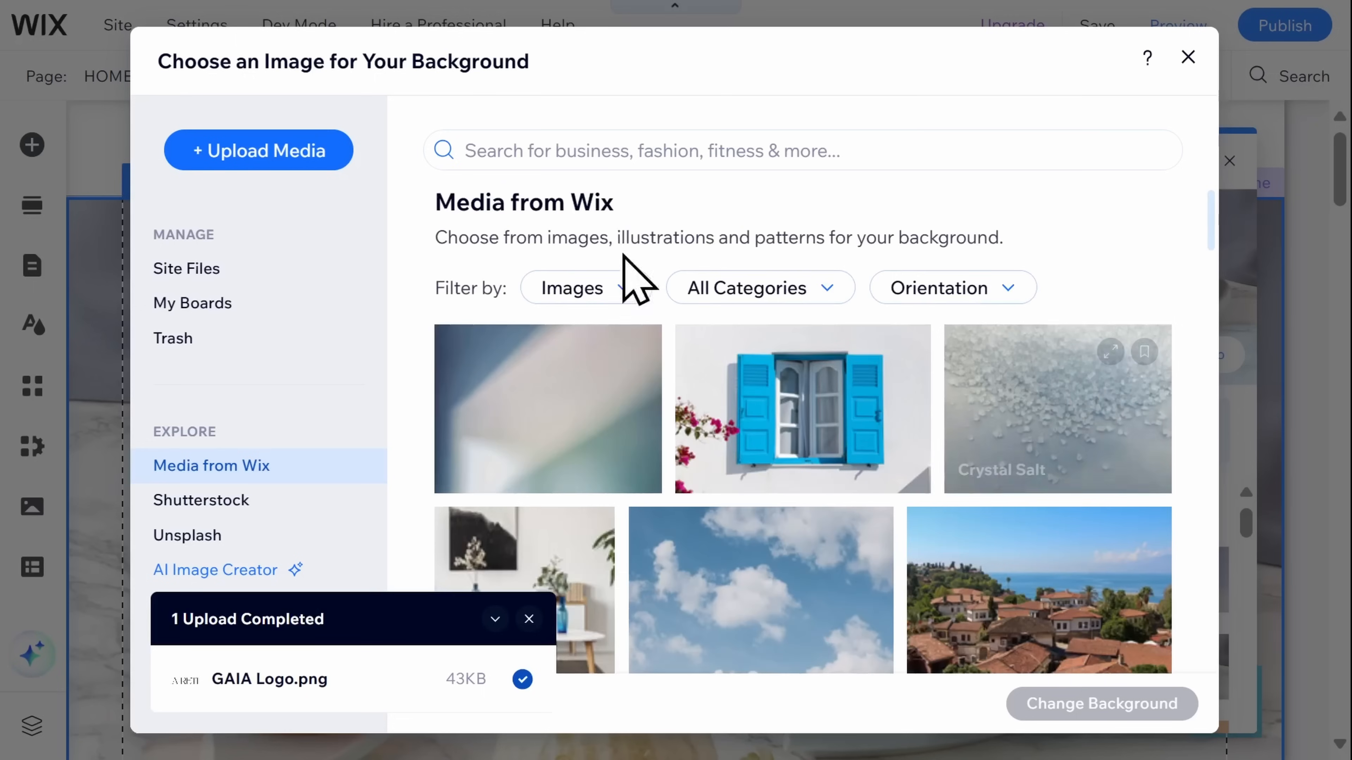
left_click(326, 160)
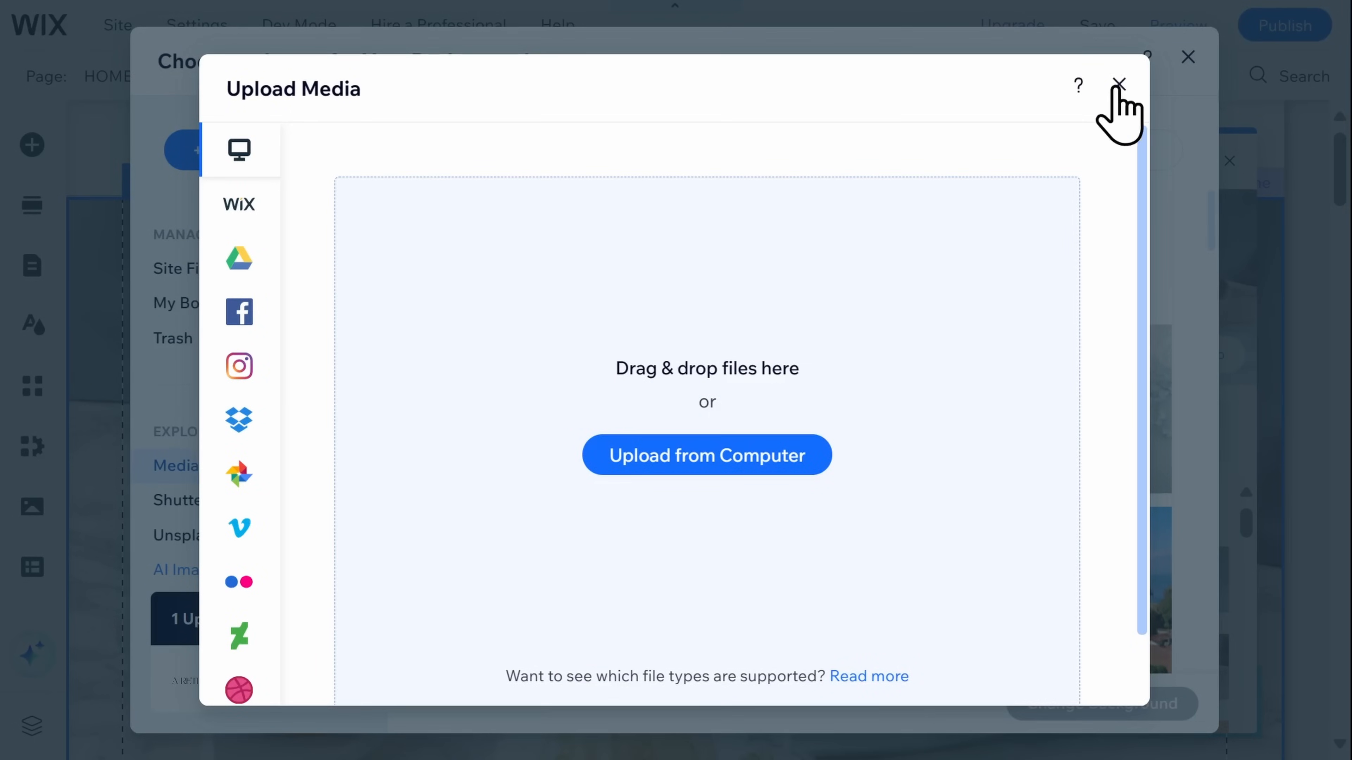
left_click(1118, 84)
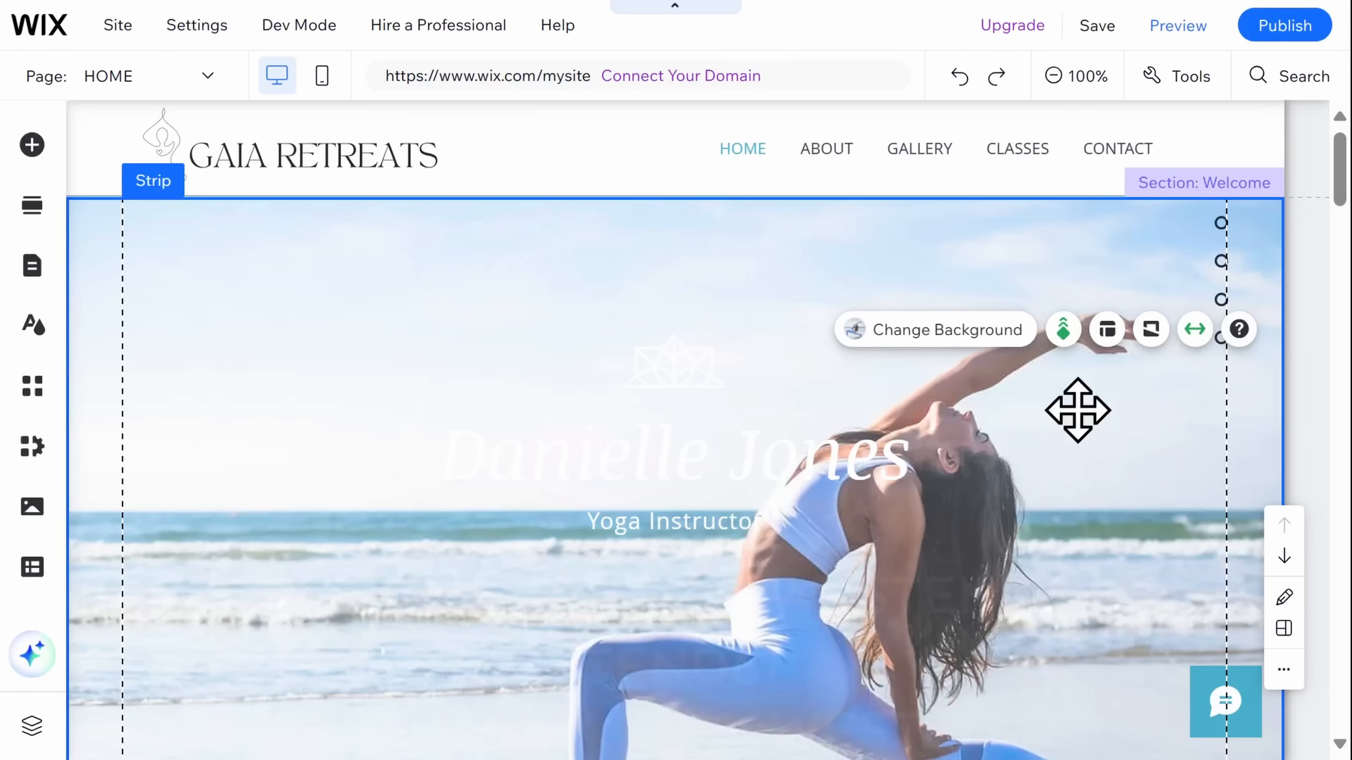
left_click(1007, 340)
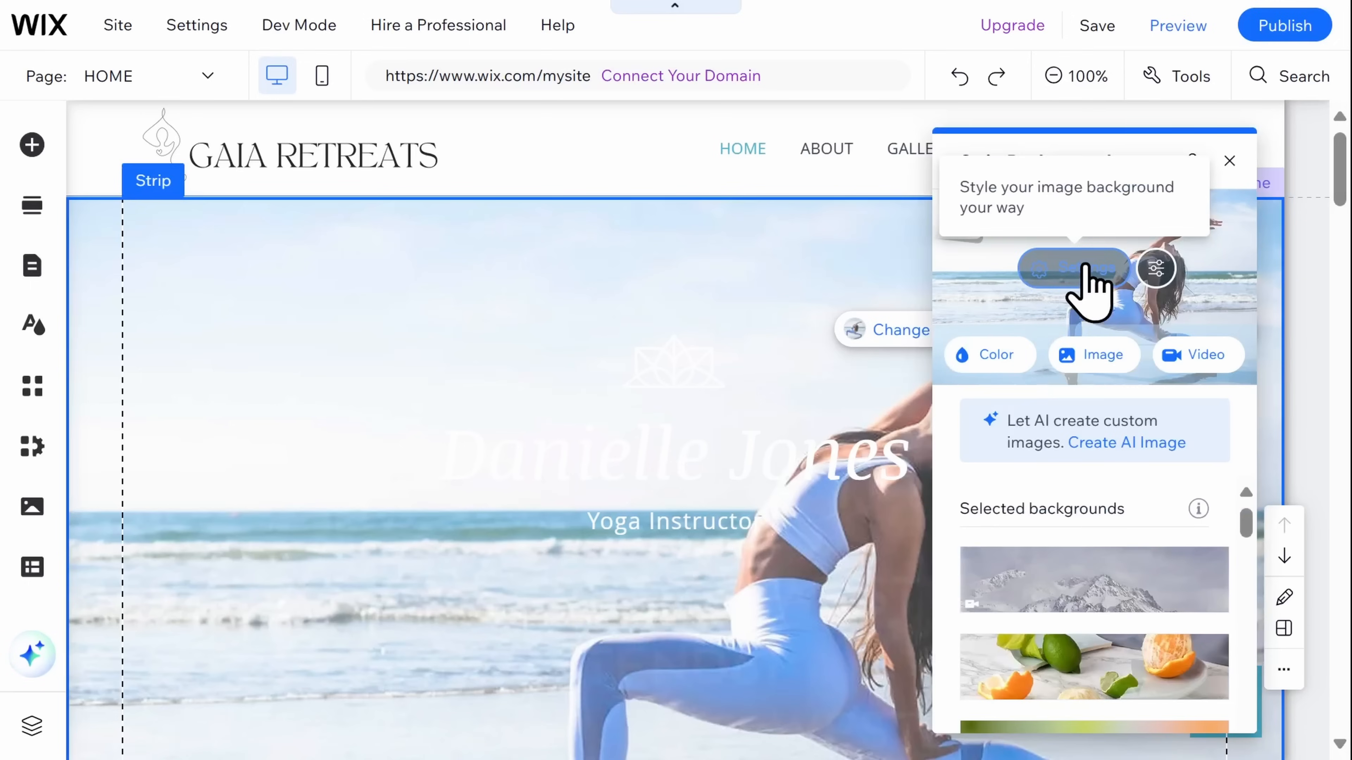
left_click(1229, 161)
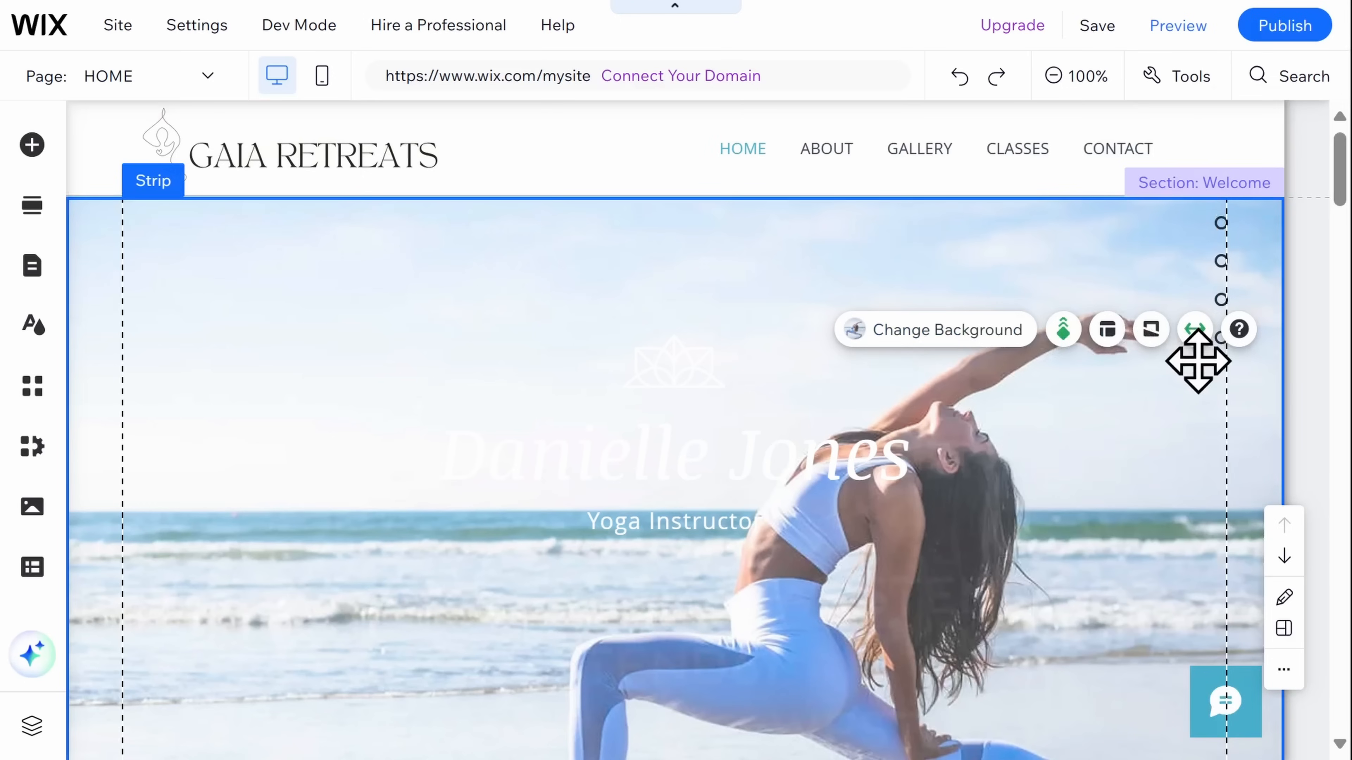
Set the Welcome strip's stretch to Page width and close its stretch settings
left_click(1195, 330)
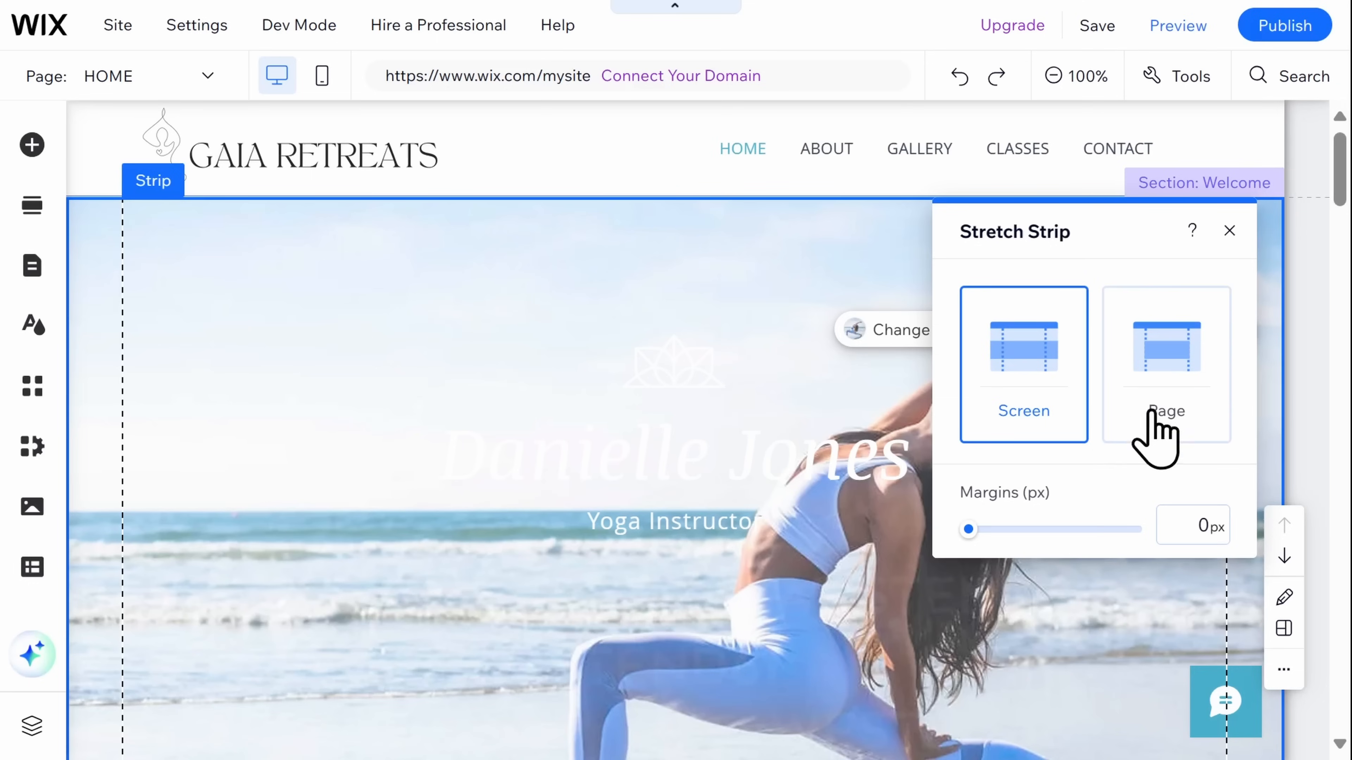
left_click(1168, 407)
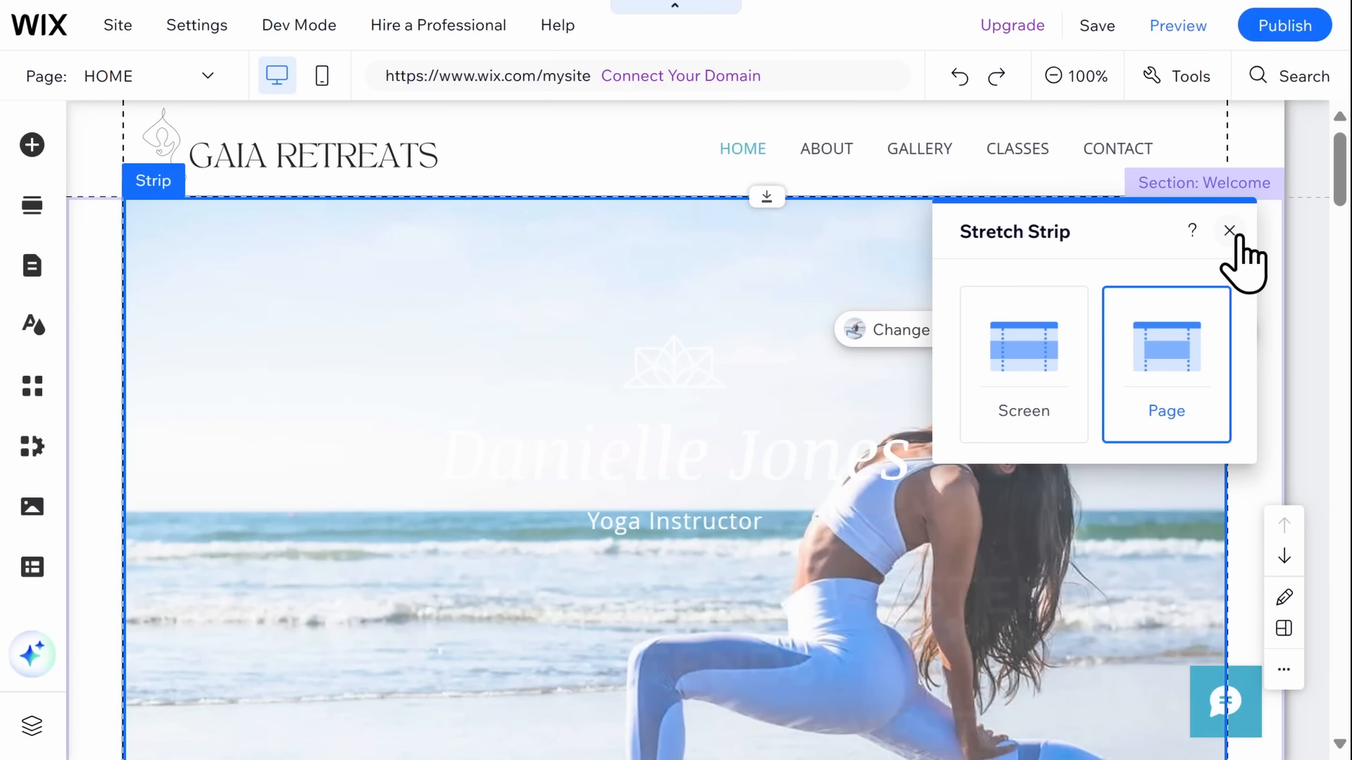
left_click(1229, 231)
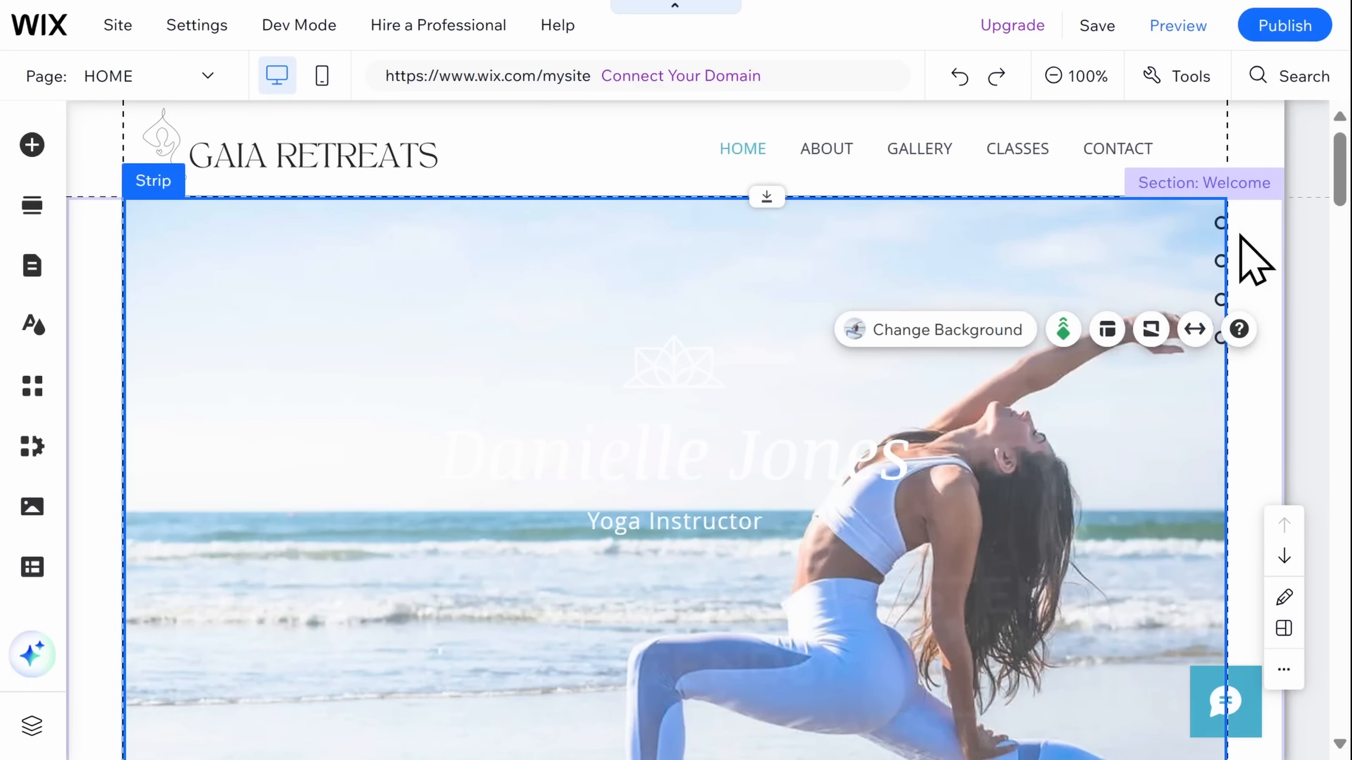
Replace the instructor's name in the Welcome heading with "ESCAPE & REJUVENATE"
left_click(807, 459)
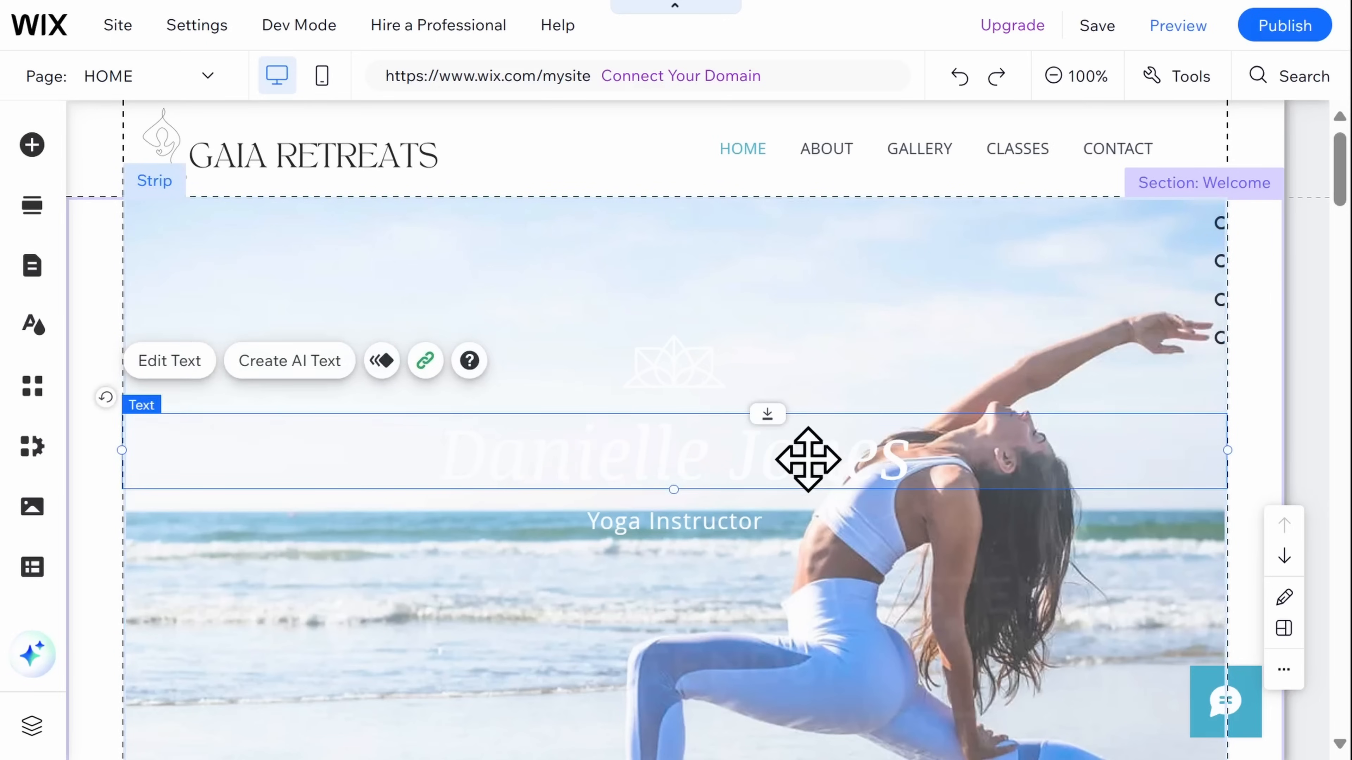
left_click(206, 372)
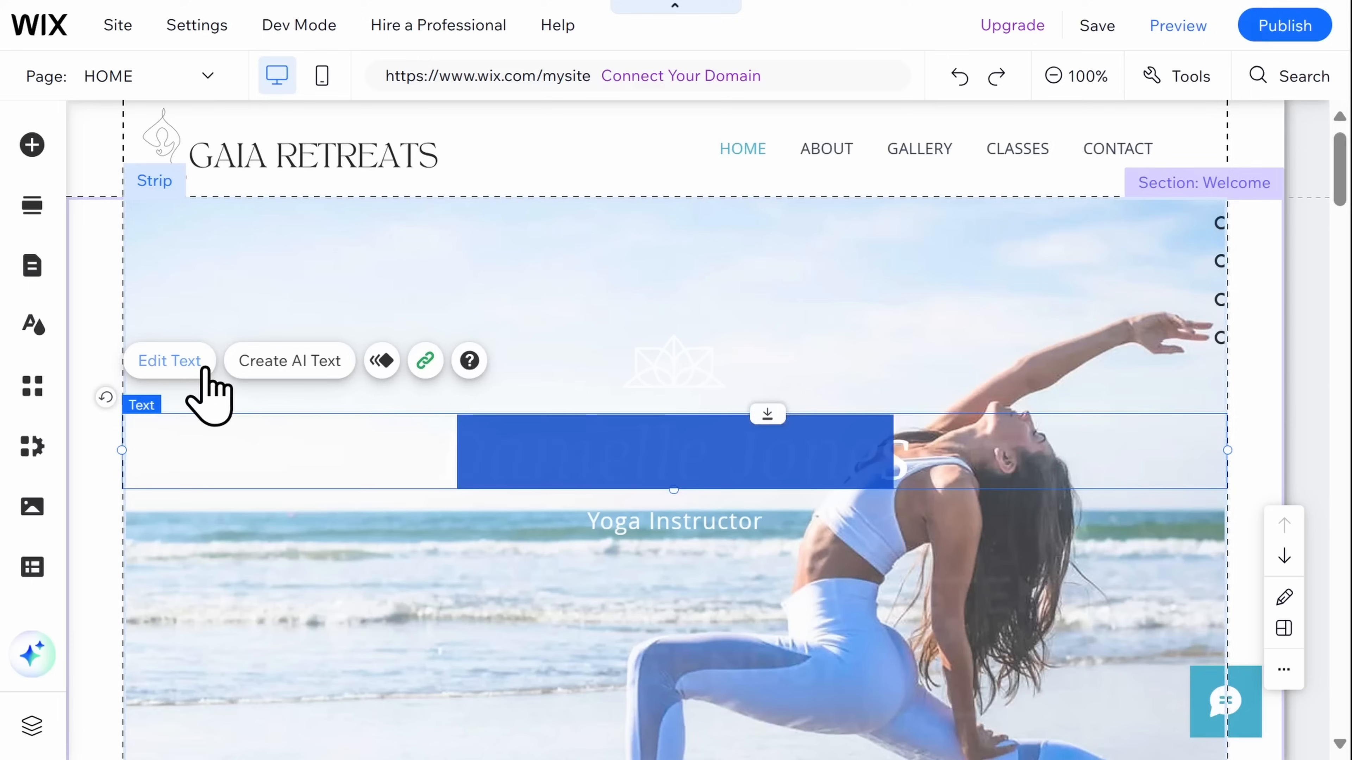
double_click(611, 454)
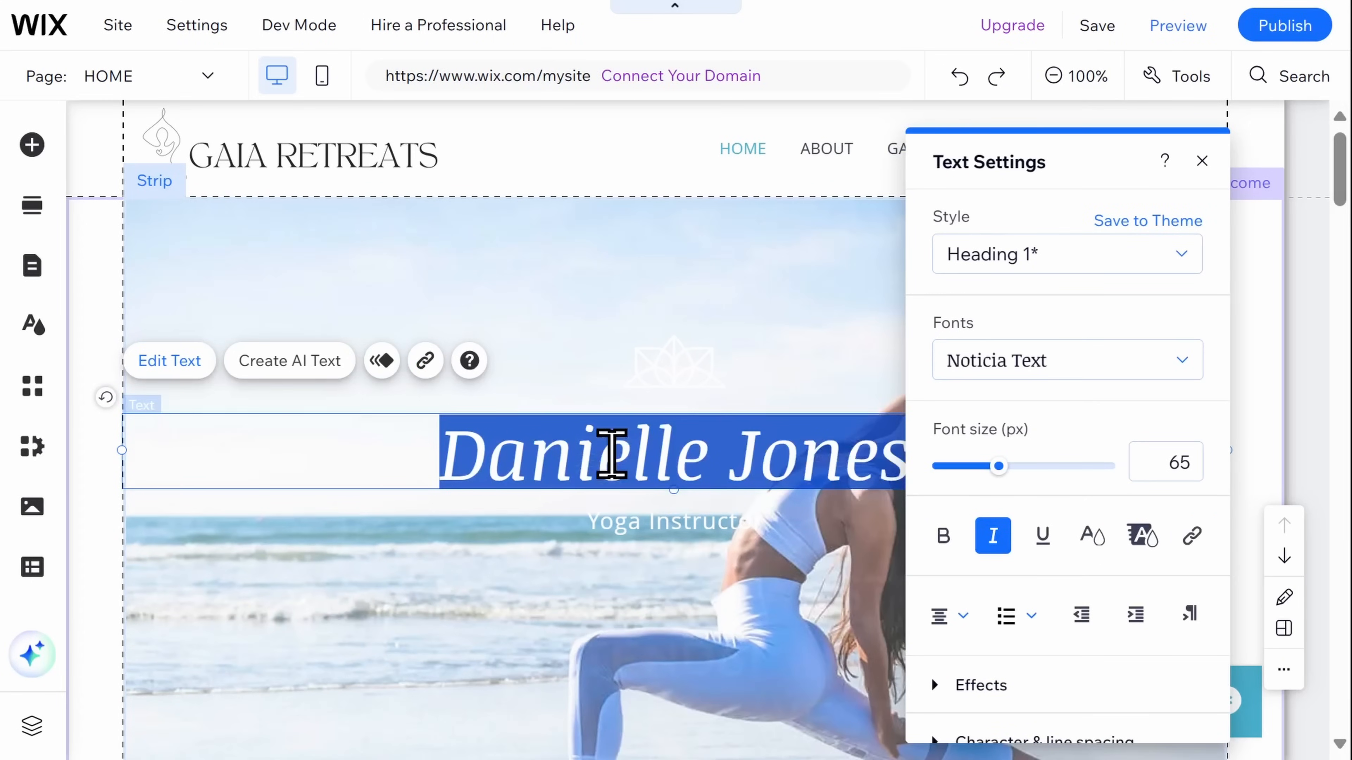
type("ESCAPE & REJUVENATE")
Set the font of the whole "ESCAPE & REJUVENATE" heading to Museo Slab
left_click_drag(528, 453, 944, 519)
left_click(1168, 367)
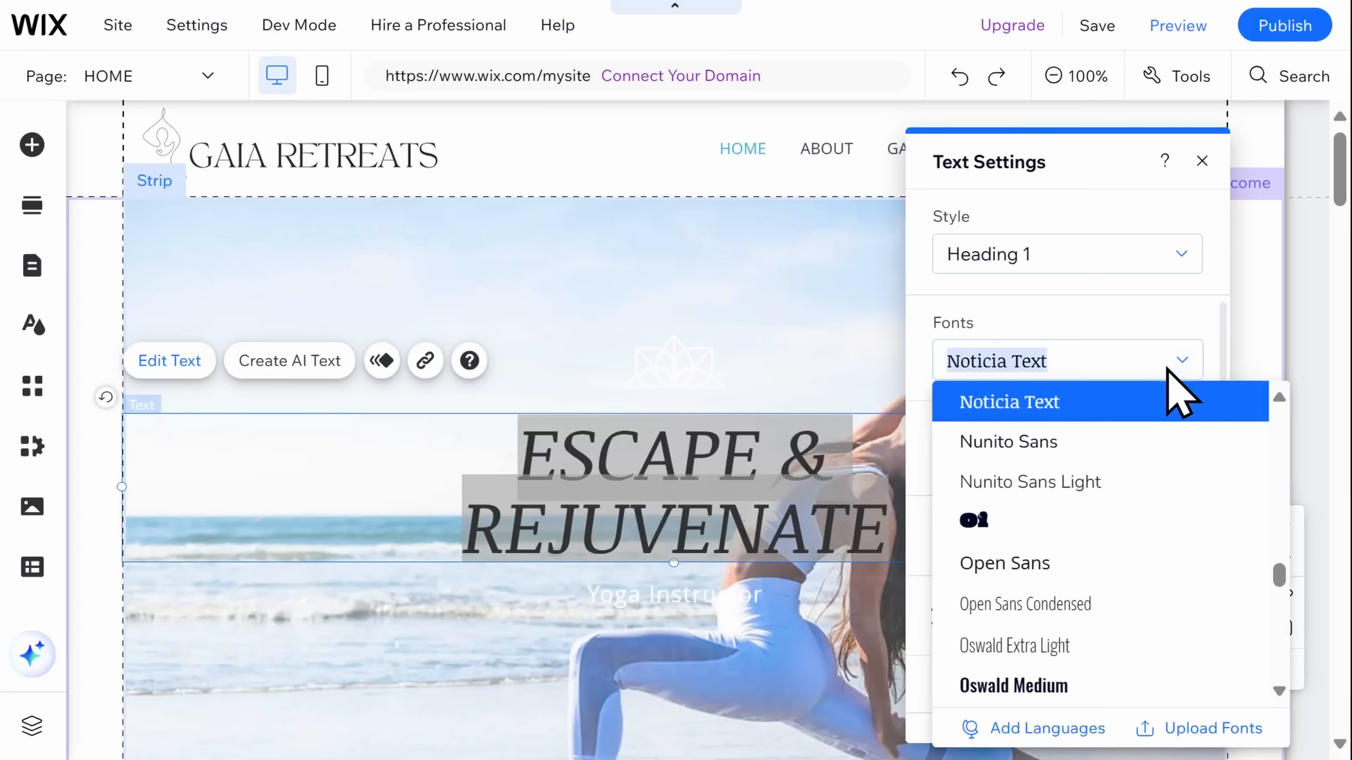
scroll(1171, 479, "up", 3)
scroll(1161, 487, "down", 1)
left_click(1162, 487)
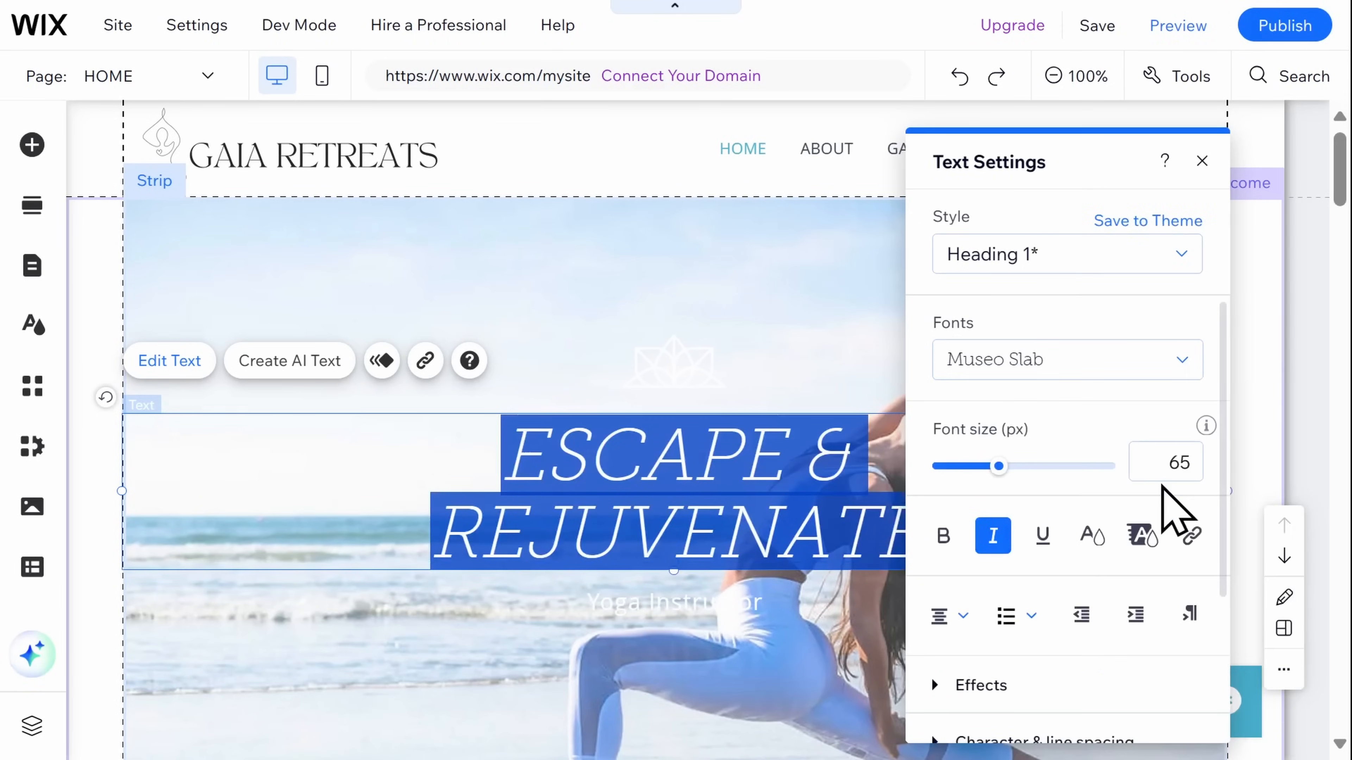
Set the heading's font size to 53 px and its colour to the dark theme colour #222A36
mouse_move(996, 466)
left_mouse_down()
mouse_move(976, 468)
mouse_move(988, 468)
left_mouse_up()
left_click(1090, 537)
left_click(1104, 345)
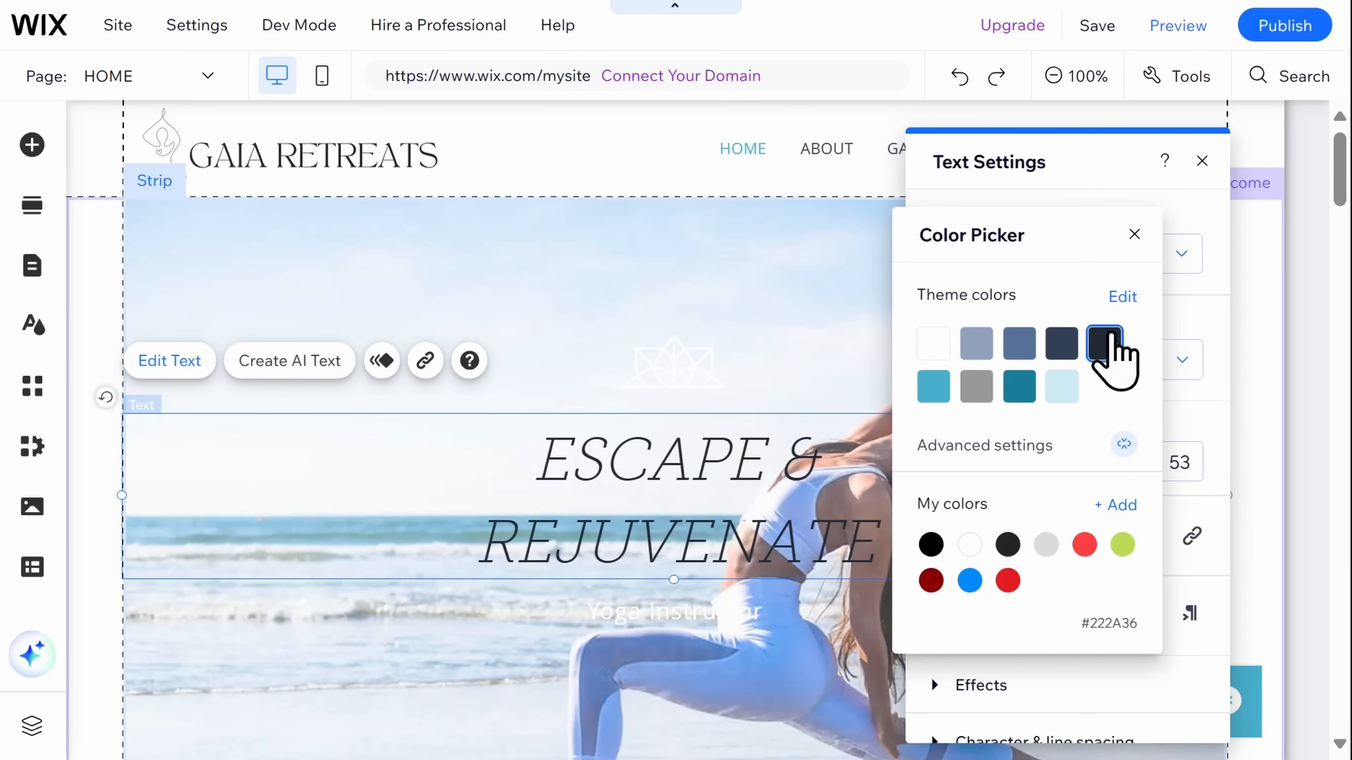
left_click(1133, 234)
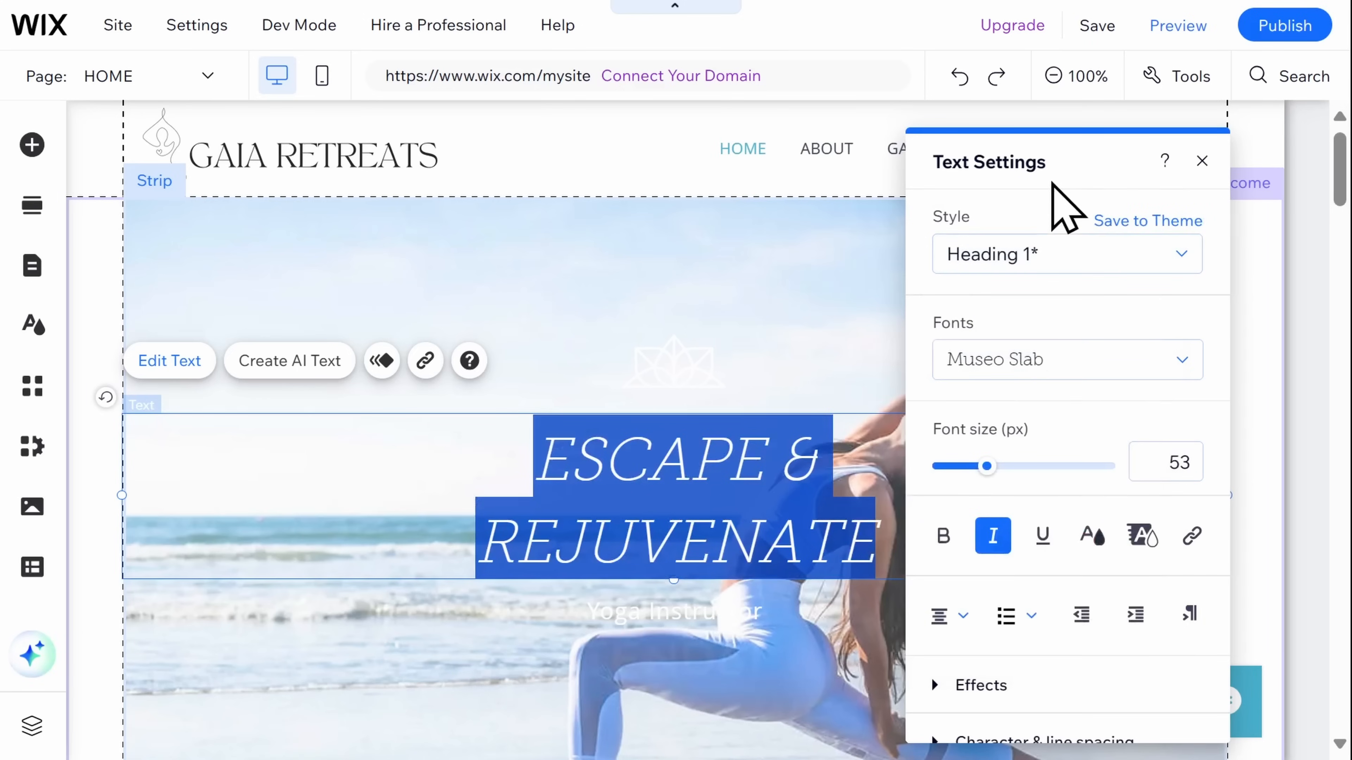
Save the Welcome heading's formatting to the theme as the Heading 1 style and close its text settings
scroll(1139, 668, "down", 3)
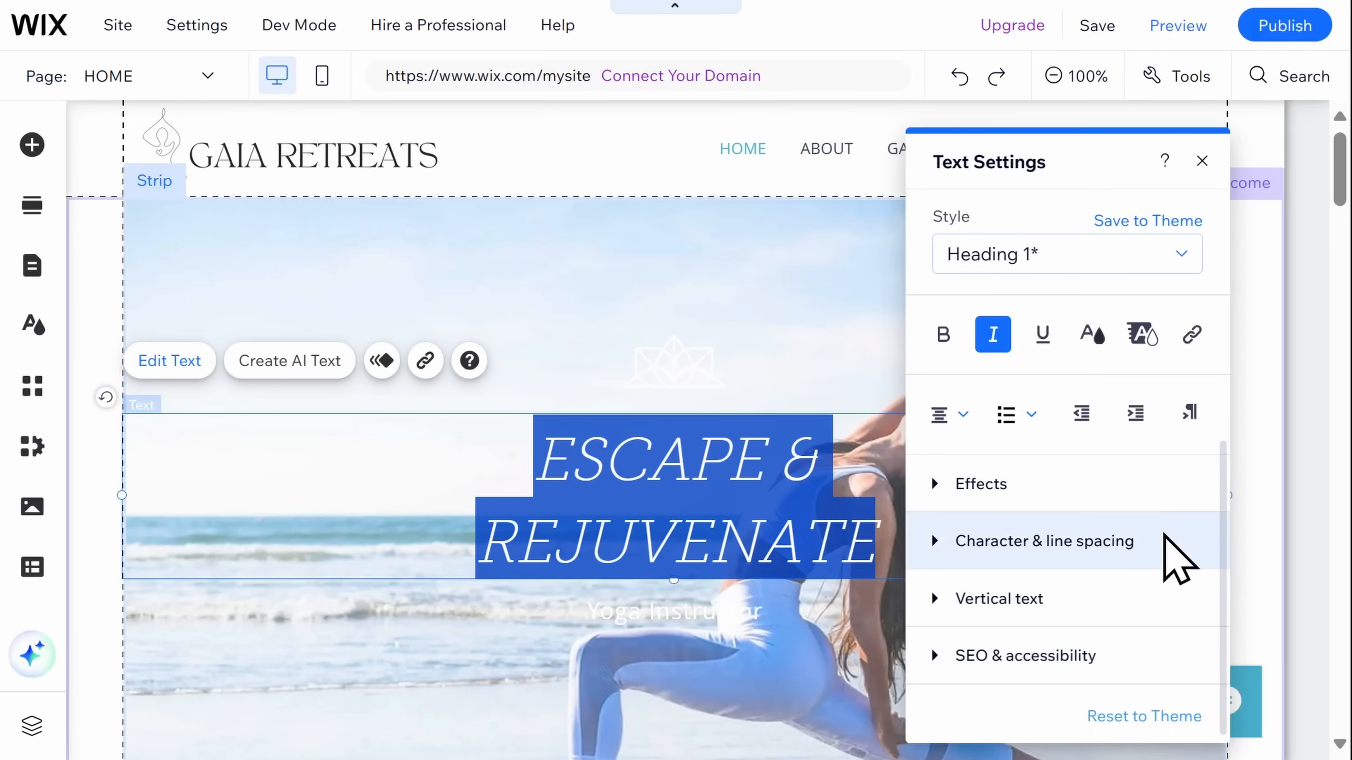
scroll(1164, 535, "up", 3)
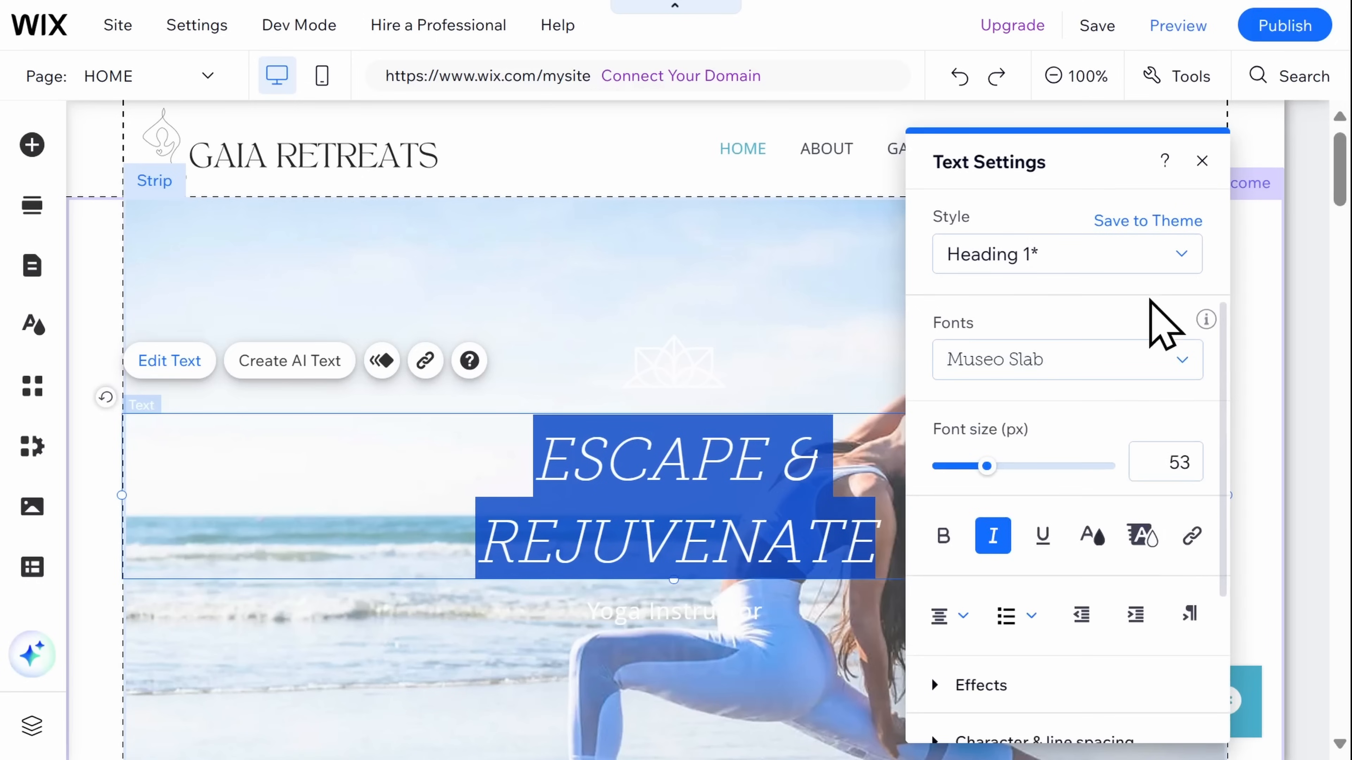
left_click(1142, 218)
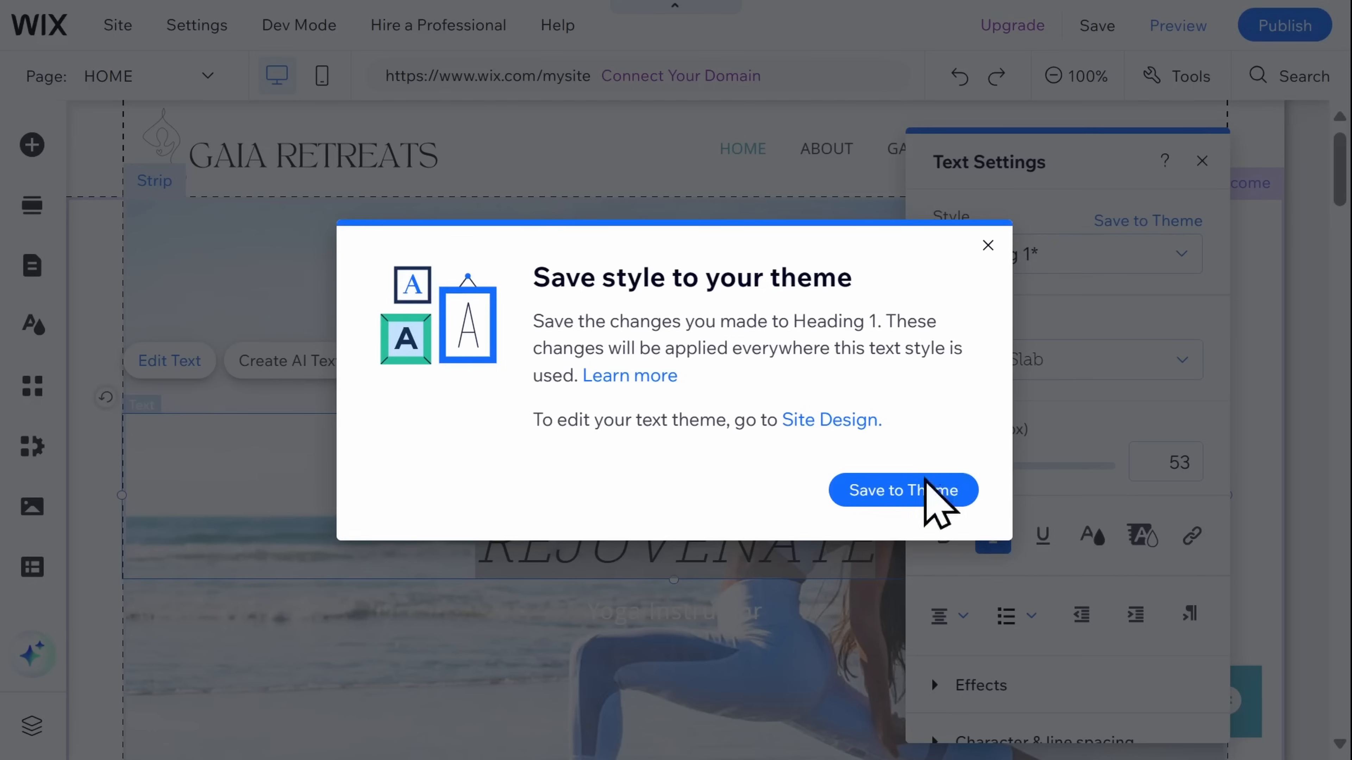
left_click(898, 500)
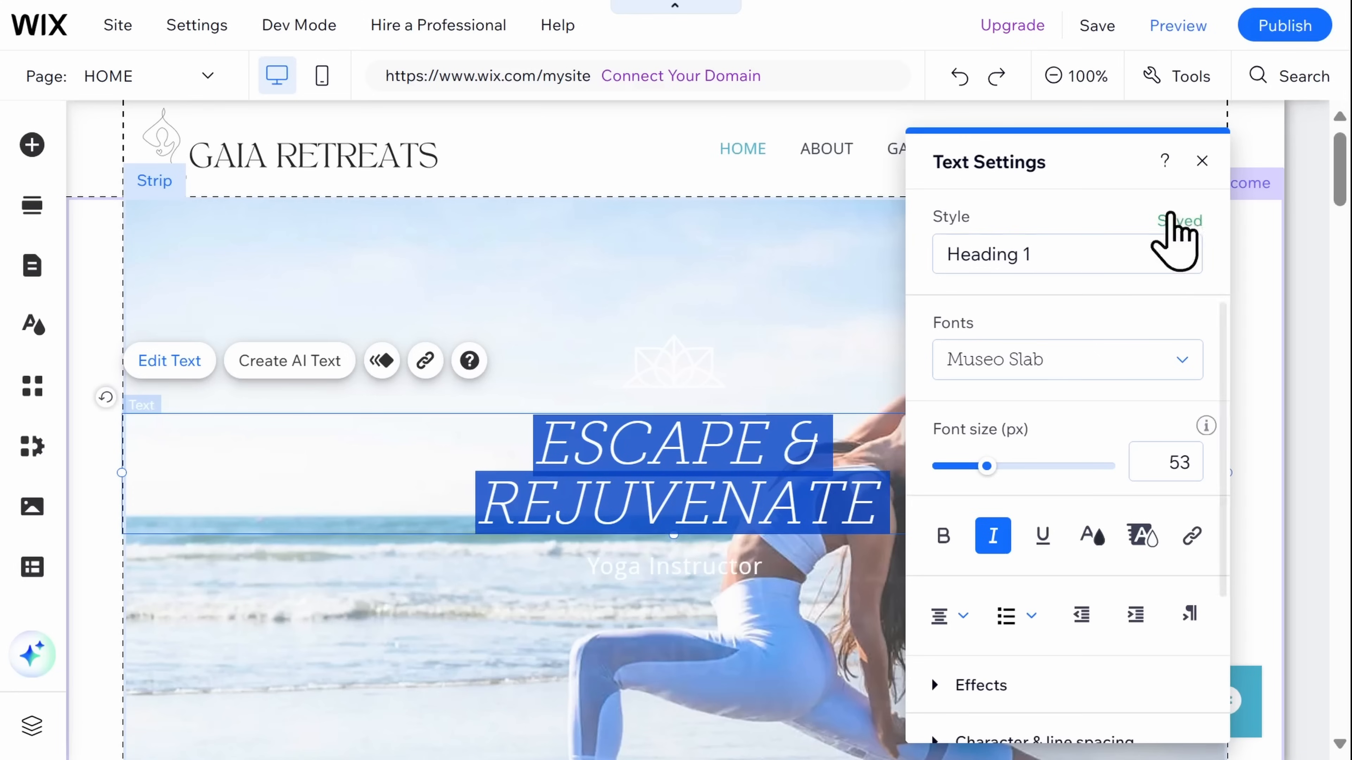
left_click(1202, 161)
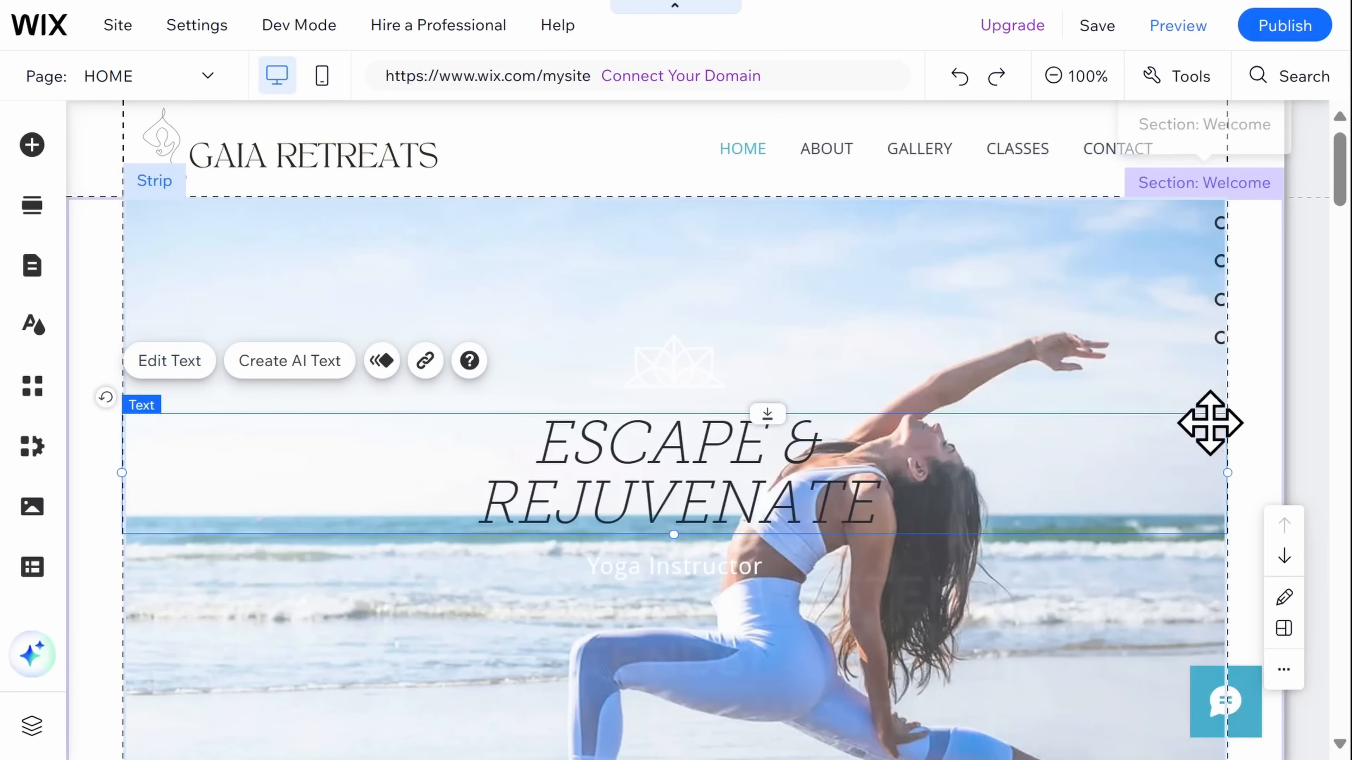
Narrow the "ESCAPE & REJUVENATE" heading and move it up into the sky beside the woman, and delete the lotus image
left_click_drag(1226, 468, 866, 498)
left_click_drag(712, 474, 723, 416)
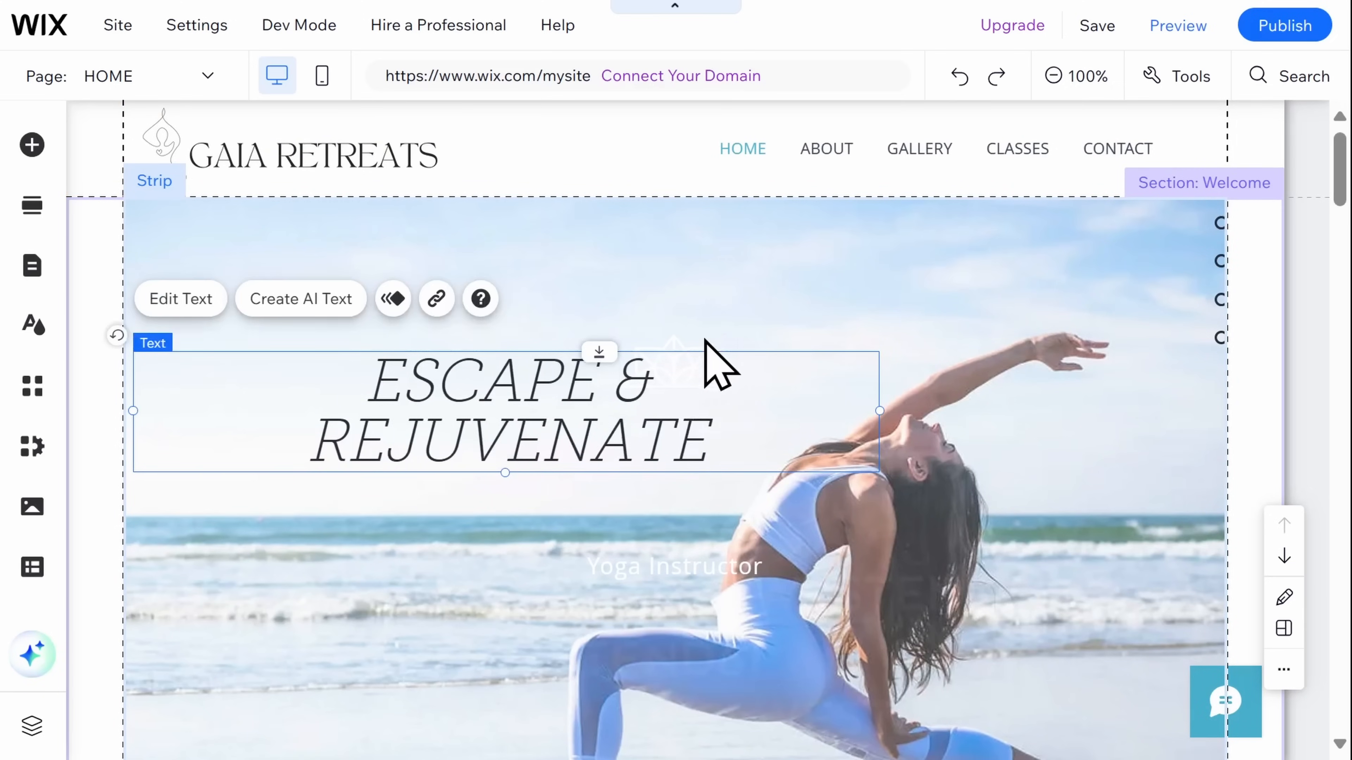
left_click(675, 340)
left_click_drag(676, 341, 730, 305)
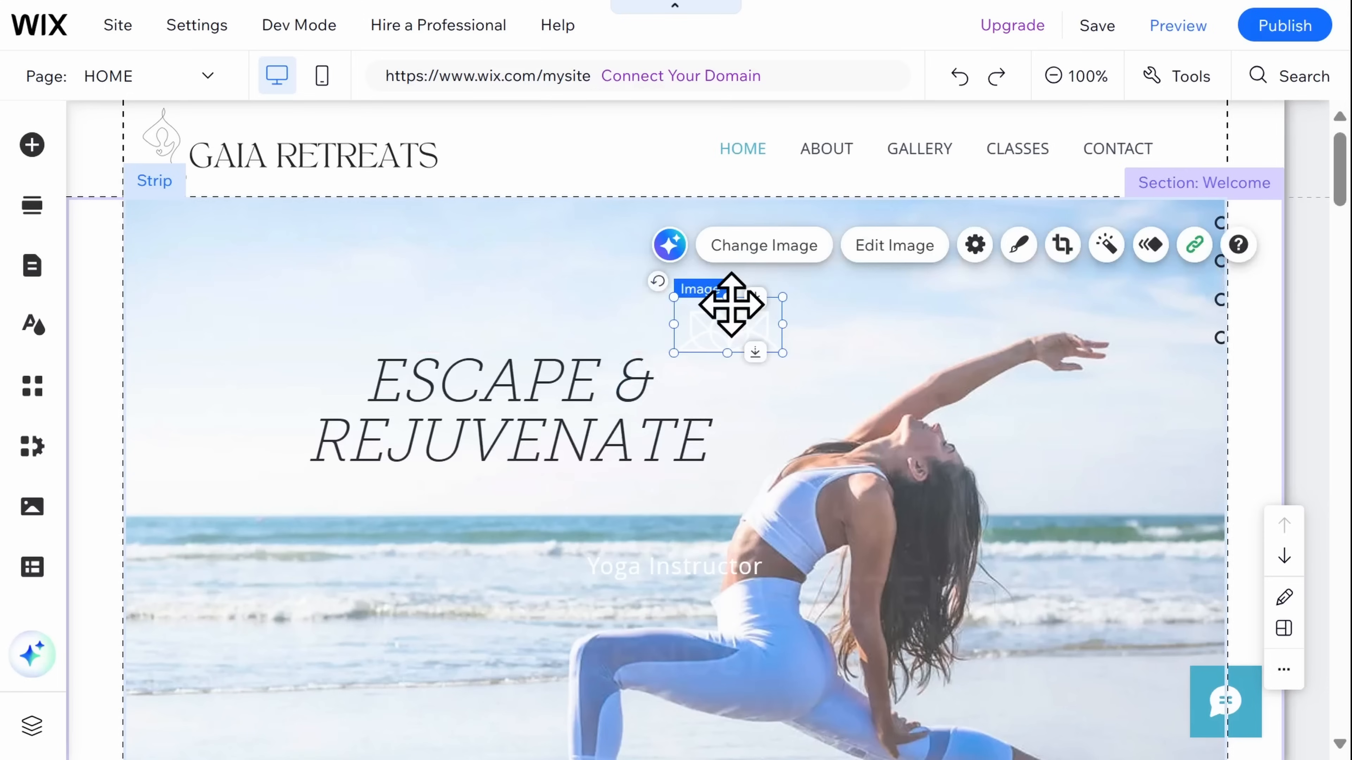
key("Delete")
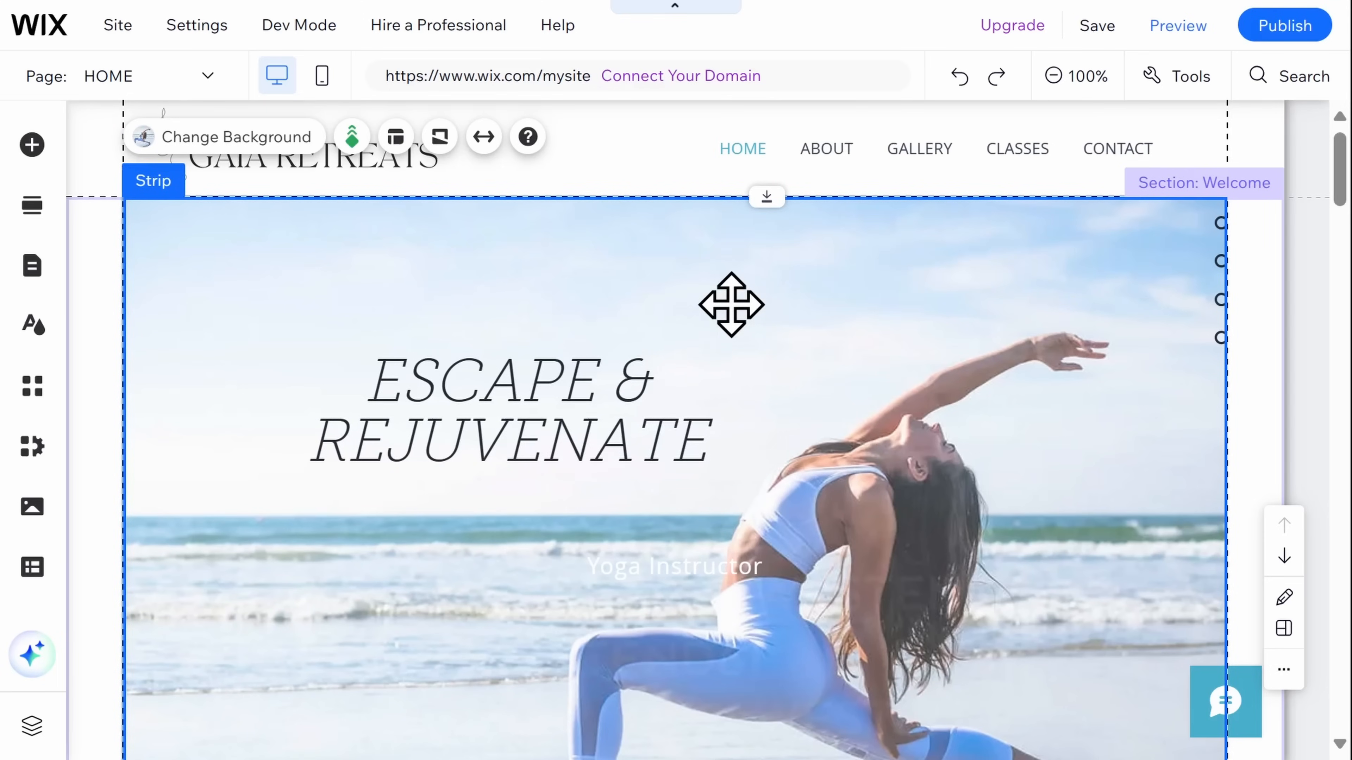
Add the "Our Story" section from the About section designs to the Home page below the existing About section
scroll(730, 304, "down", 10)
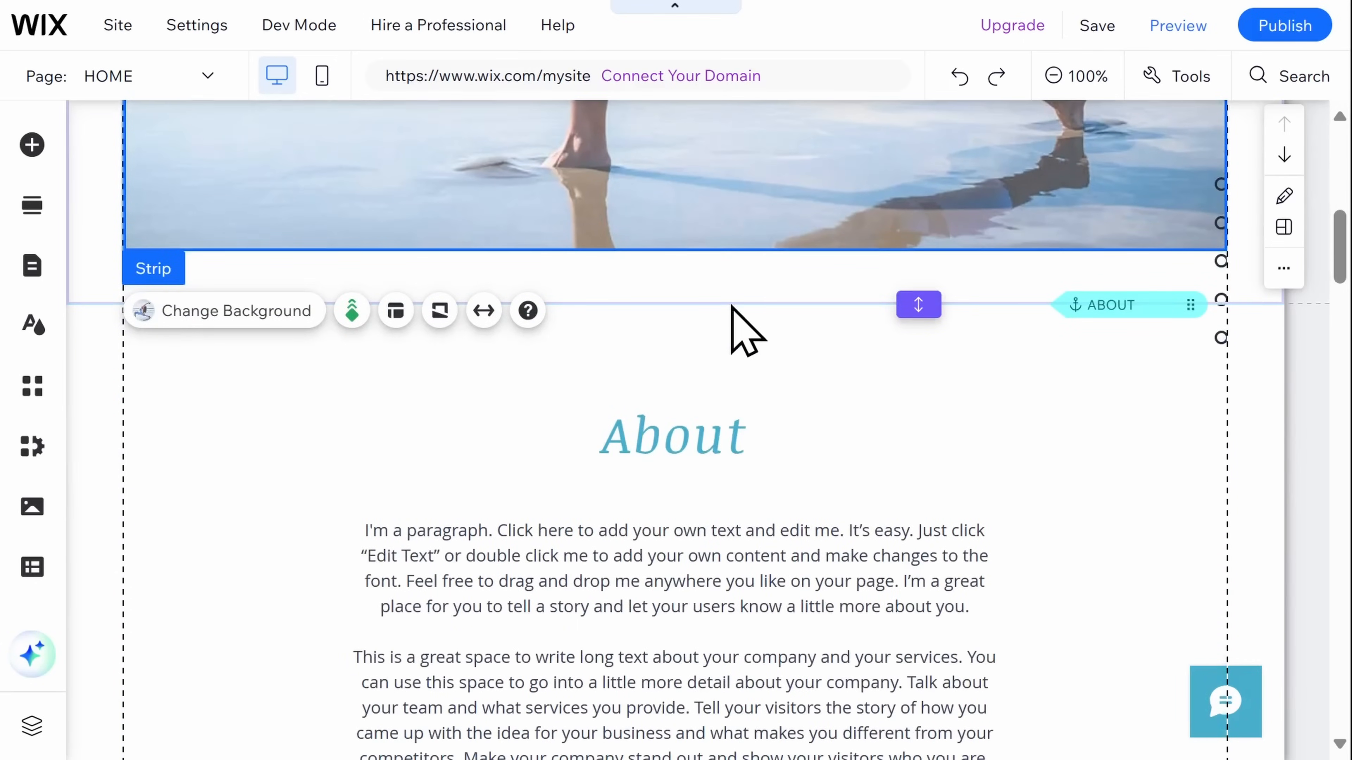
scroll(732, 306, "down", 2)
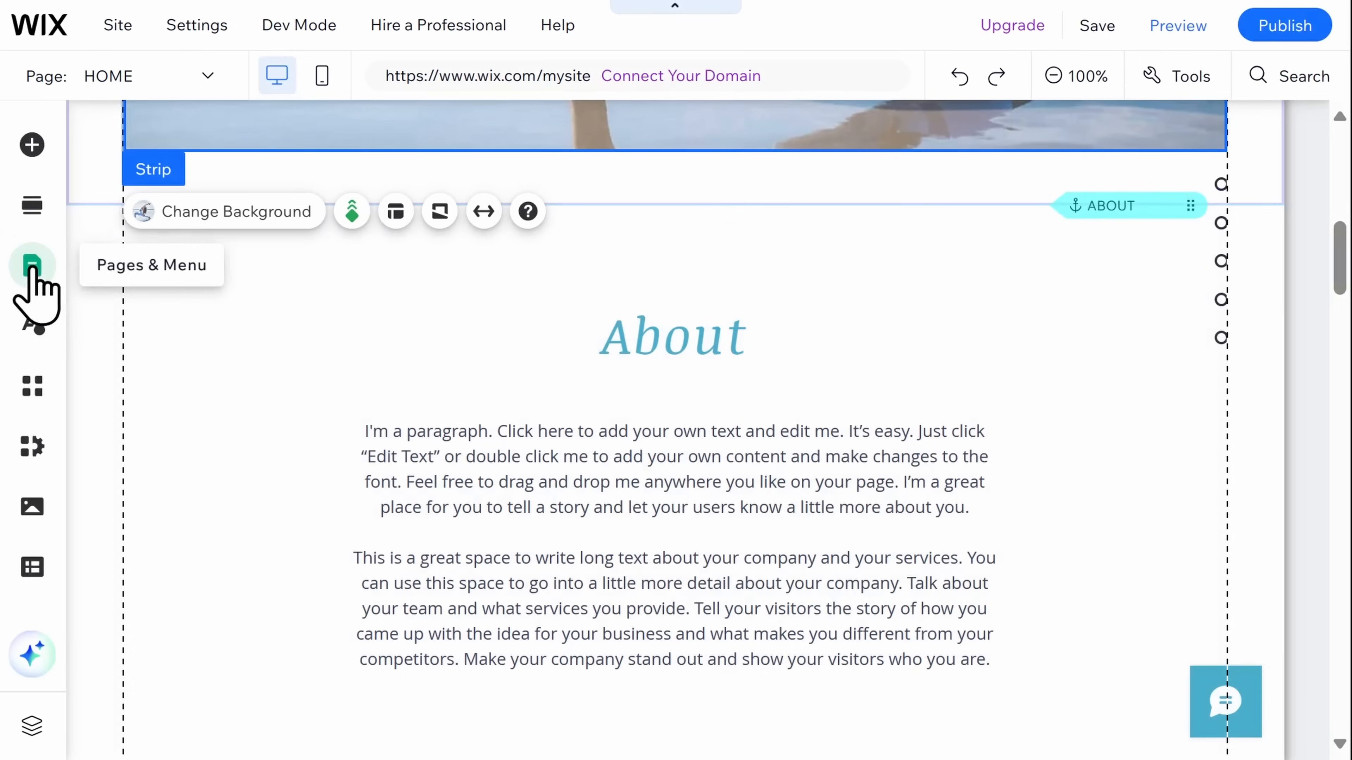
left_click(32, 207)
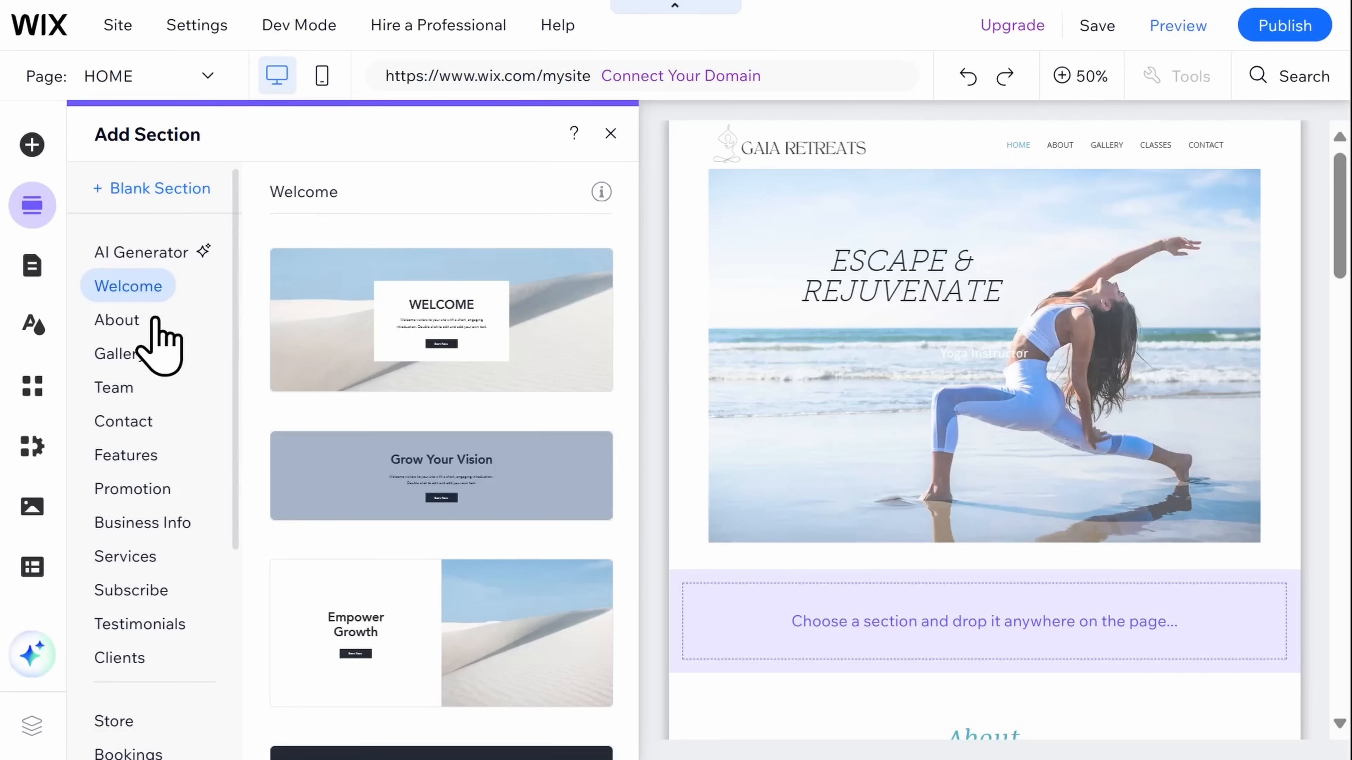
left_click(134, 322)
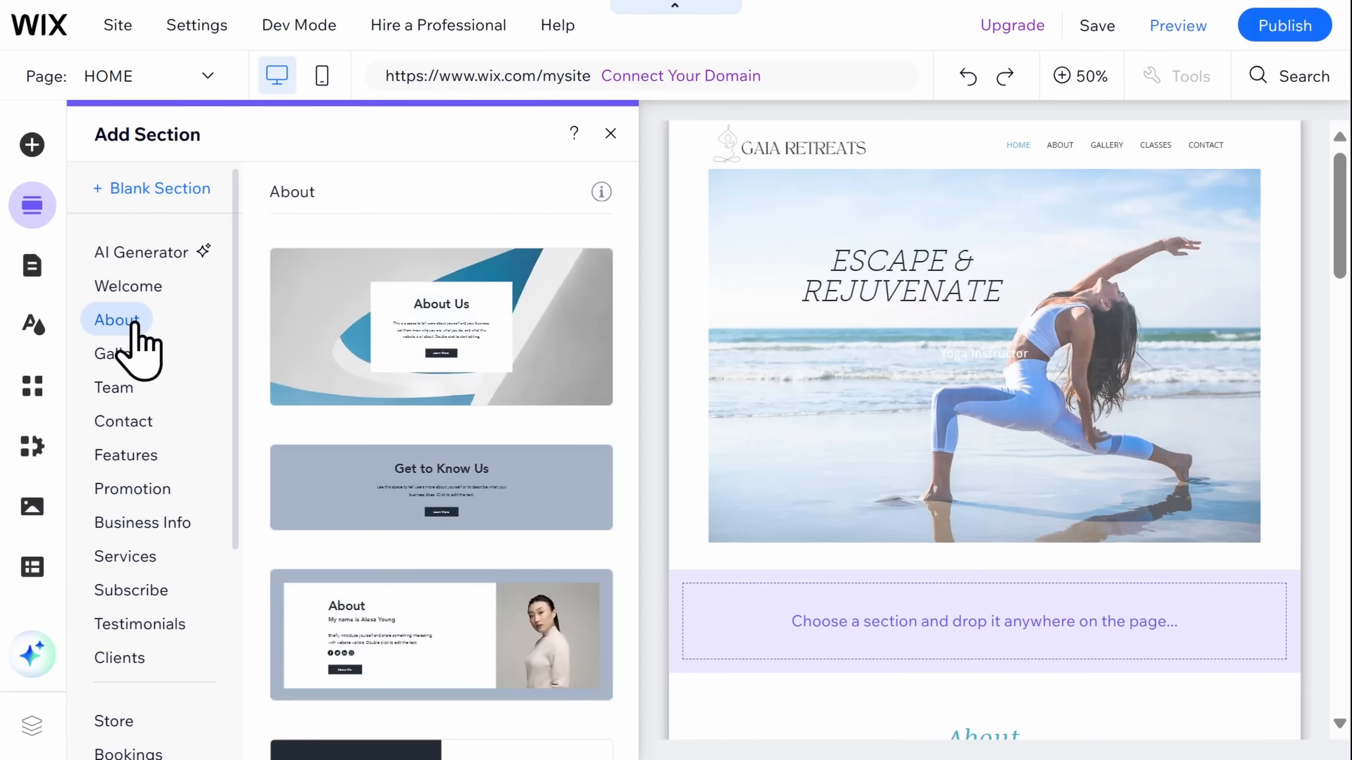
scroll(538, 394, "down", 7)
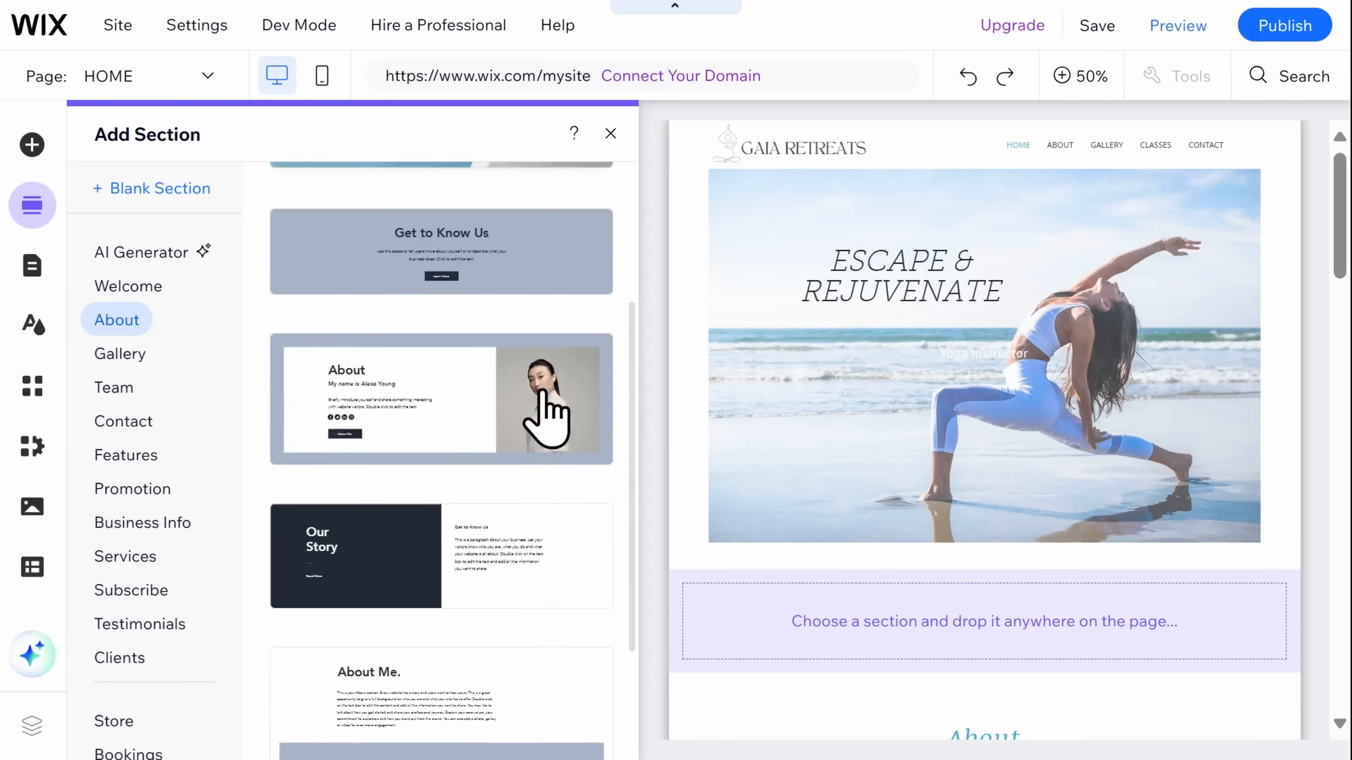
left_click_drag(546, 418, 1085, 389)
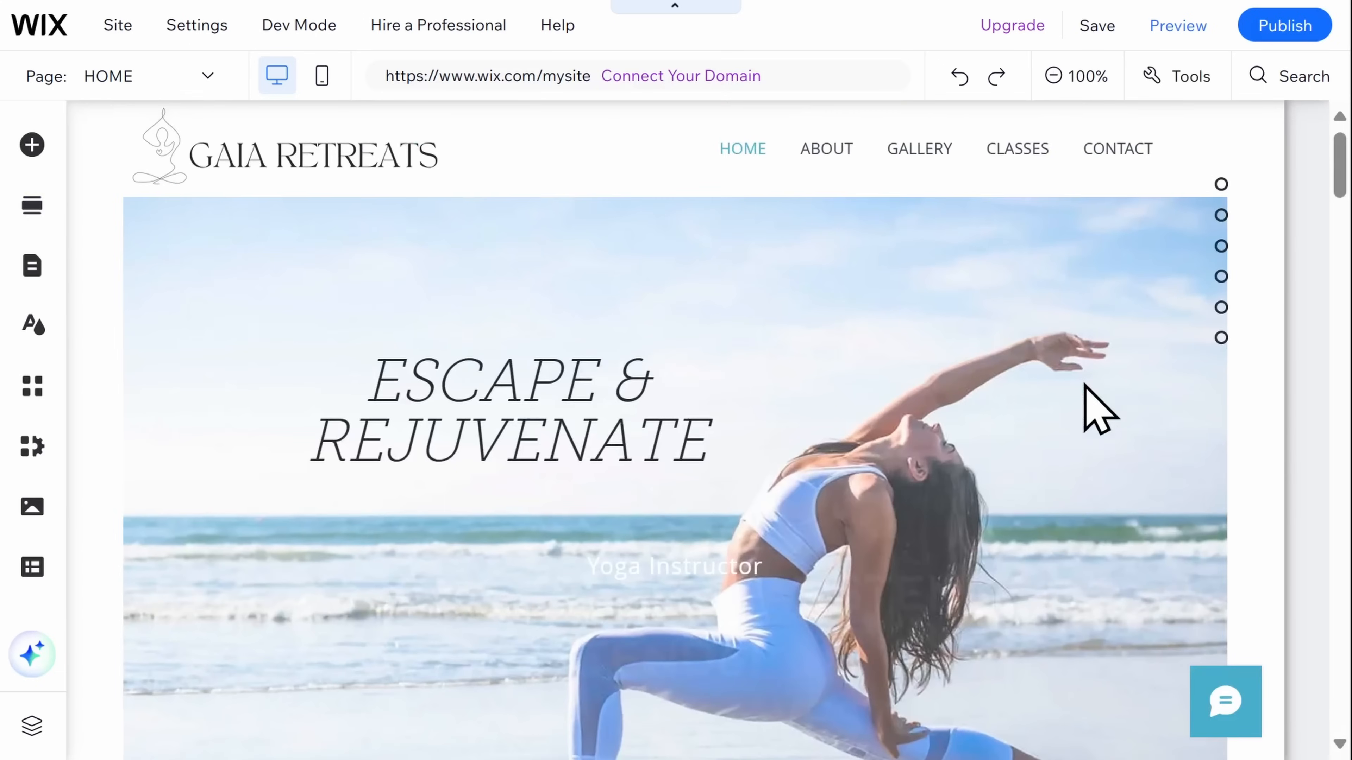
Delete the template's original About section above the Our Story section
scroll(1099, 410, "down", 15)
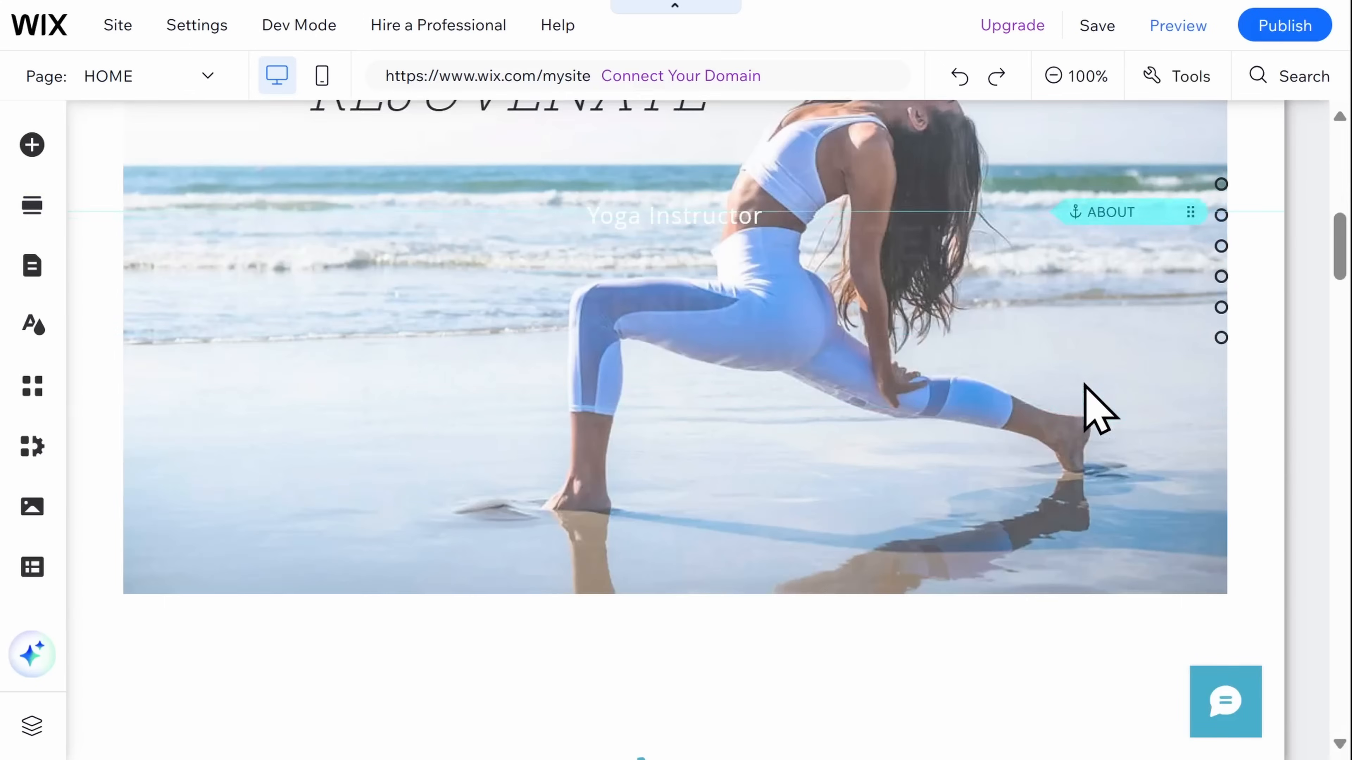
scroll(1085, 408, "up", 3)
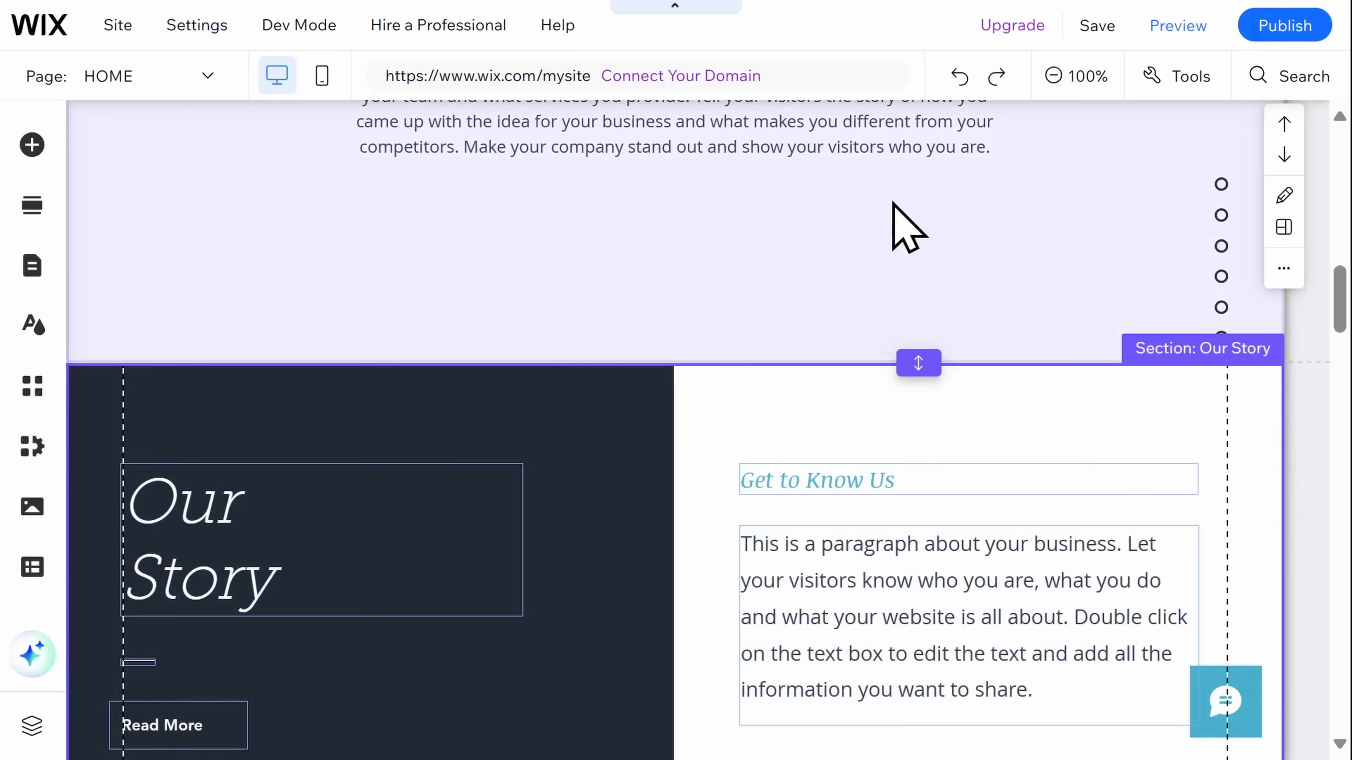
right_click(899, 216)
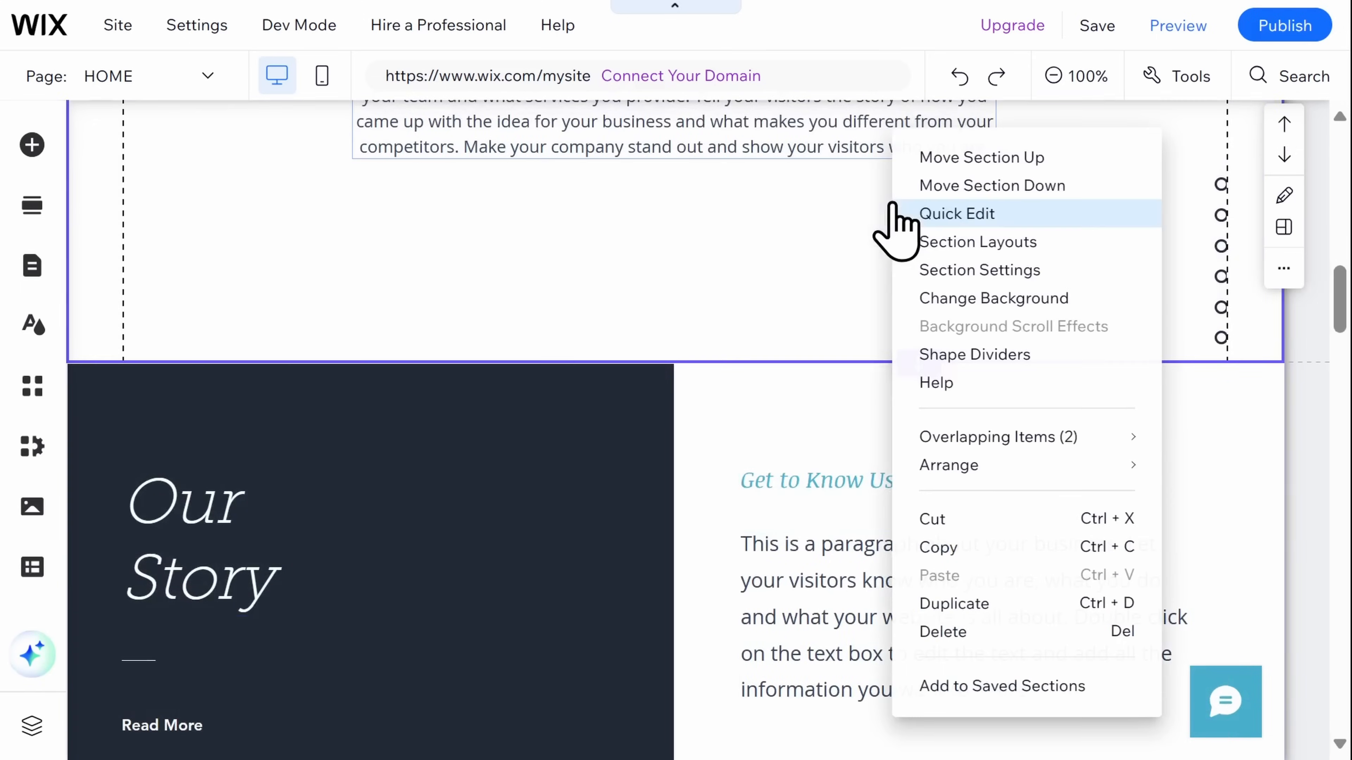
left_click(1011, 639)
Slightly reduce the Welcome section's height at its border with the Our Story section
scroll(1009, 604, "down", 10)
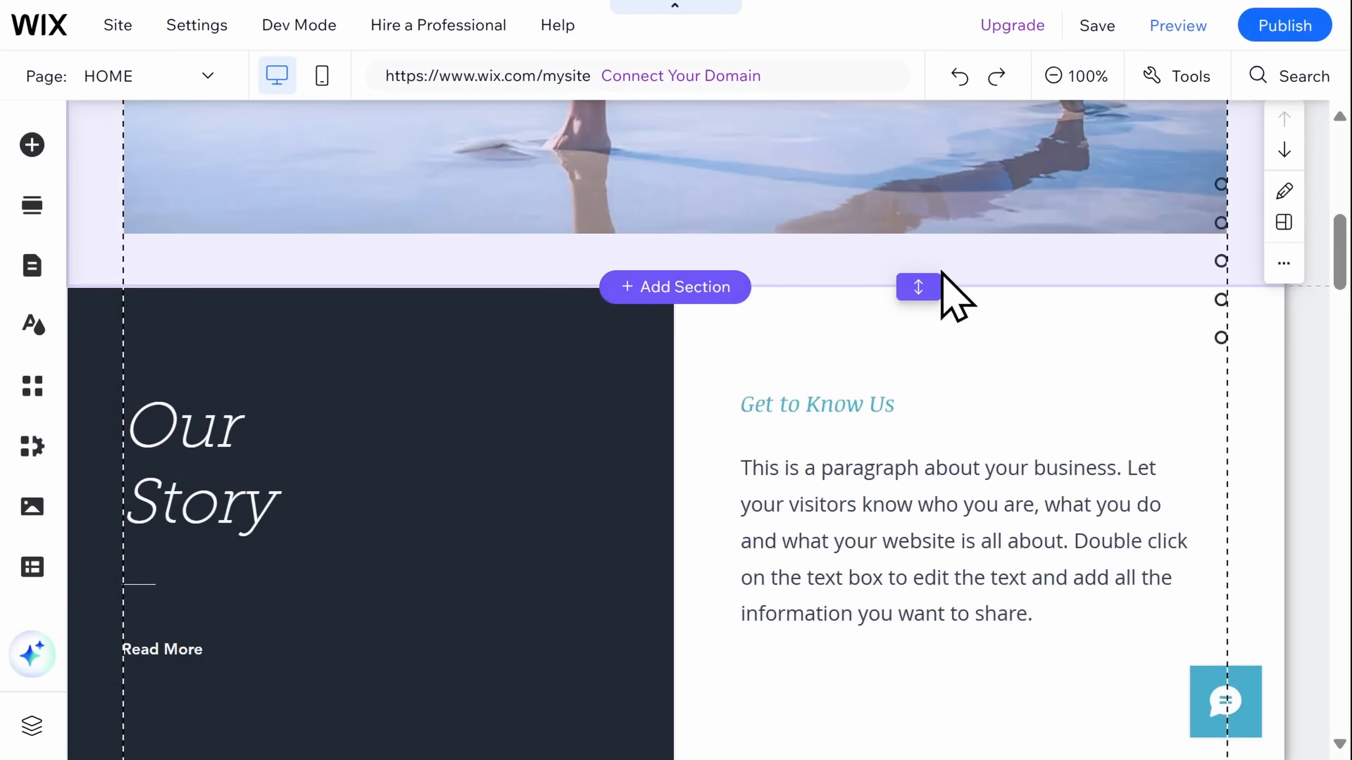
left_click(919, 287)
left_click_drag(941, 325, 984, 283)
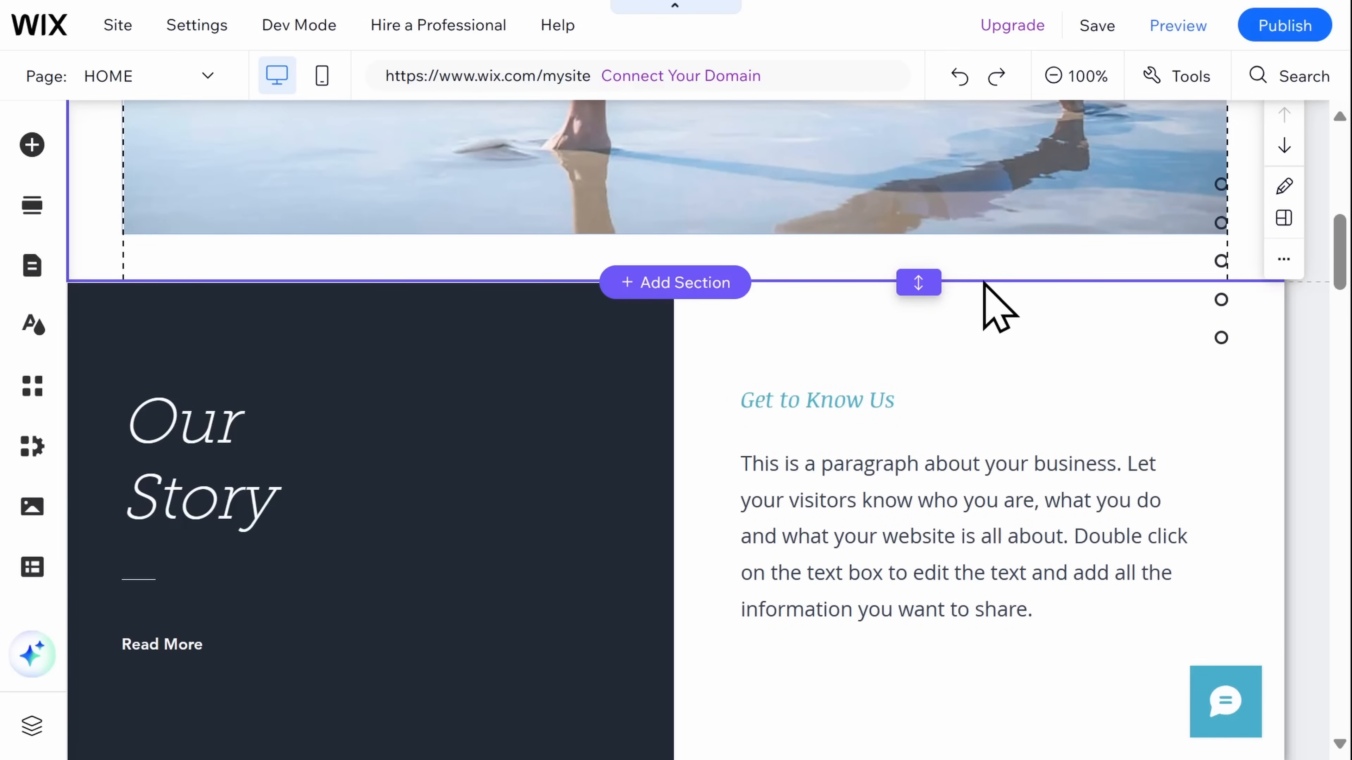
left_click(984, 362)
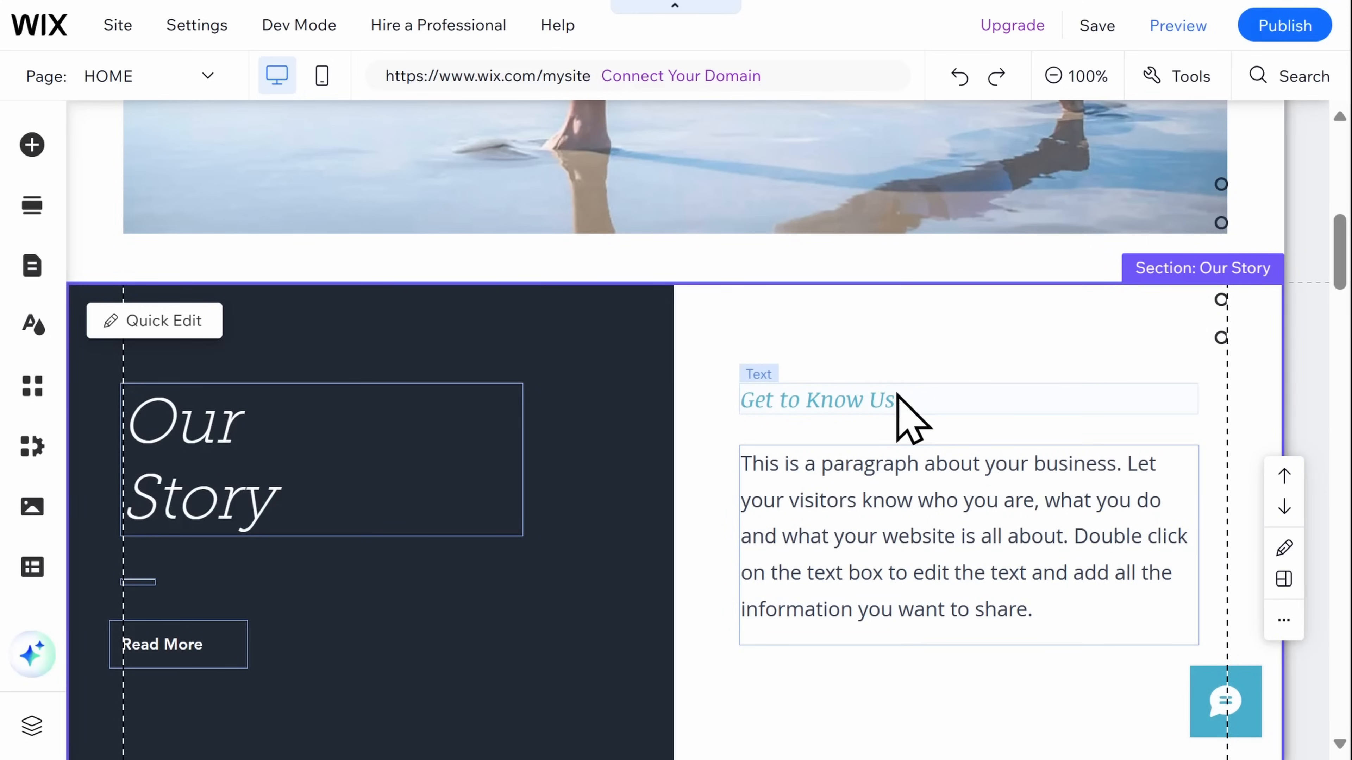
Try the Heading 1 style on the "Our Story" heading, and centre-align its text
double_click(171, 479)
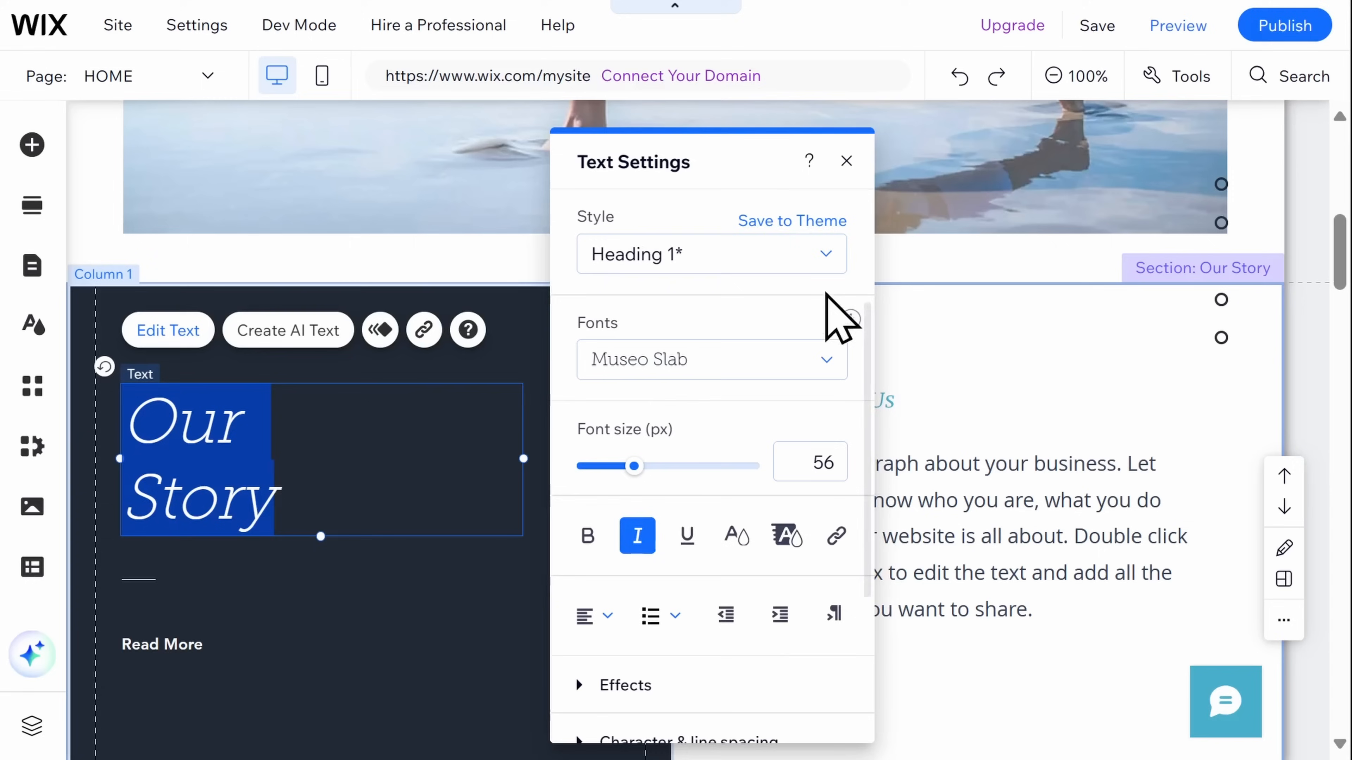
left_click(824, 266)
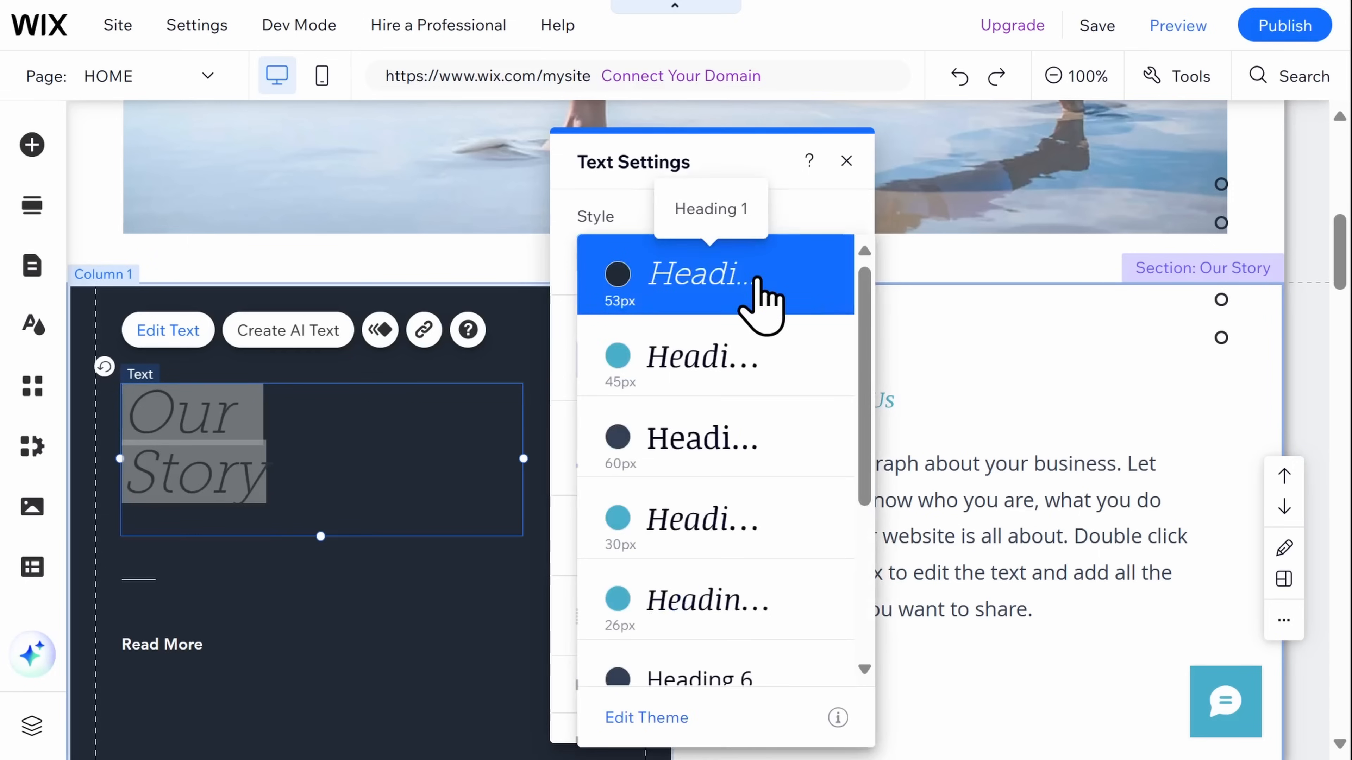
left_click(761, 301)
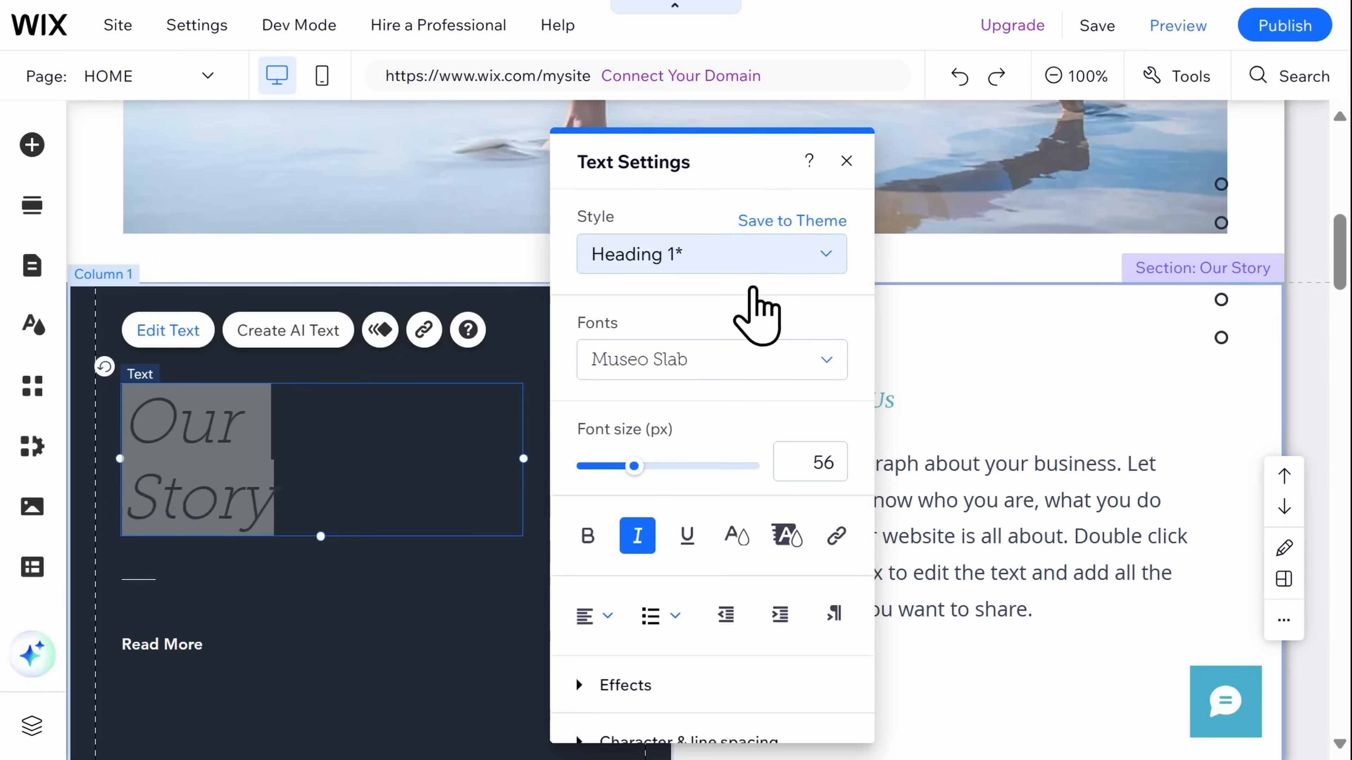
left_click(607, 621)
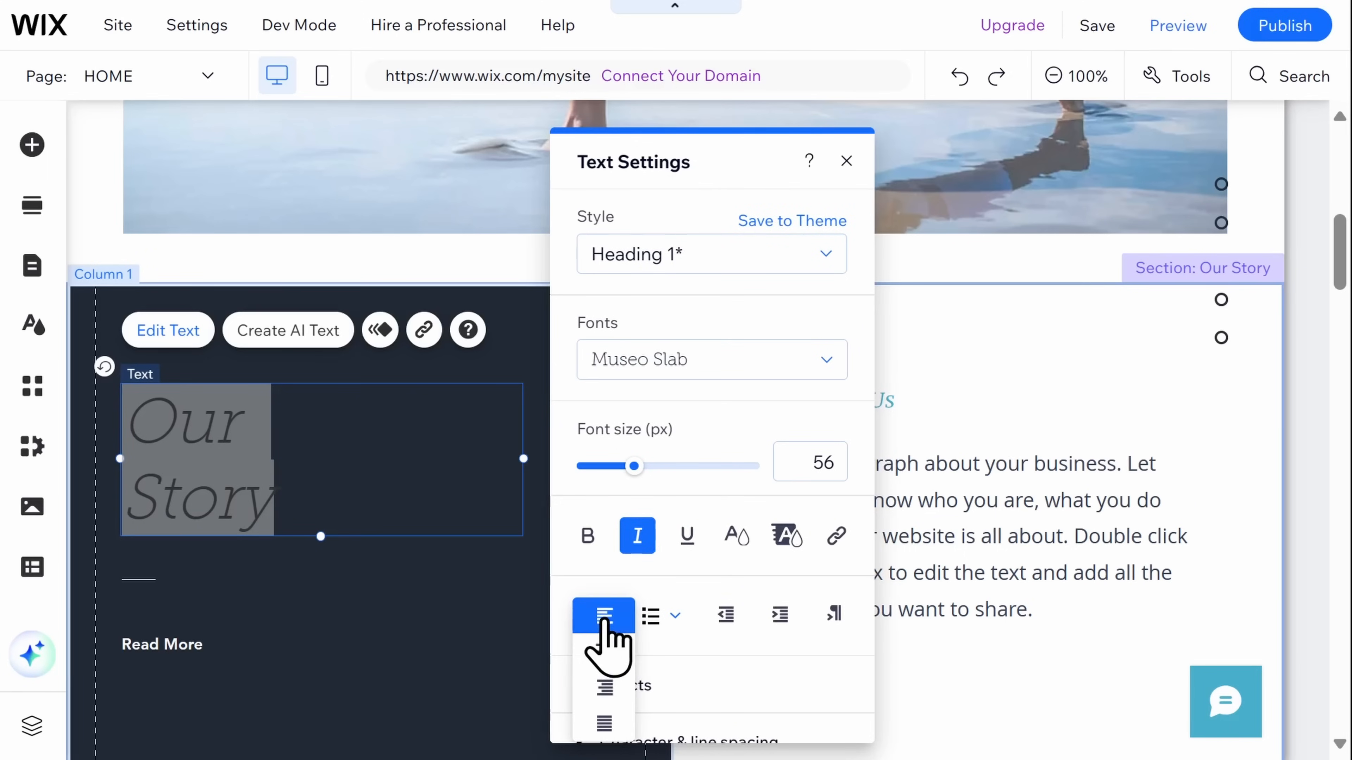
left_click(609, 651)
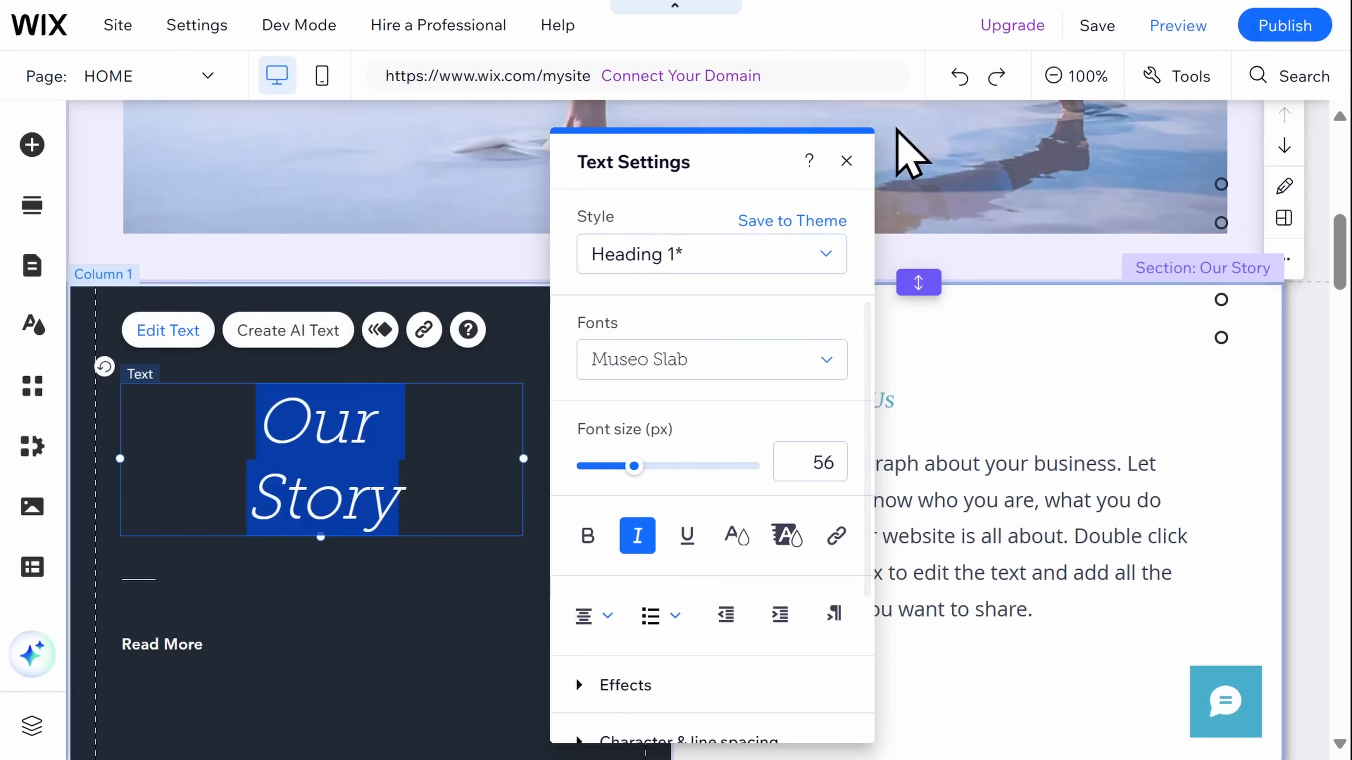
left_click(847, 161)
left_click(835, 335)
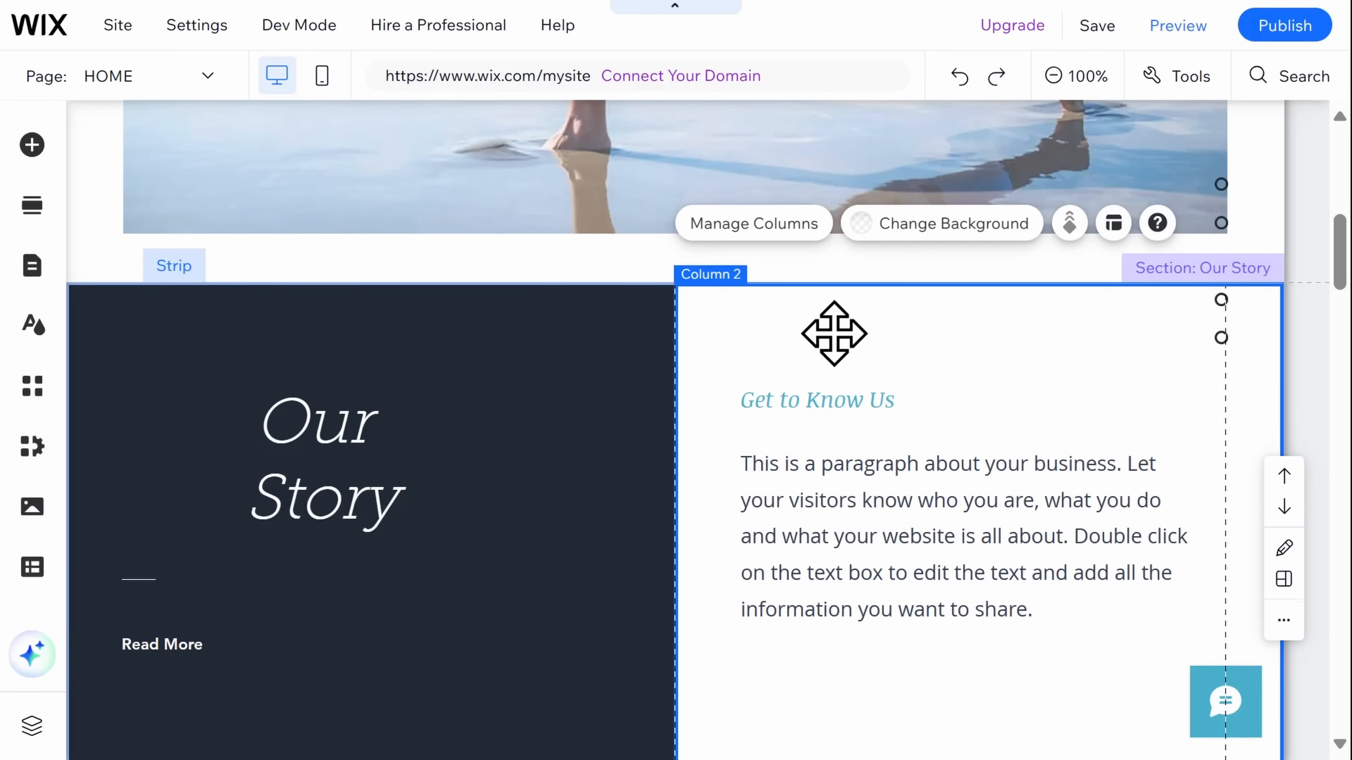
Open the GALLERY page for editing and close the page list
scroll(834, 340, "up", 10)
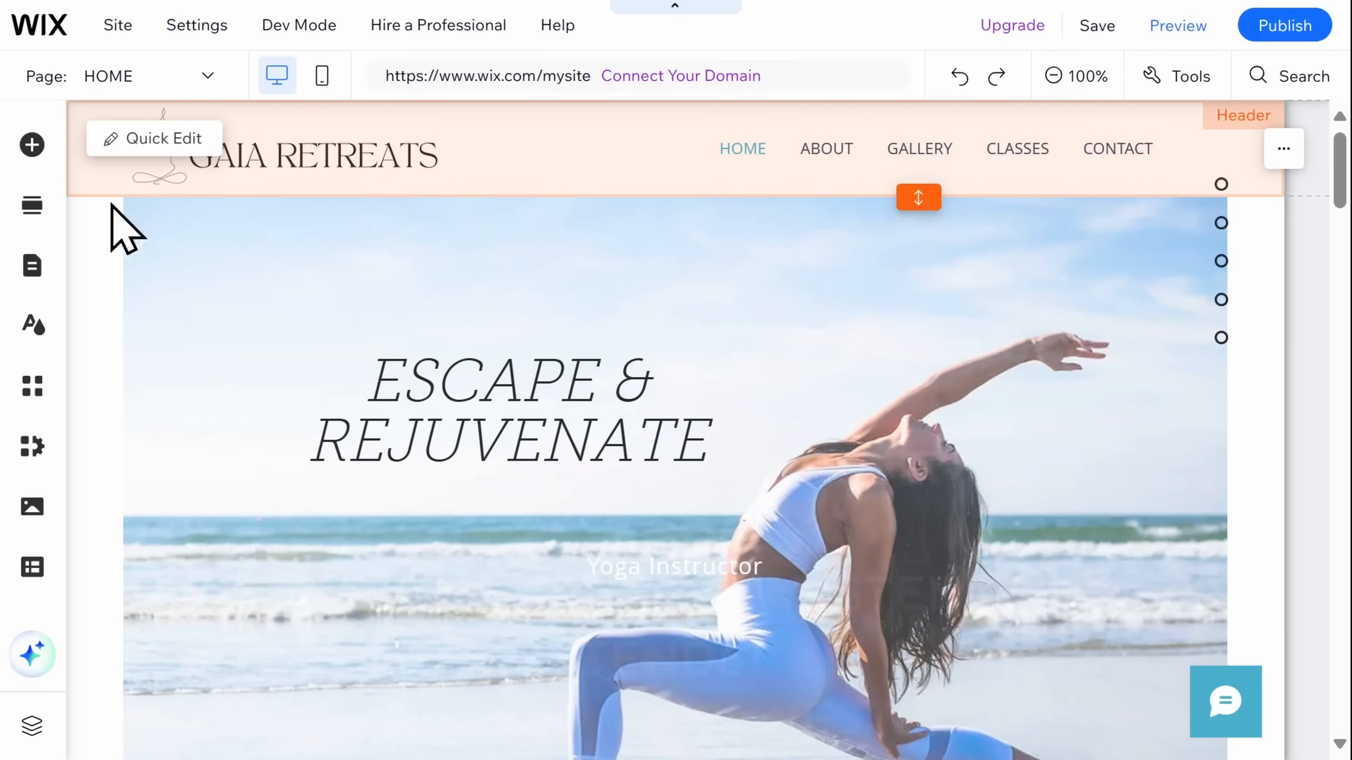
left_click(37, 266)
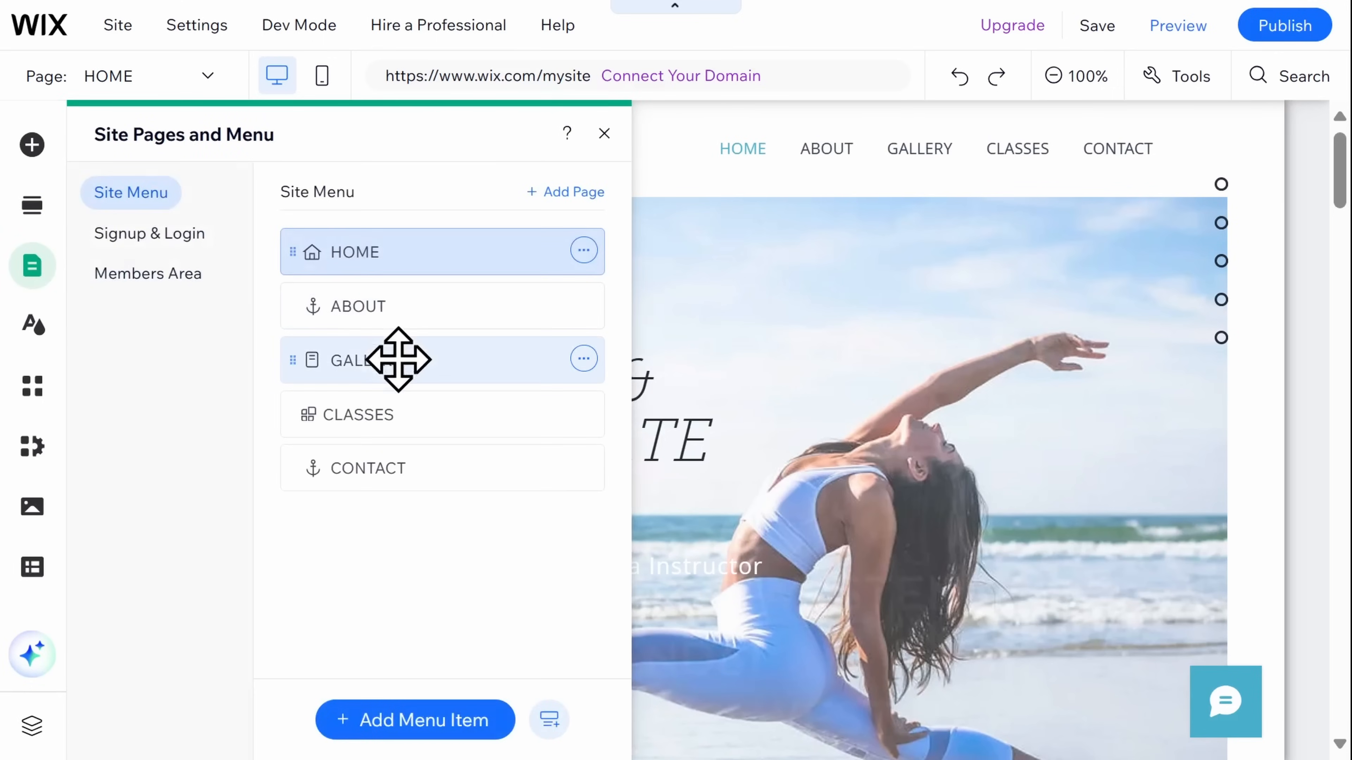
left_click(398, 360)
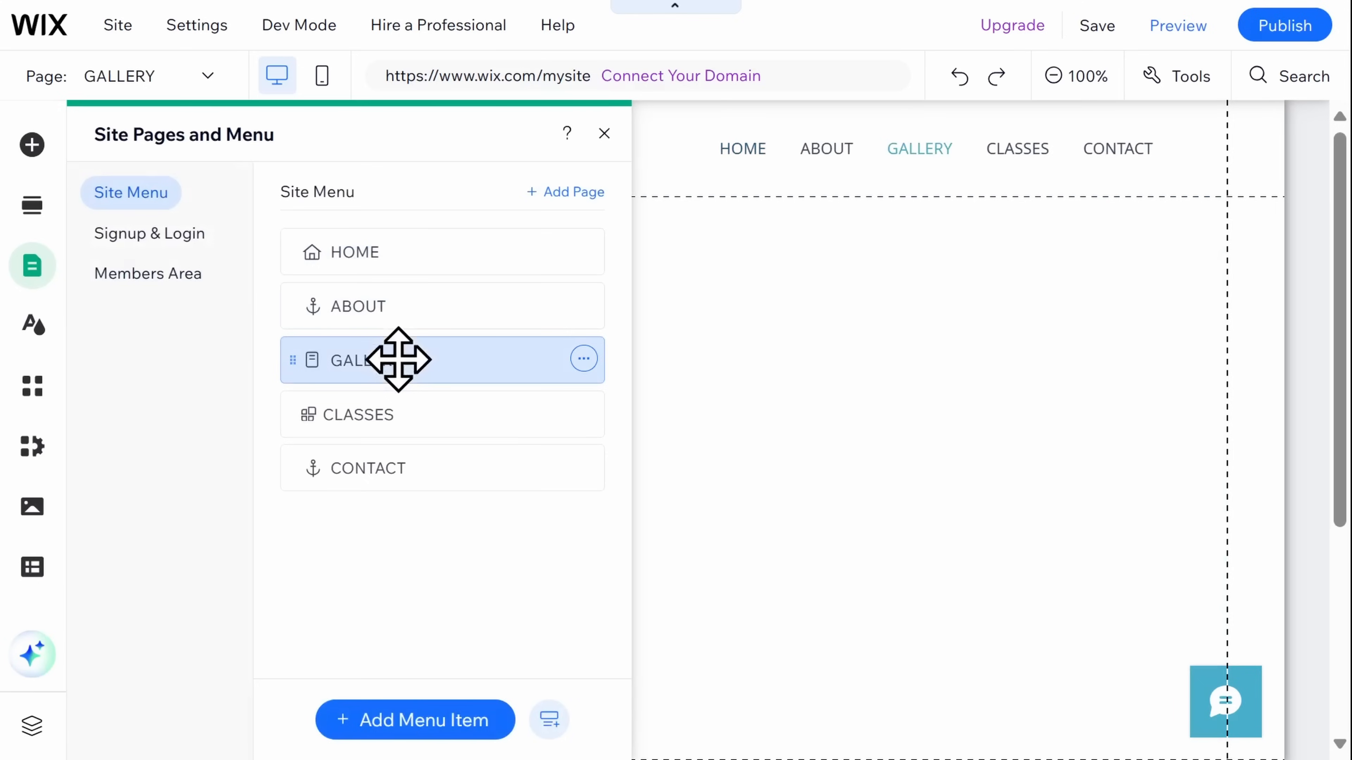
left_click(604, 134)
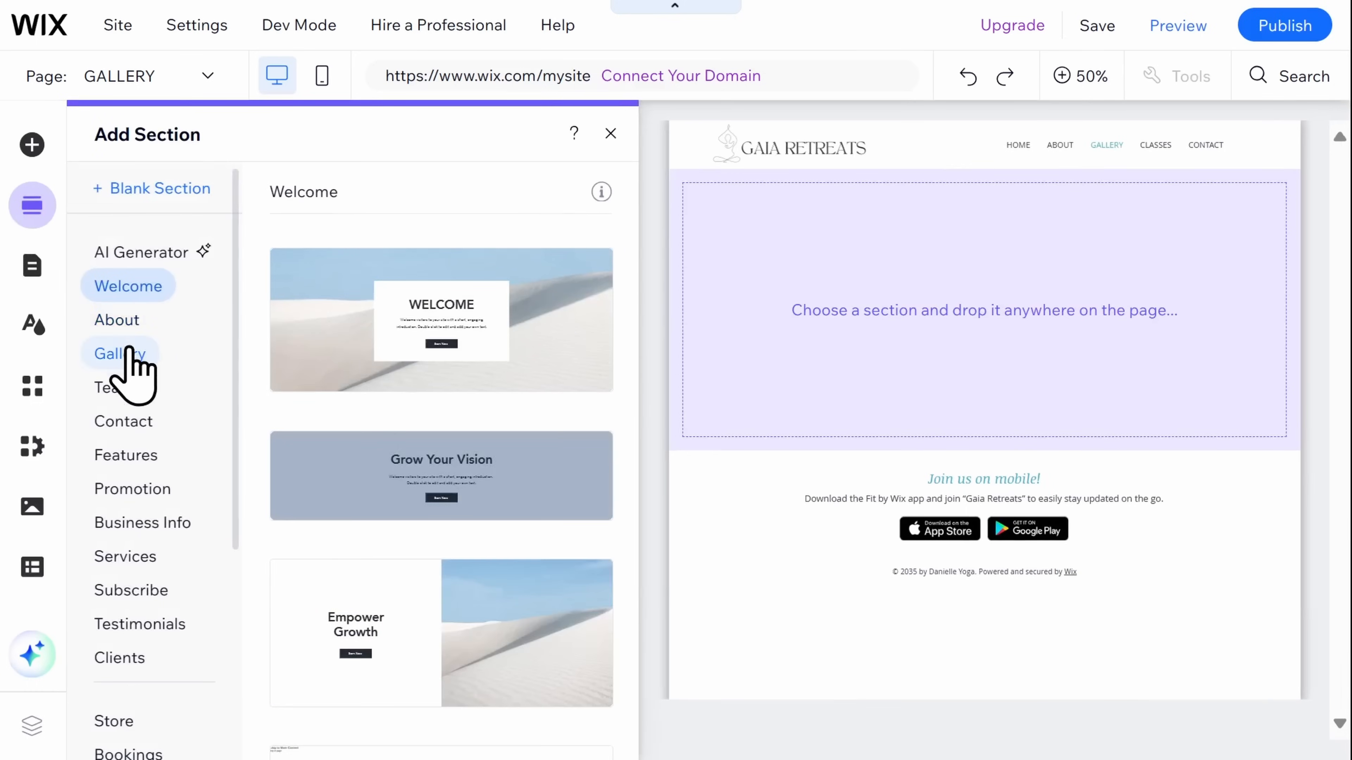
Add the "View Gallery" section from the Gallery section designs to the empty GALLERY page
left_click(130, 352)
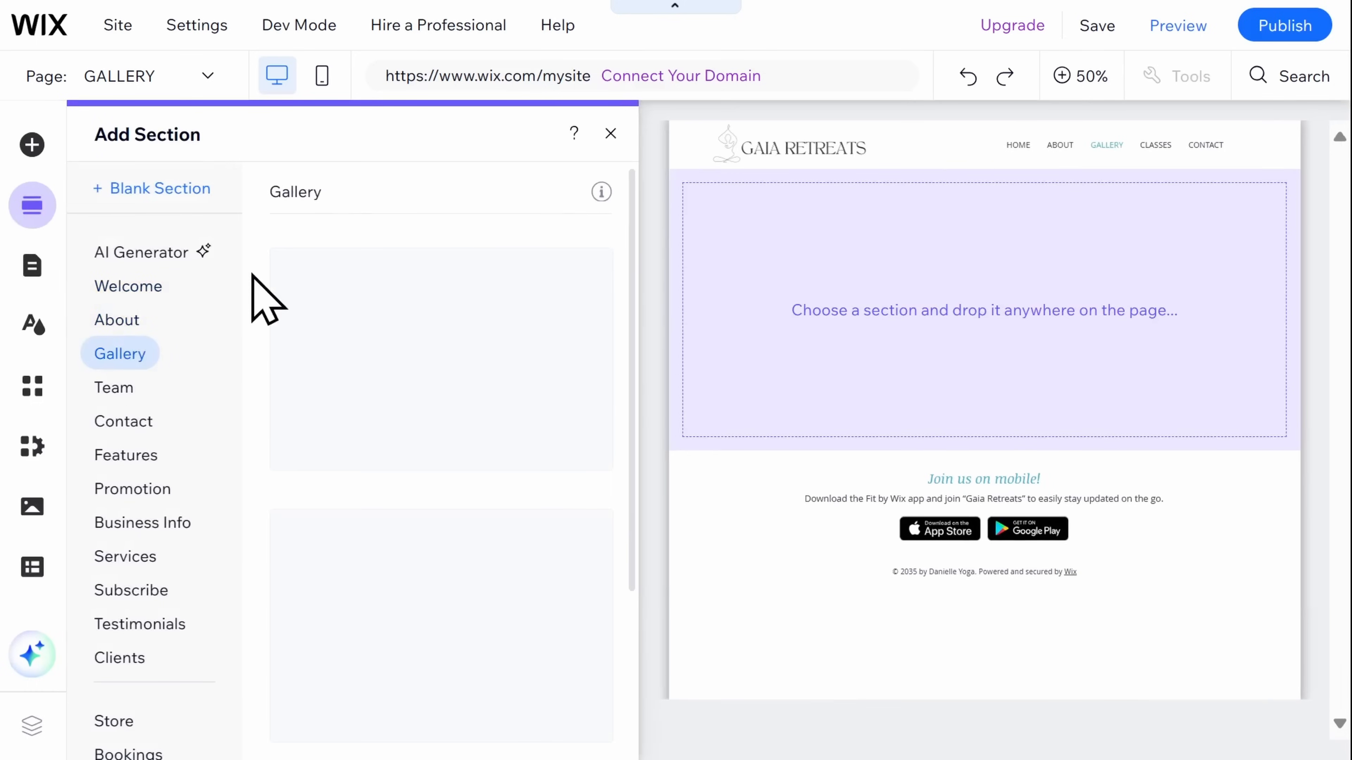
scroll(265, 298, "down", 10)
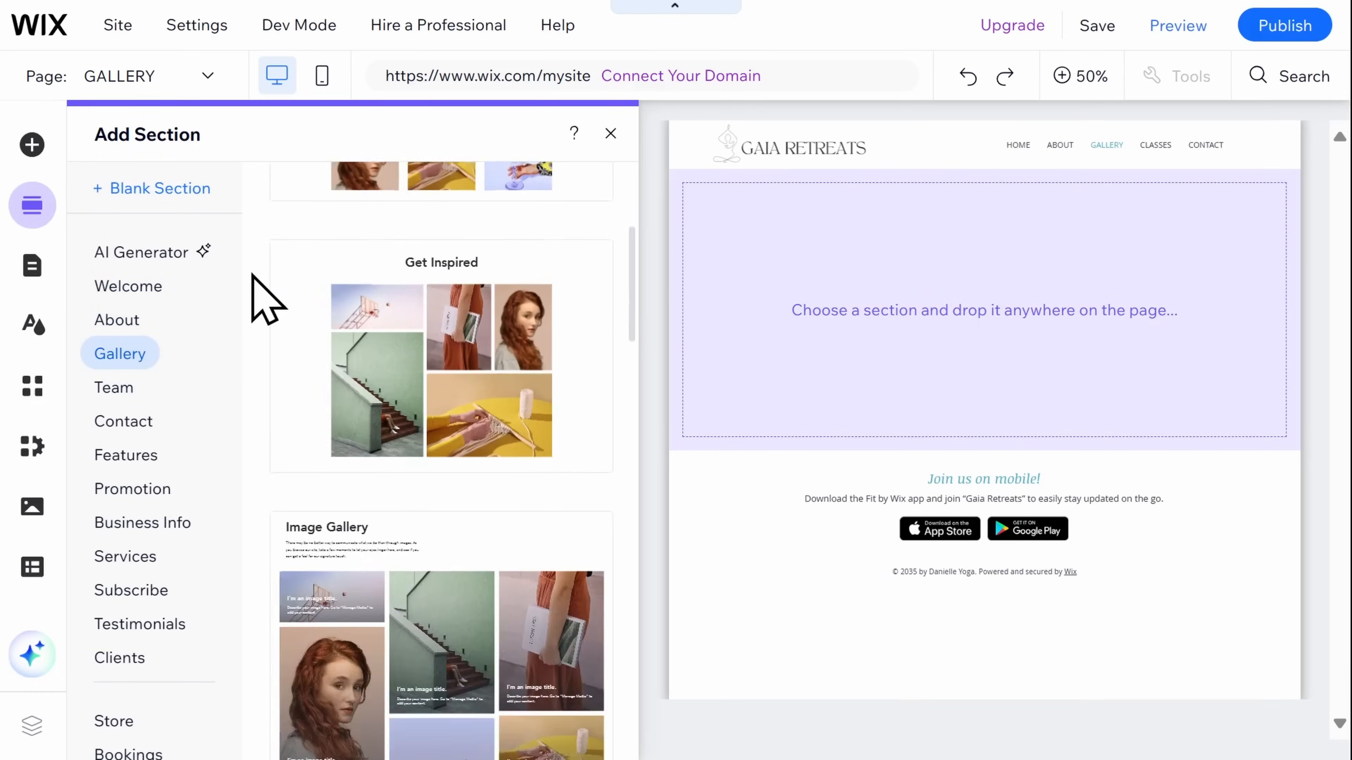
scroll(265, 298, "down", 12)
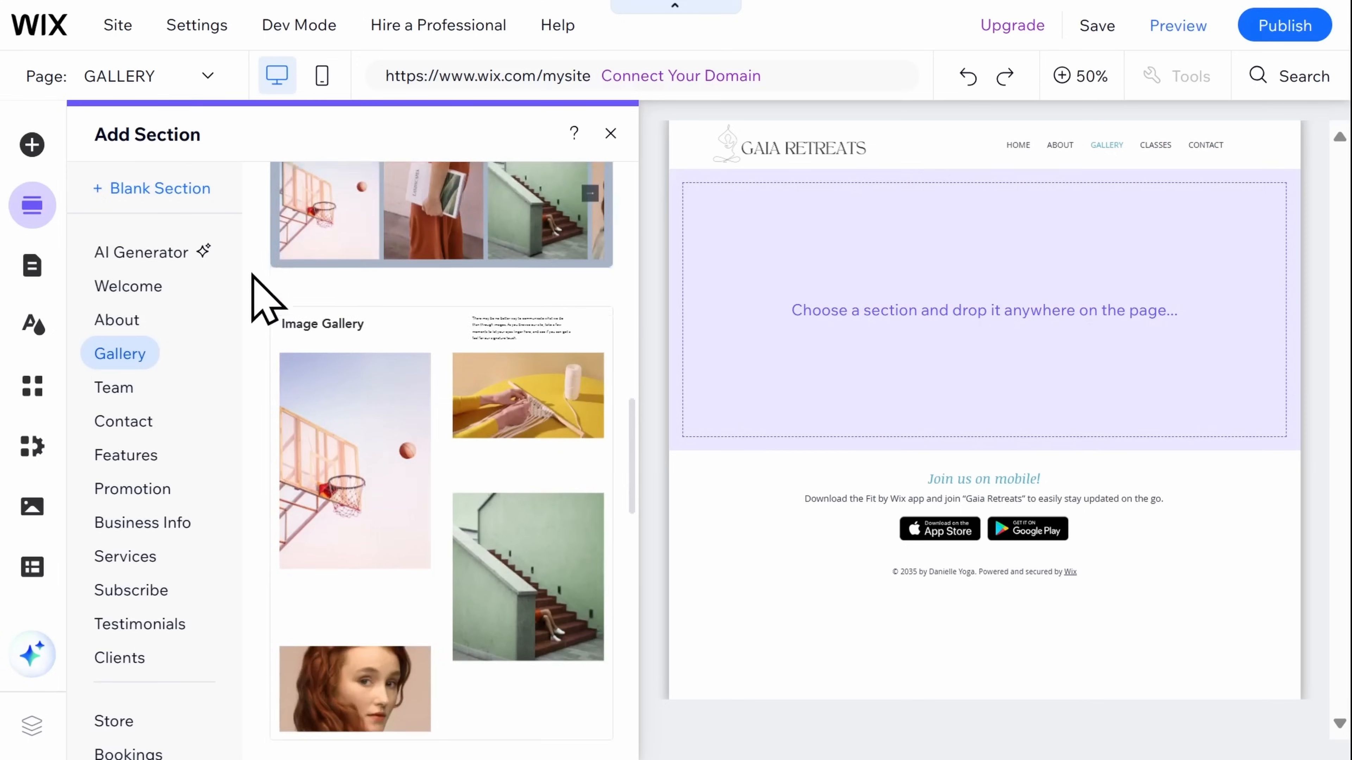
scroll(253, 277, "down", 5)
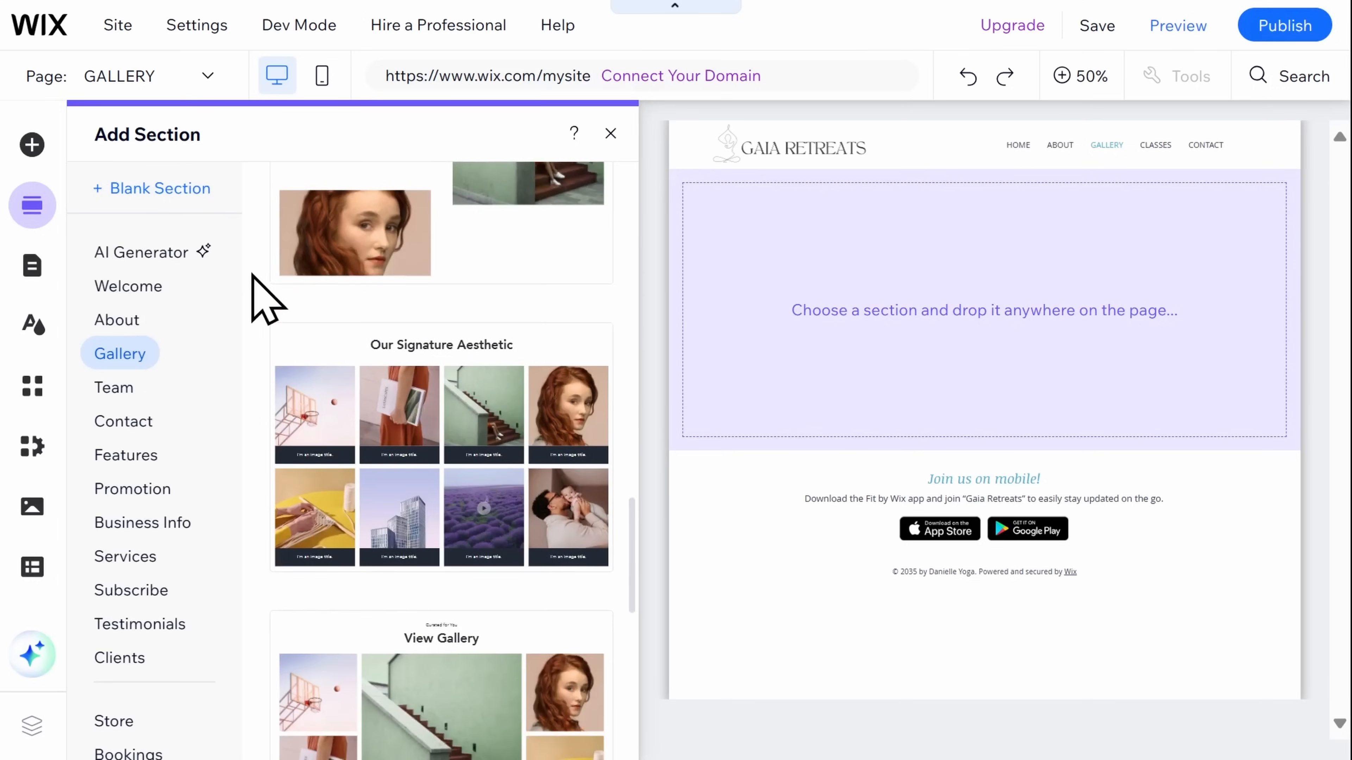
left_click_drag(432, 432, 916, 369)
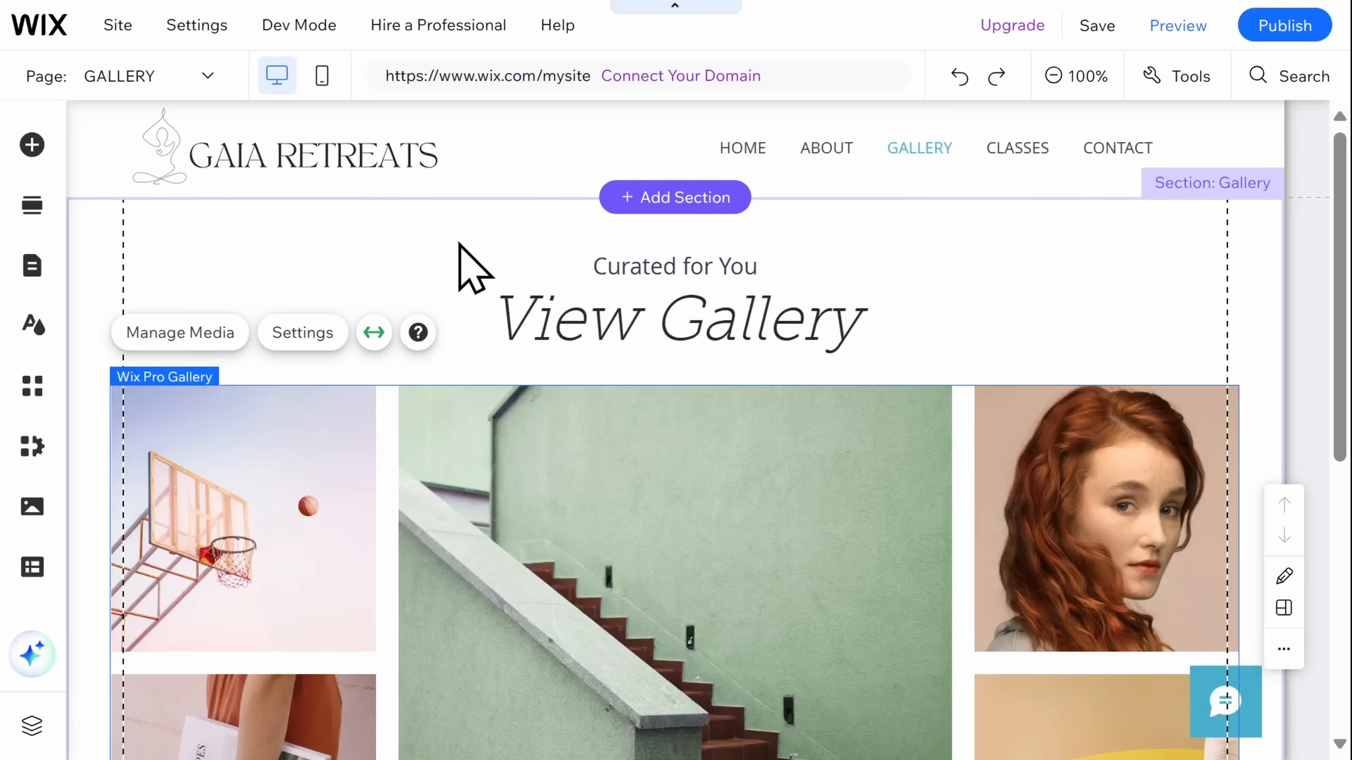
Replace the first image of the Wix Pro Gallery with Yog Studio_5.jpg from the site files
left_click(216, 333)
mouse_move(229, 404)
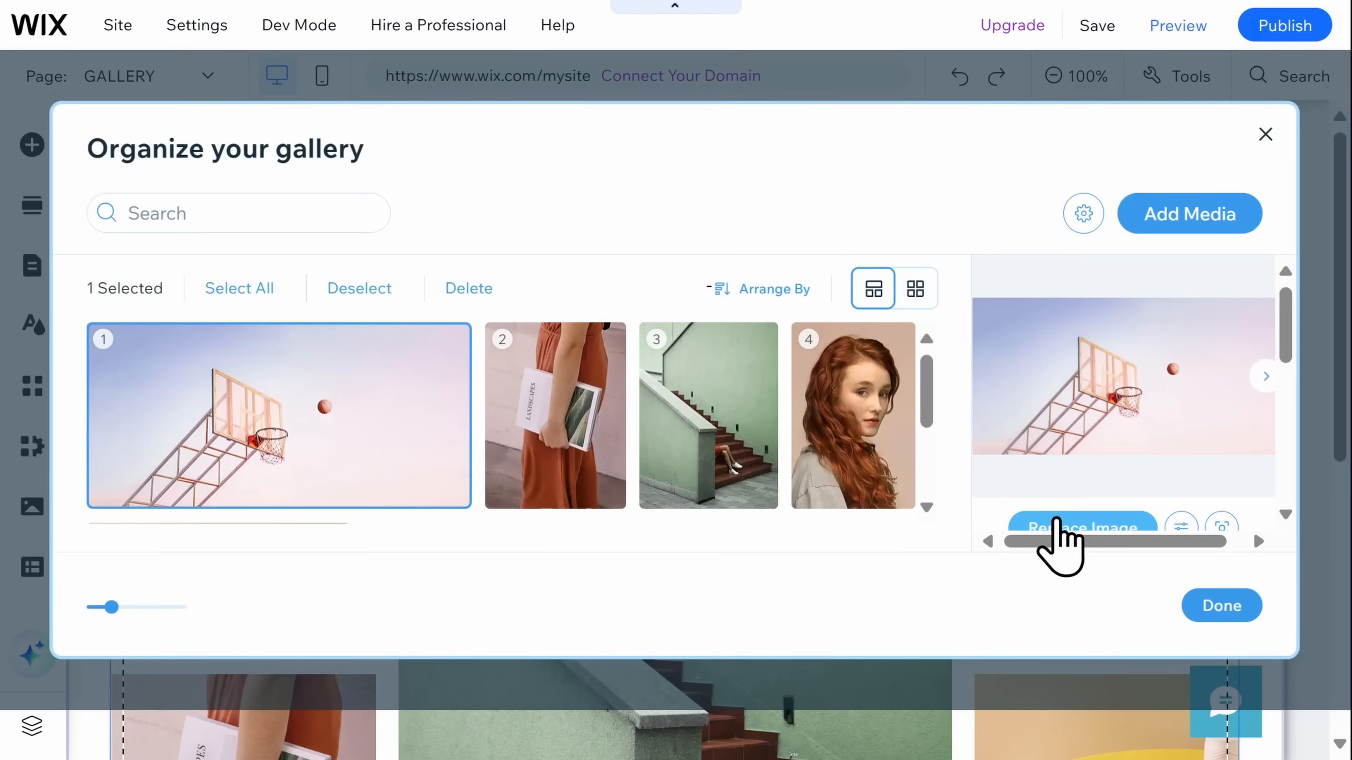
left_click(1057, 524)
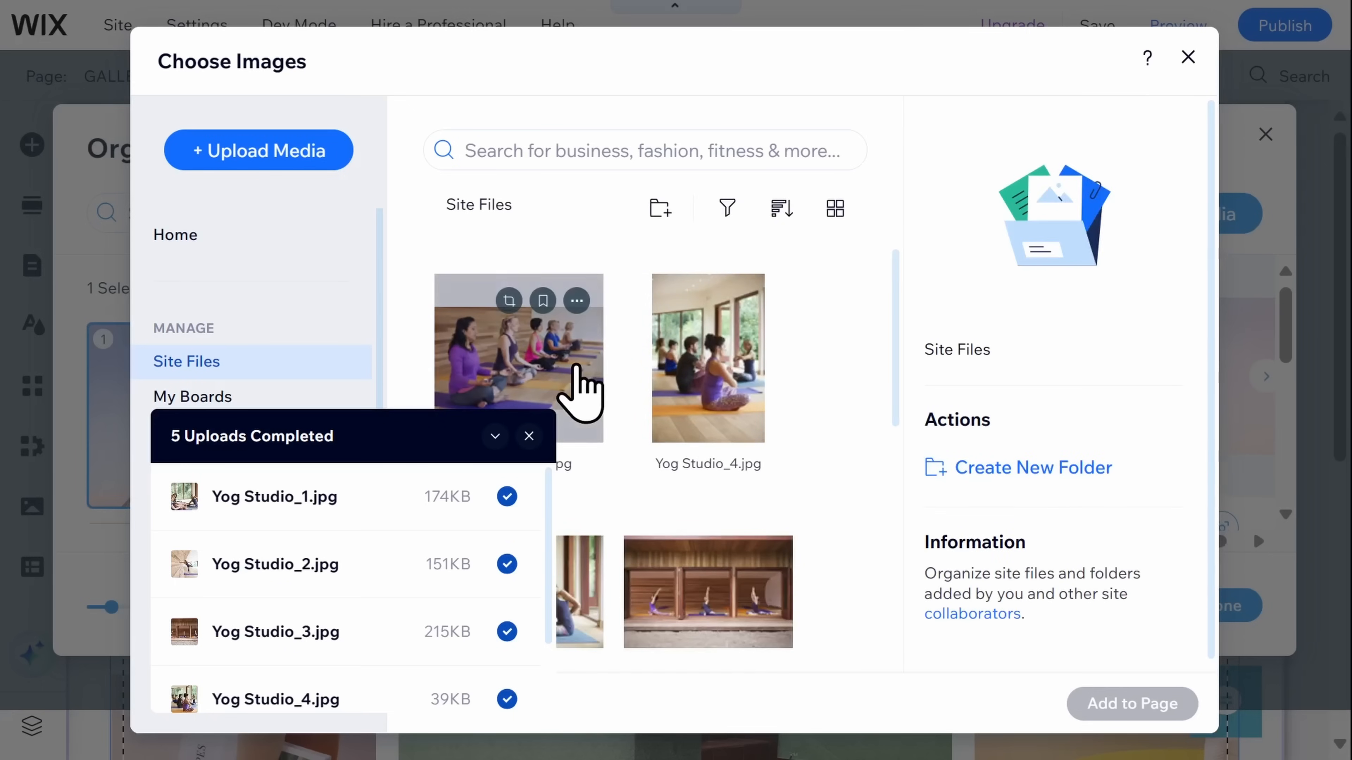
left_click(579, 392)
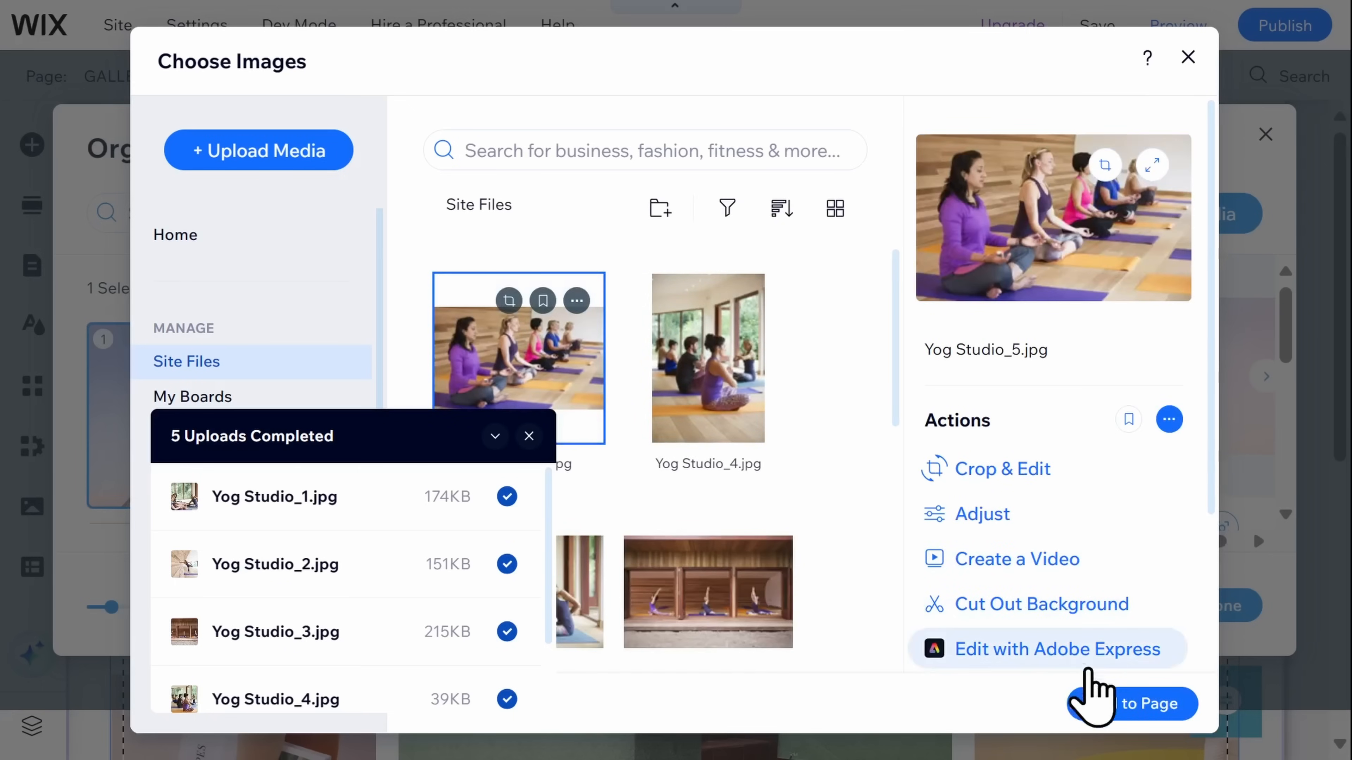
left_click(1117, 703)
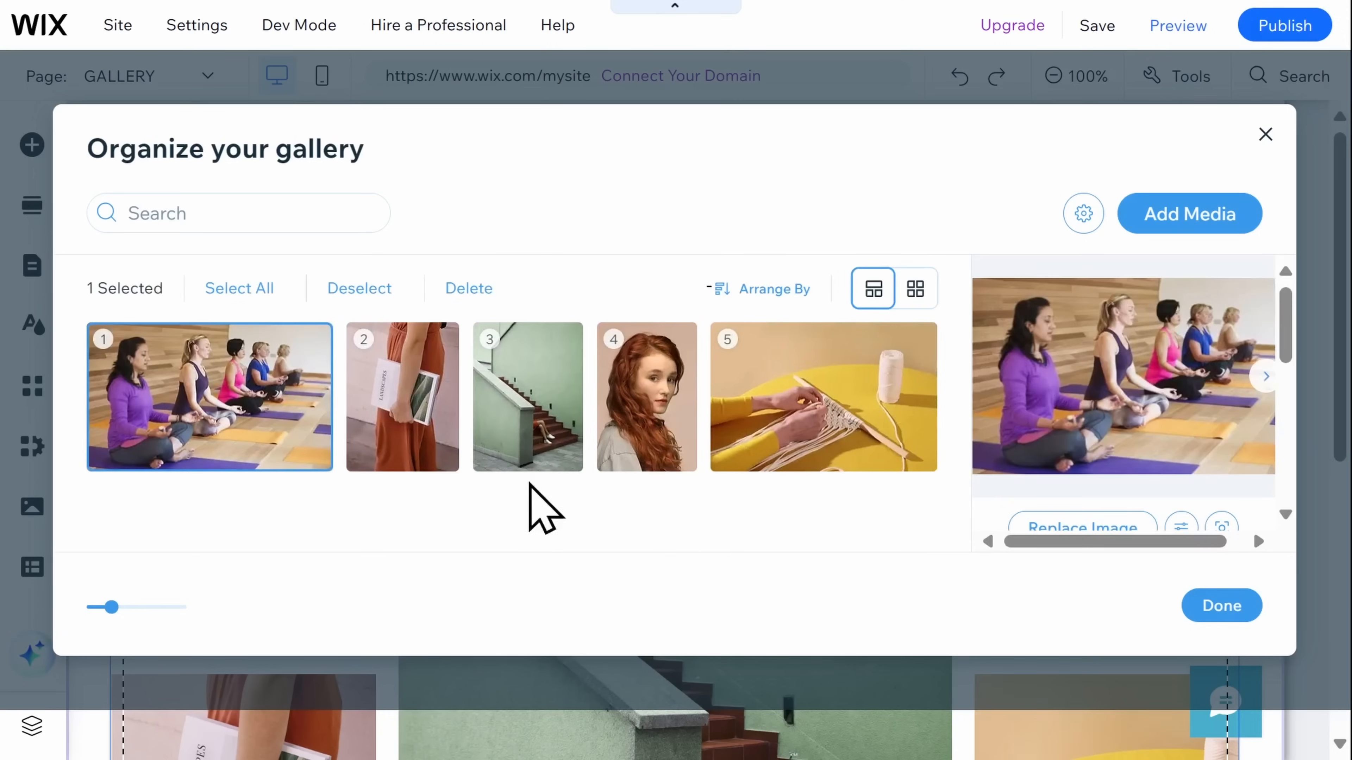
Replace the second gallery image with Yog Studio_4.jpg from the site files
left_click(402, 392)
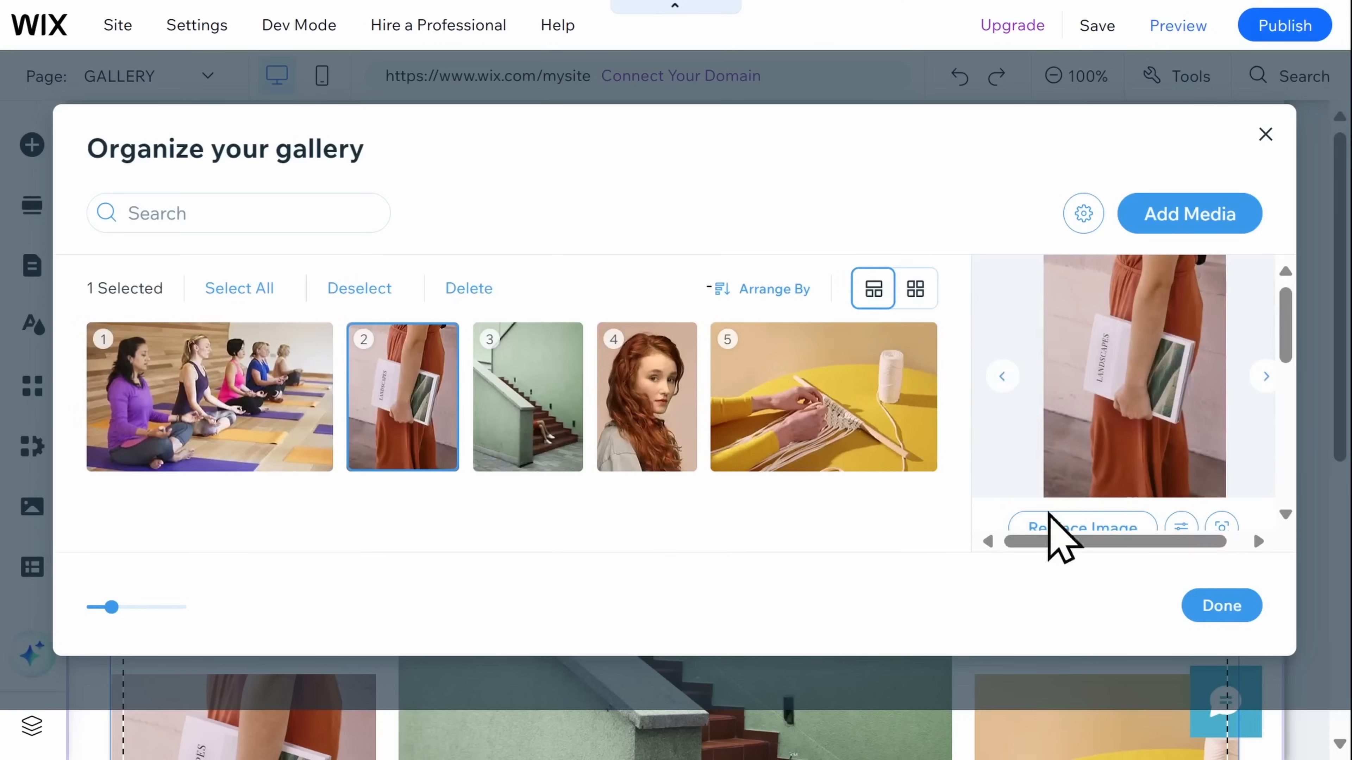
left_click(1070, 527)
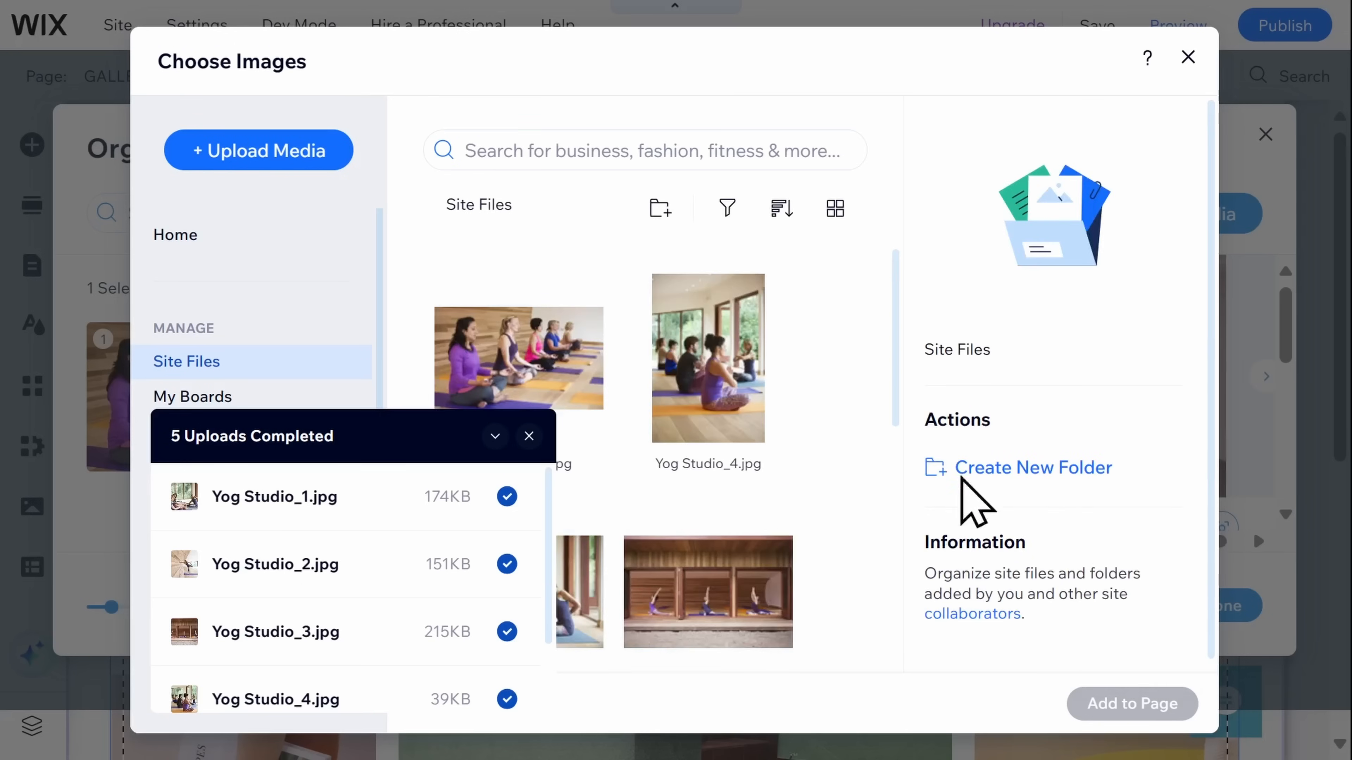
left_click(756, 406)
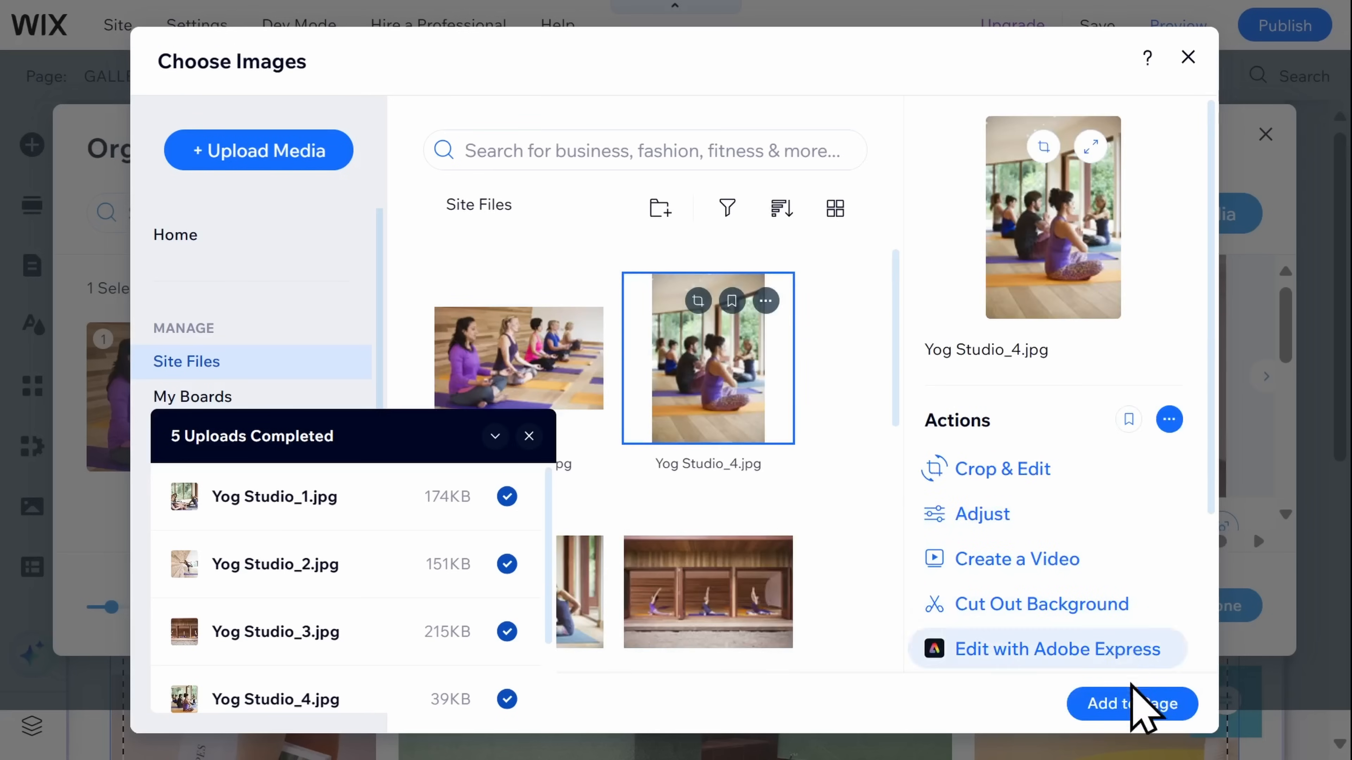
left_click(1132, 710)
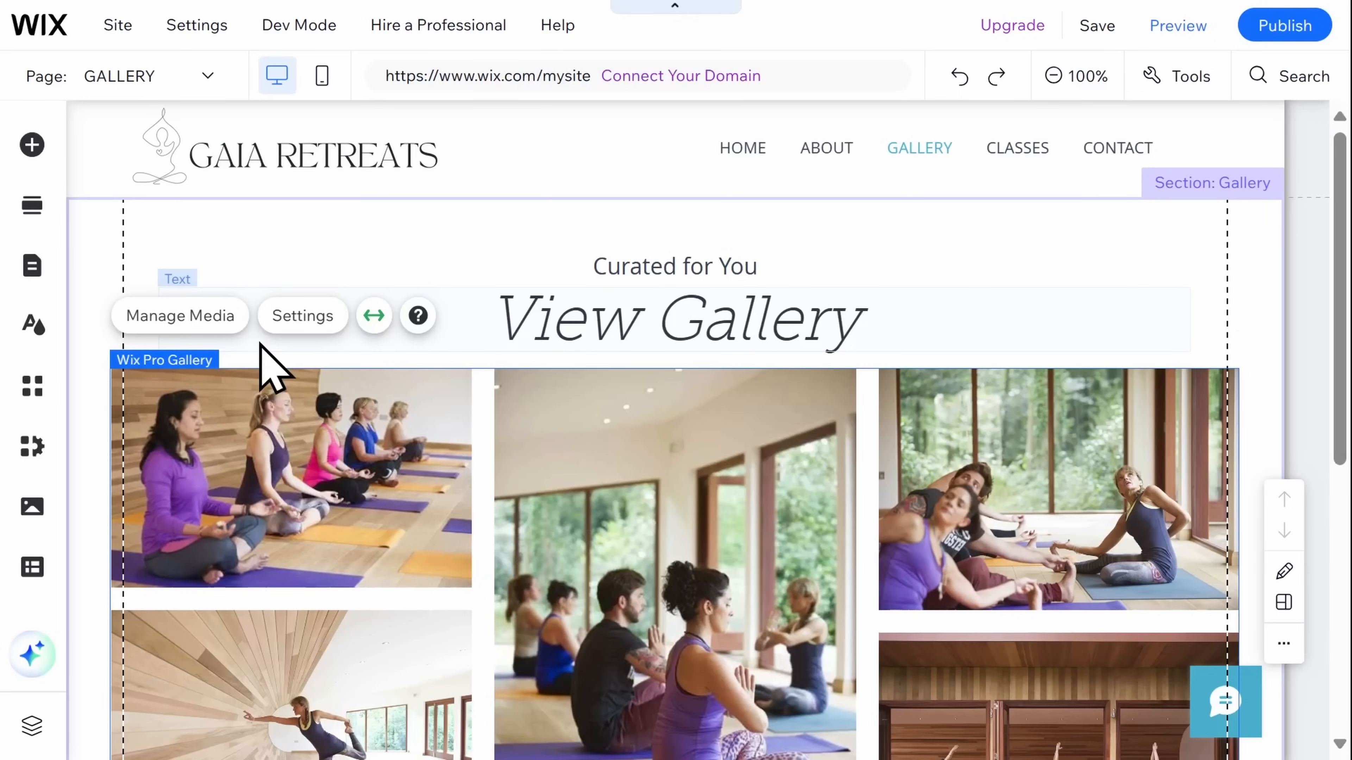
Apply the first readymade layout preset, with one large image beside smaller ones, to the Wix Pro Gallery
left_click(290, 320)
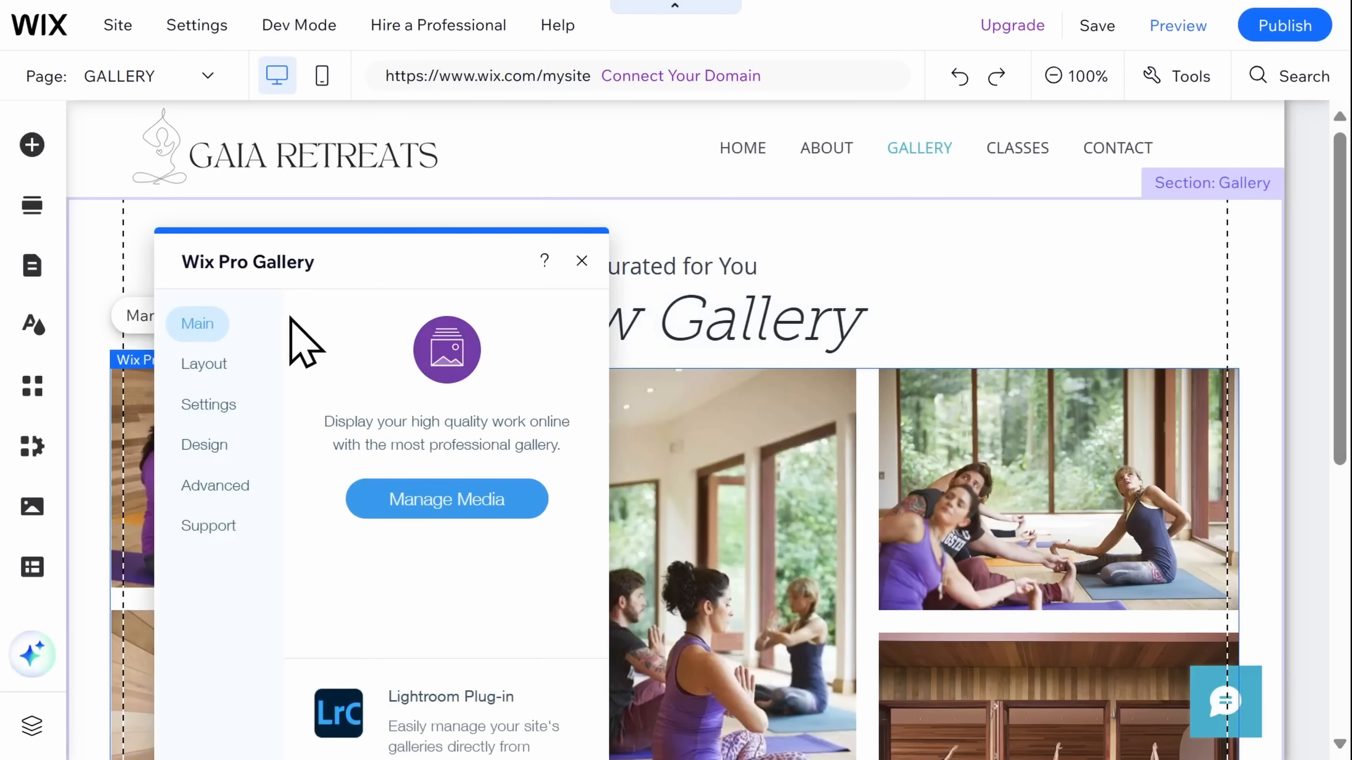
left_click(201, 368)
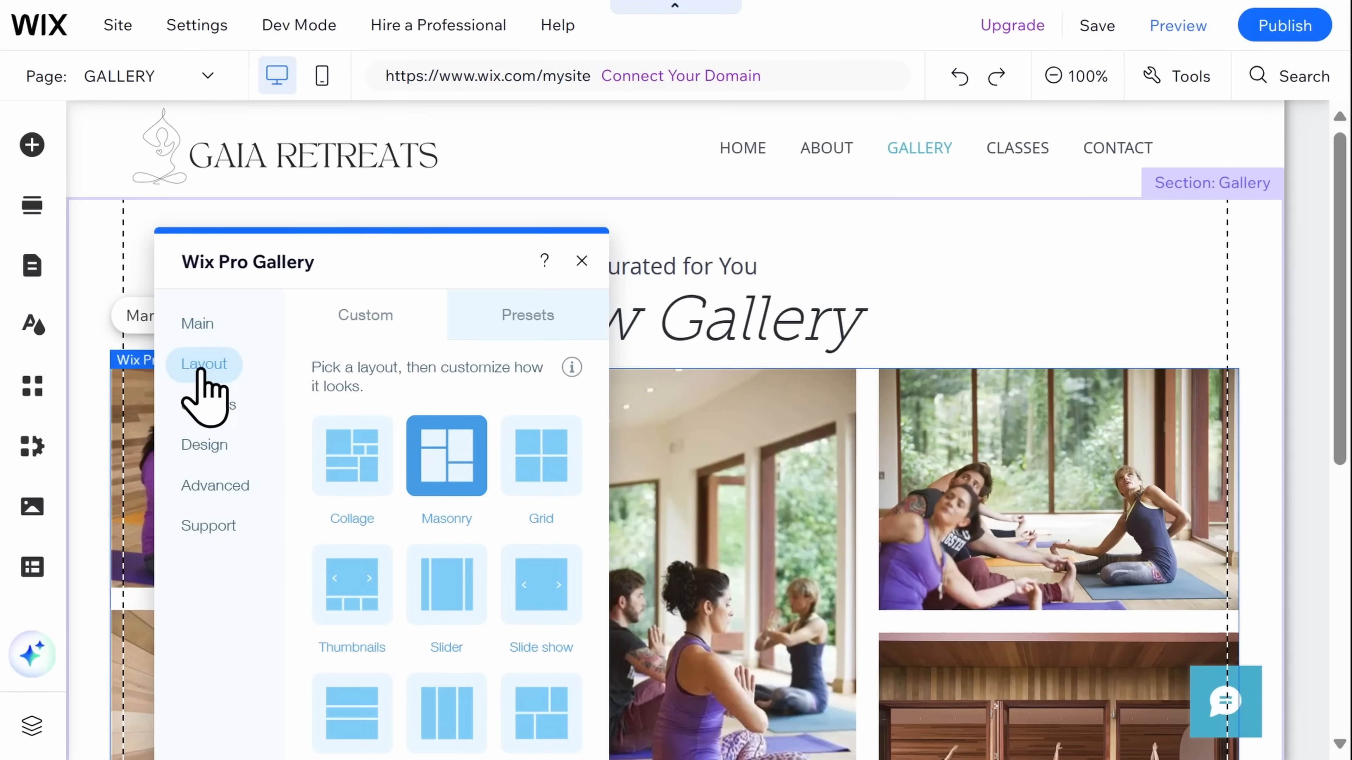
left_click(485, 318)
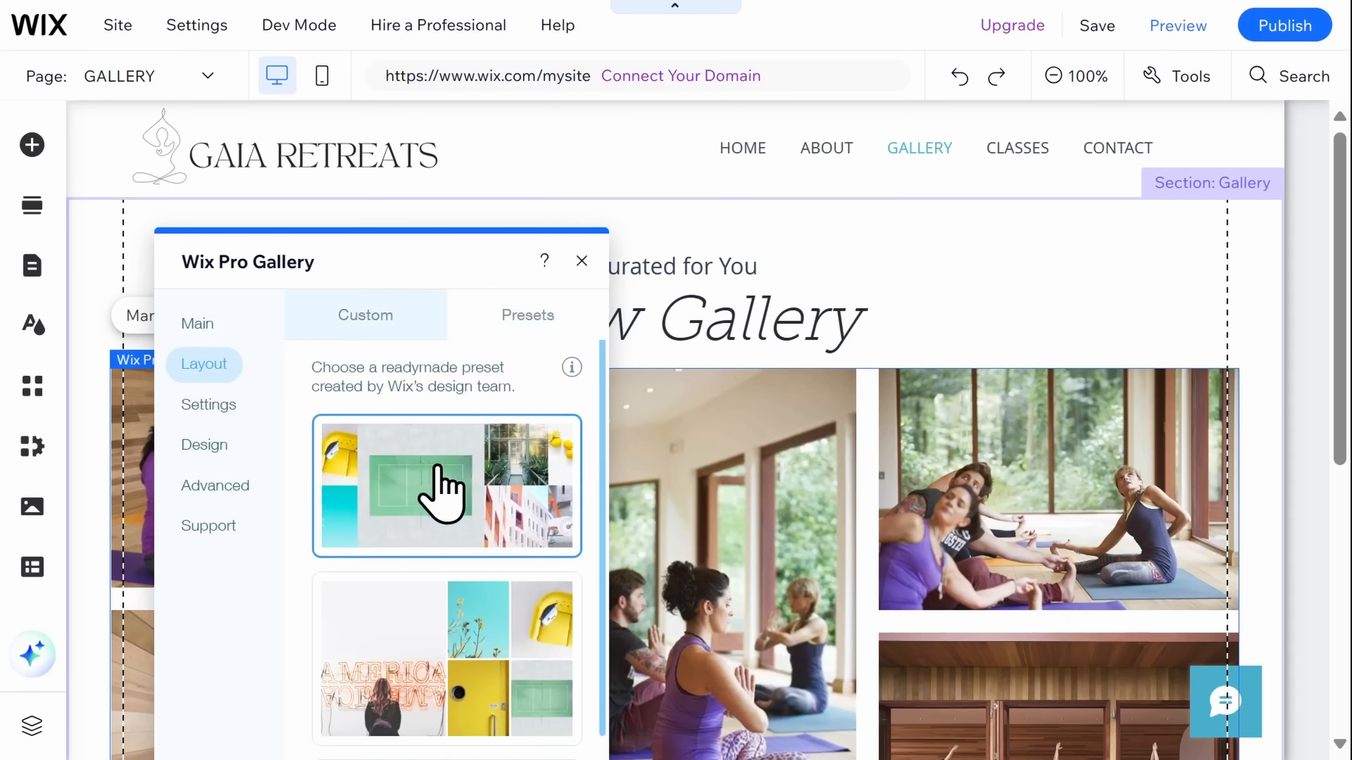
left_click(439, 495)
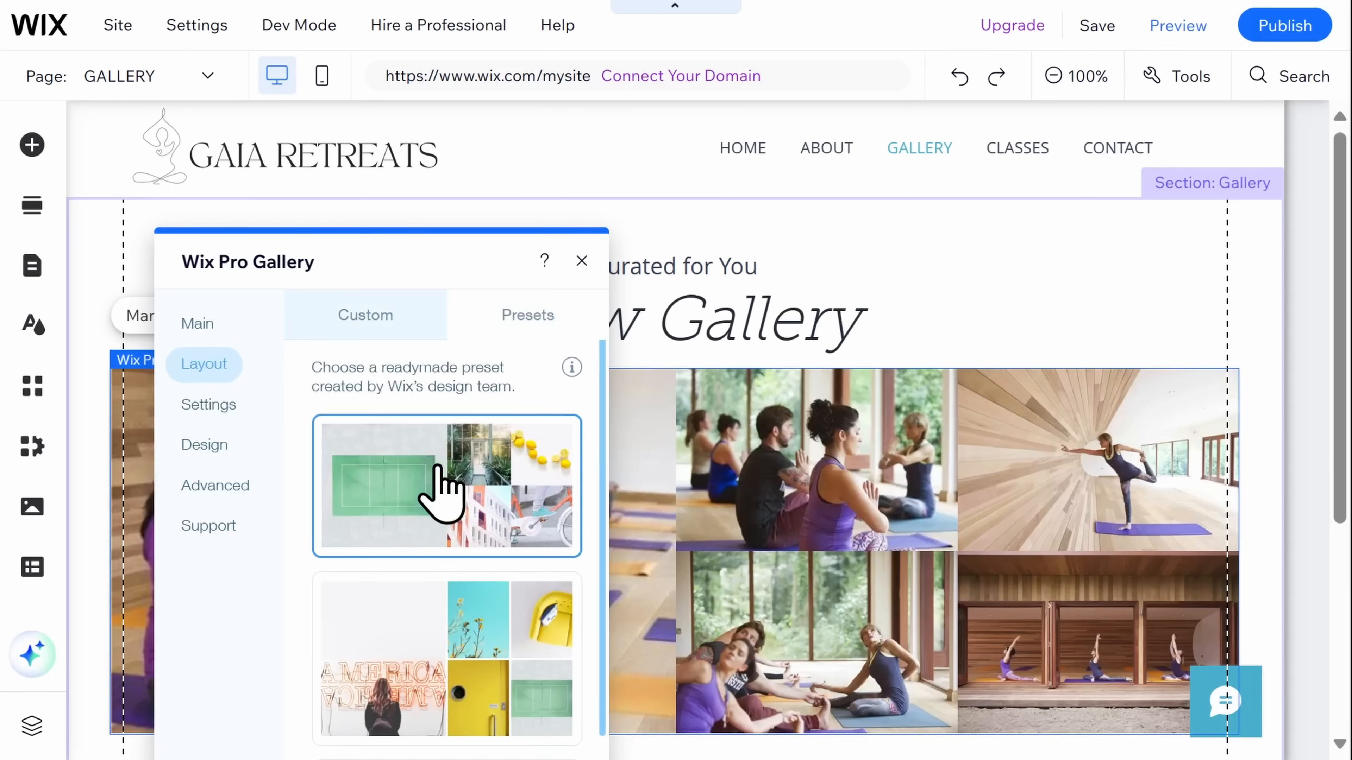
left_click(581, 261)
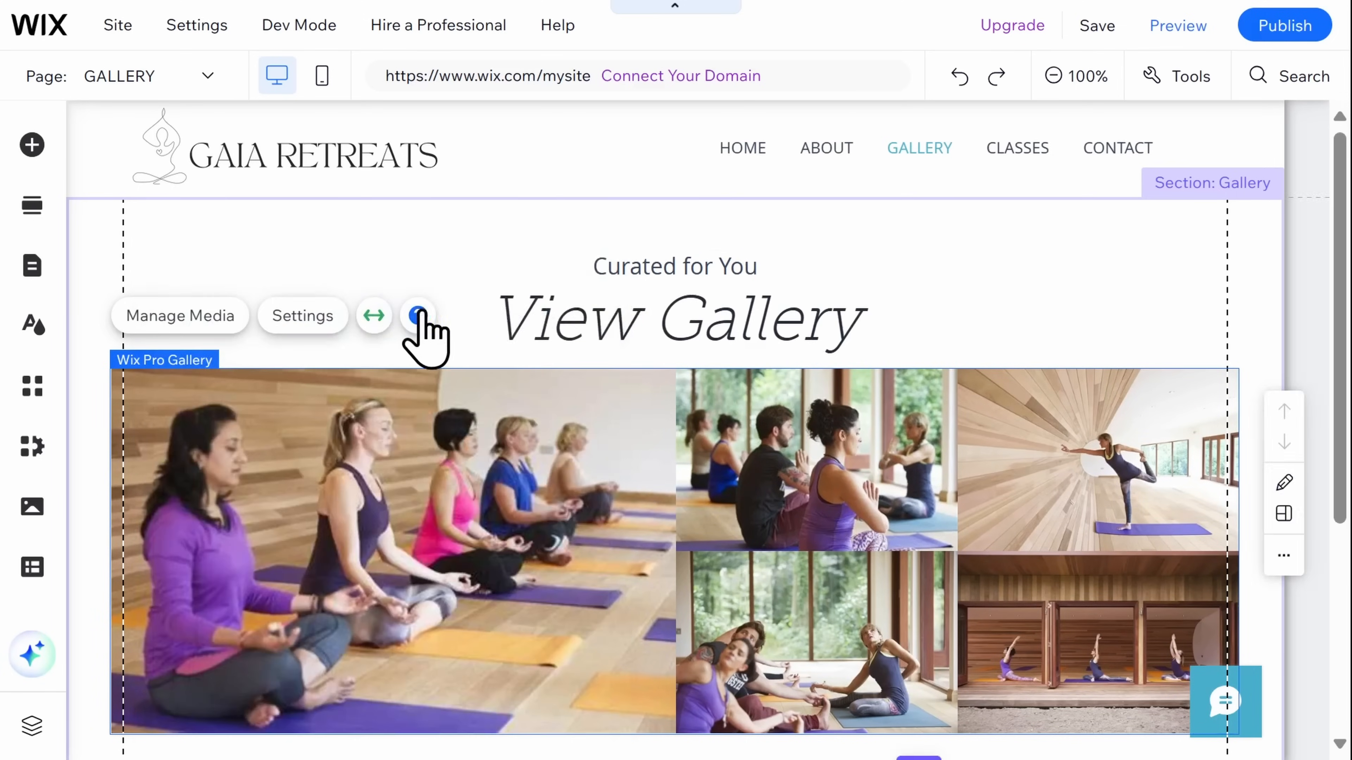
Delete the "Join us on mobile!" app download widget from the footer
scroll(418, 315, "down", 5)
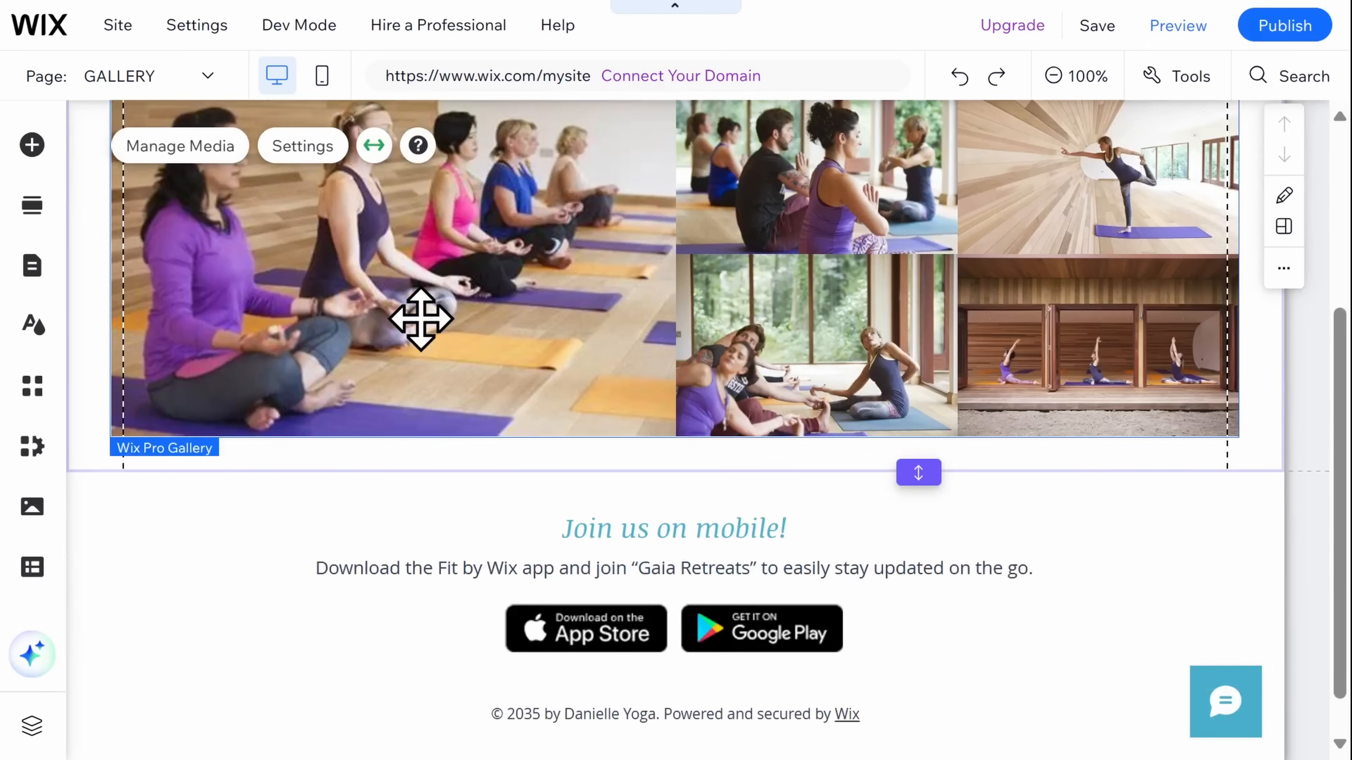
left_click(473, 585)
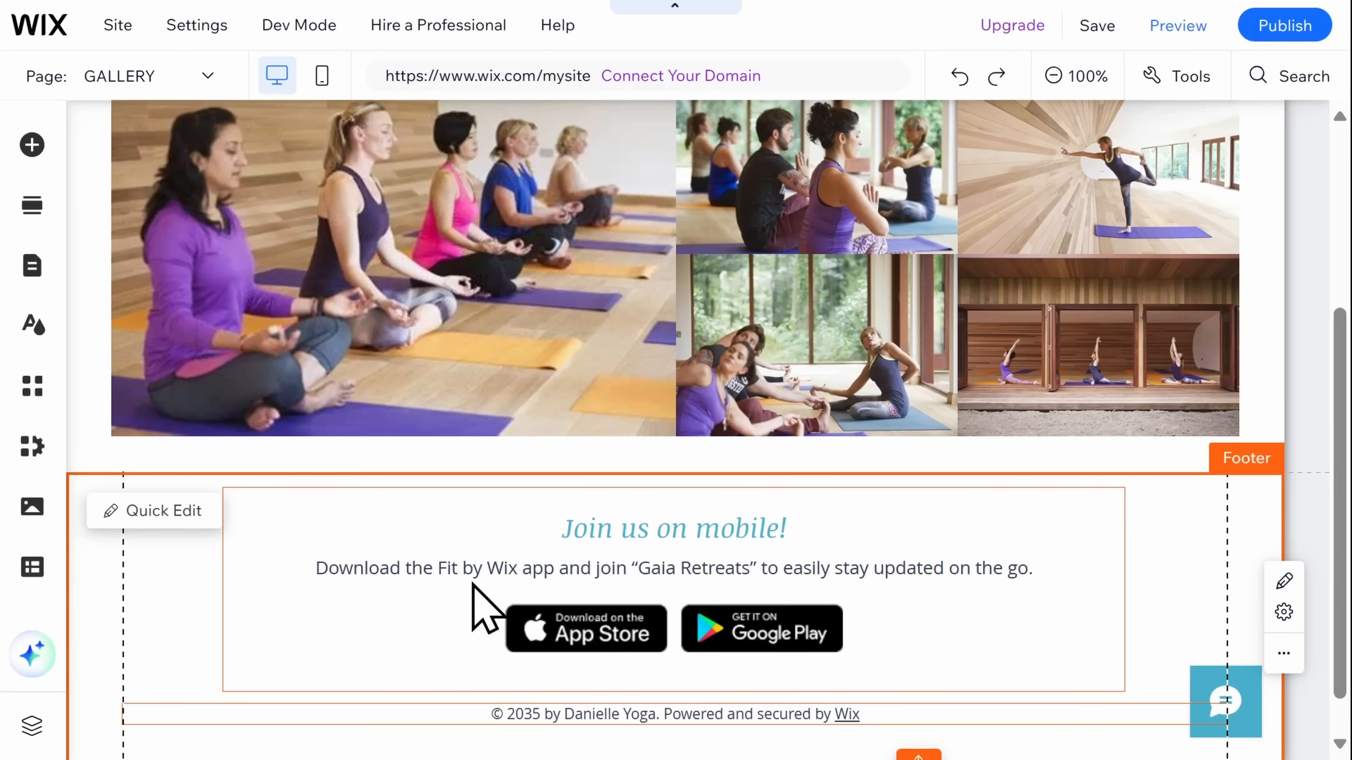
left_click(474, 585)
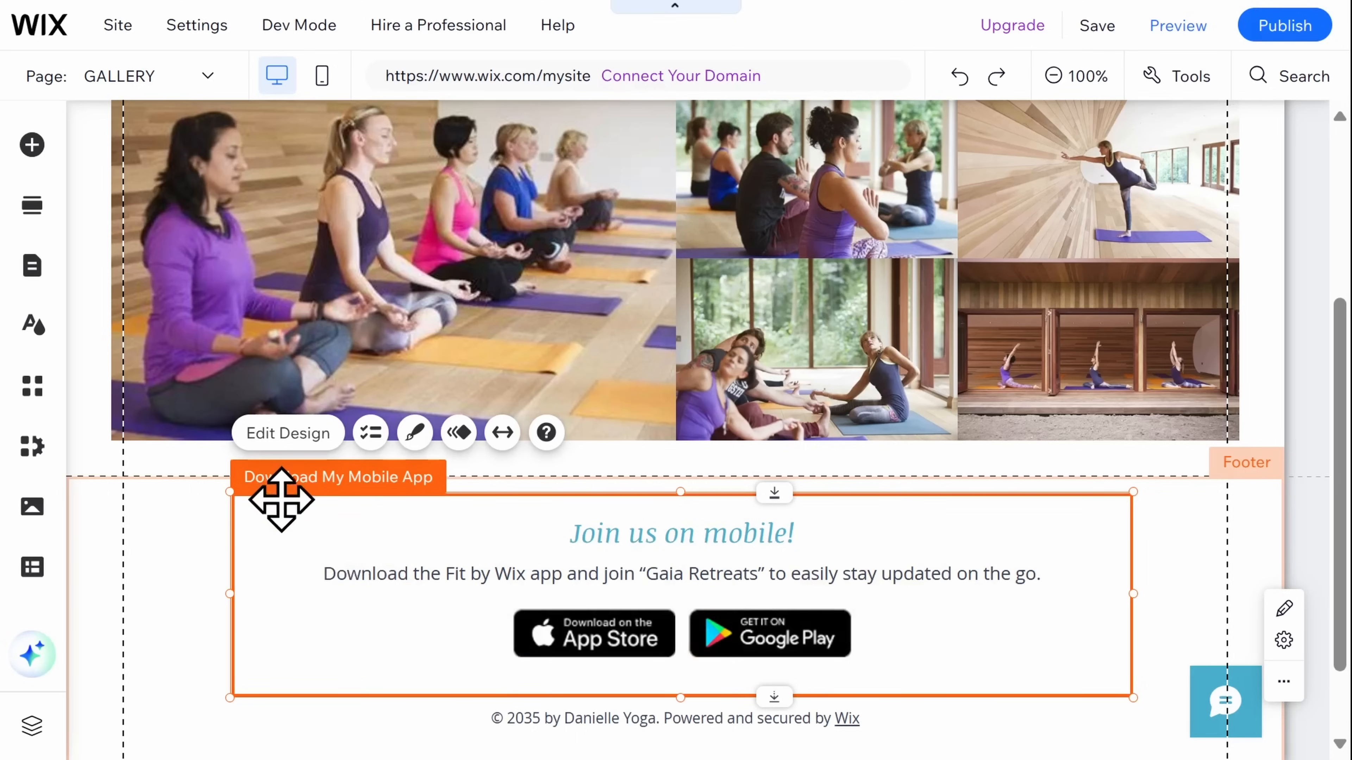
right_click(297, 667)
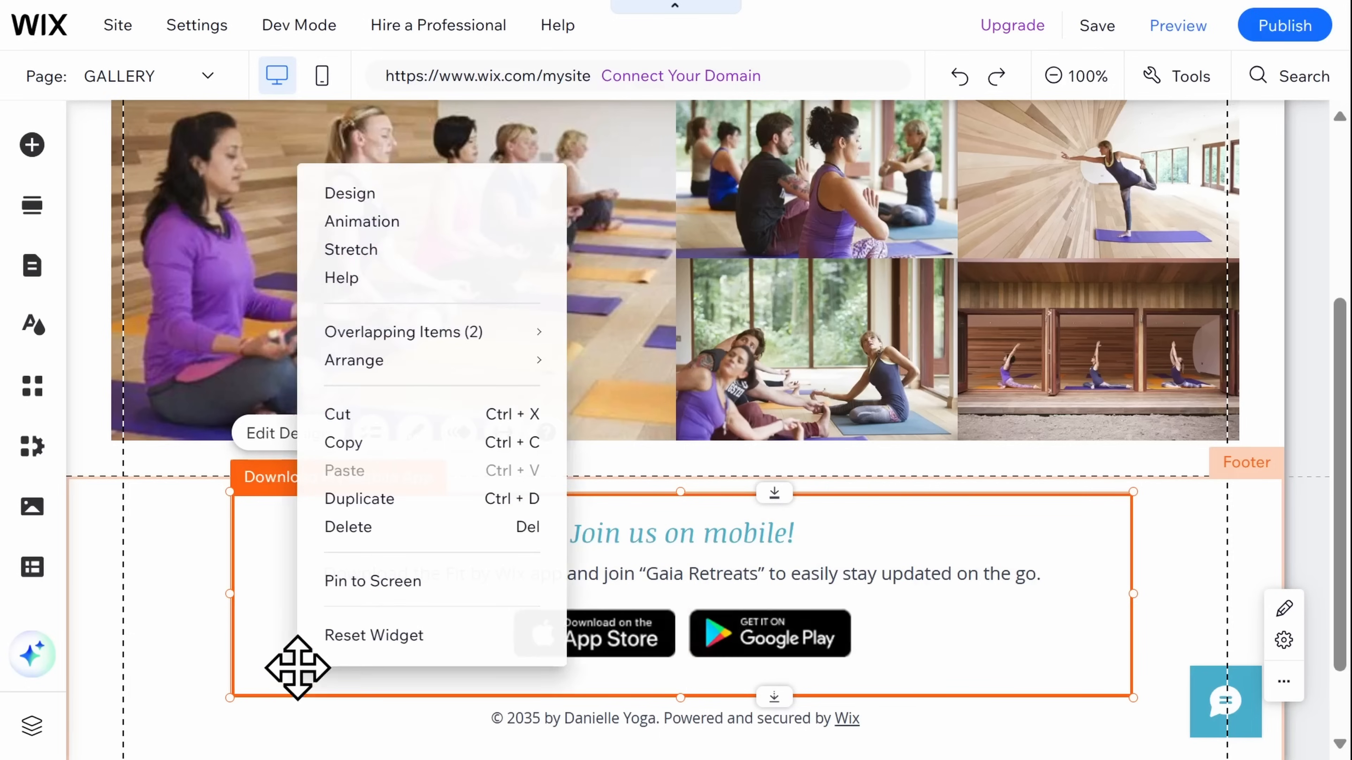
left_click(354, 532)
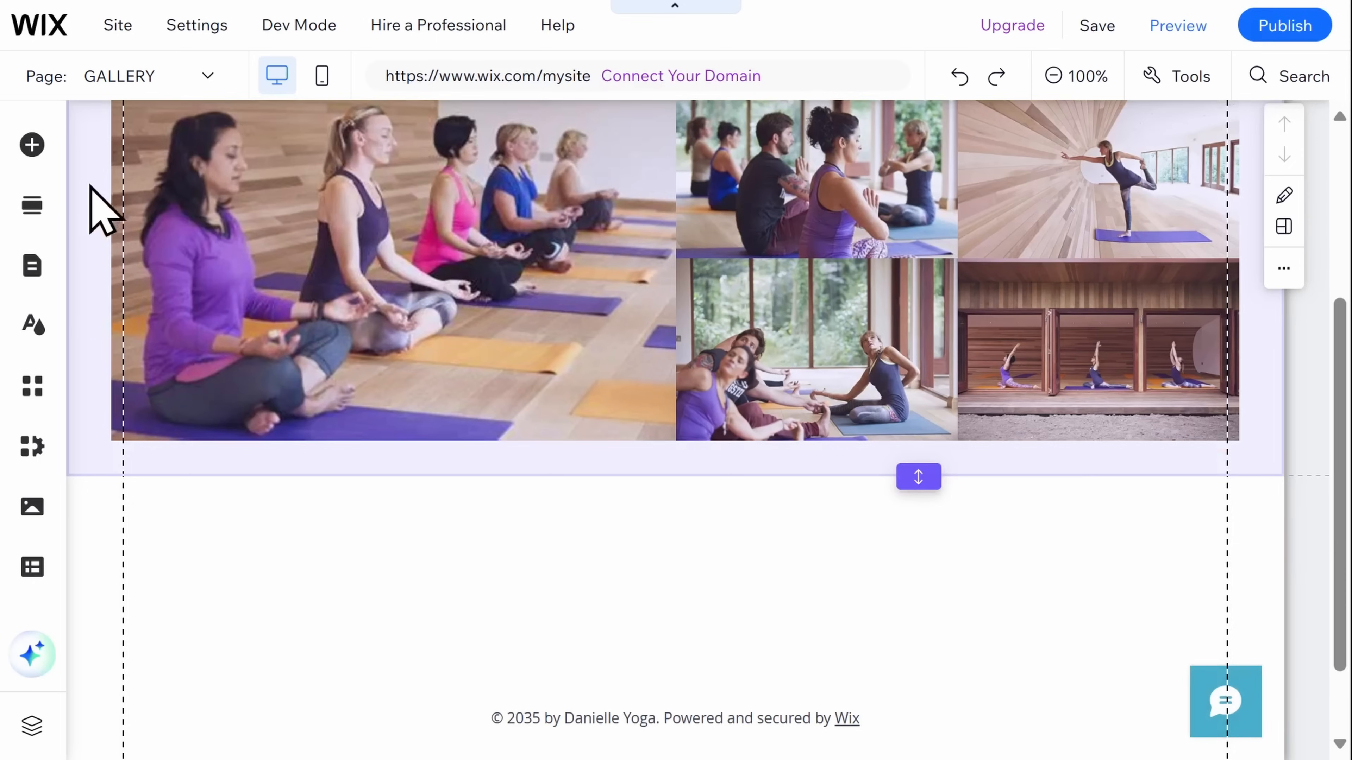
Try a social bar with grey circular icons in the footer, and undo its placement
left_click(33, 144)
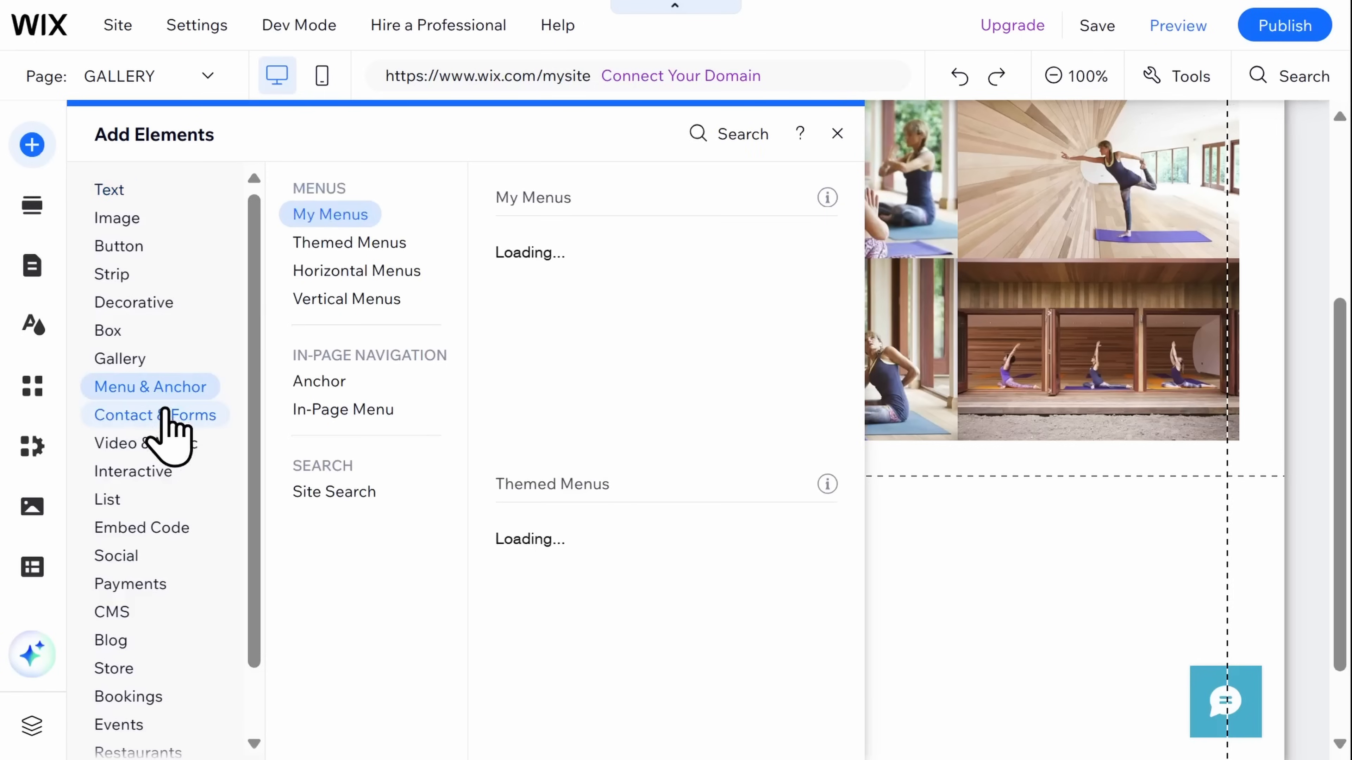
mouse_move(165, 413)
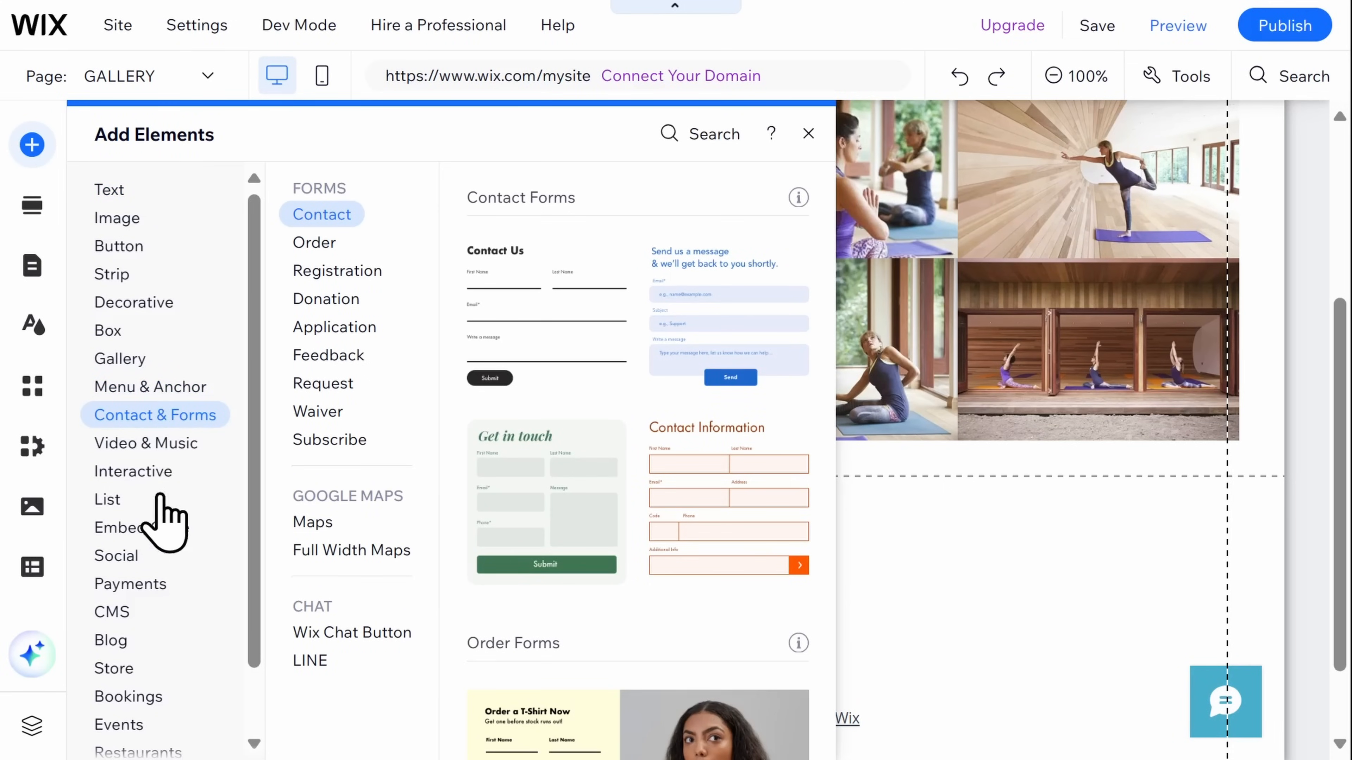
mouse_move(159, 529)
mouse_move(137, 557)
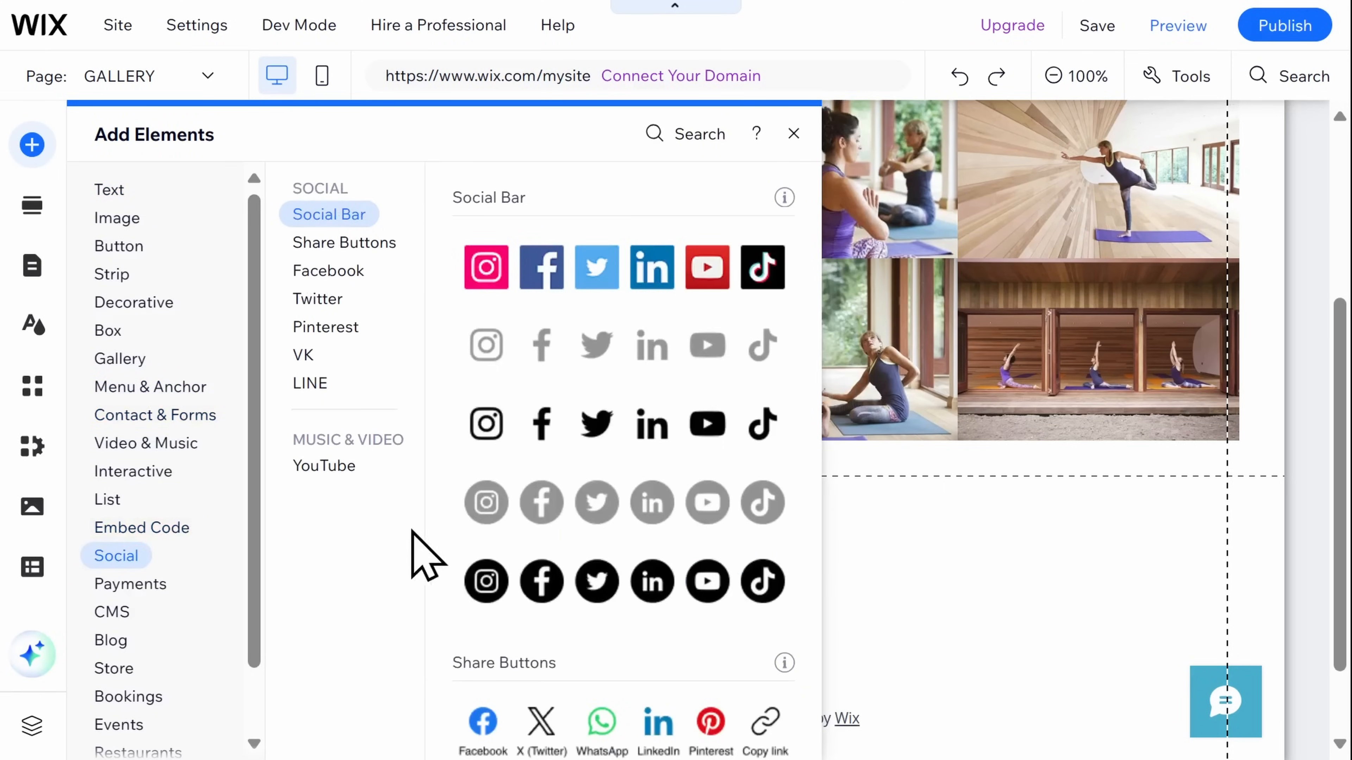
left_click_drag(543, 512, 933, 557)
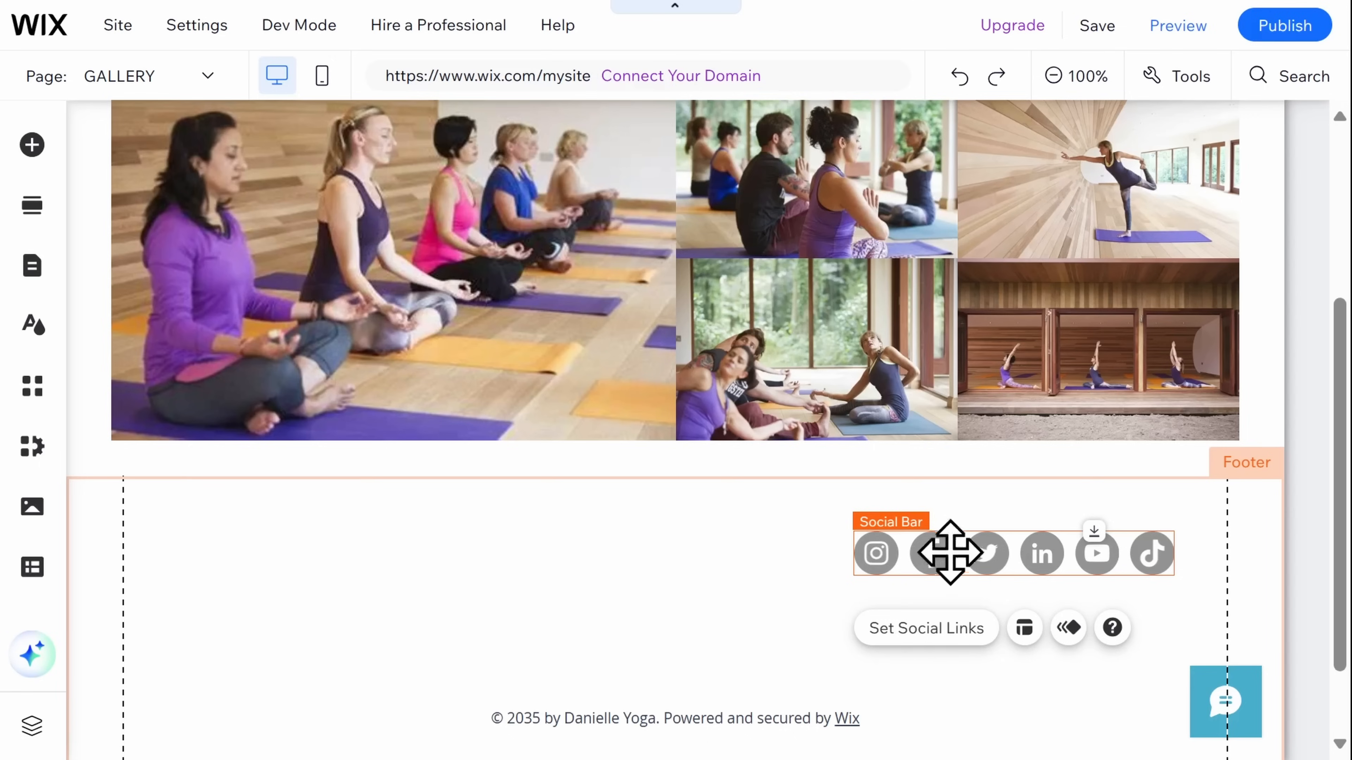
left_click(969, 76)
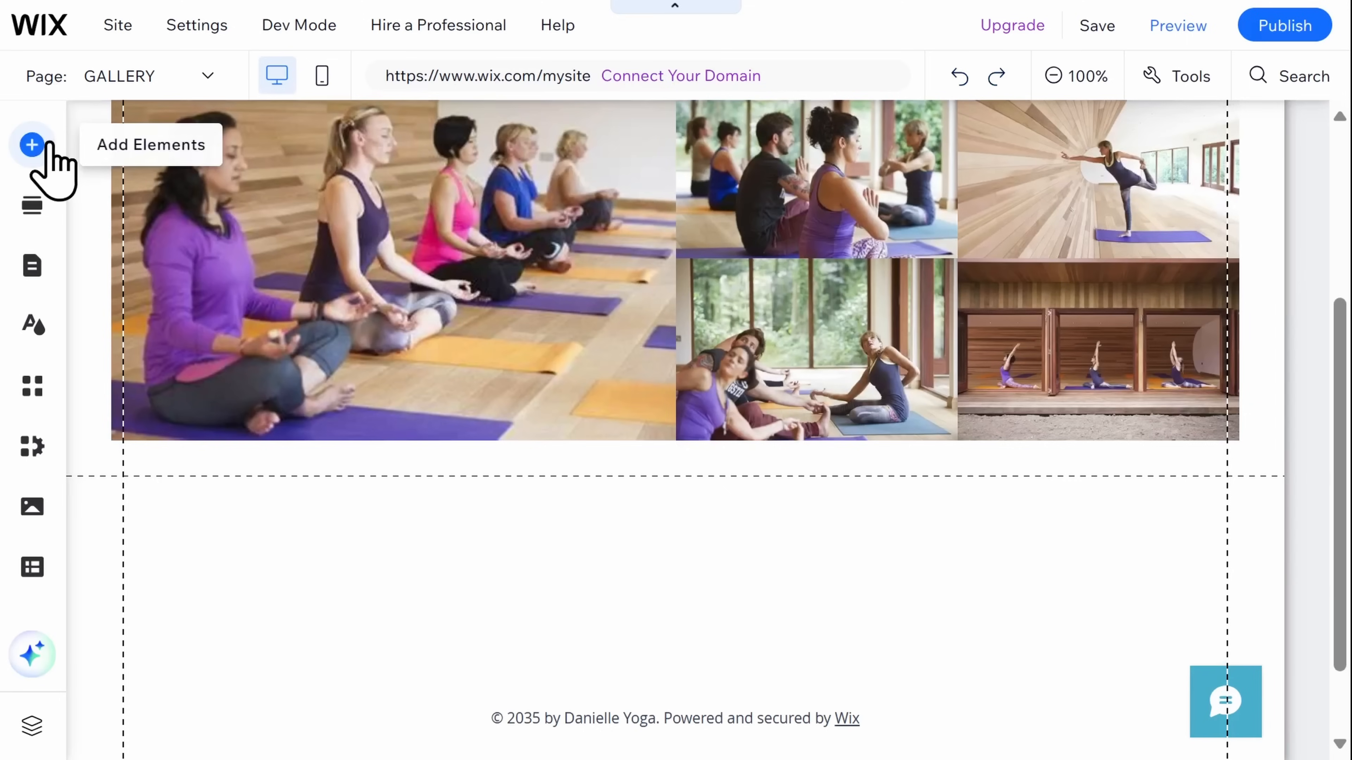
Add the light-blue themed Google map to the footer's right side and shrink it to a small box above the copyright line
left_click(32, 144)
left_click(117, 217)
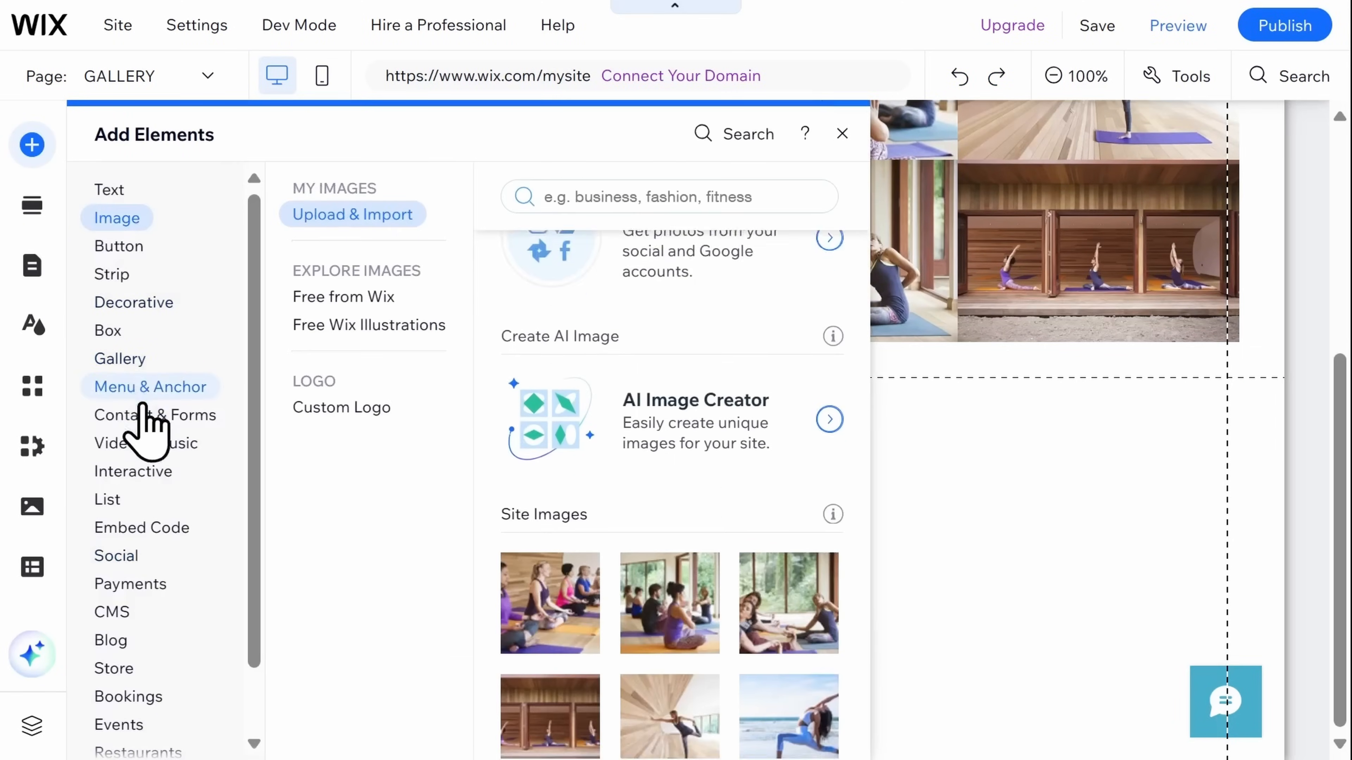
left_click(145, 422)
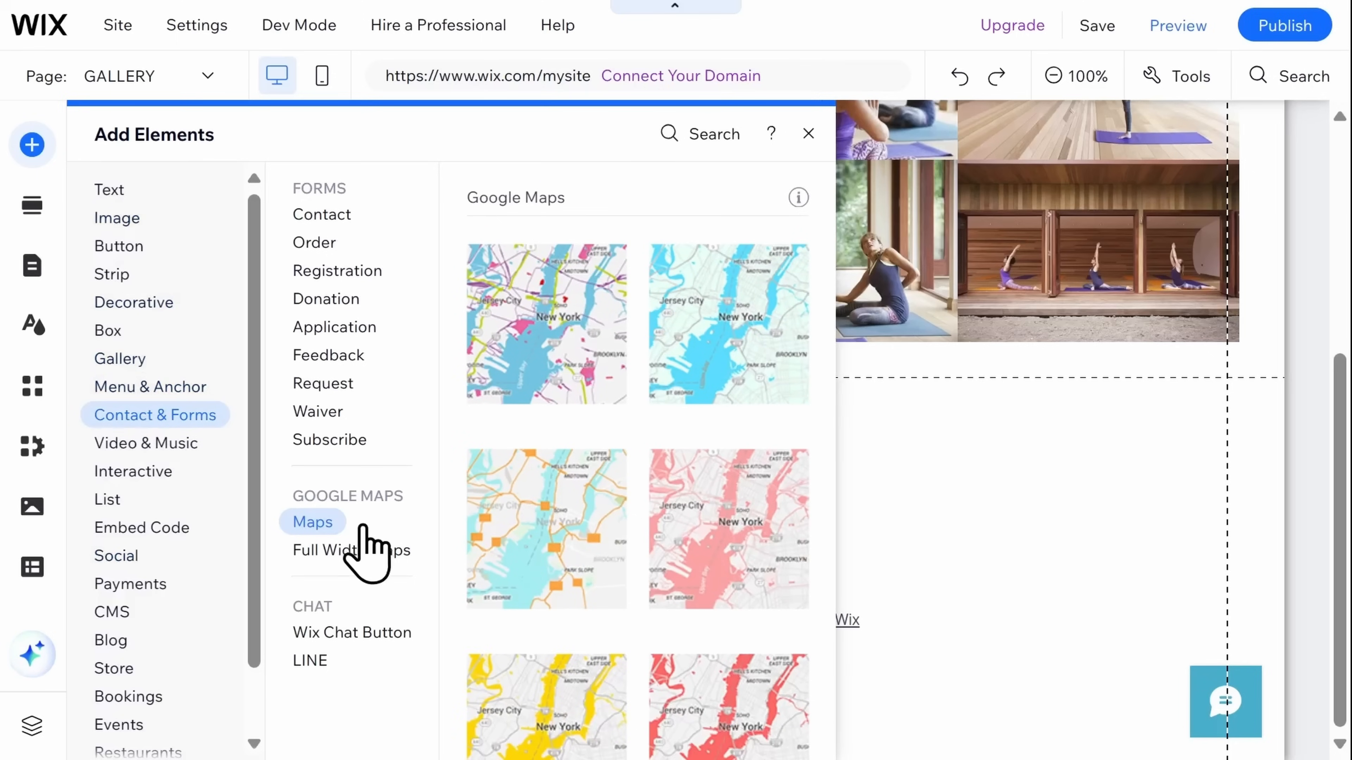
left_click_drag(745, 312, 975, 519)
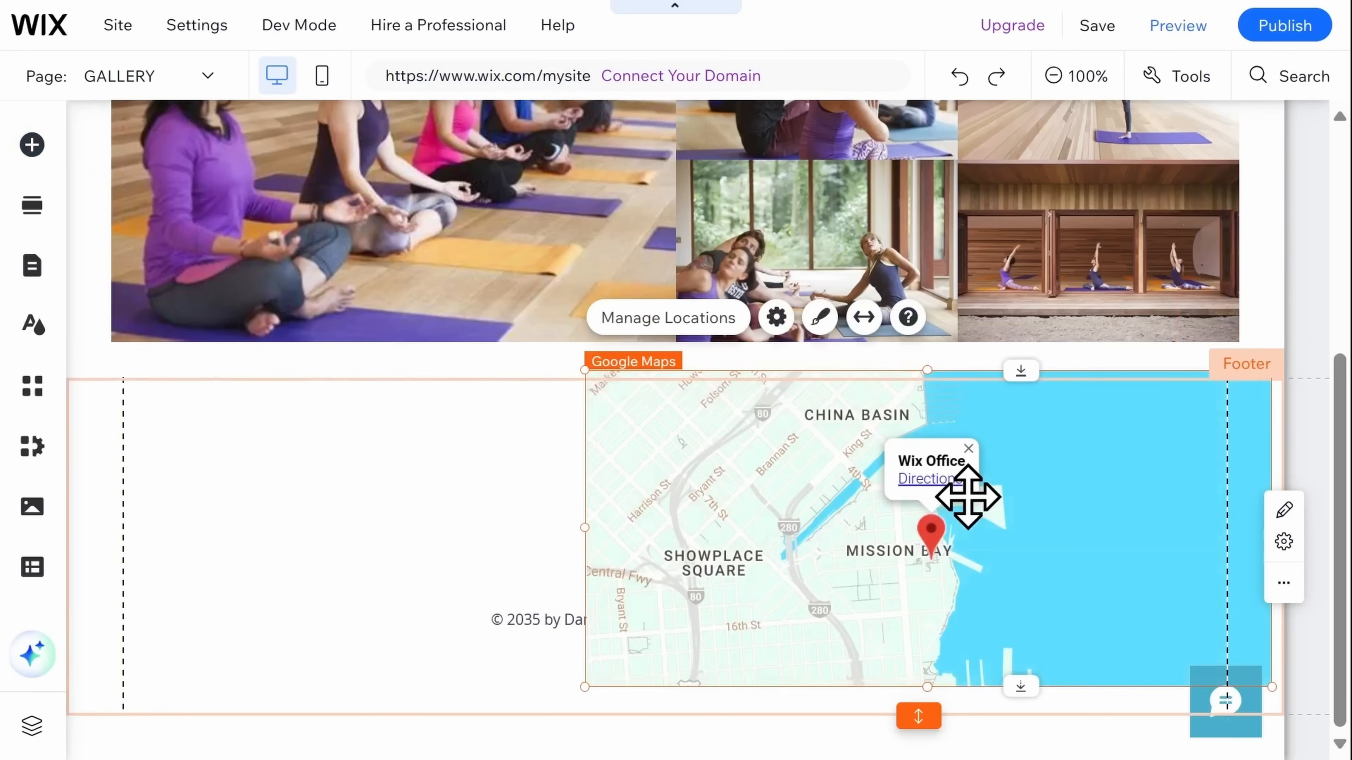
left_click_drag(581, 367, 1011, 528)
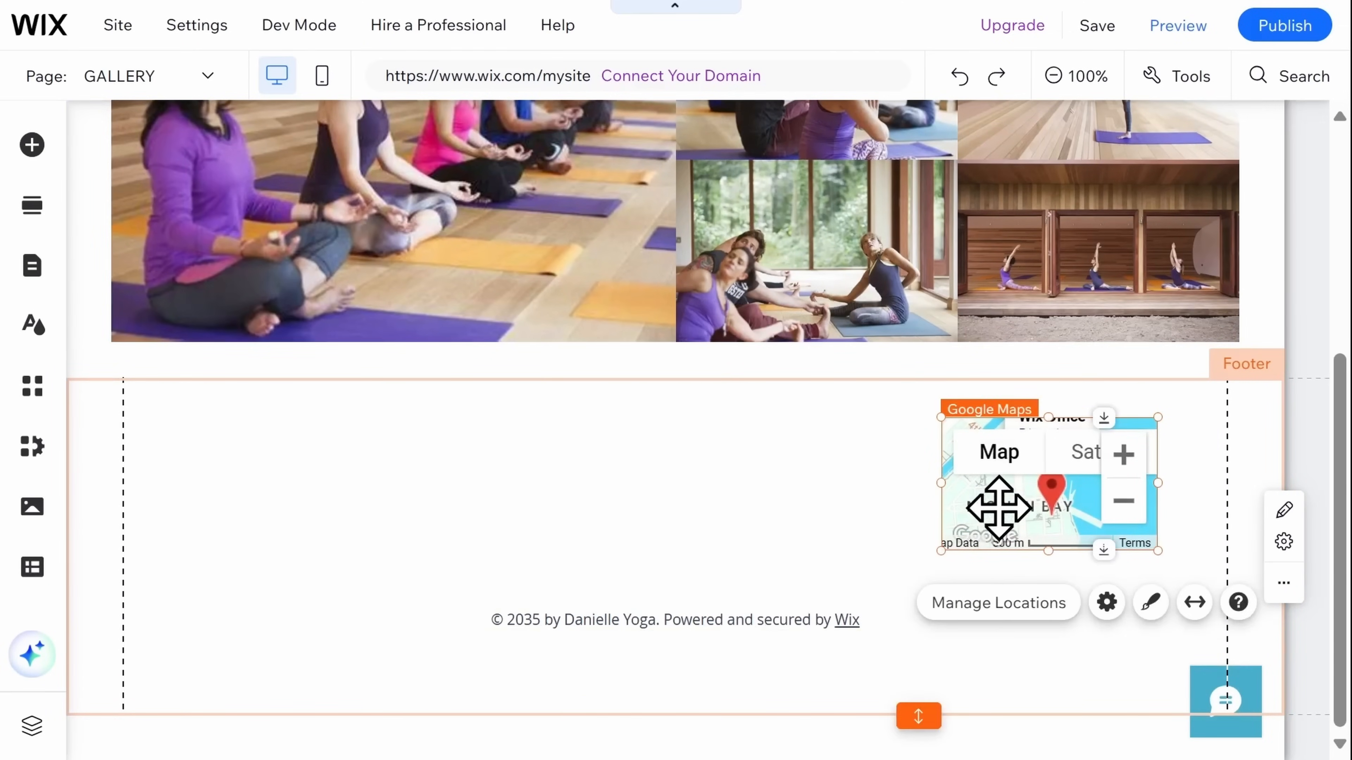
Review the footer map's location details, including its address, title, description and link fields
left_click(1000, 603)
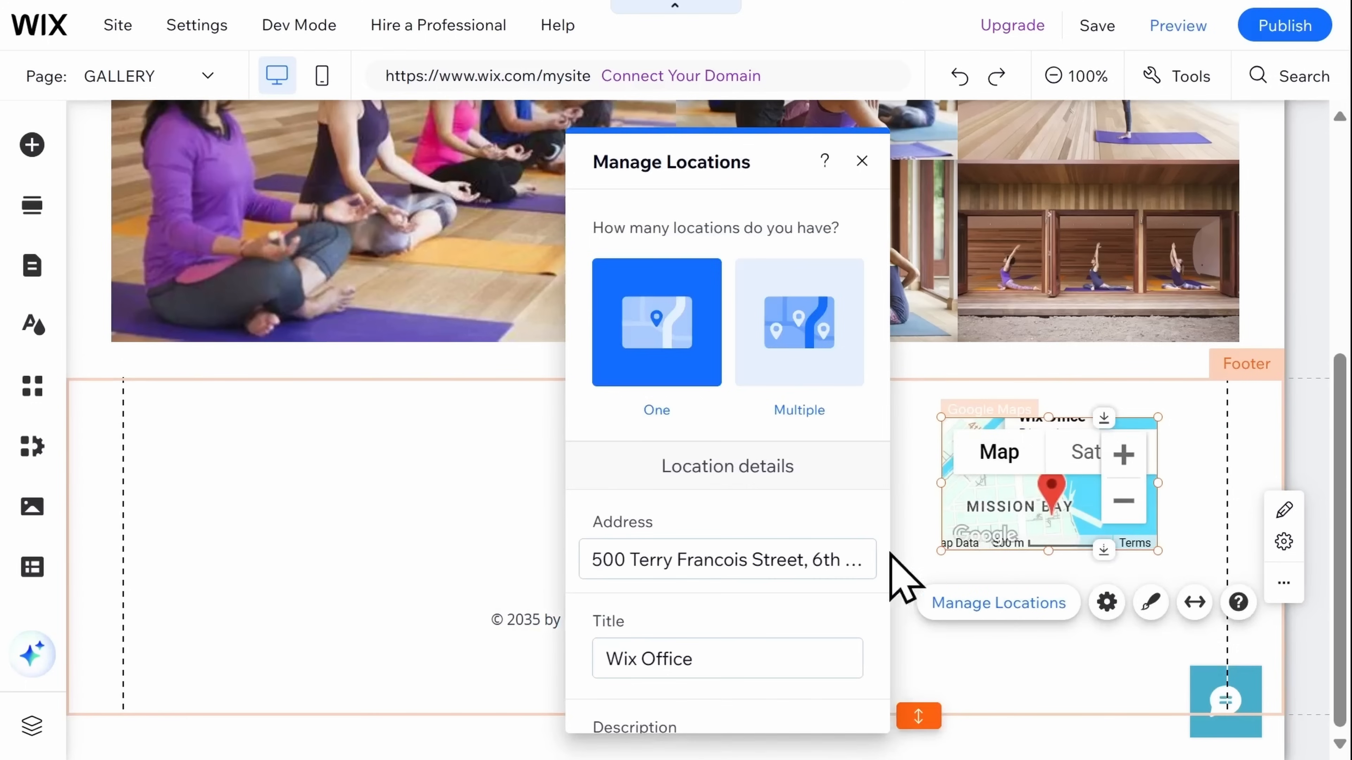
scroll(814, 511, "down", 5)
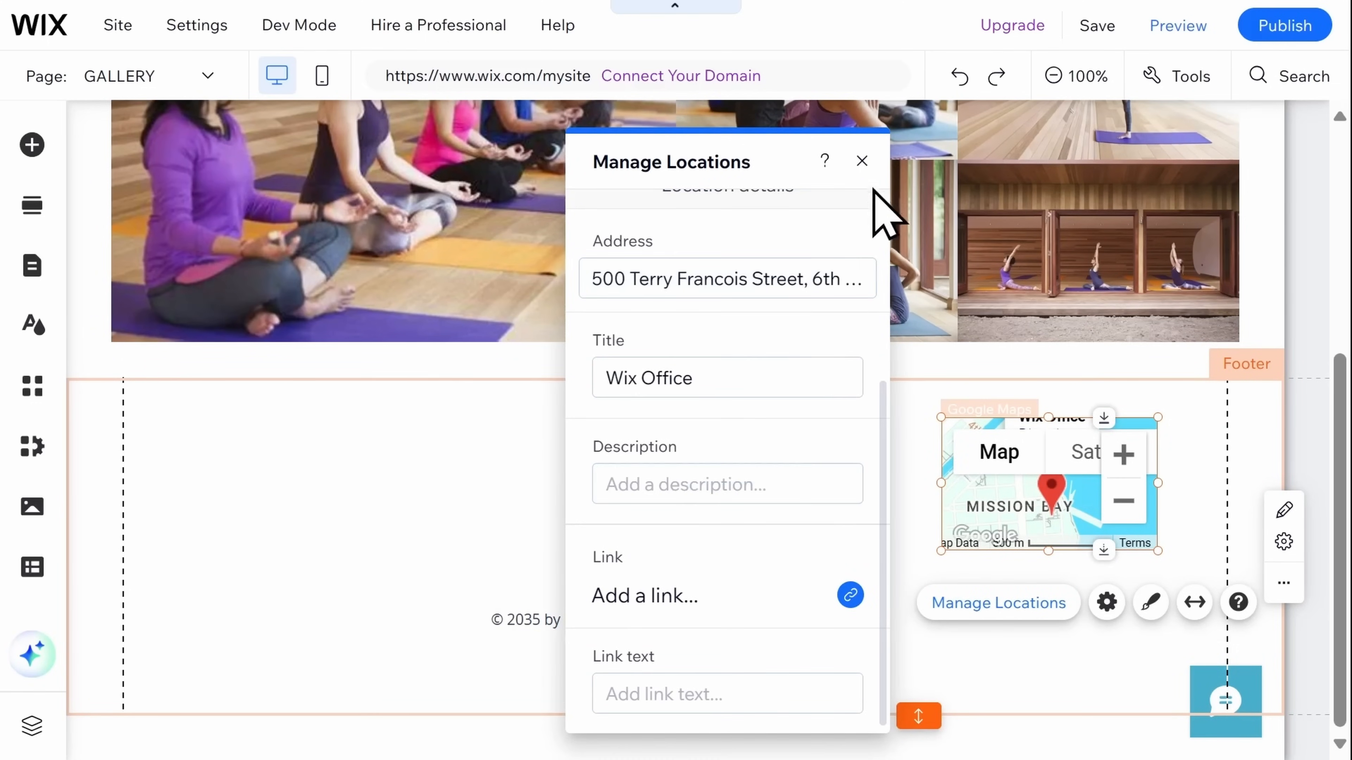
left_click(862, 160)
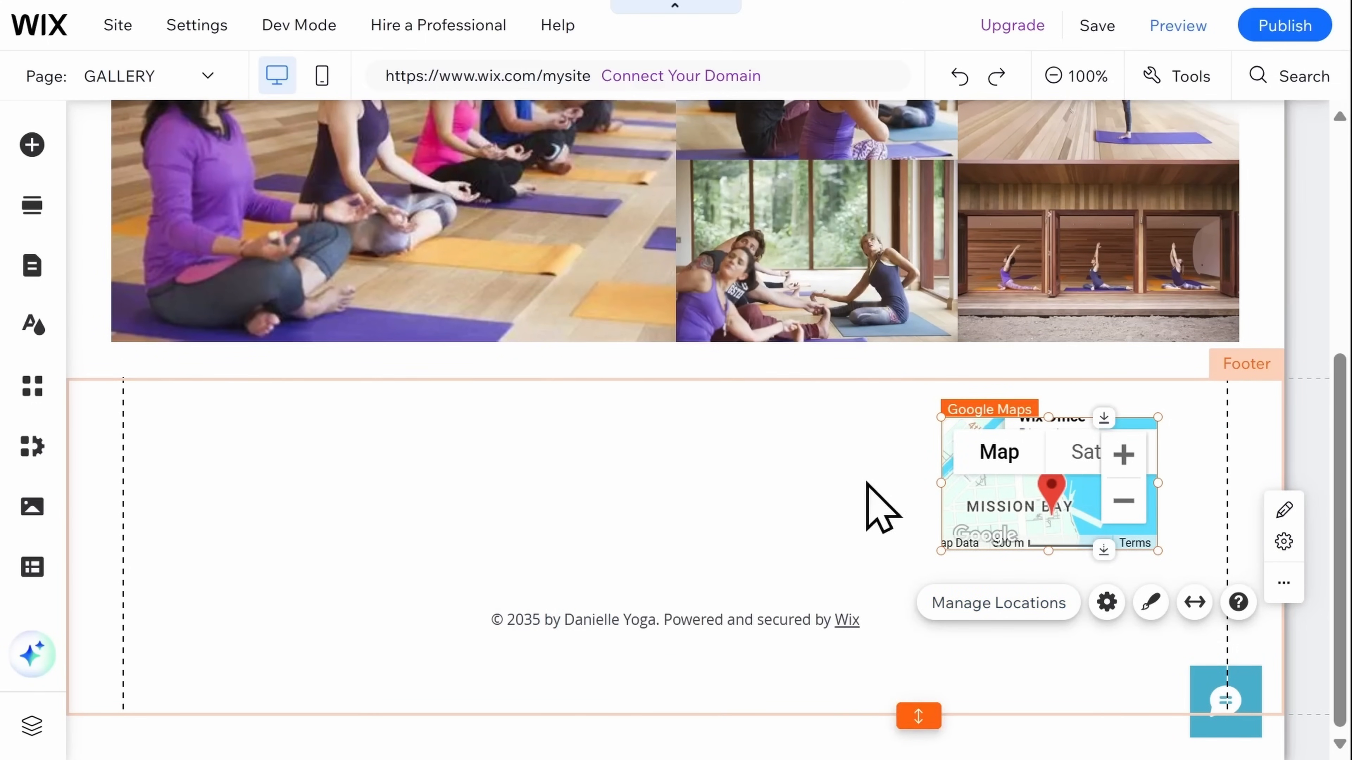
left_click(863, 522)
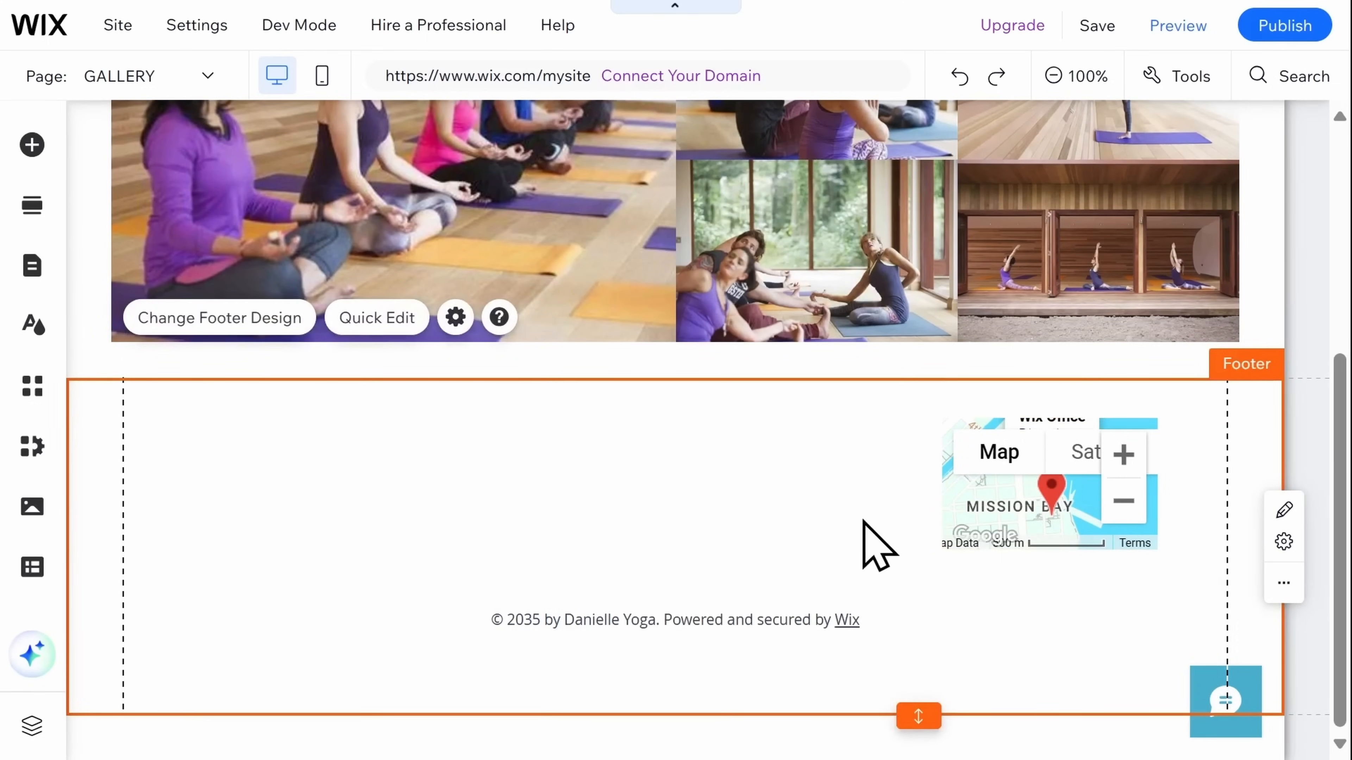
Add the first themed paragraph text to the footer just below the map, and select the copyright line
left_click(32, 145)
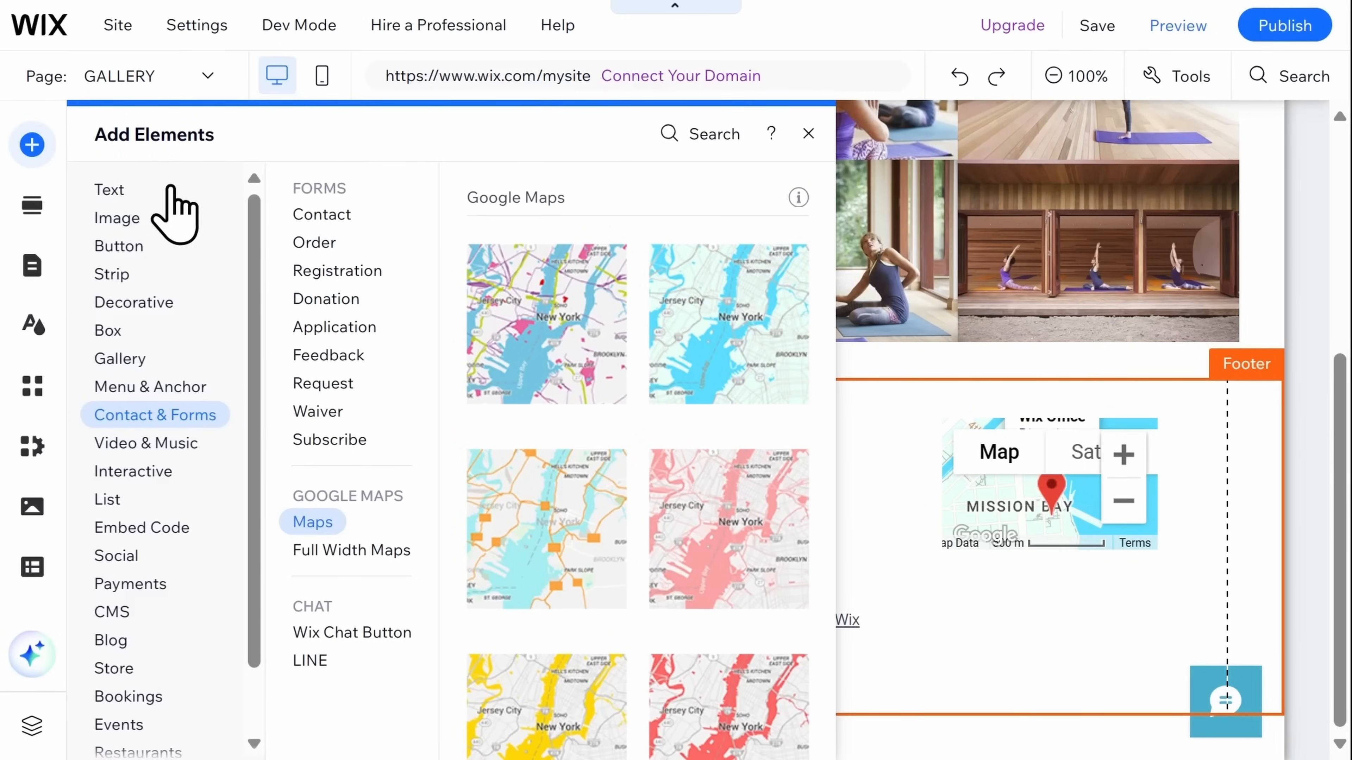
left_click(117, 191)
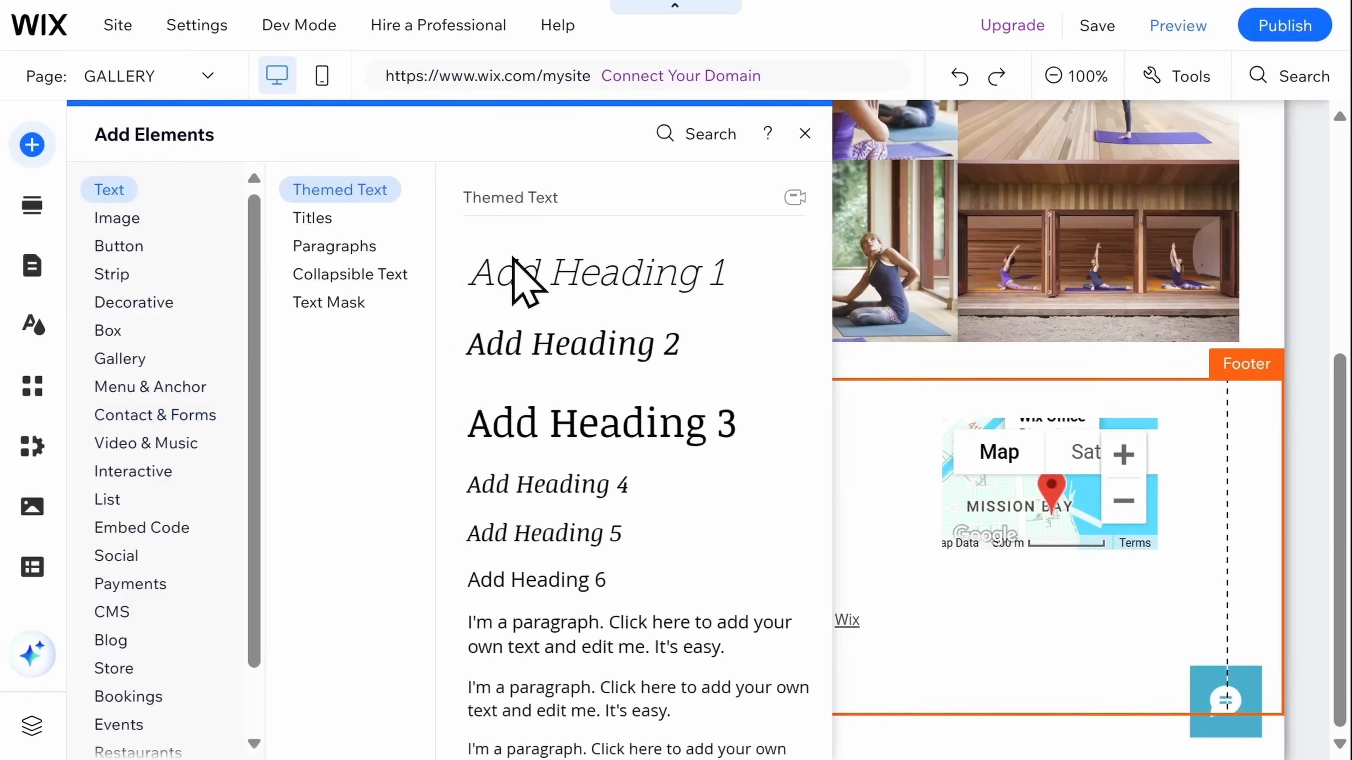
left_click_drag(681, 652, 1101, 596)
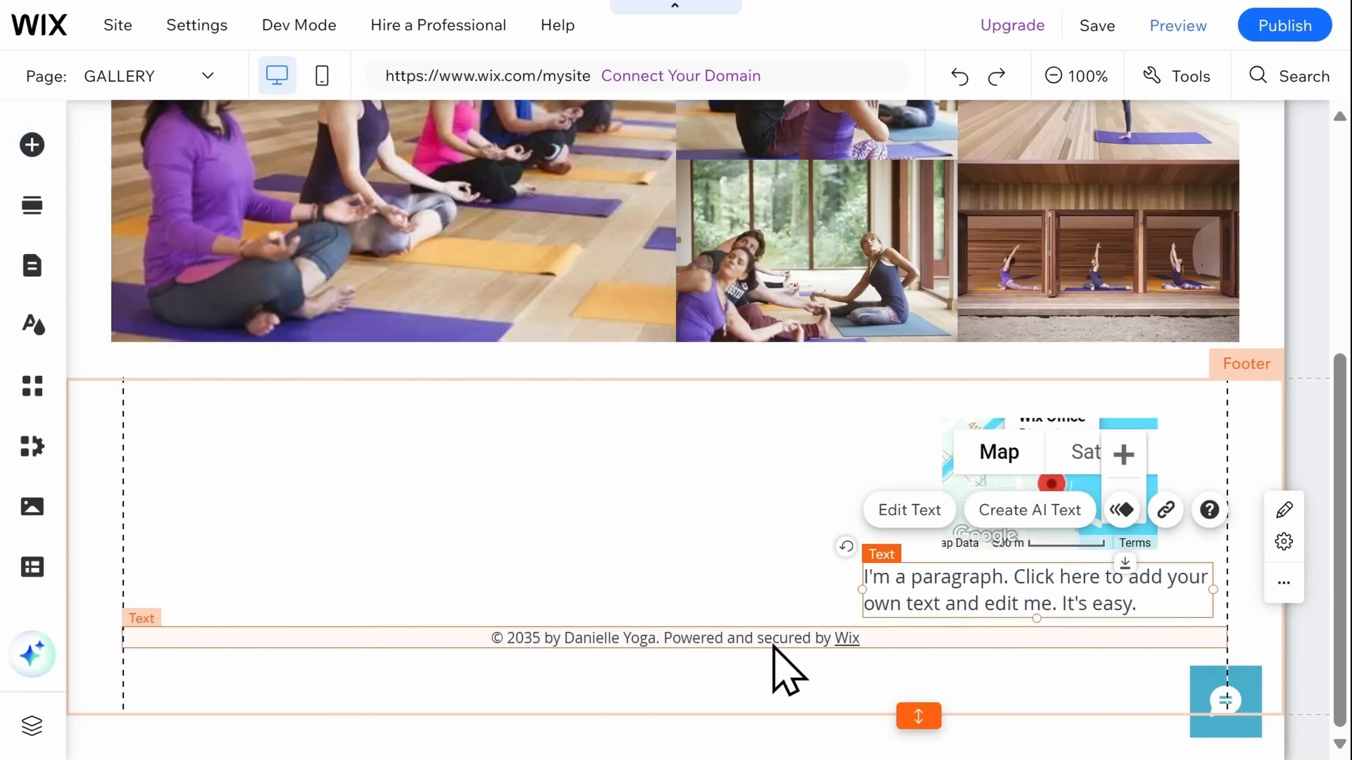
left_click(771, 642)
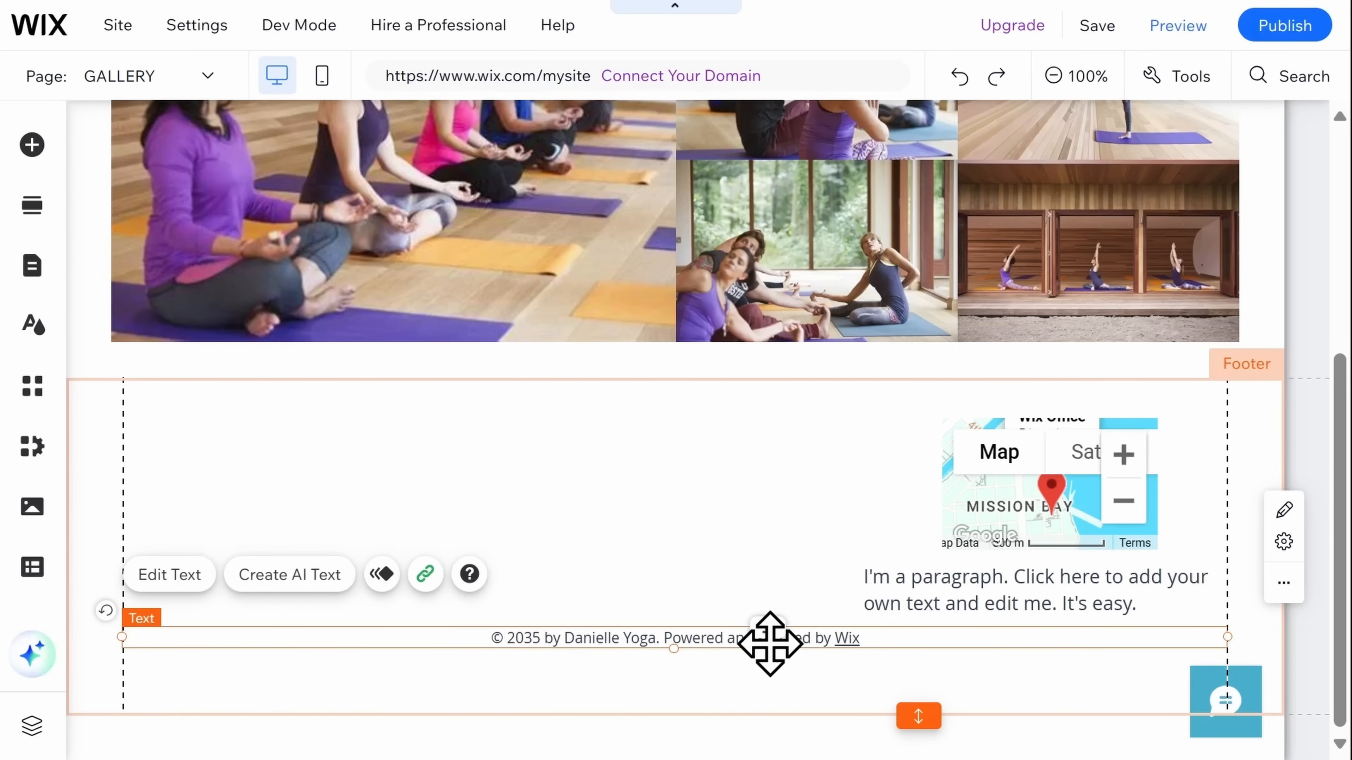
Delete the paragraph text and the Google map from the footer
left_click(897, 598)
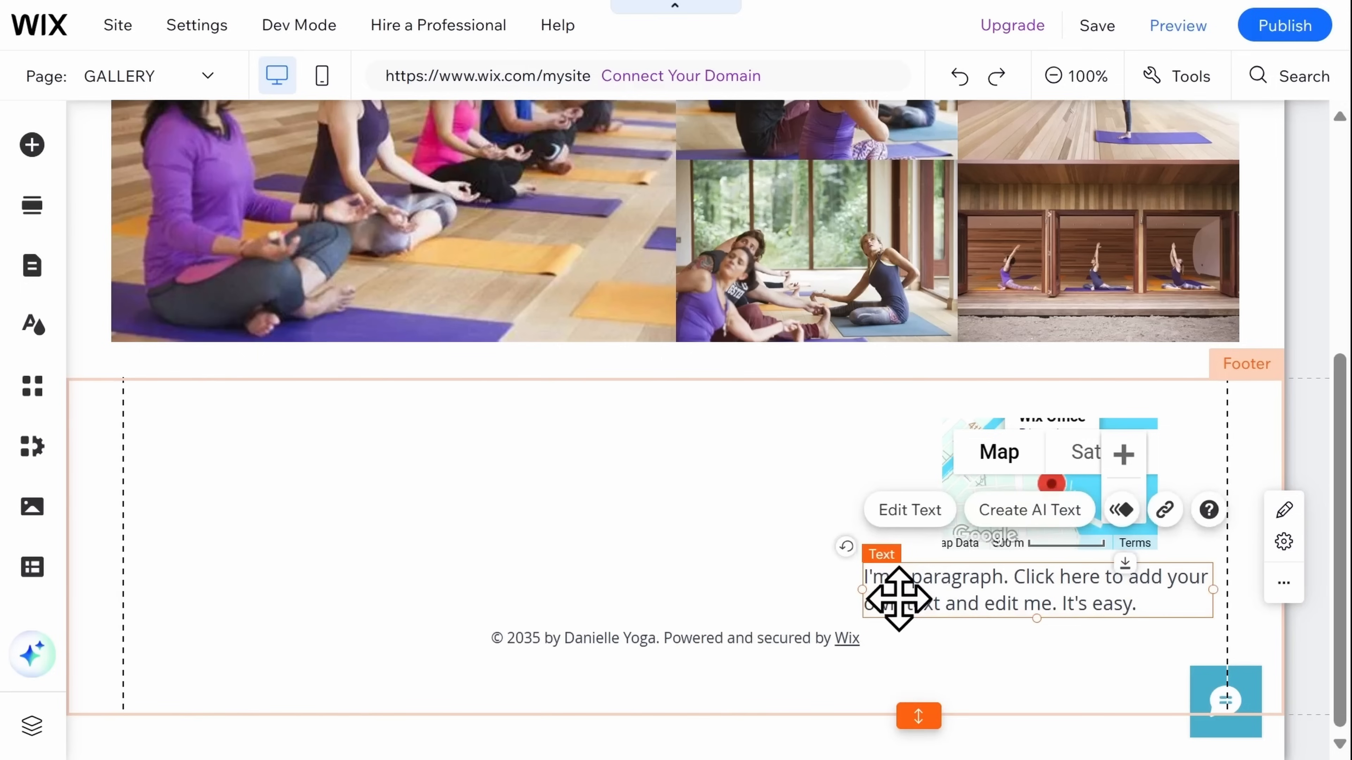
key("Delete")
left_click(980, 544)
key("Delete")
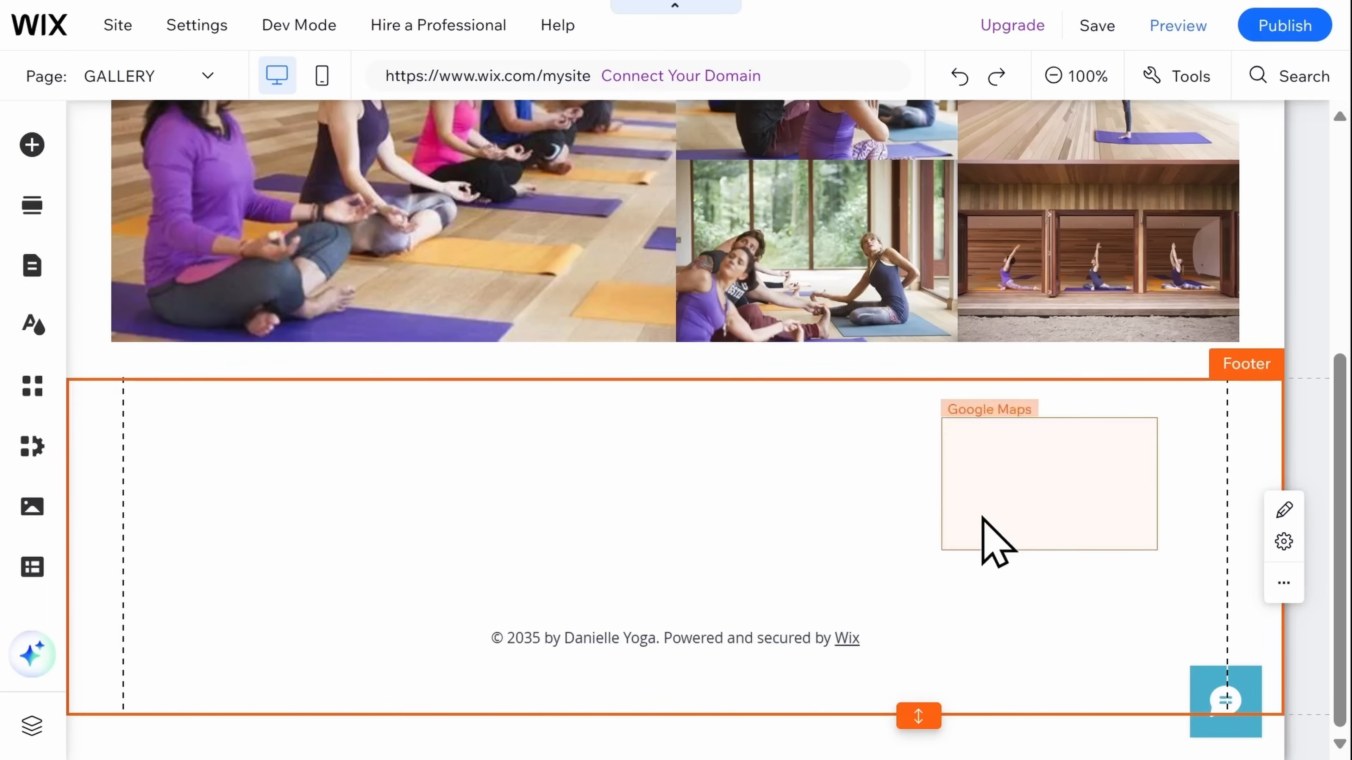
Move the copyright line up near the footer's upper edge and shorten the footer to fit it
left_click_drag(790, 640, 780, 412)
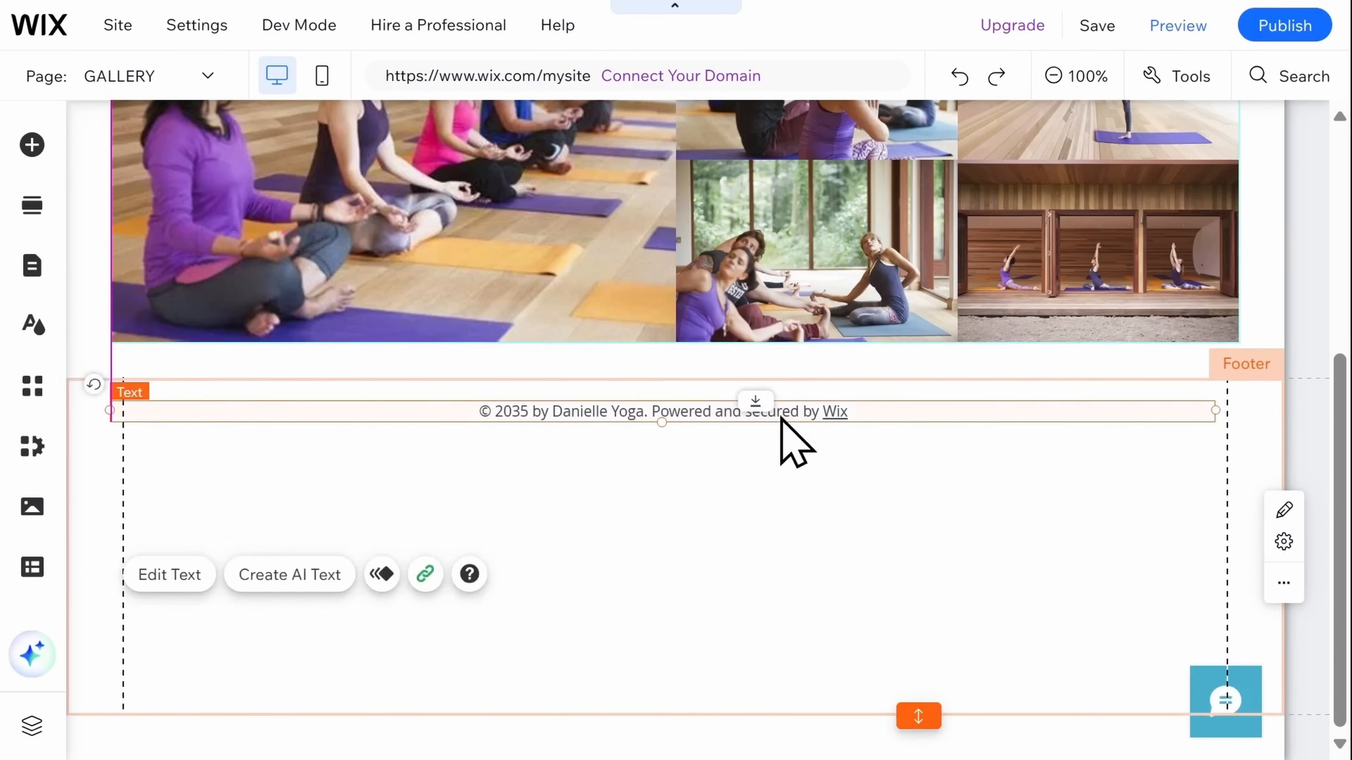
left_click_drag(919, 714, 920, 588)
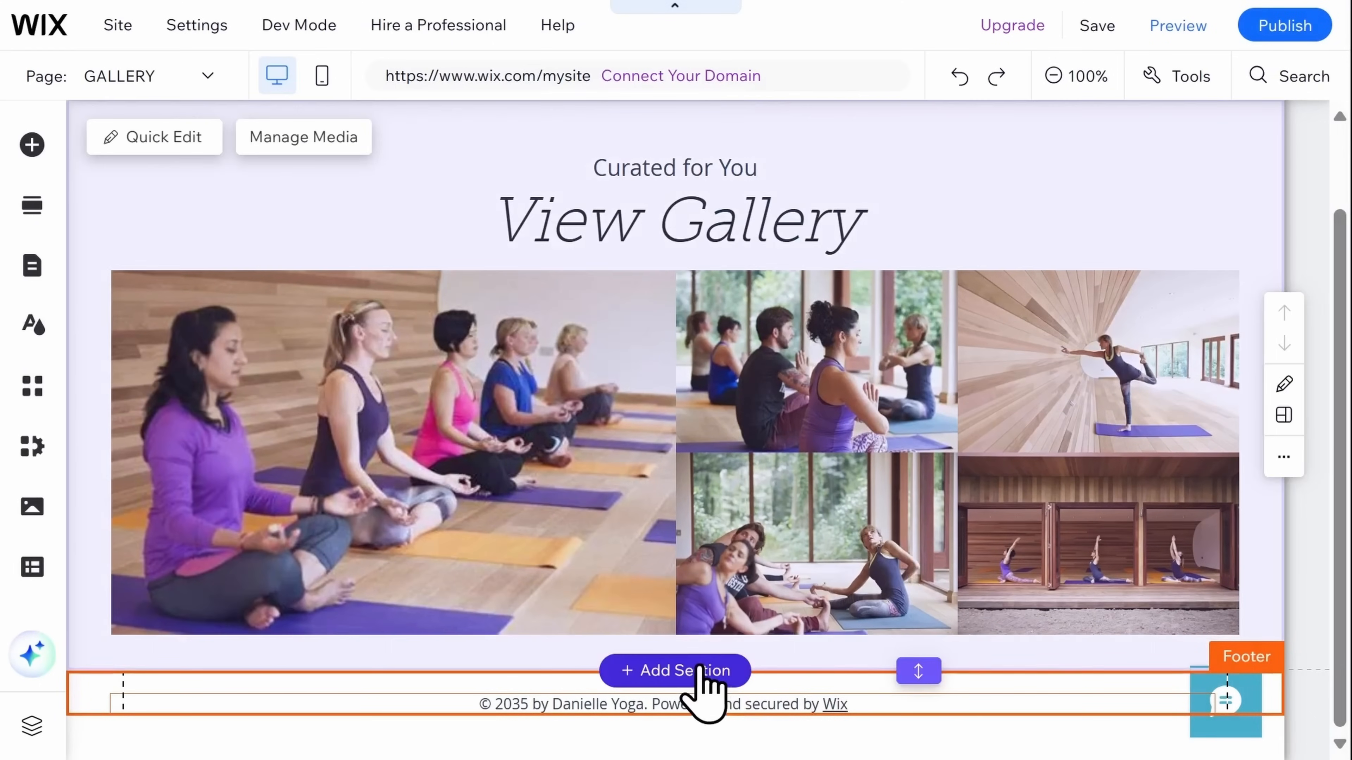
Add the four-column Contact section with Address, Phone, Email and Connect between the gallery and the footer
left_click(699, 670)
left_click(133, 423)
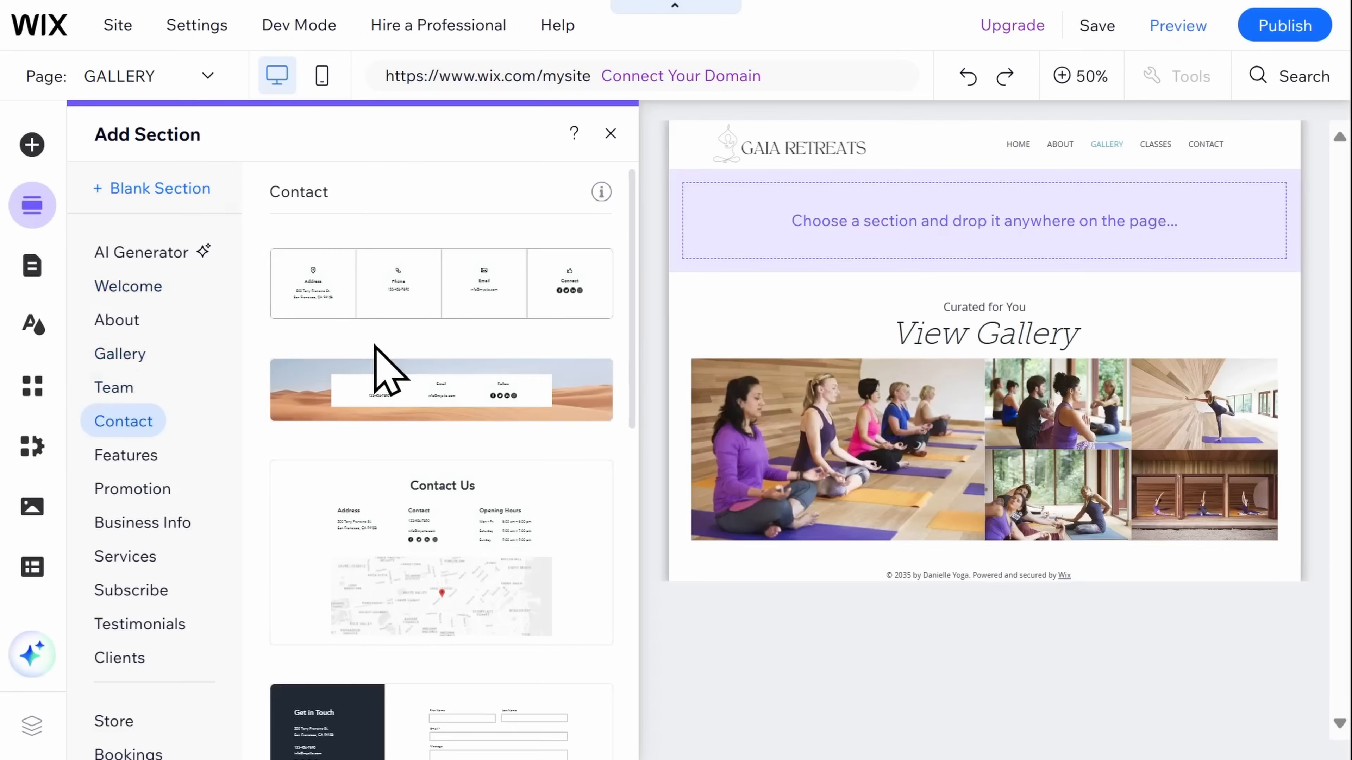
left_click_drag(386, 314, 911, 594)
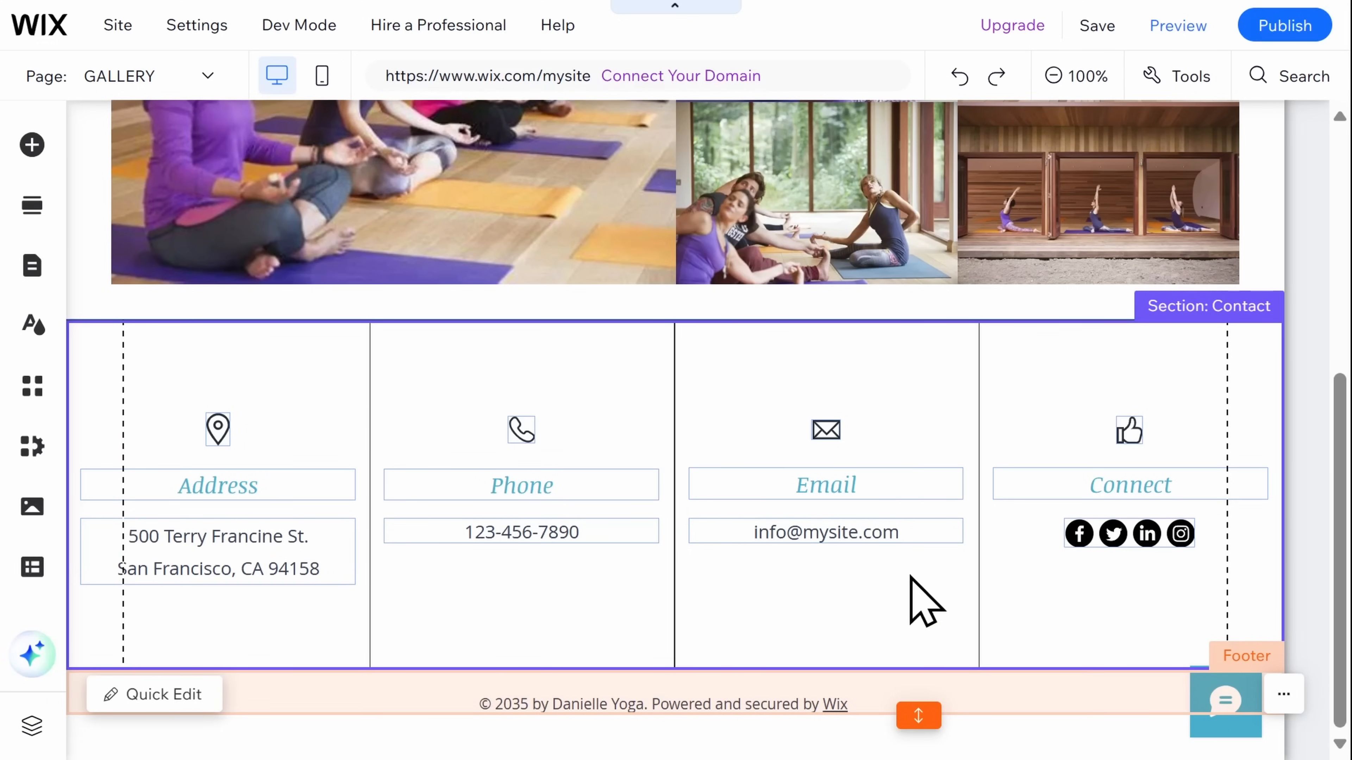
Set the contact strip to show on all pages and extend the Gallery section's lower edge slightly
right_click(911, 576)
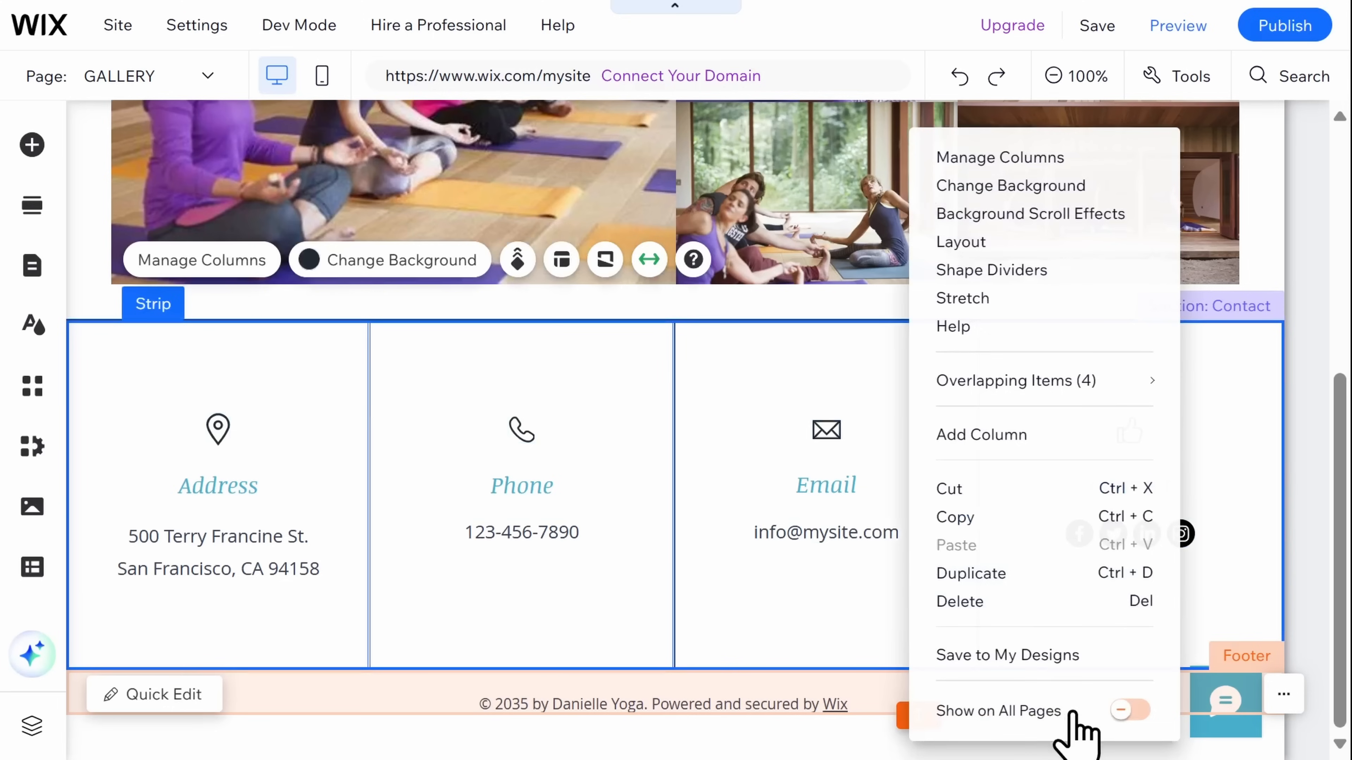
left_click(1126, 710)
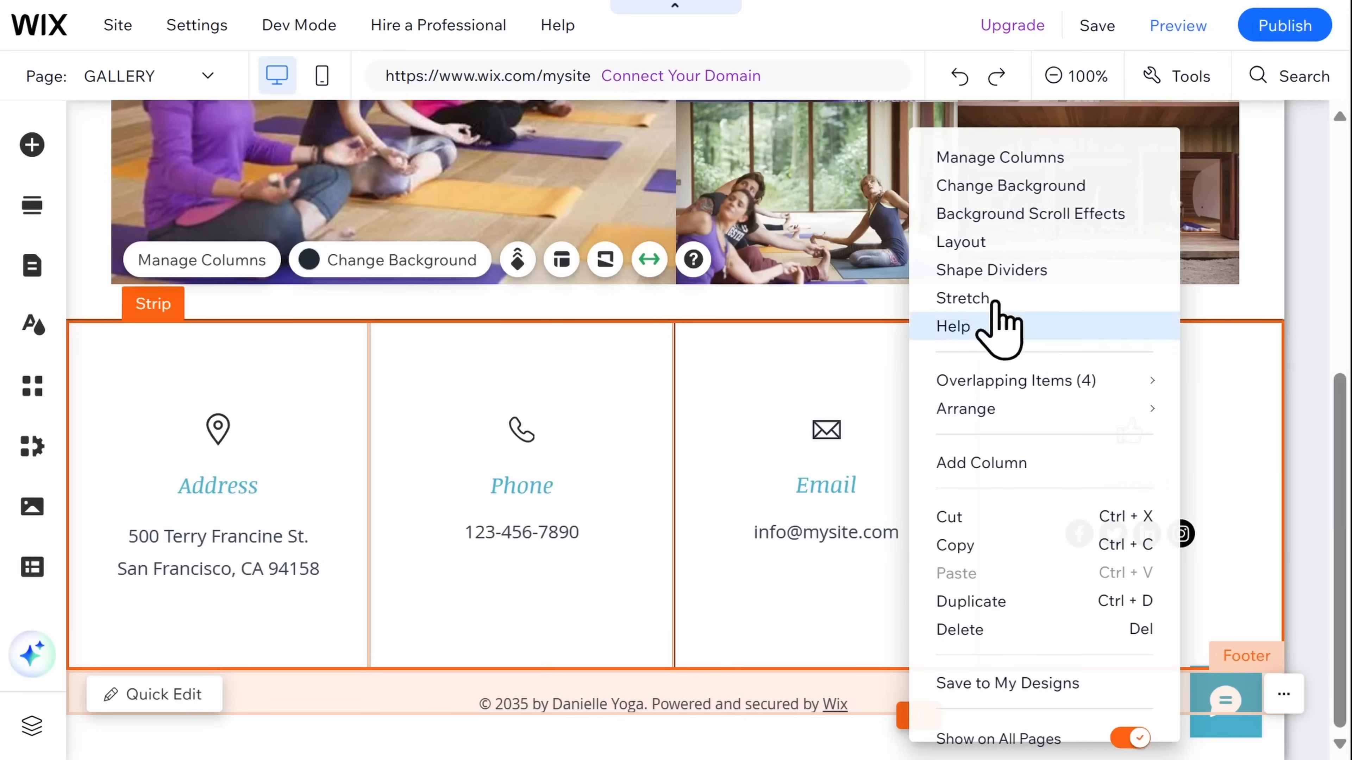
left_click(884, 318)
left_click_drag(920, 320, 928, 372)
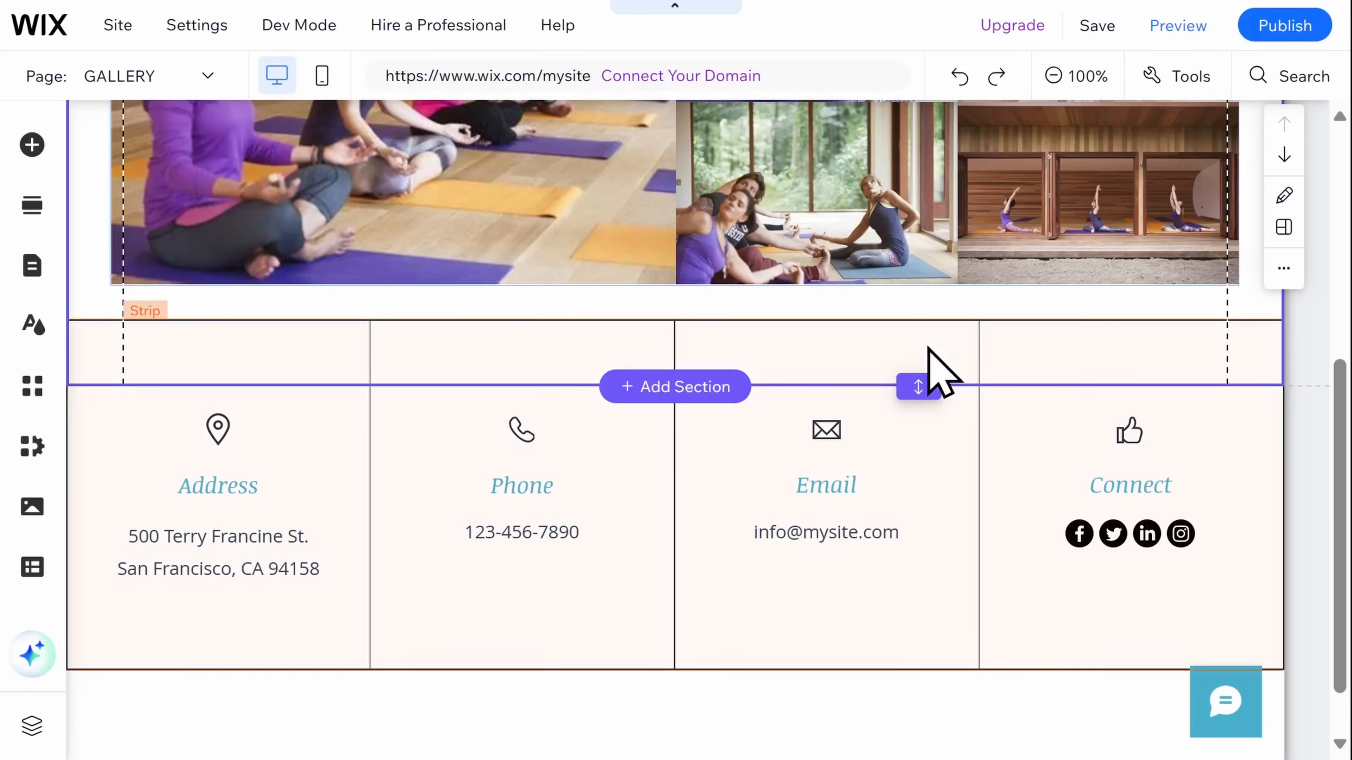
Go to the CONTACT anchor on the home page
scroll(929, 349, "up", 8)
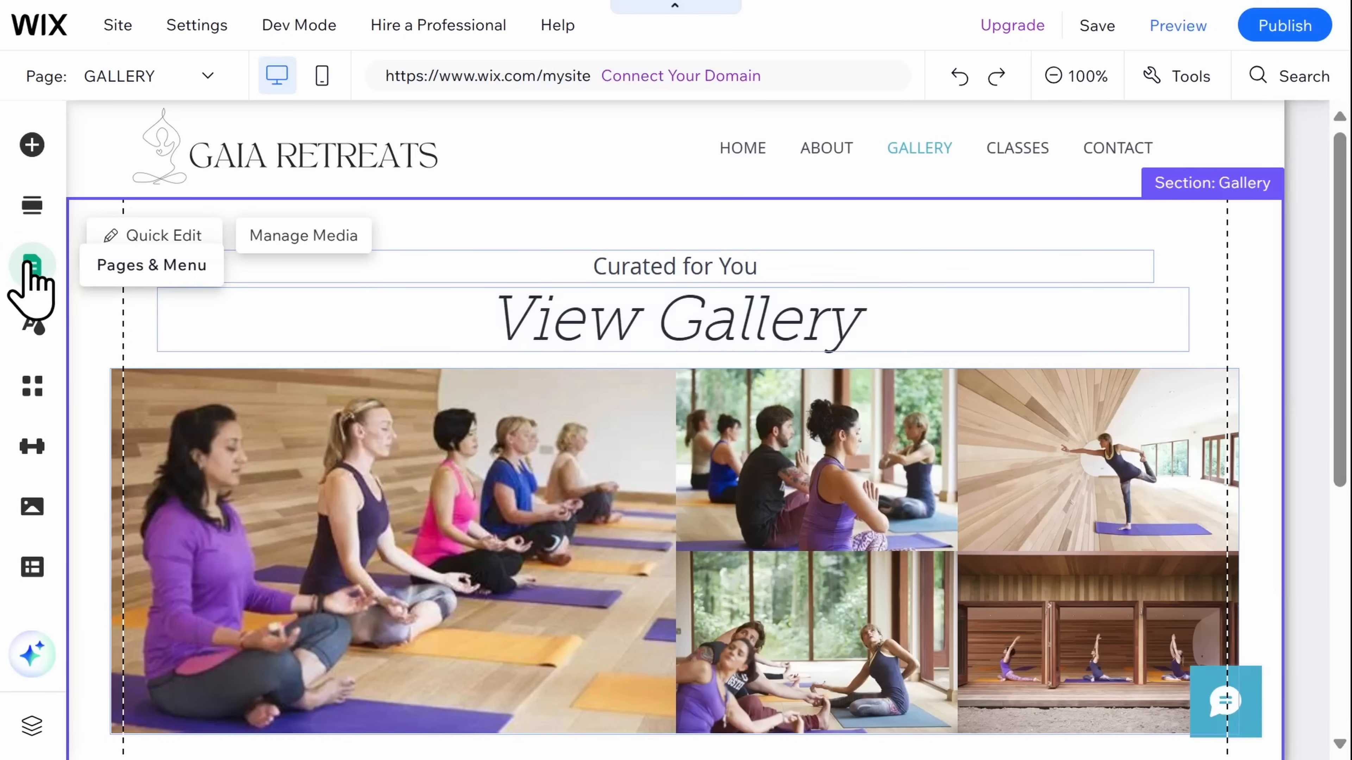
left_click(31, 288)
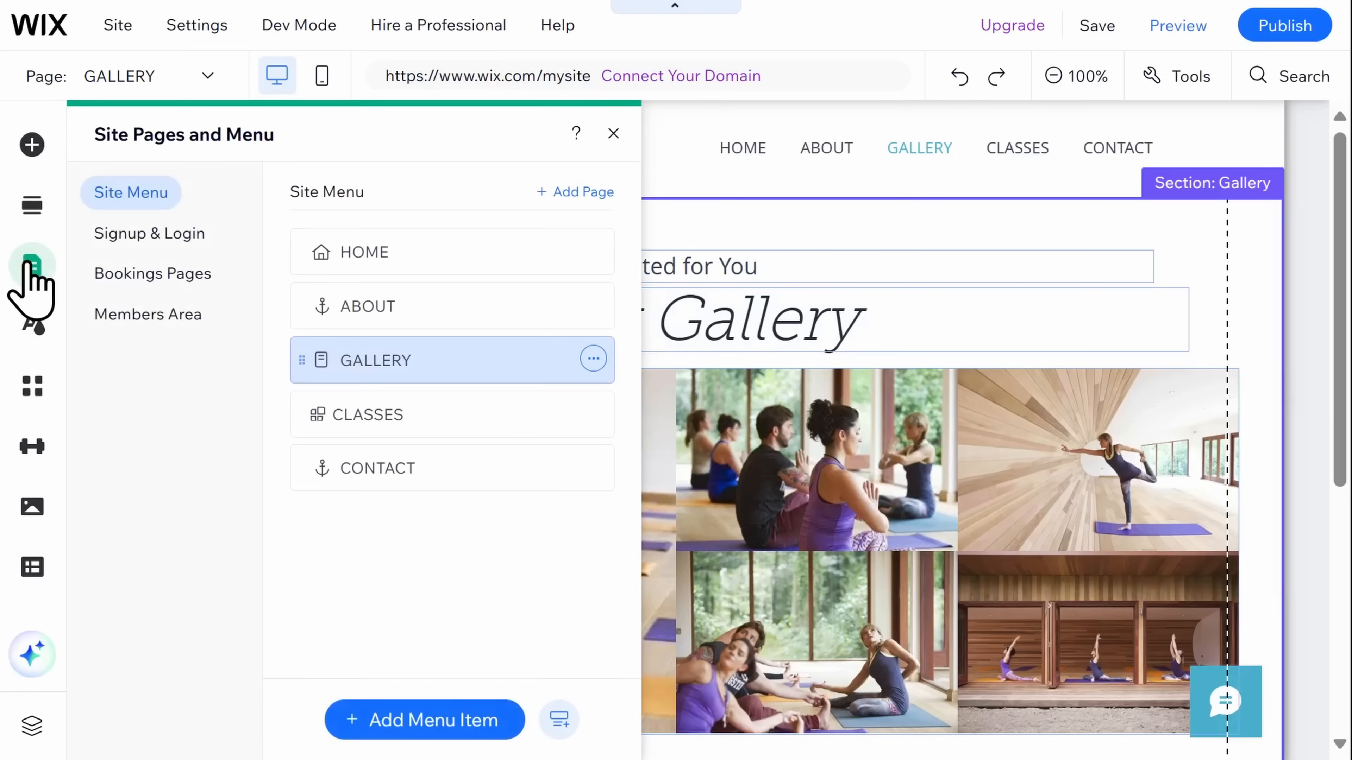
left_click(436, 460)
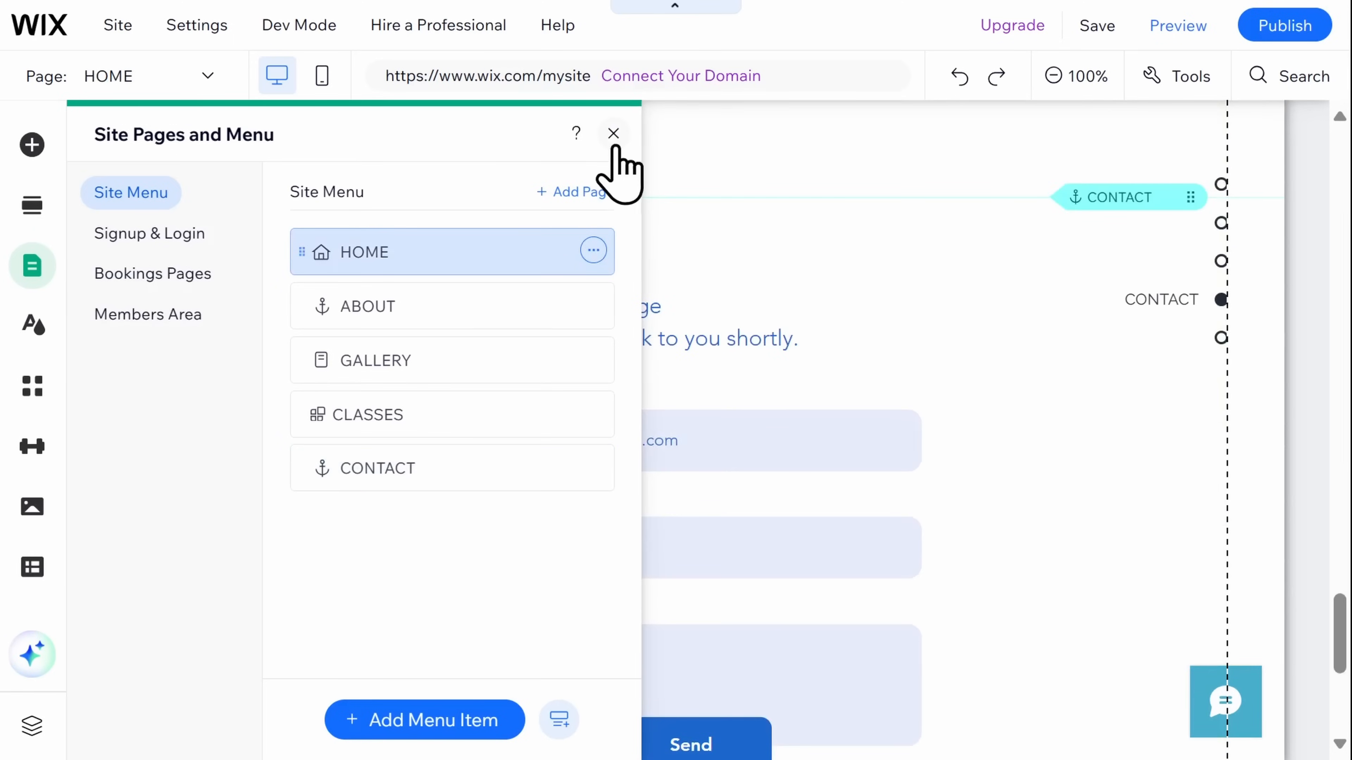
left_click(613, 133)
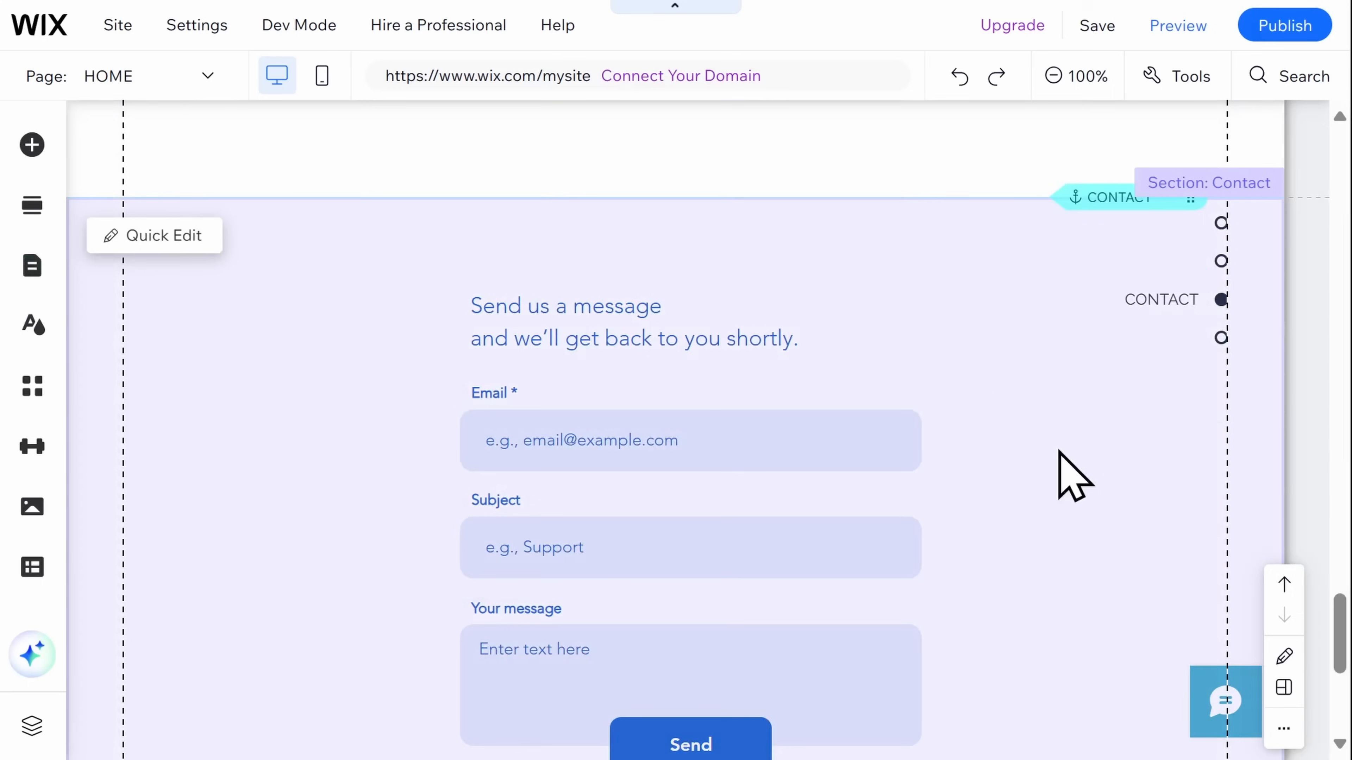
Review the home page contact form's settings, including email notifications, submit message and automations
scroll(1056, 469, "down", 2)
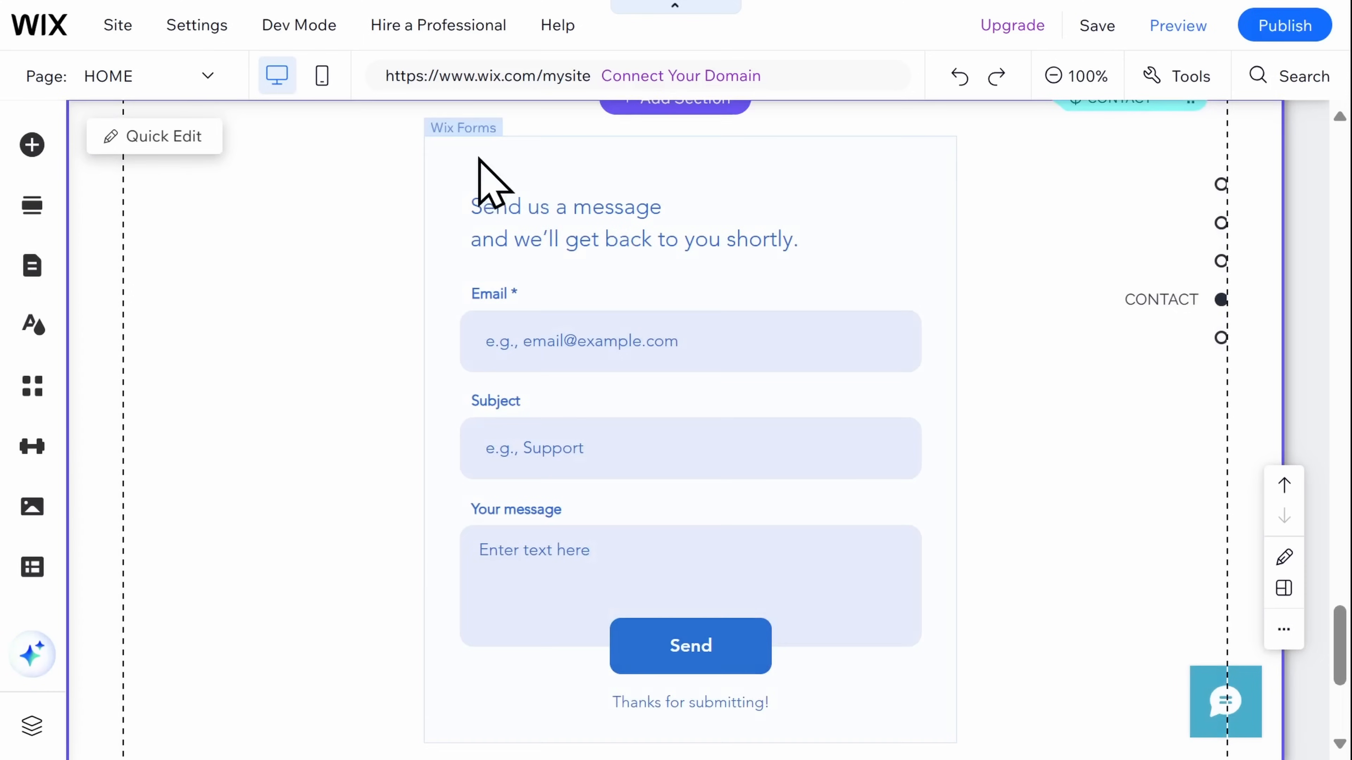
left_click(478, 158)
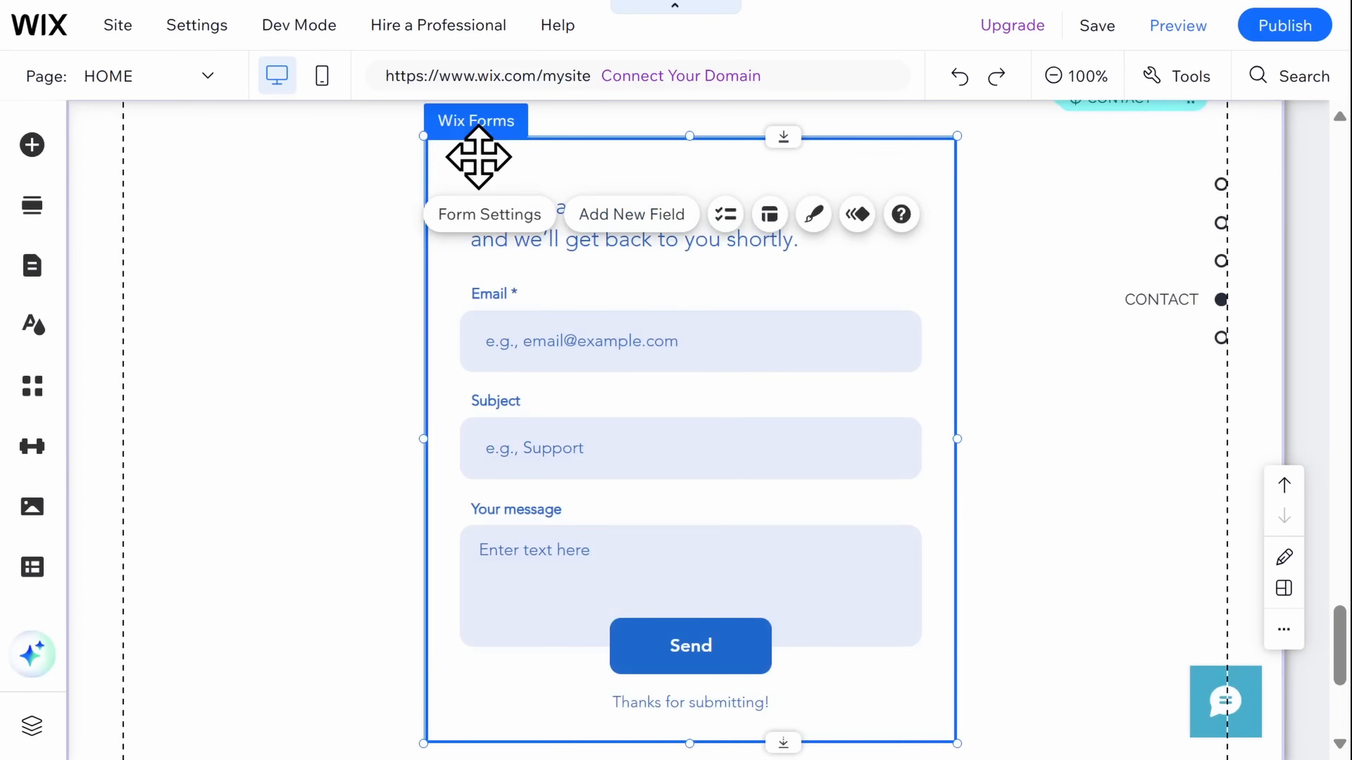
left_click(494, 223)
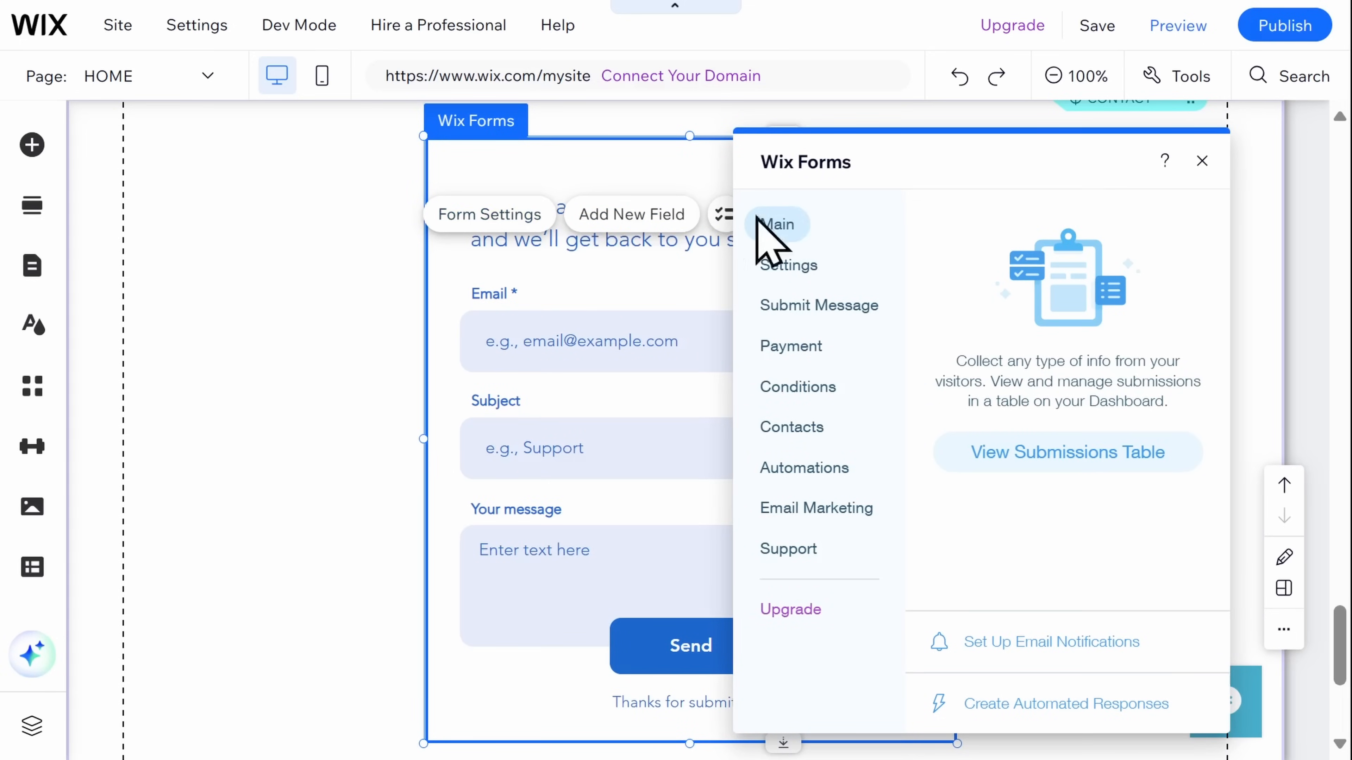
left_click(810, 265)
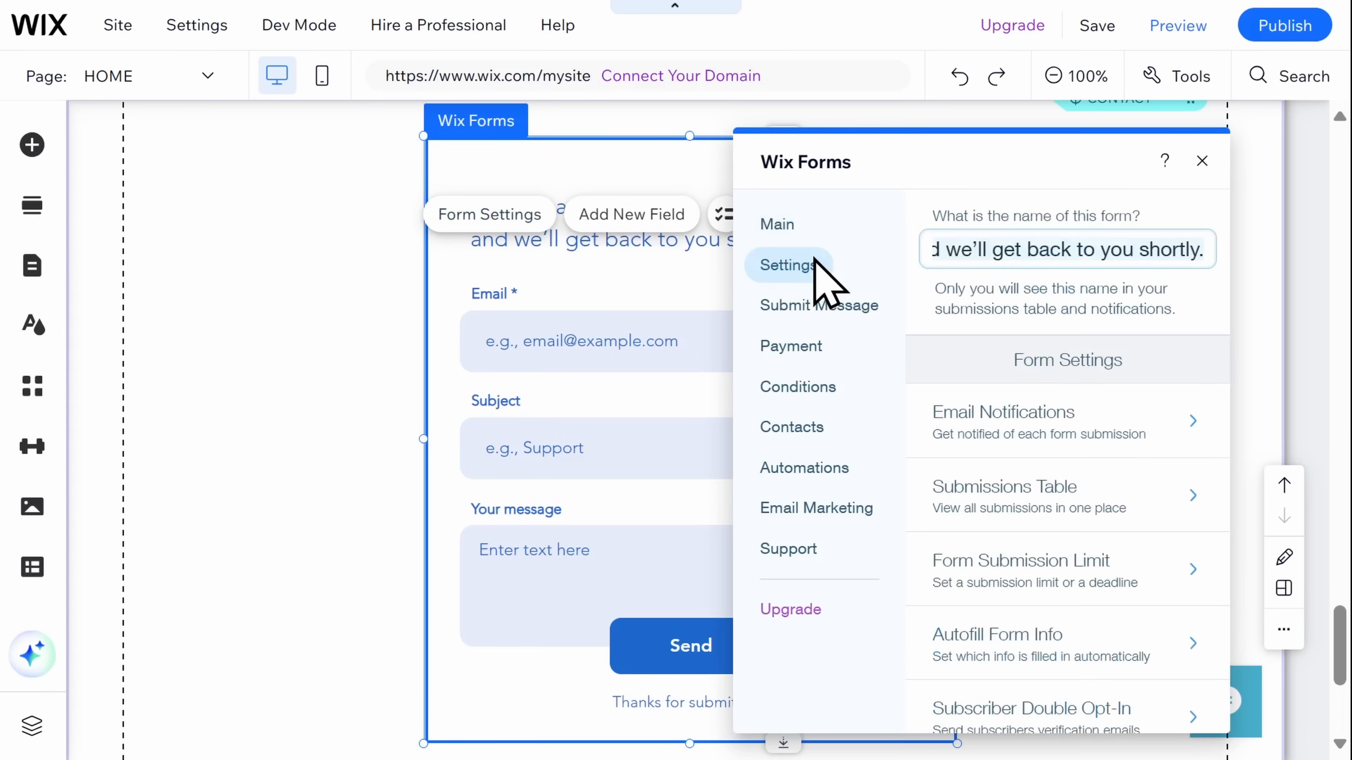
left_click(973, 418)
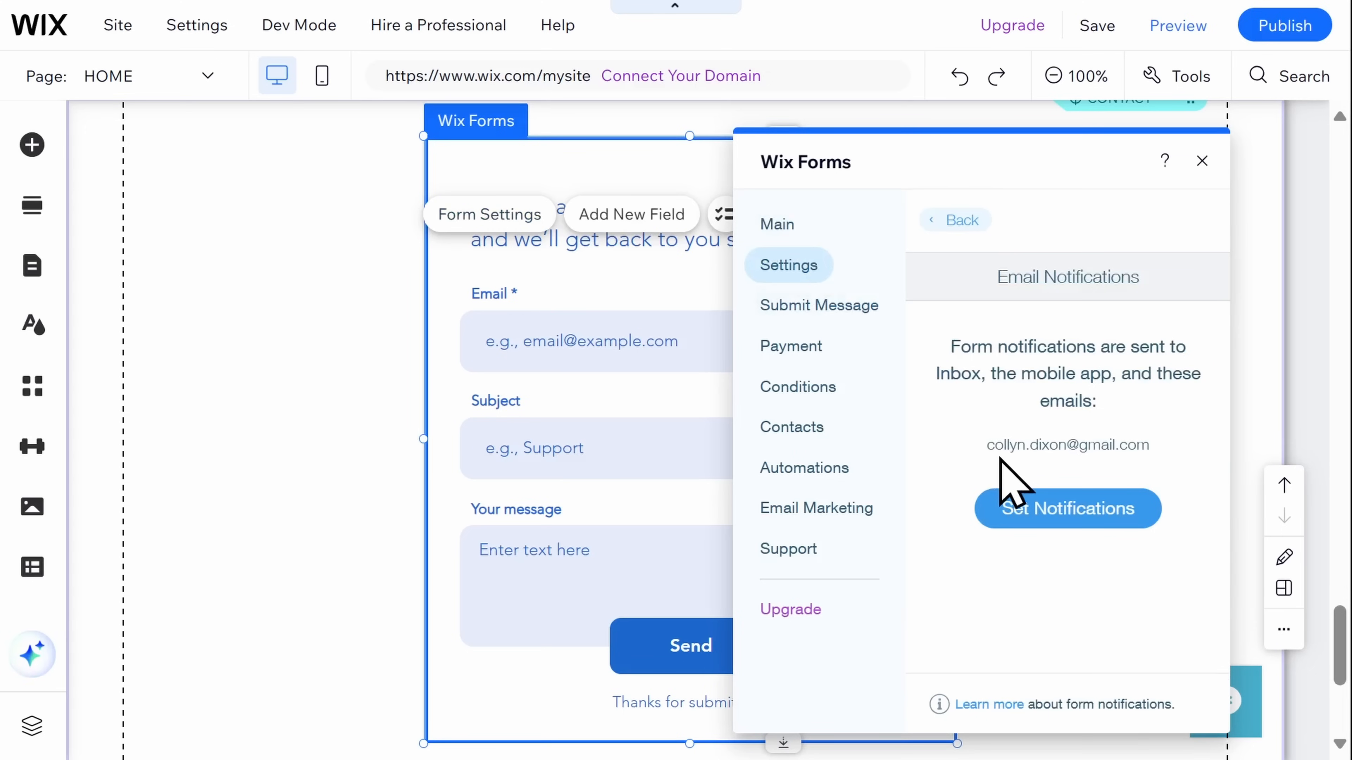
left_click(803, 308)
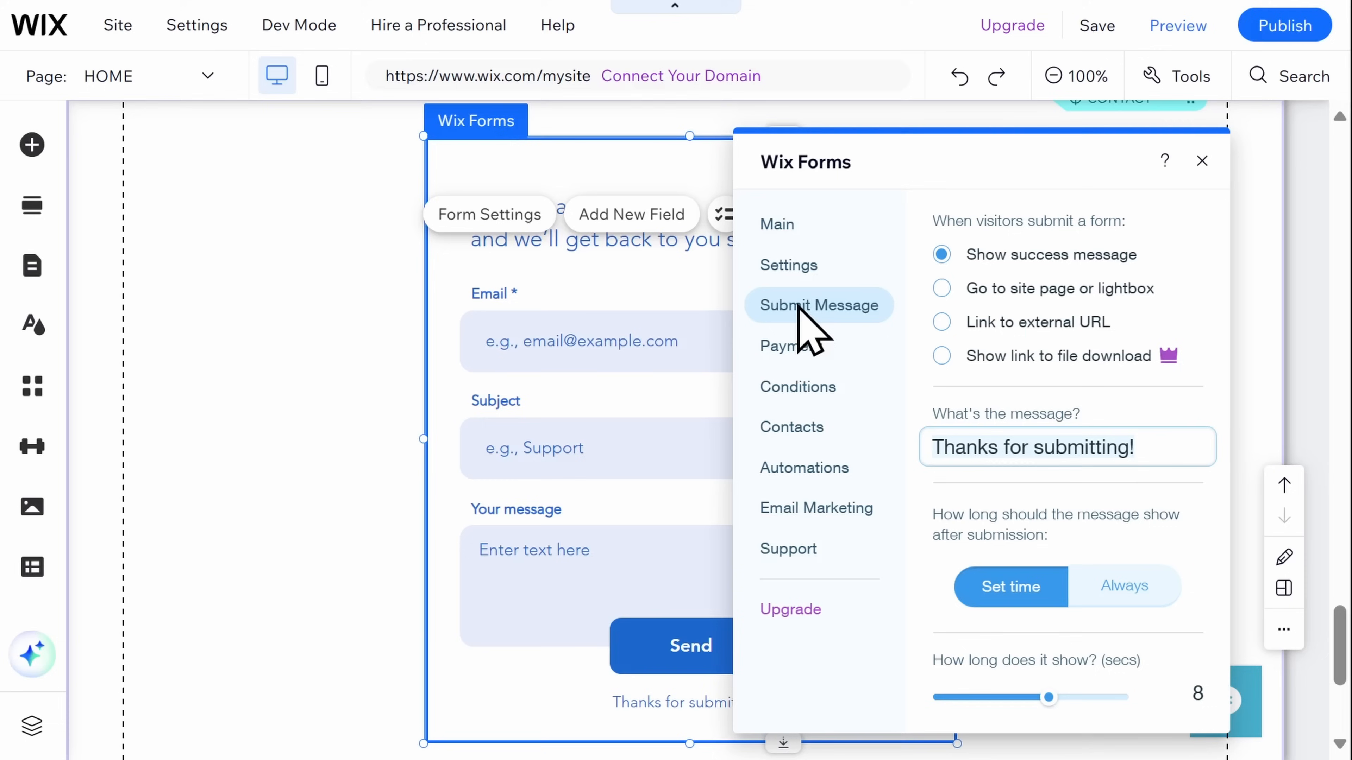
left_click(826, 463)
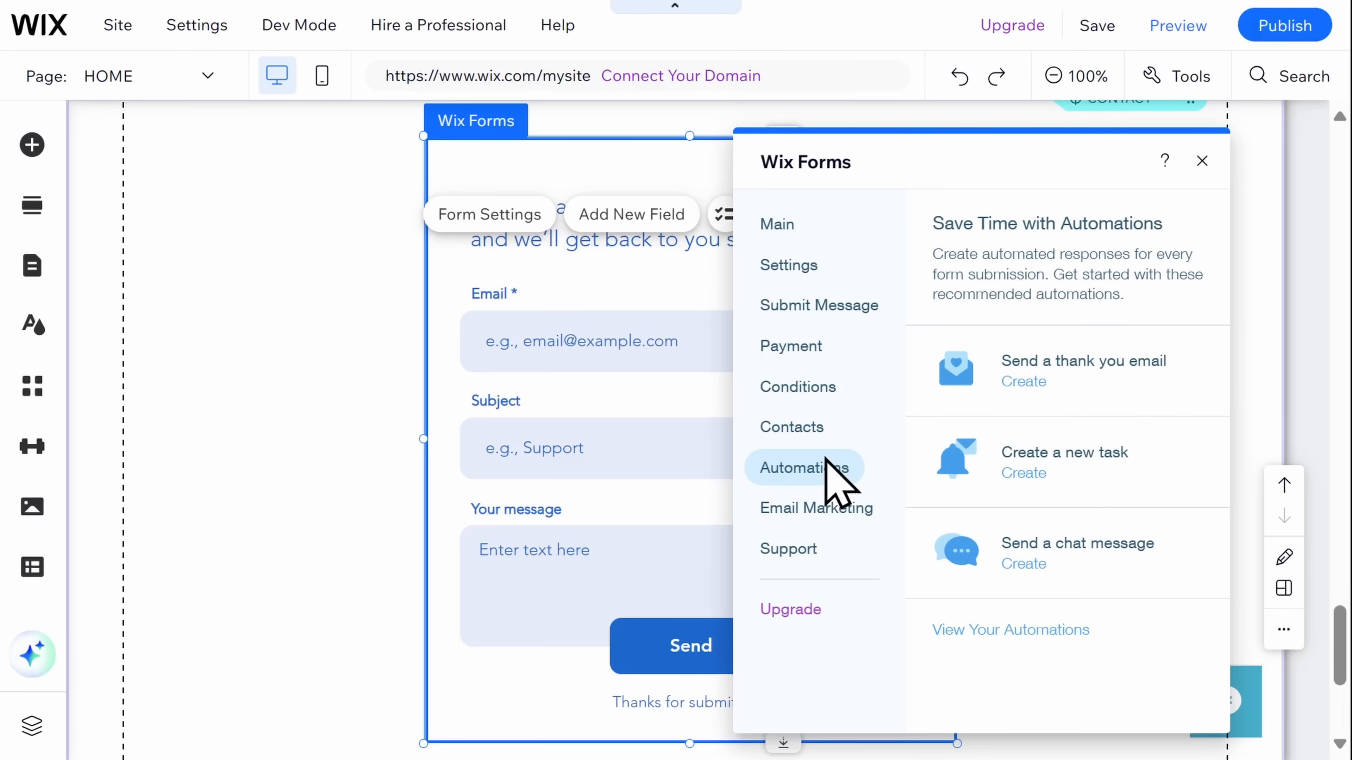
left_click(379, 475)
Add a blank page to the site and name it CONTACT US
scroll(302, 482, "up", 3)
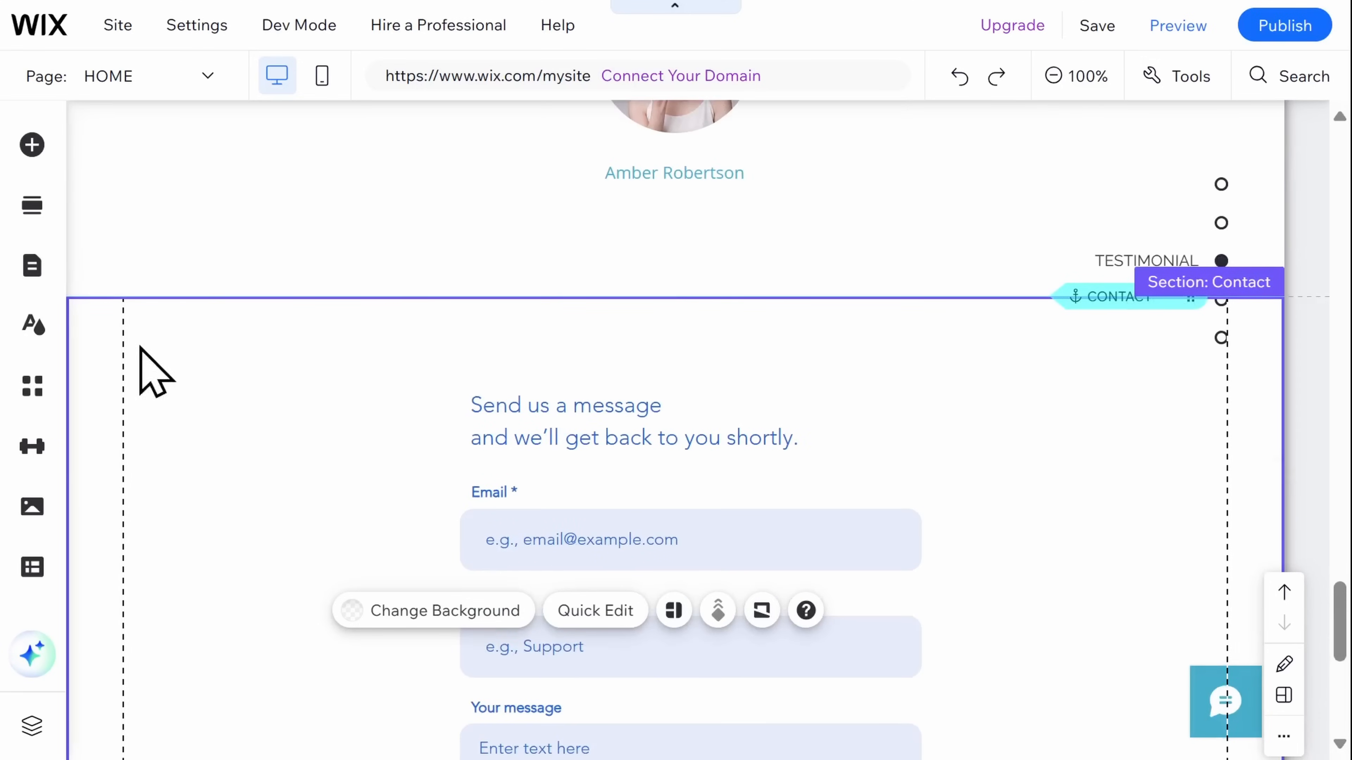
left_click(31, 263)
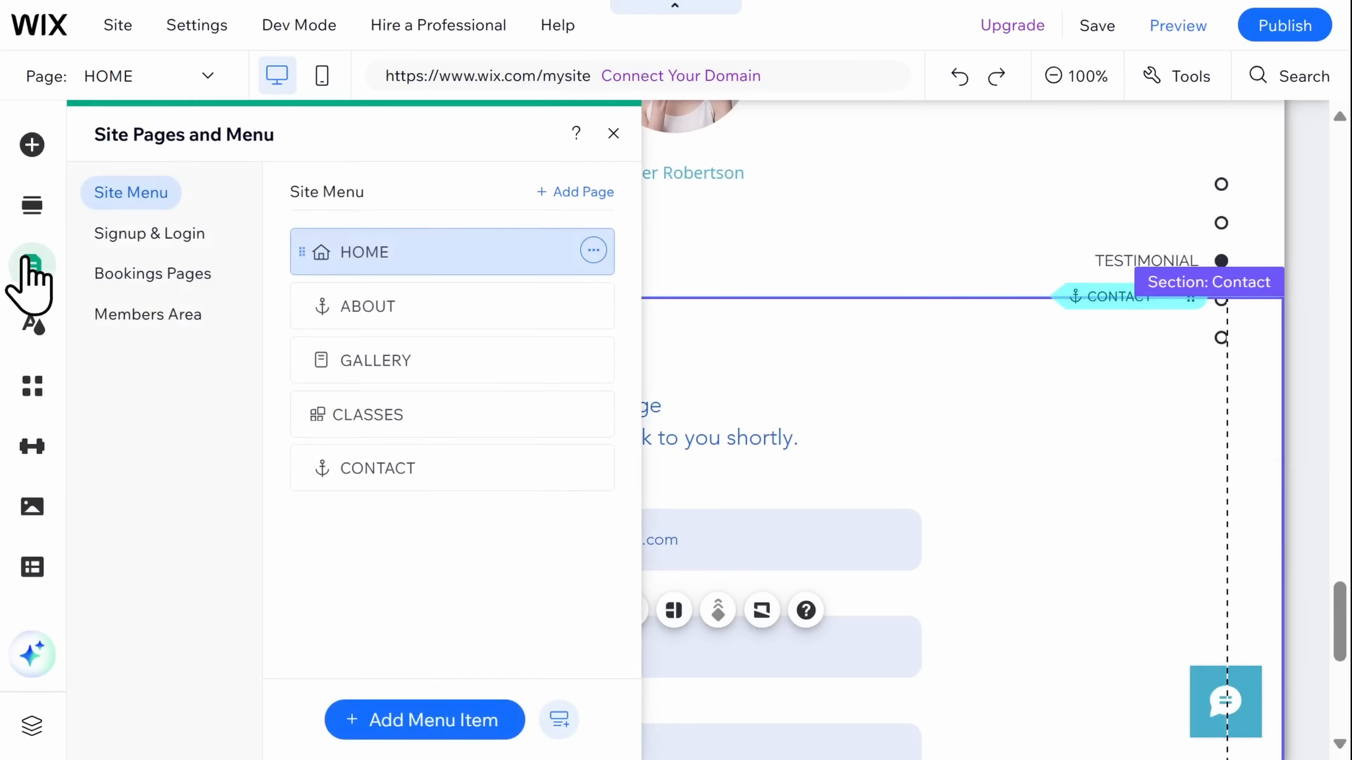
left_click(597, 193)
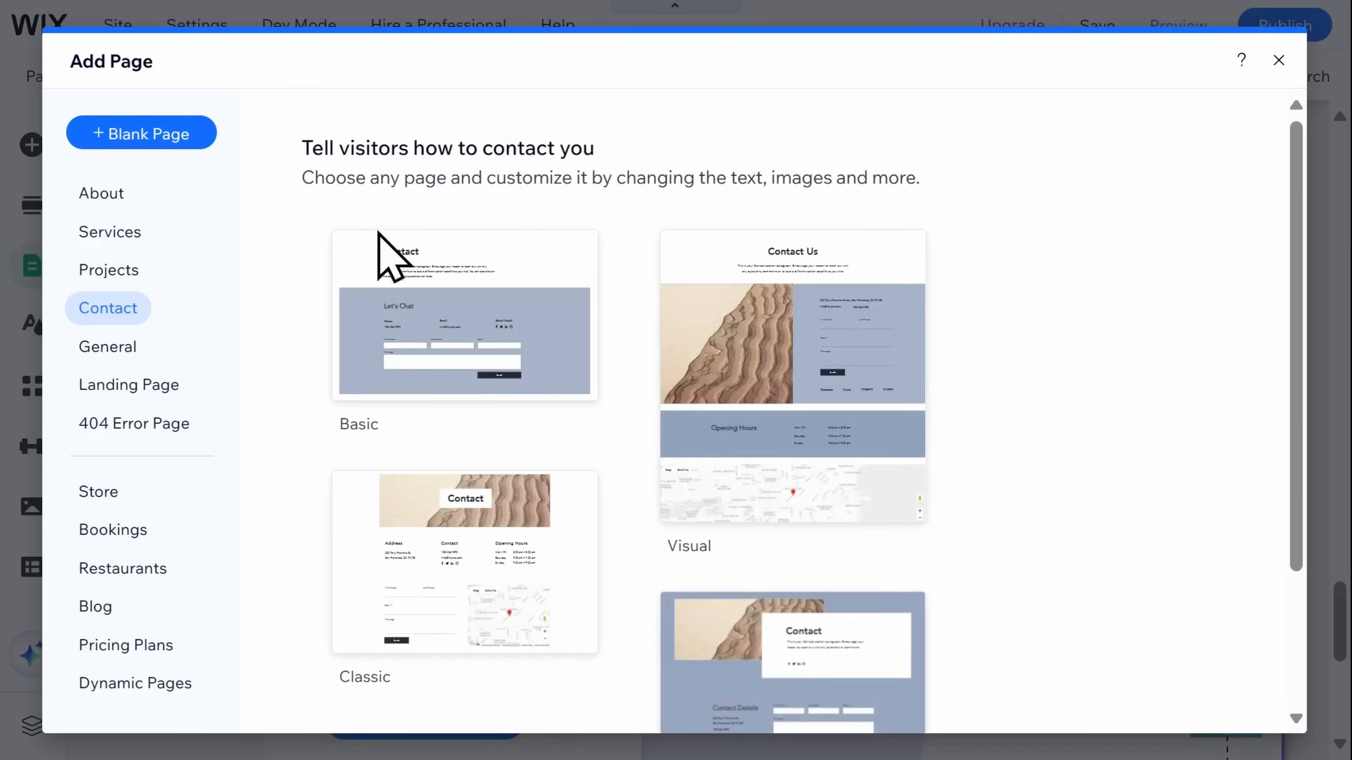
scroll(311, 303, "down", 5)
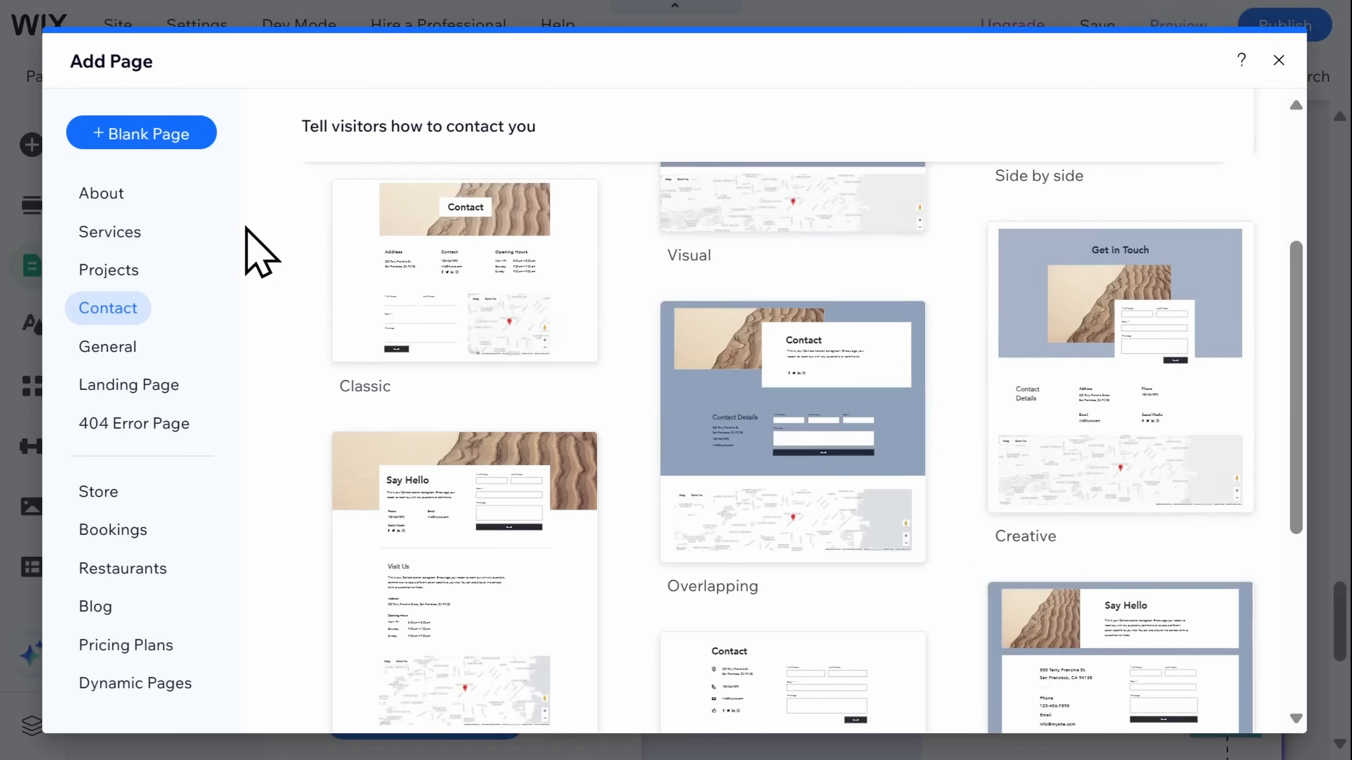
left_click(169, 140)
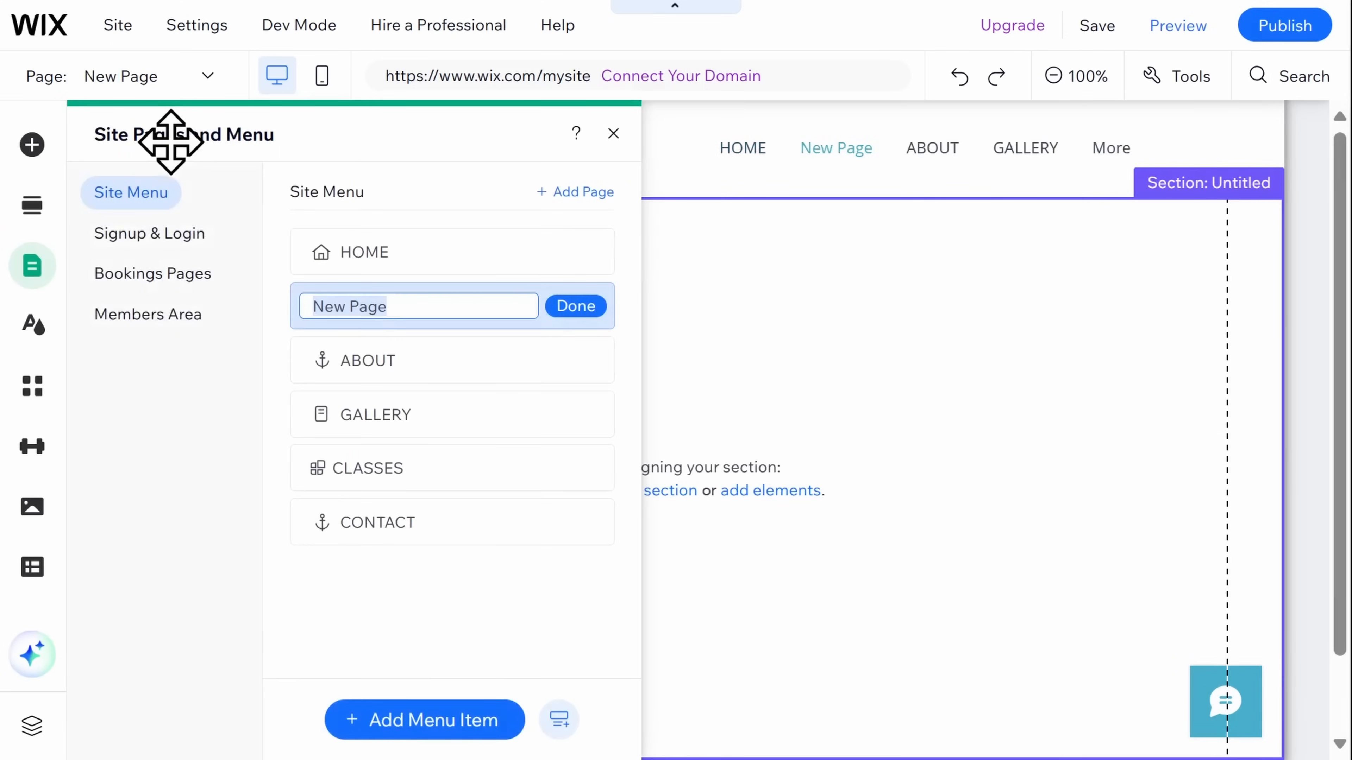
type("CONTAC")
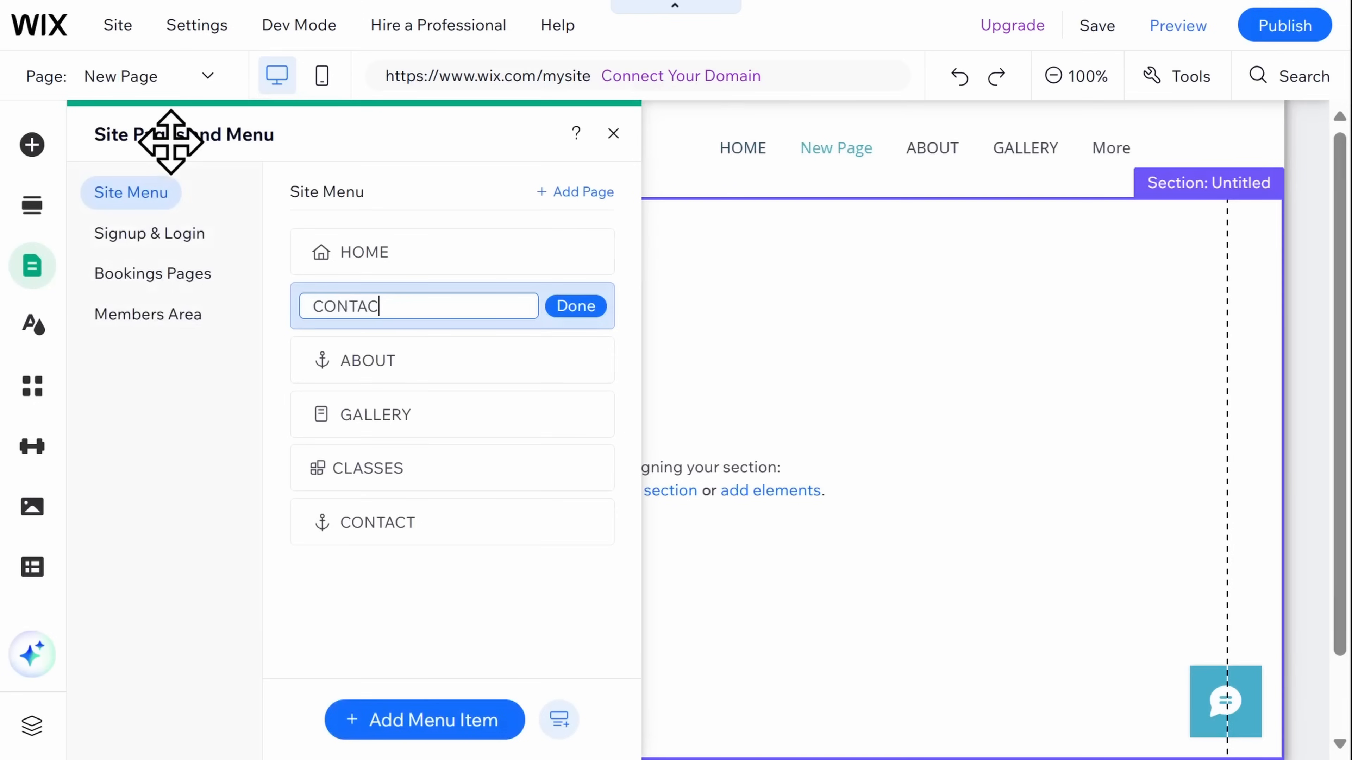
type("T US")
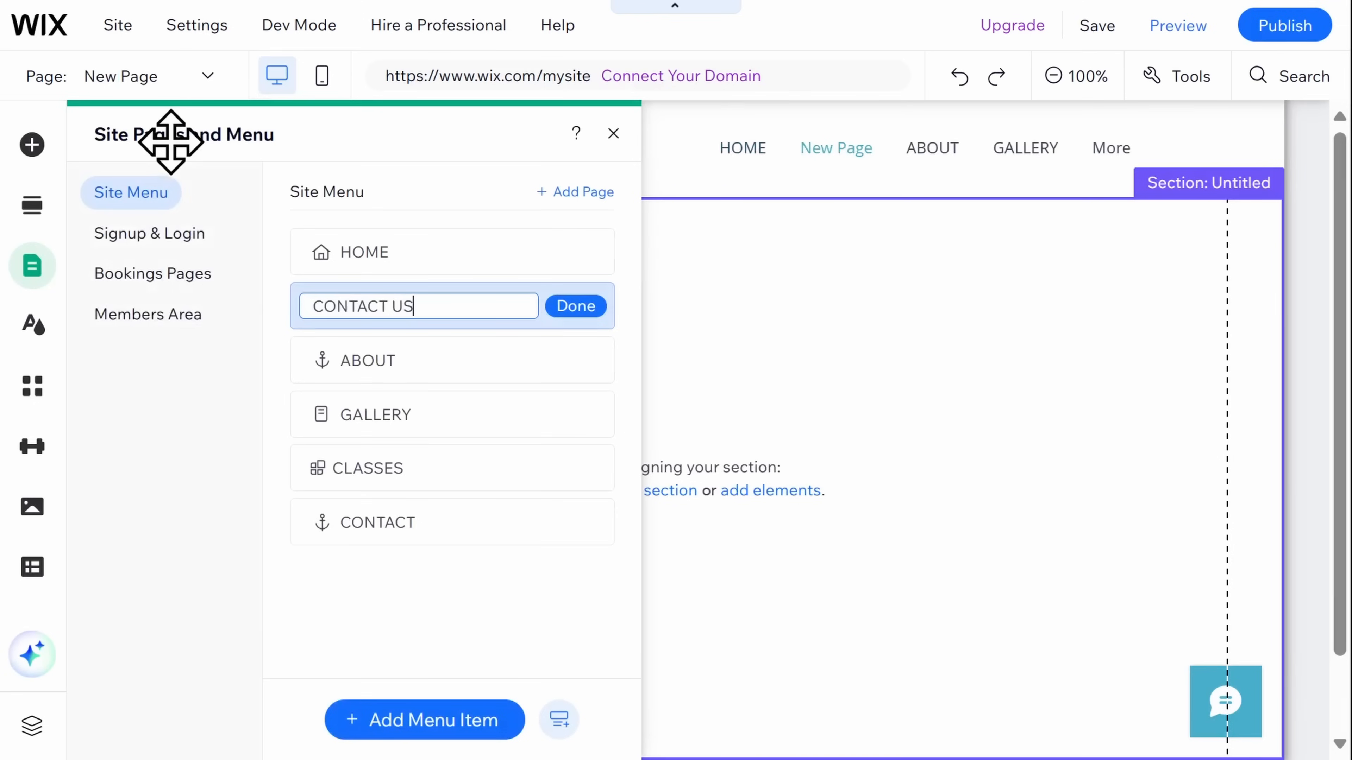
left_click(581, 318)
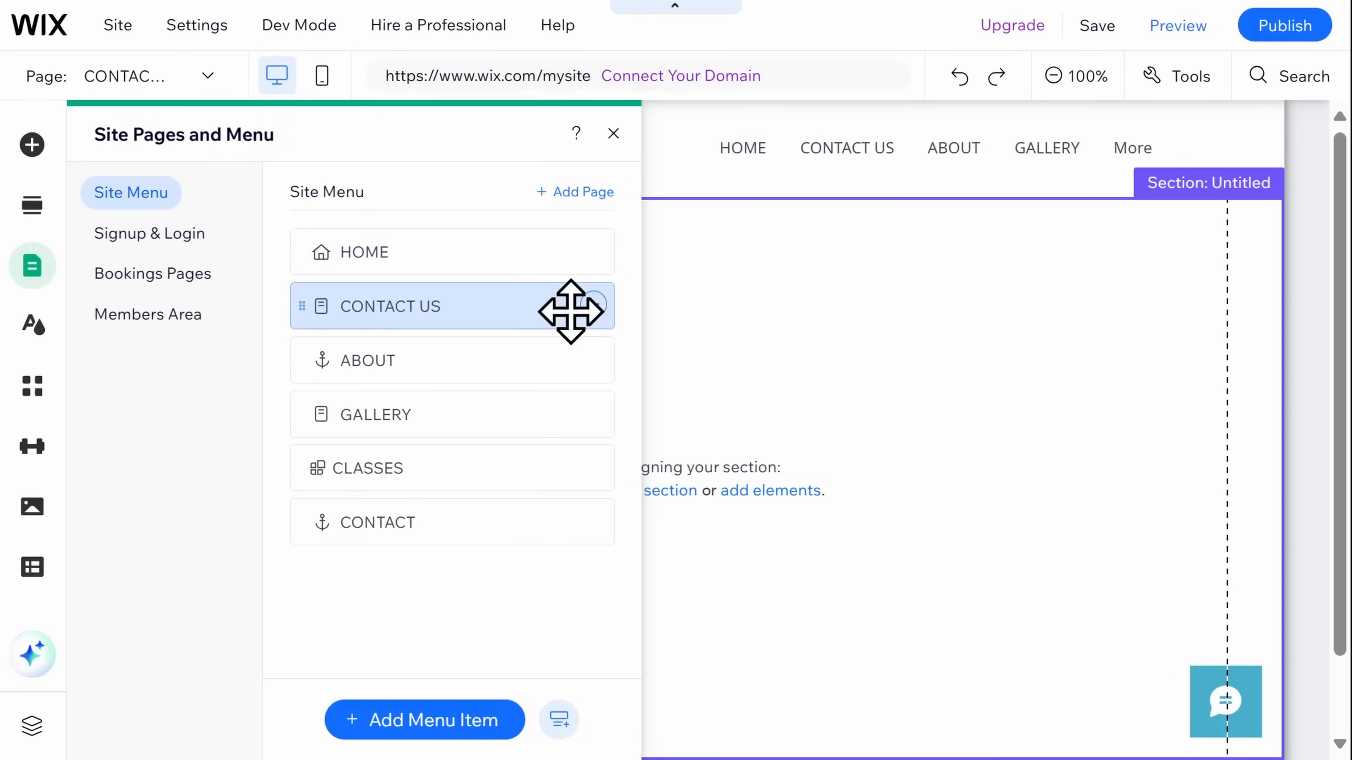
Add the blue "Send us a message" contact form to the centre of the CONTACT US page's empty section
left_click(924, 356)
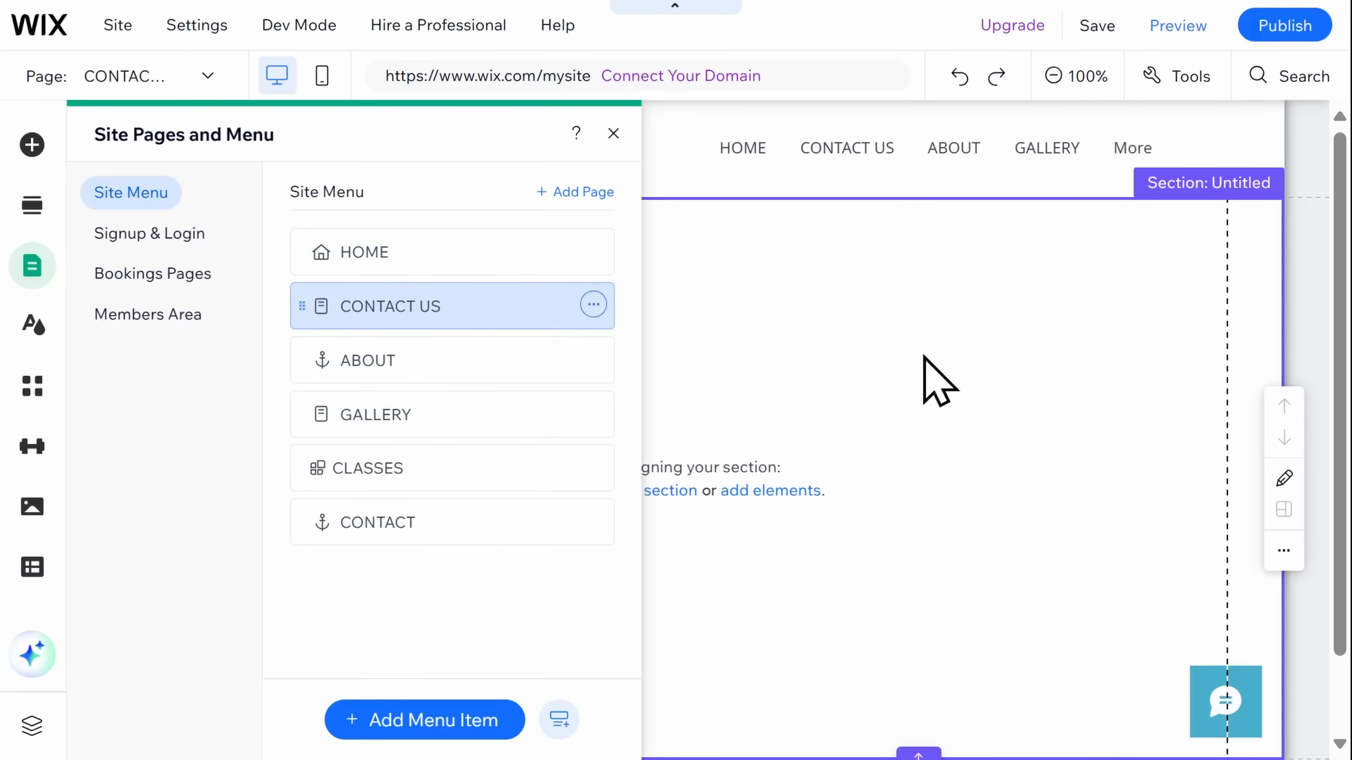
left_click(32, 145)
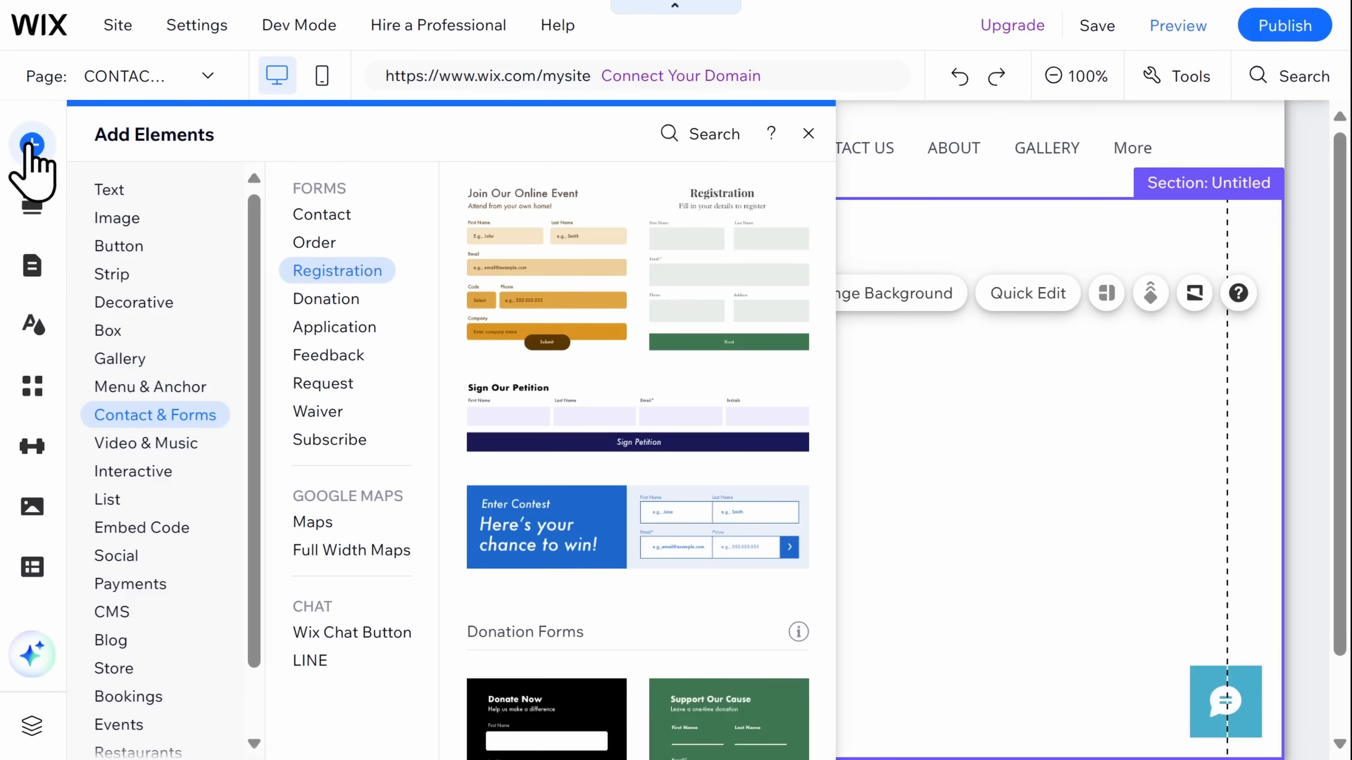
left_click(324, 219)
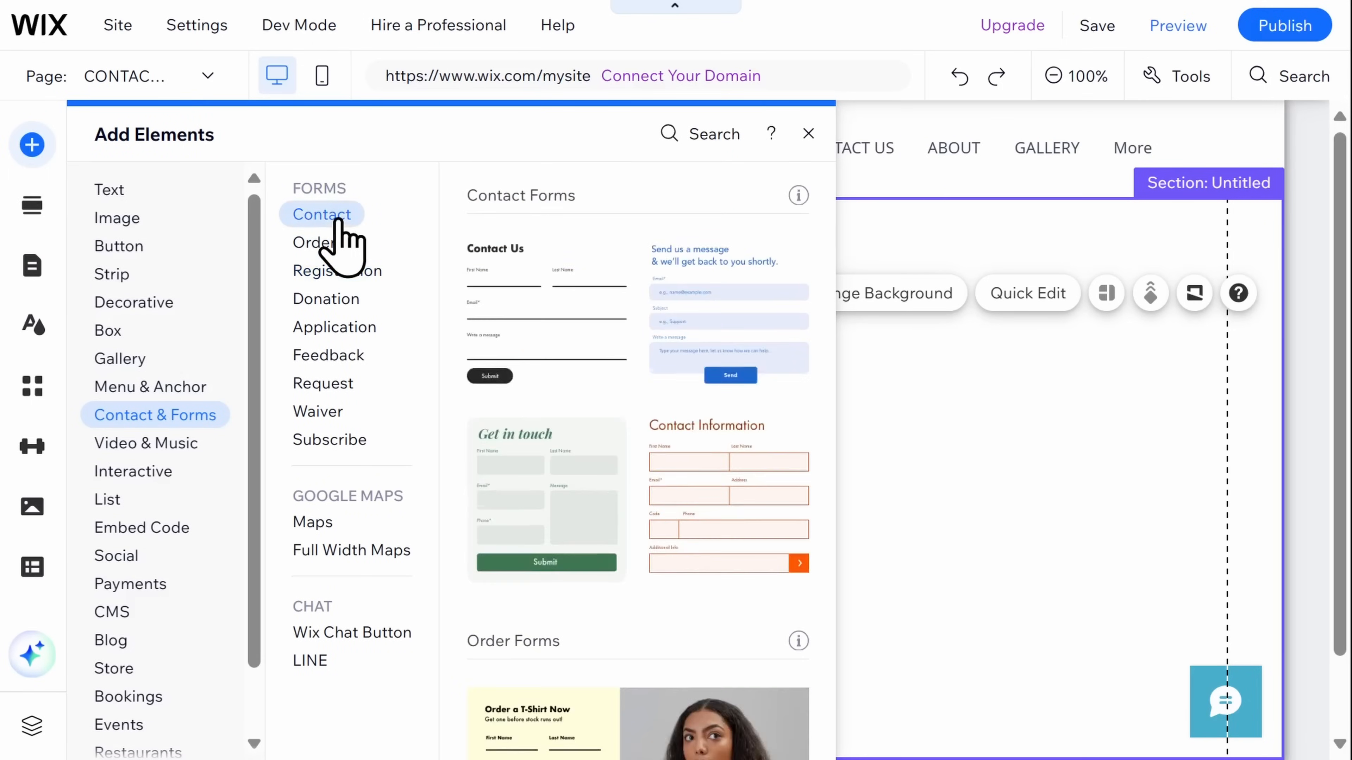
left_click_drag(746, 342, 665, 478)
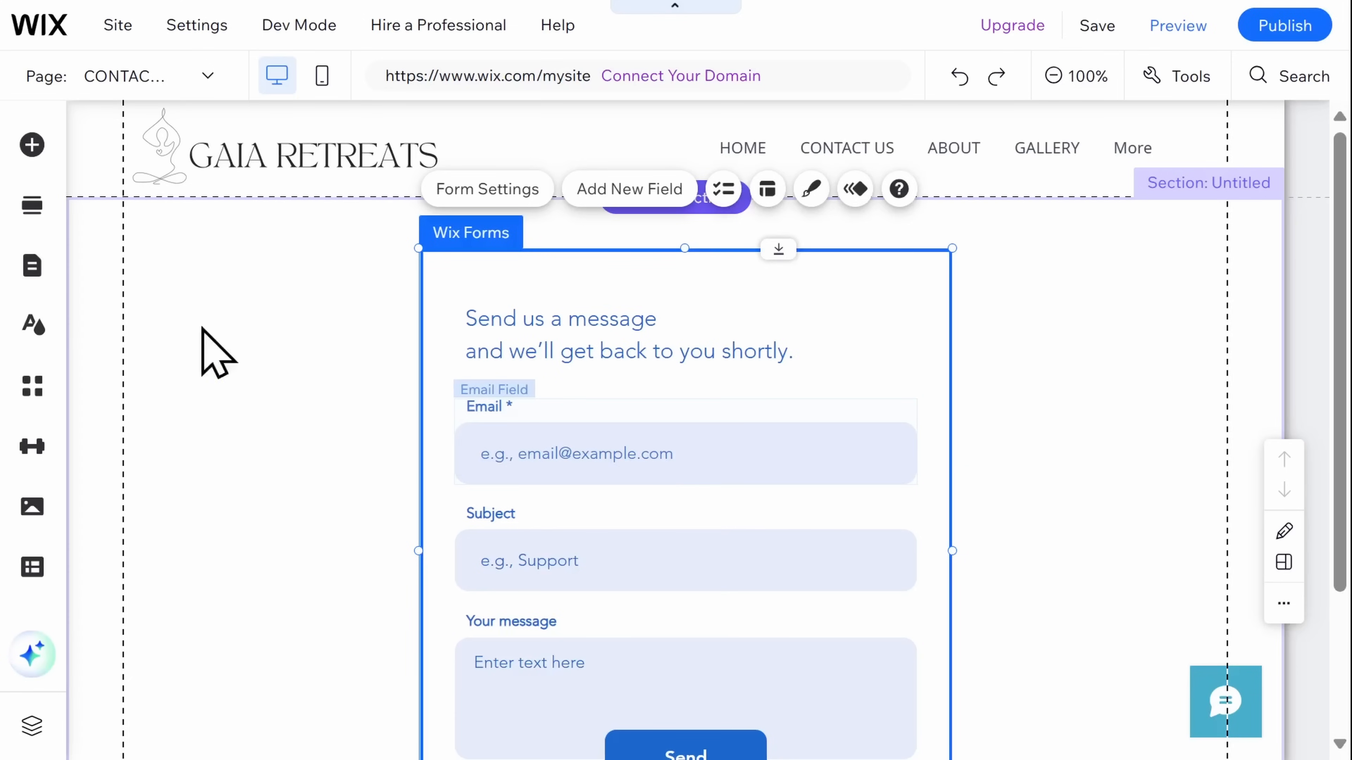
Nest the ABOUT item under CONTACT US in the site menu and return to the home page
left_click(32, 265)
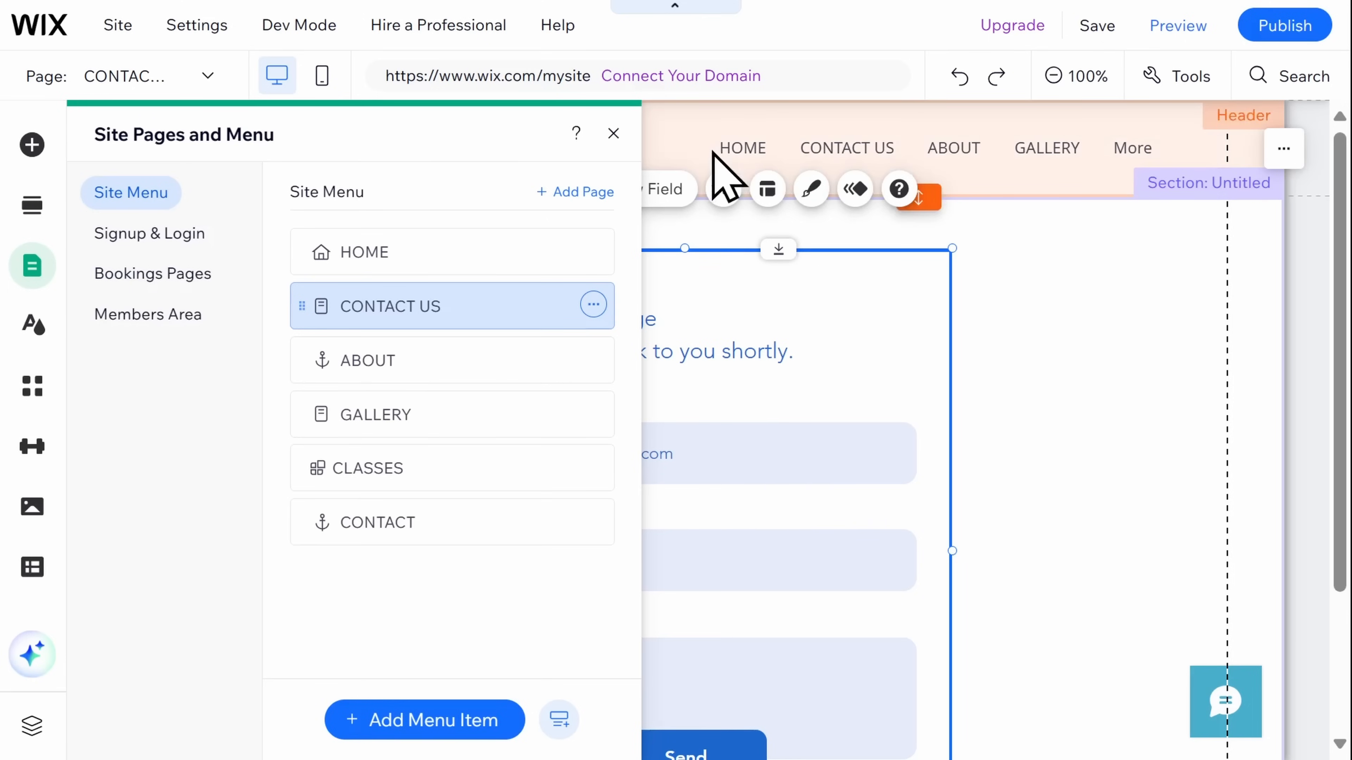
left_click_drag(410, 360, 494, 354)
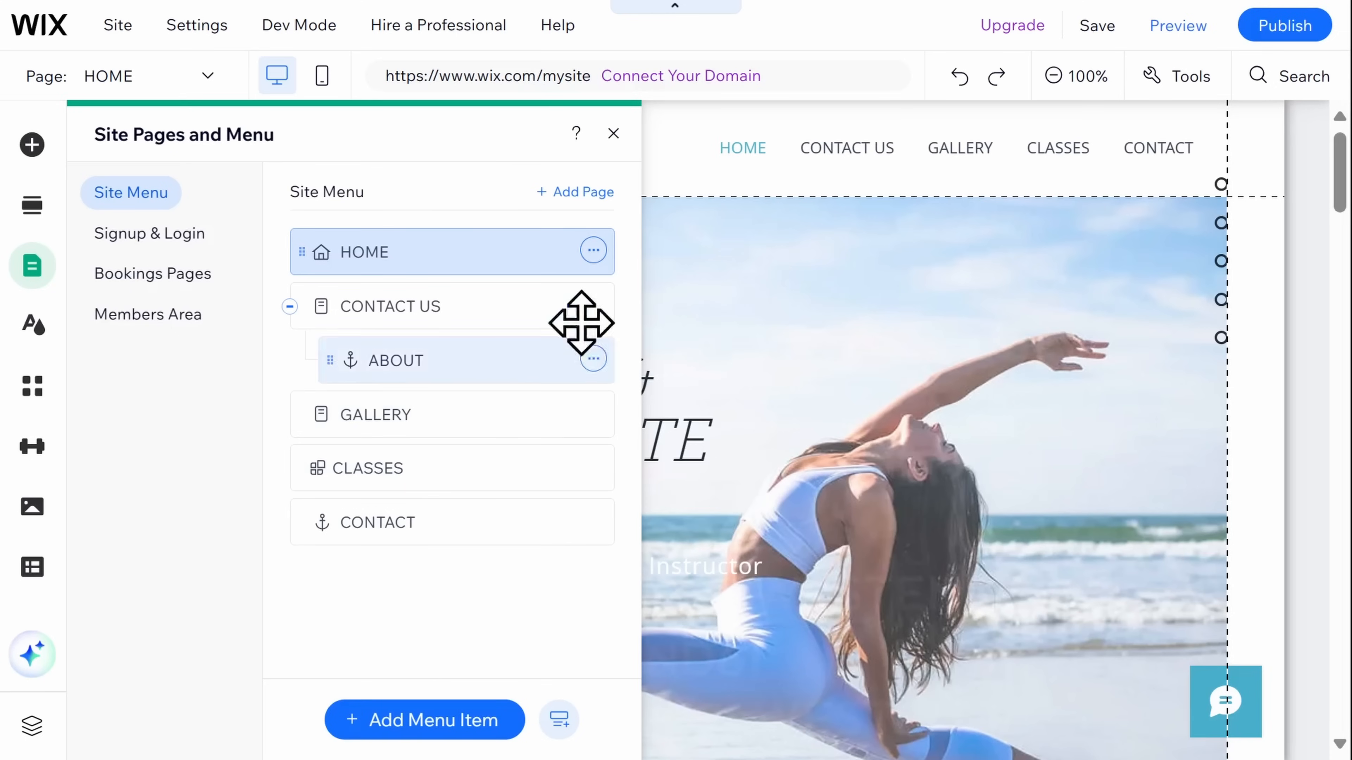
left_click(613, 133)
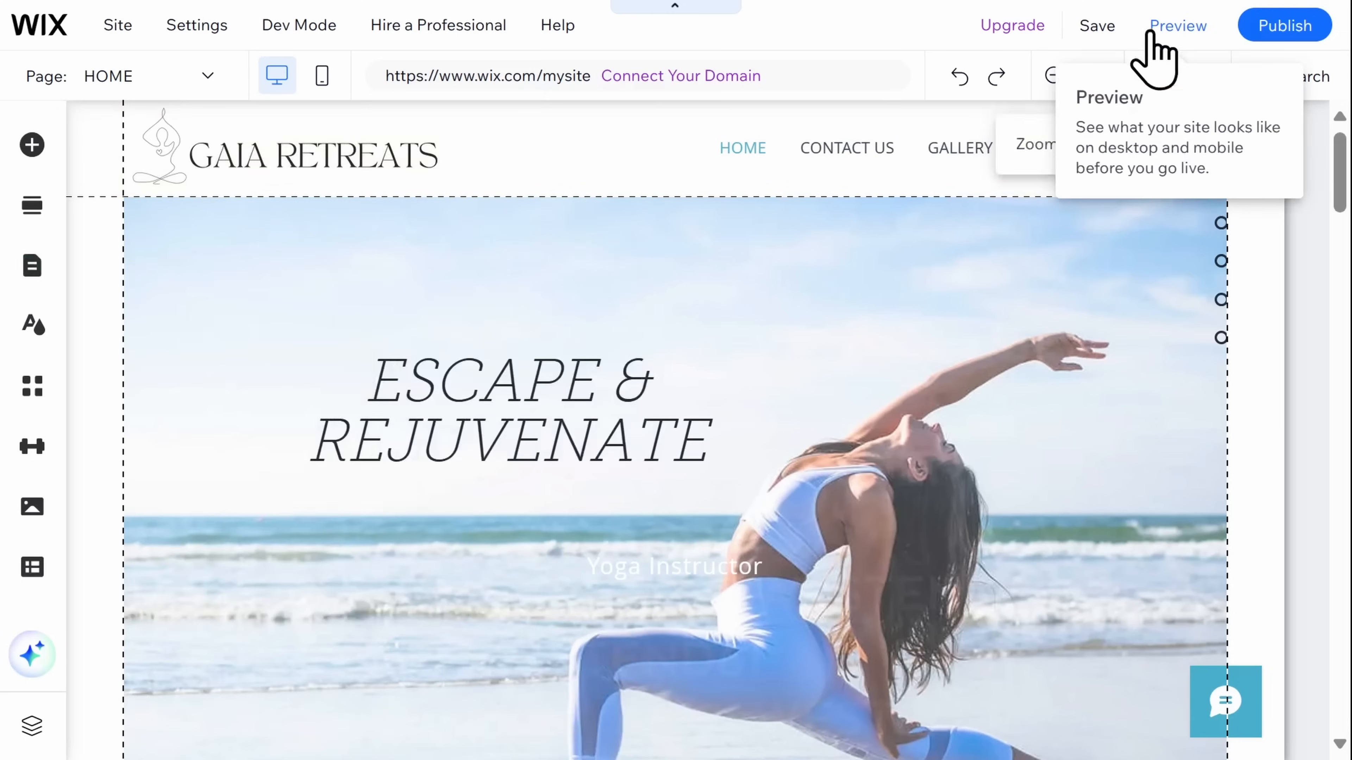
Preview the site, check the ABOUT item nested under CONTACT US in the menu, and return to the editor
left_click(1171, 32)
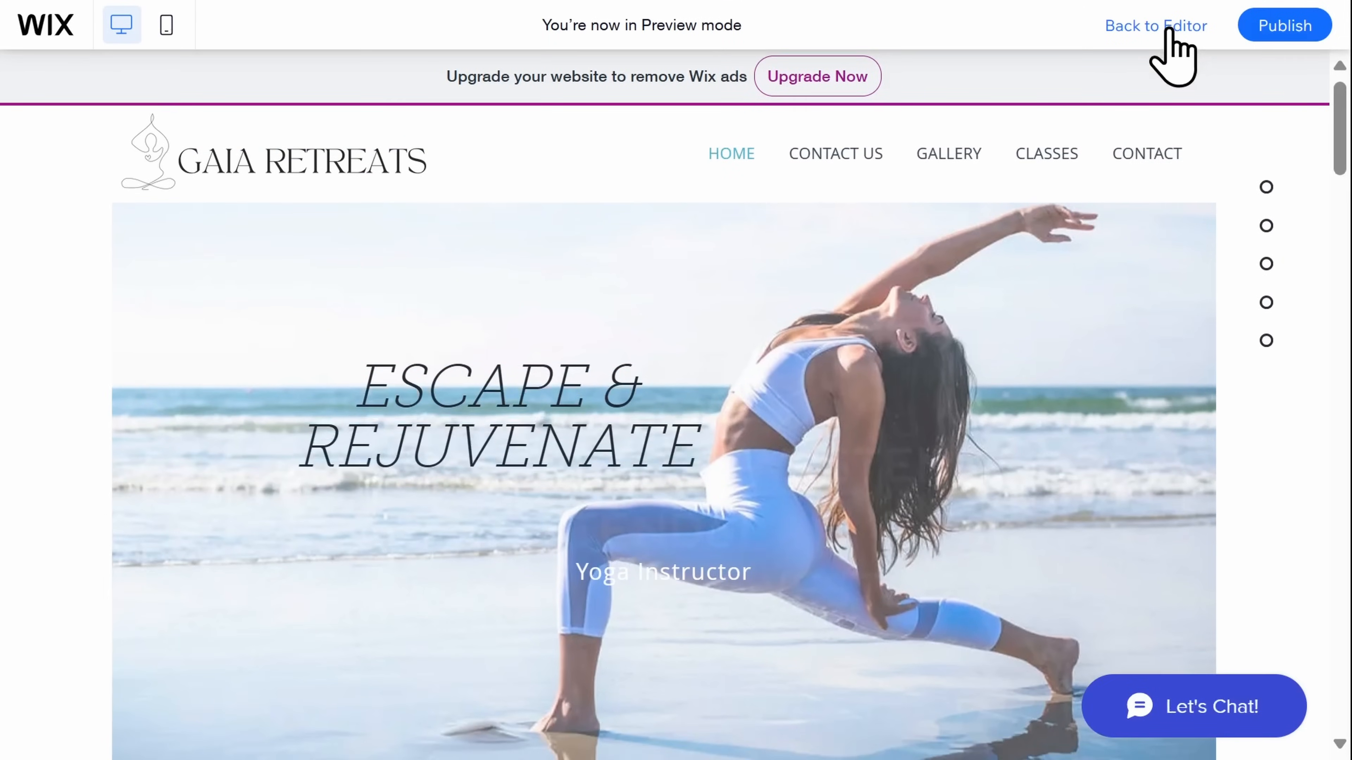
mouse_move(858, 159)
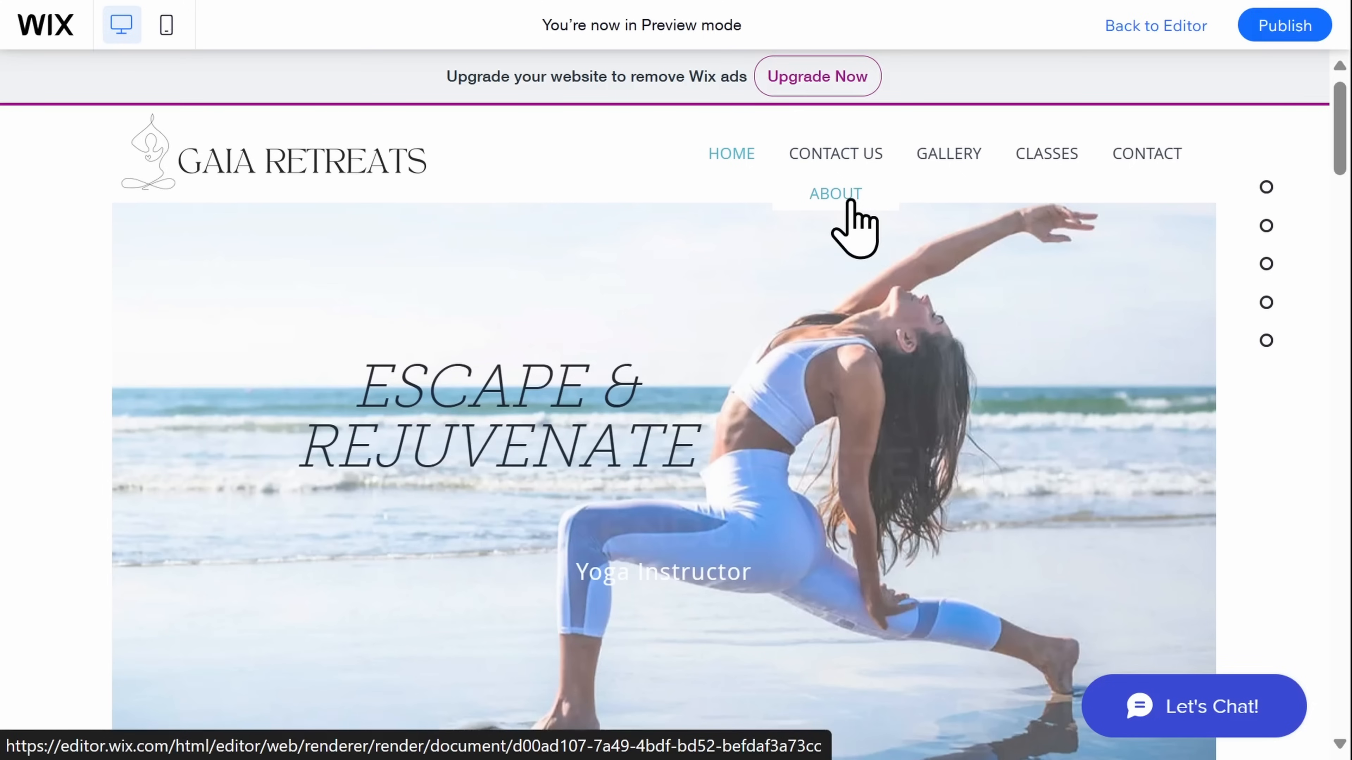
left_click(1106, 25)
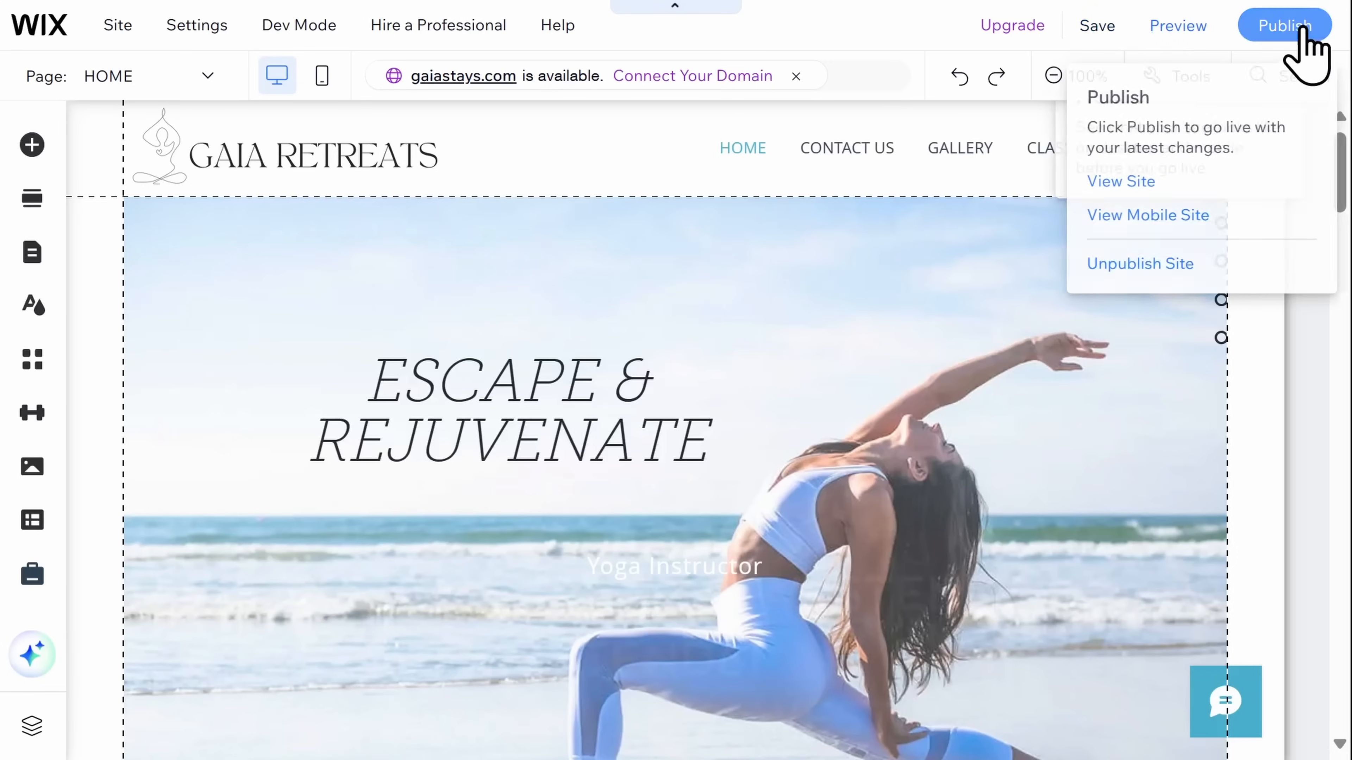
Publish the site and dismiss the publishing confirmation
left_click(1304, 32)
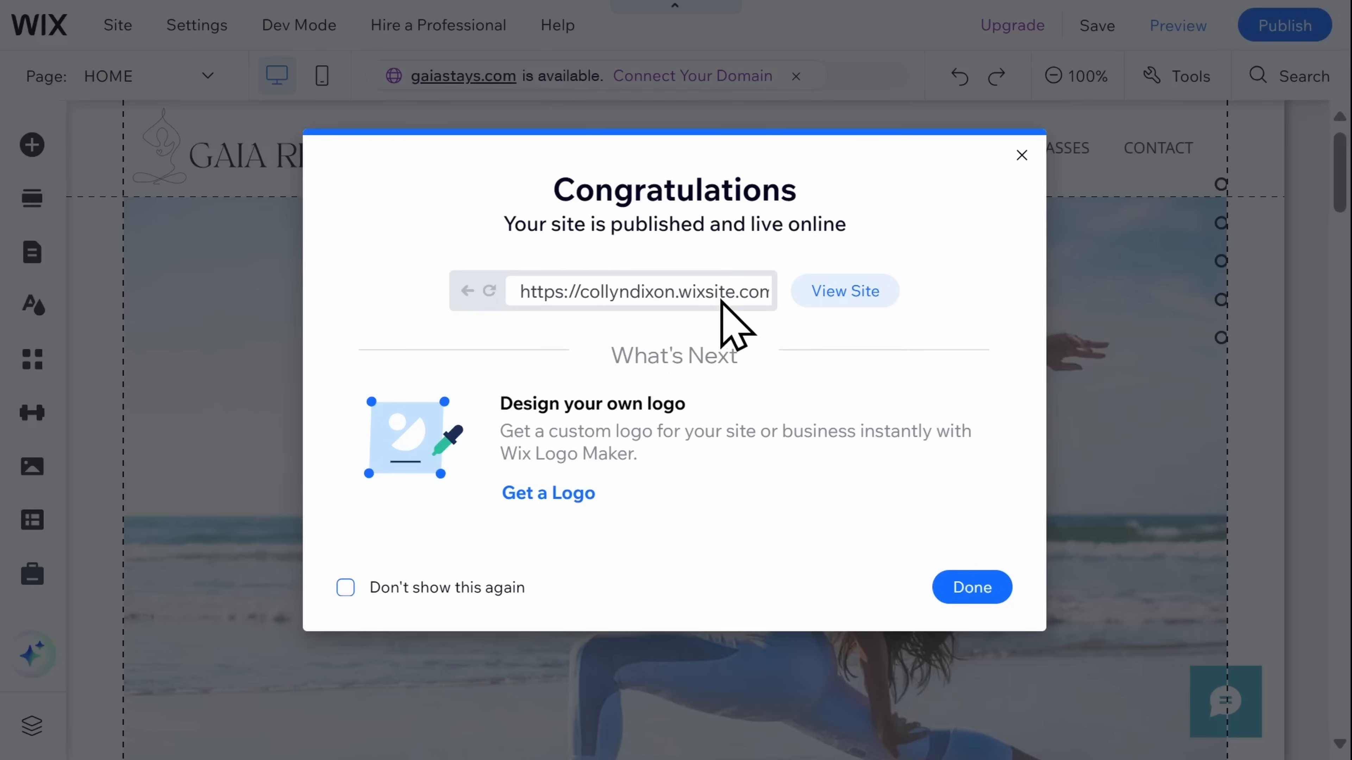
left_click(1021, 156)
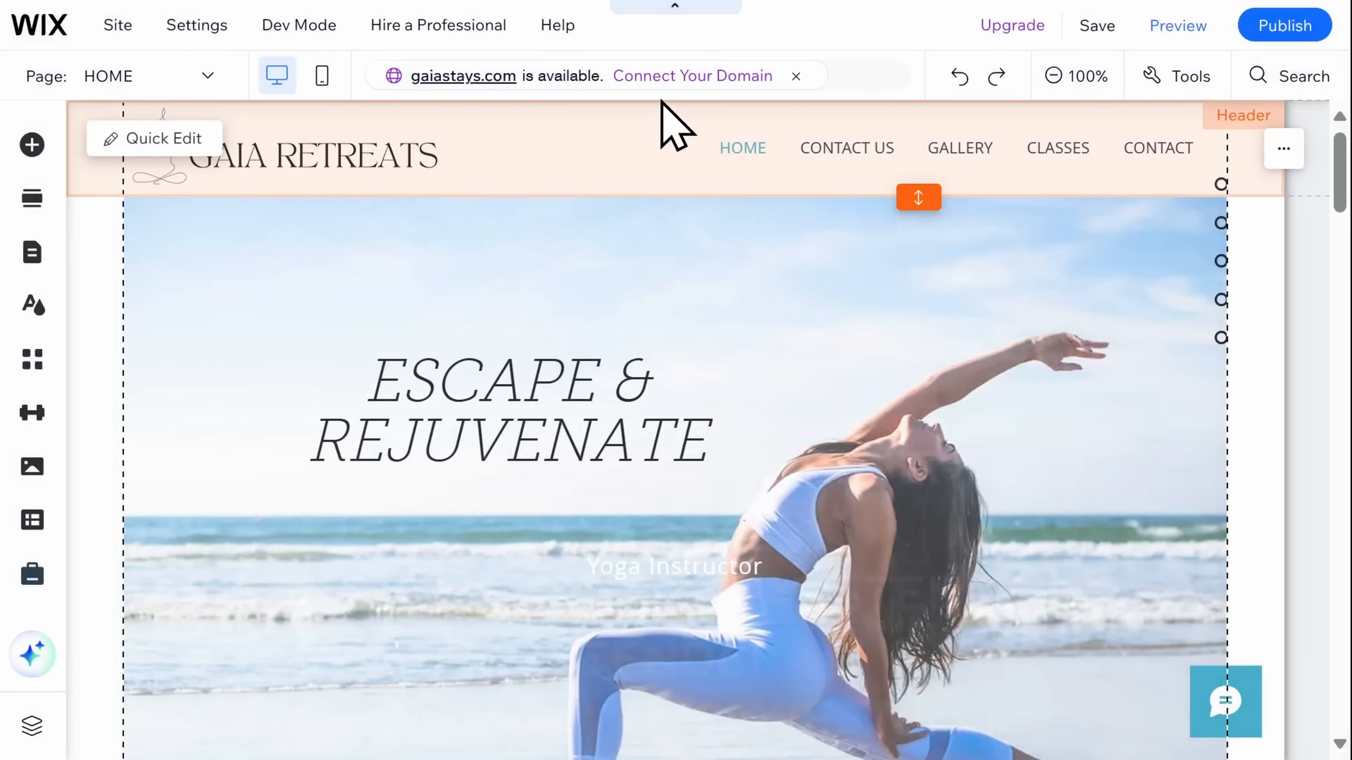
Look over the domain connection page and the dashboard's Customers & Leads, Marketing and Analytics options, and return to the editor
left_click(668, 76)
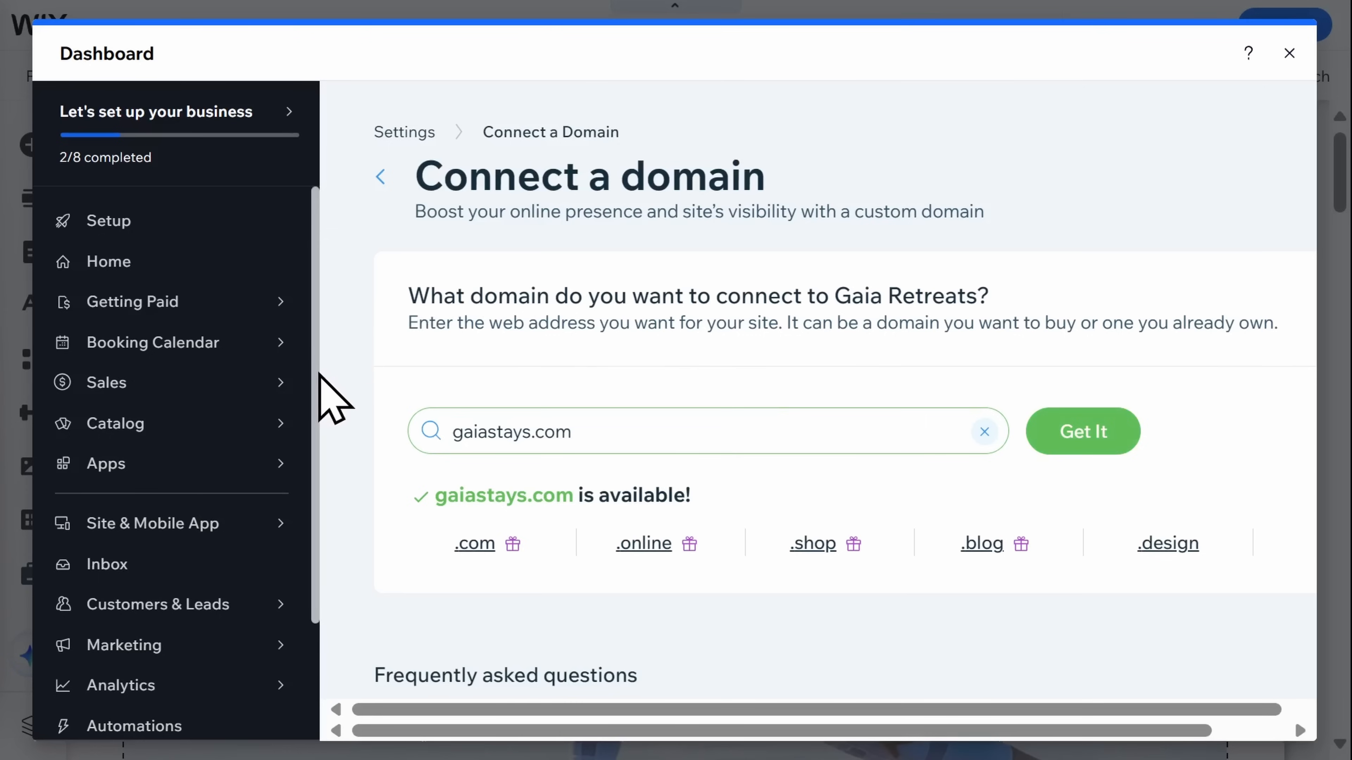
left_click_drag(319, 375, 323, 471)
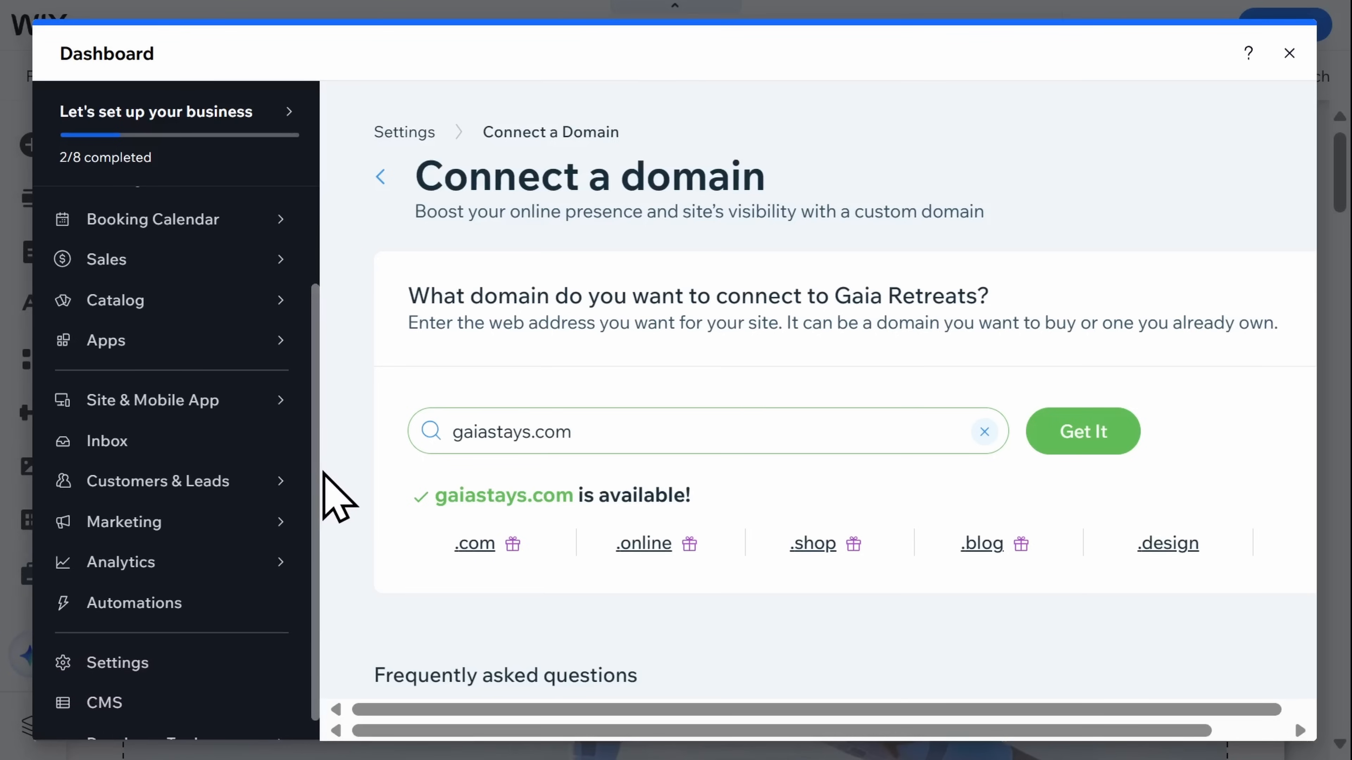
mouse_move(277, 481)
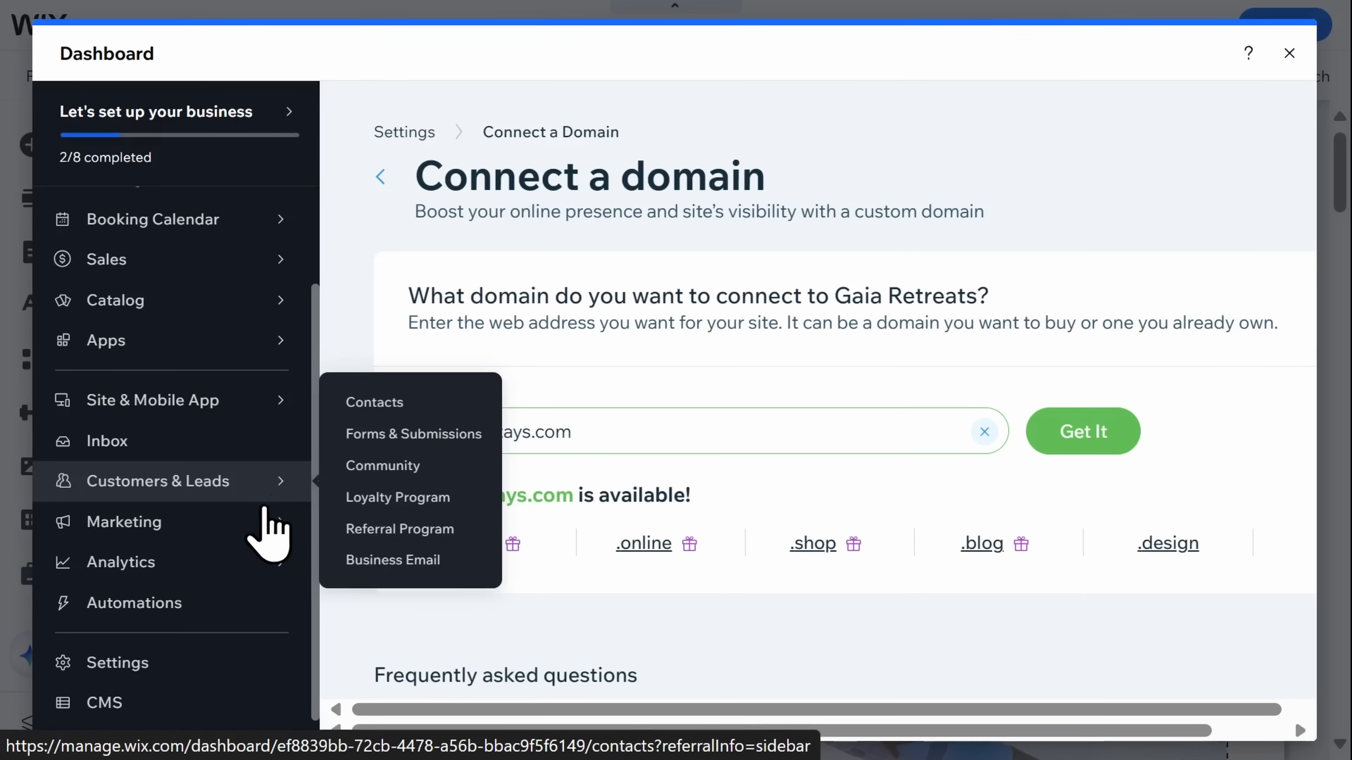
mouse_move(262, 514)
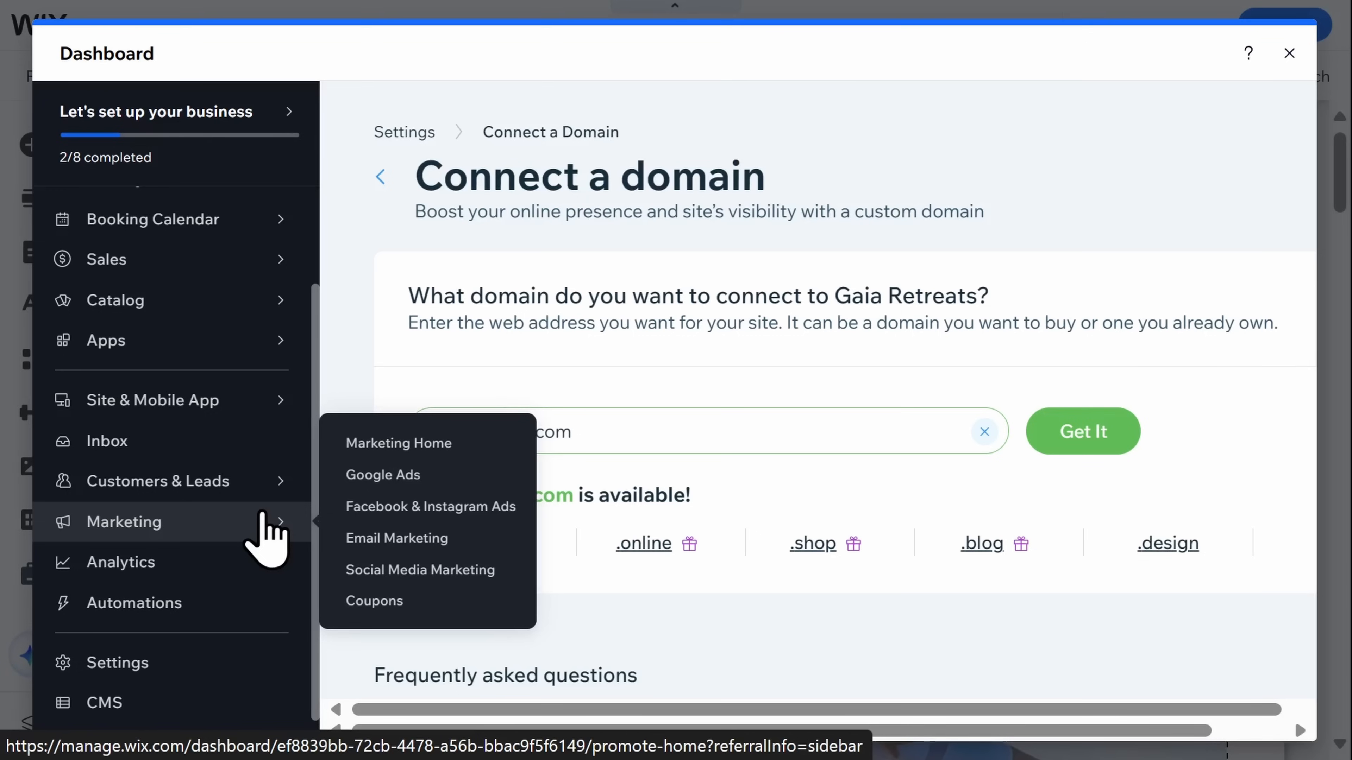
mouse_move(266, 564)
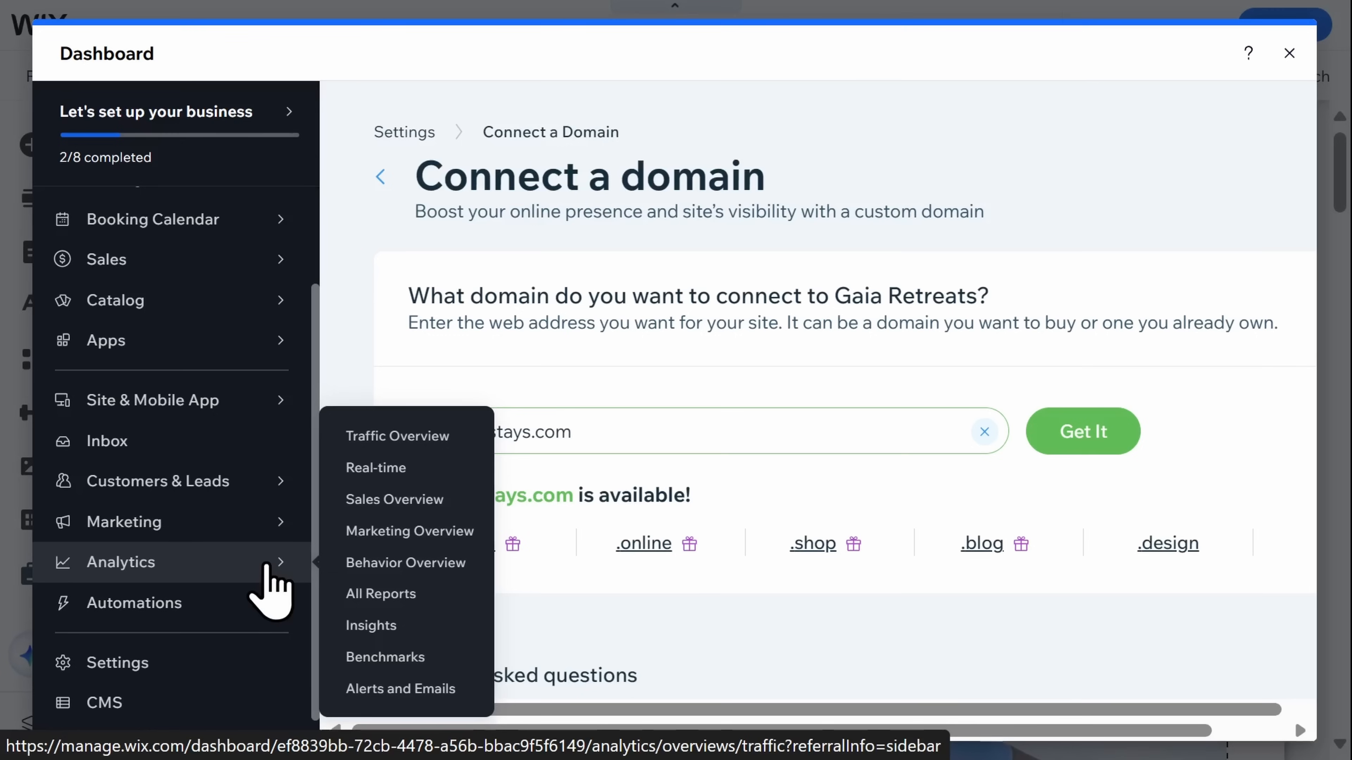
scroll(230, 543, "down", 1)
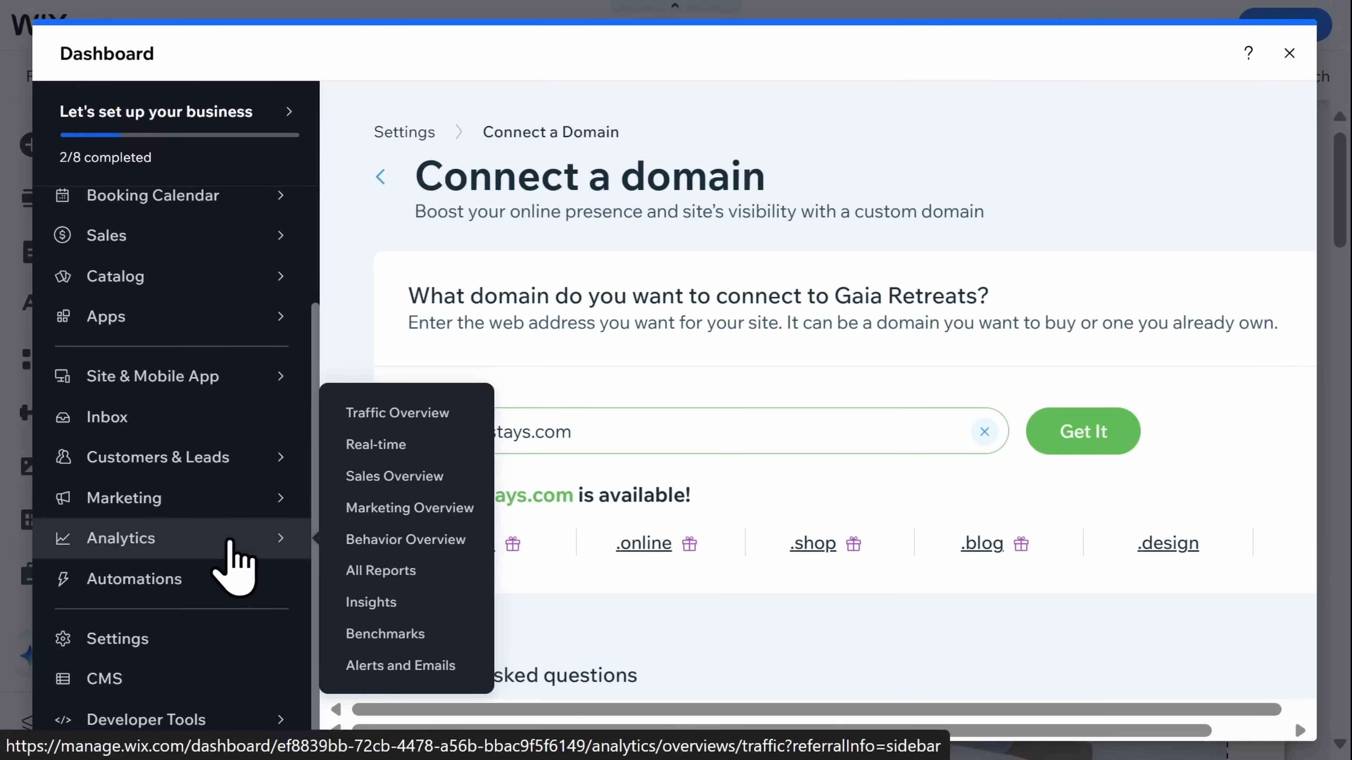
left_click(1289, 53)
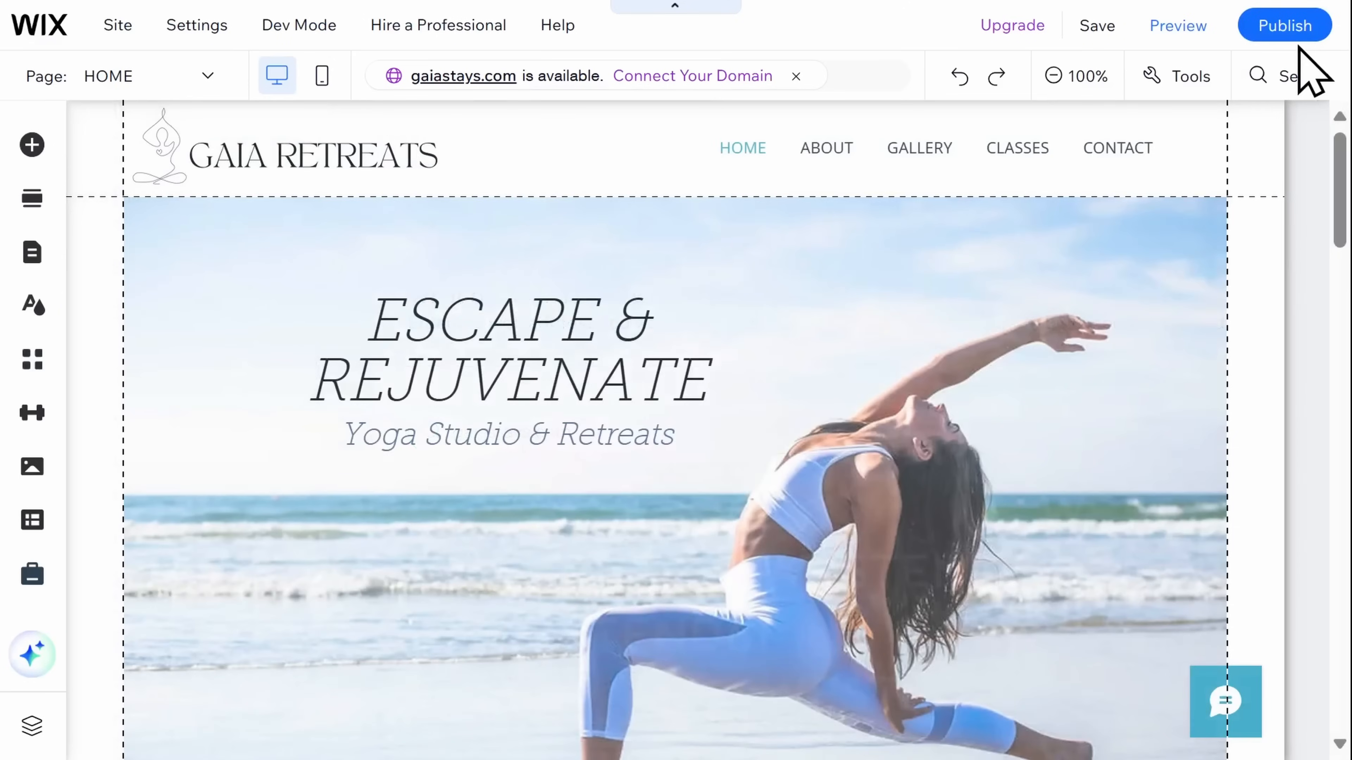
Preview the desktop home page from the hero section down to the footer
left_click(1205, 31)
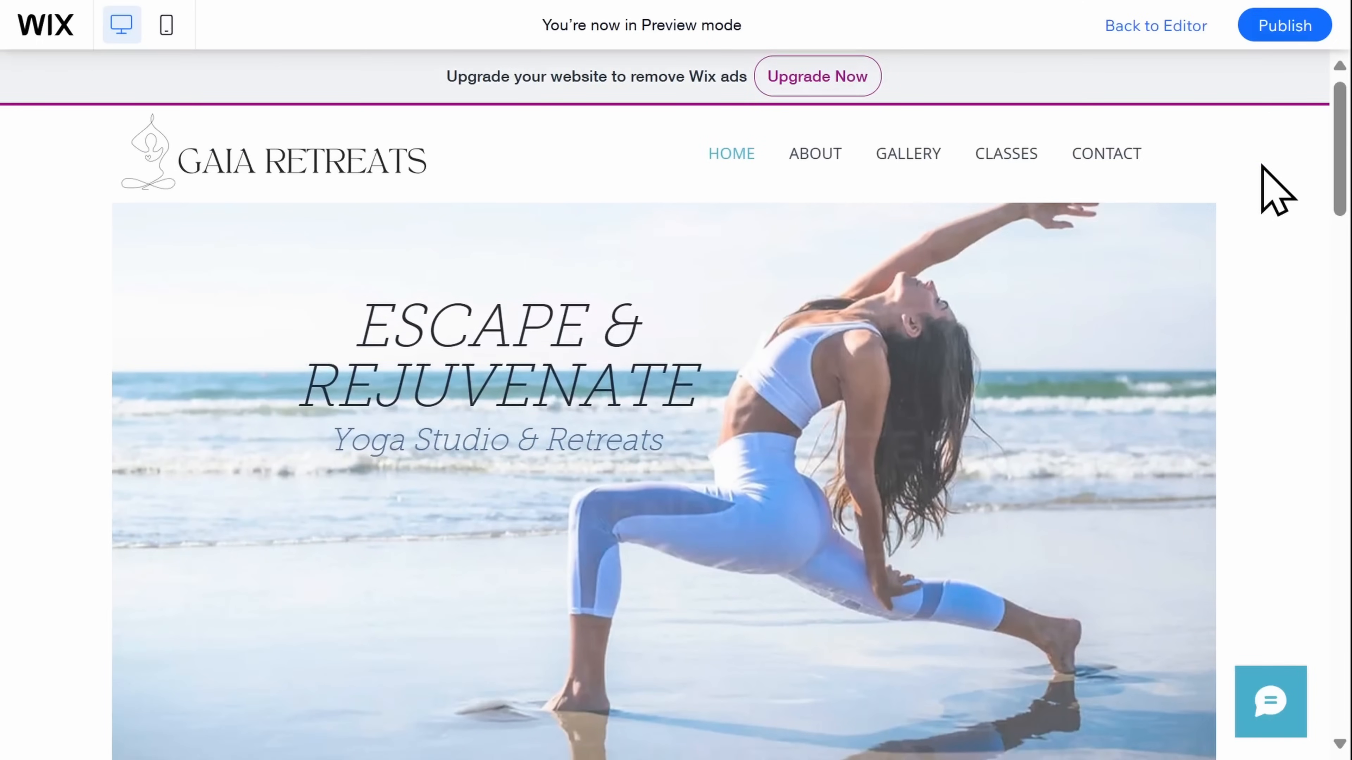
scroll(1263, 160, "down", 5)
scroll(1277, 189, "down", 15)
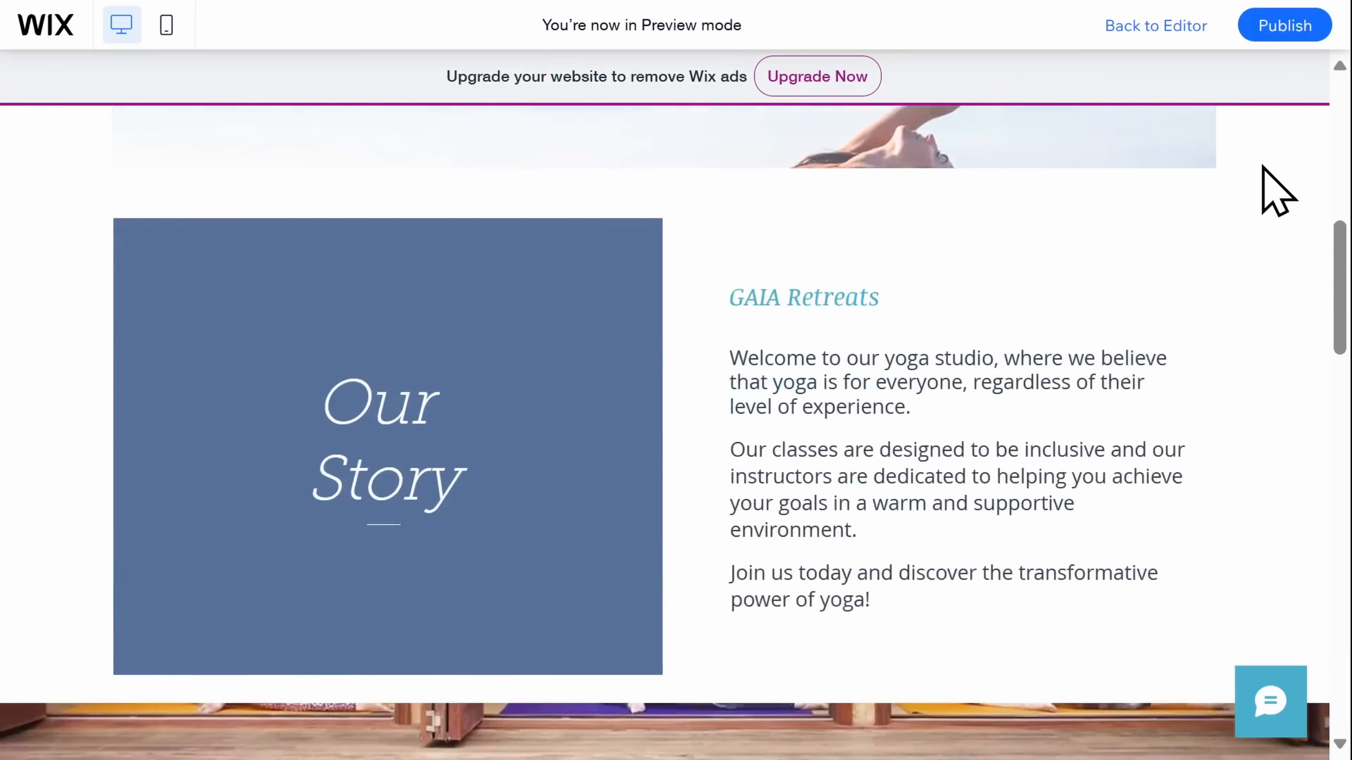
scroll(1277, 189, "down", 10)
scroll(1277, 189, "down", 5)
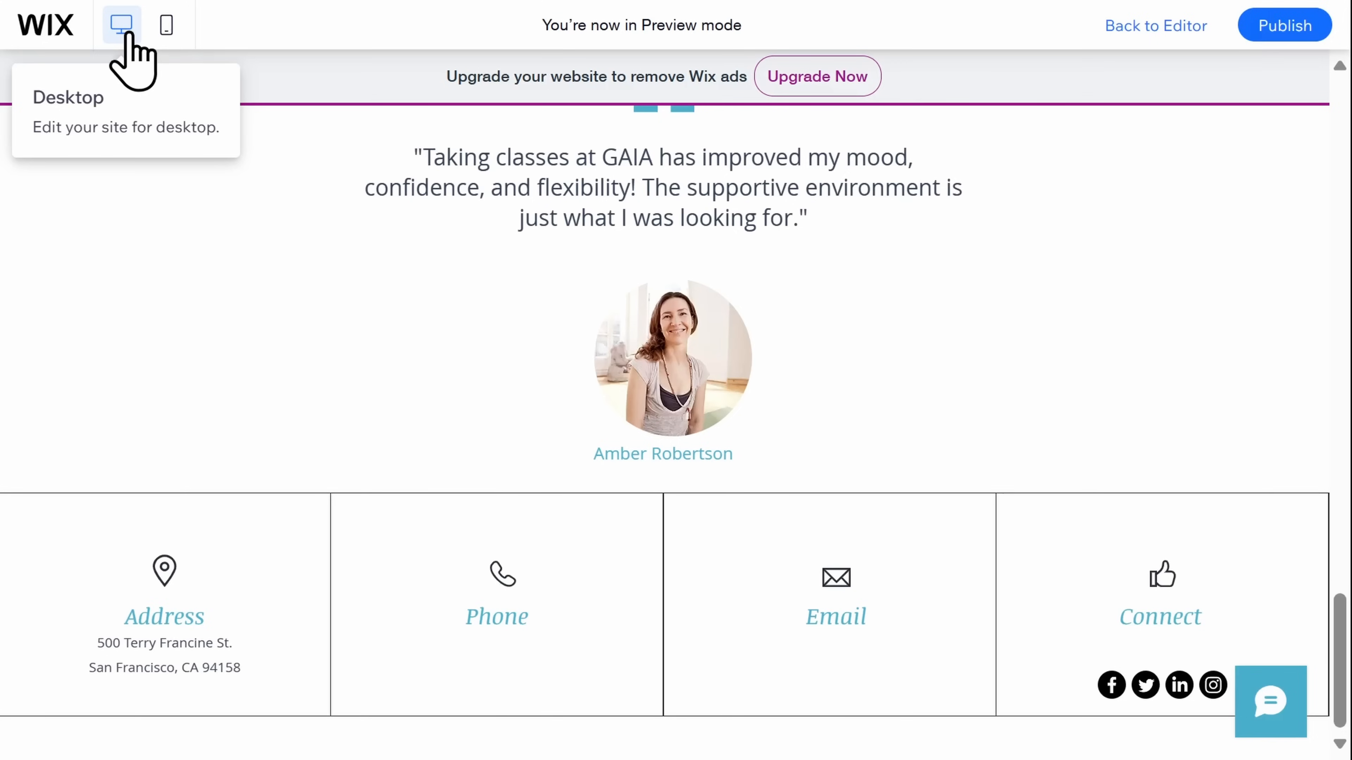
Preview the mobile version of the home page, review the hero and Our Story sections, and return to the editor
left_click(165, 28)
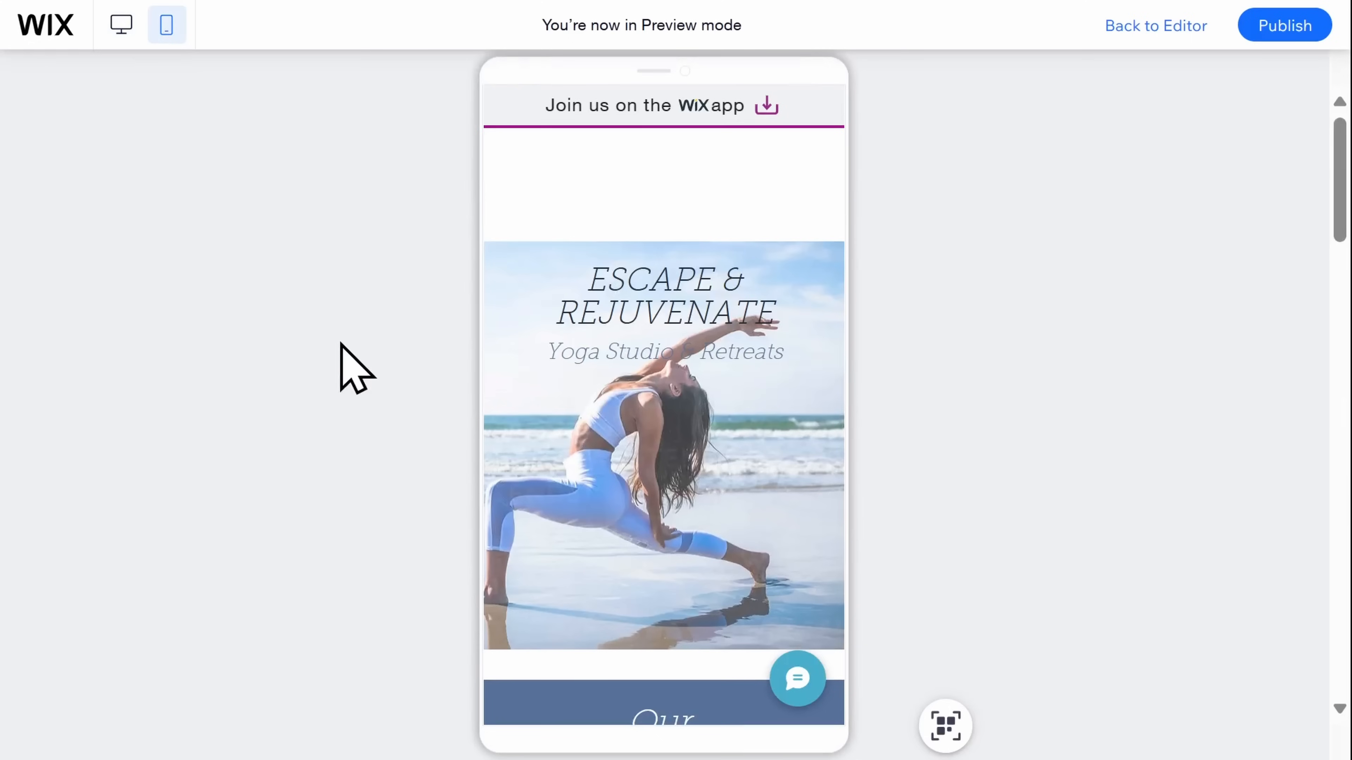
scroll(341, 345, "down", 5)
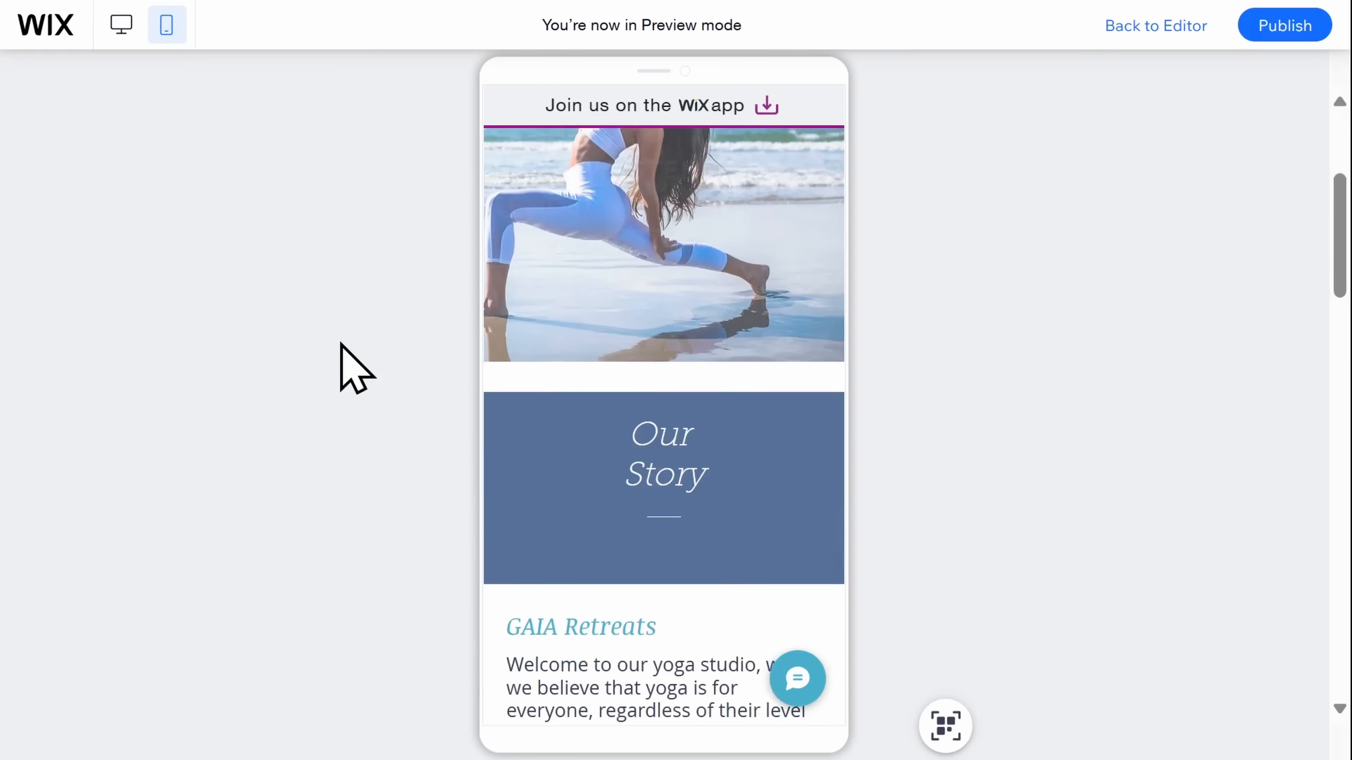
scroll(341, 345, "down", 3)
scroll(341, 345, "down", 3)
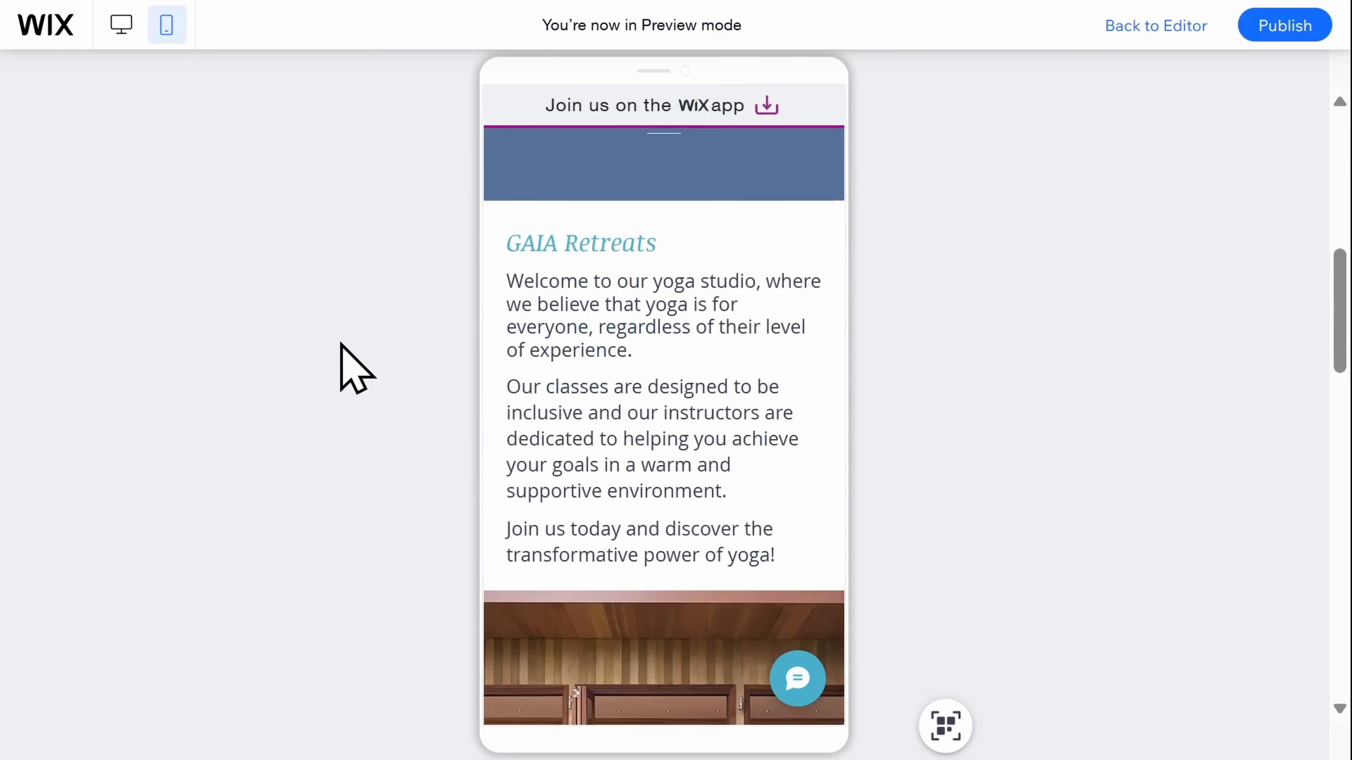
scroll(341, 345, "down", 2)
scroll(341, 345, "up", 7)
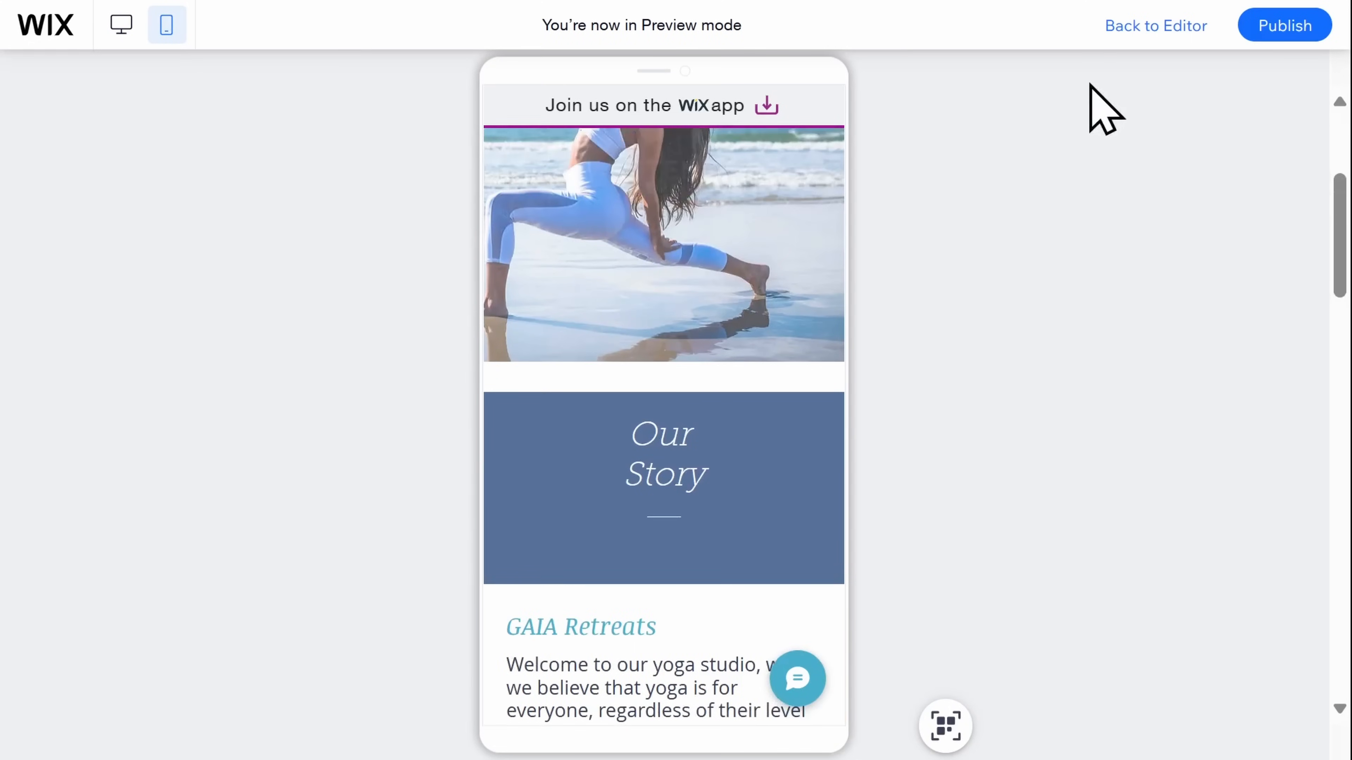
left_click(1147, 40)
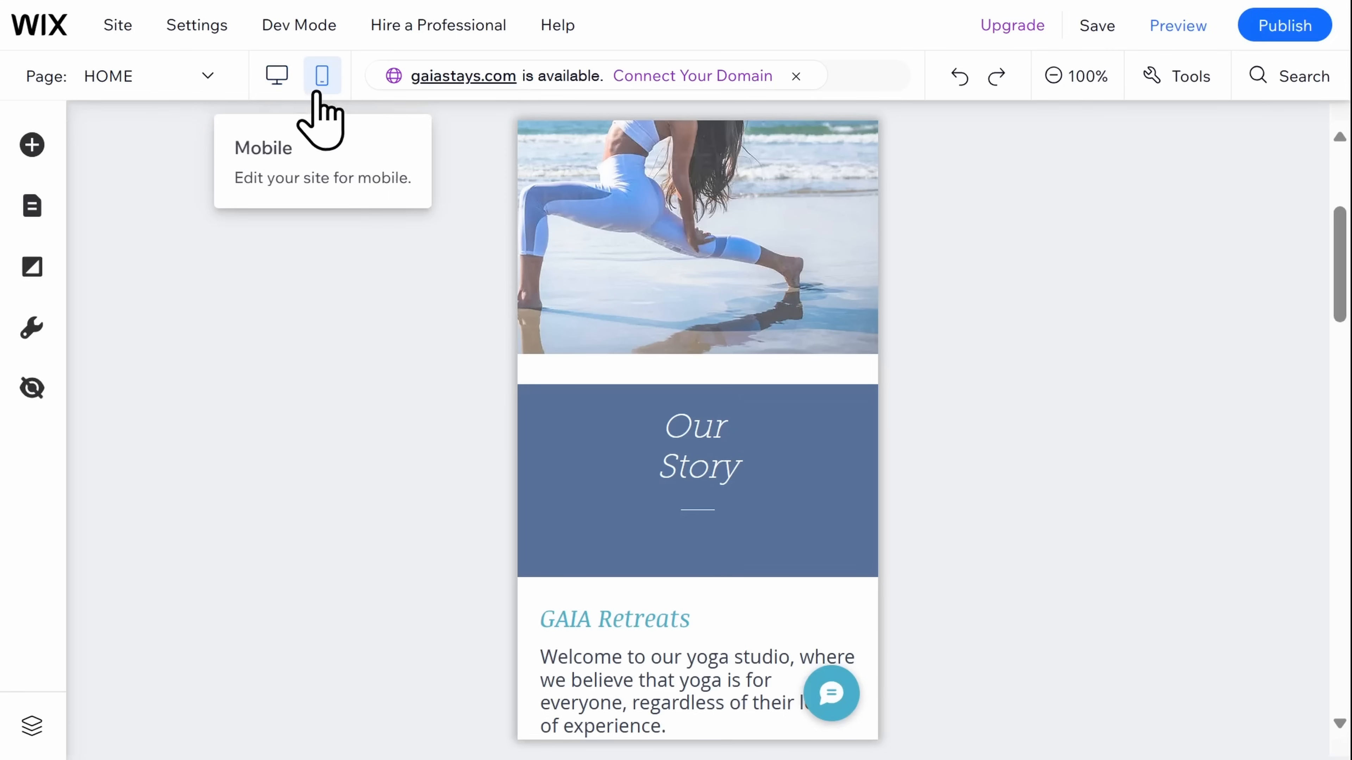
Enlarge the mobile hero's "Yoga Studio & Retreats" subtitle and set the "ESCAPE & REJUVENATE" heading to 30px
scroll(316, 92, "up", 3)
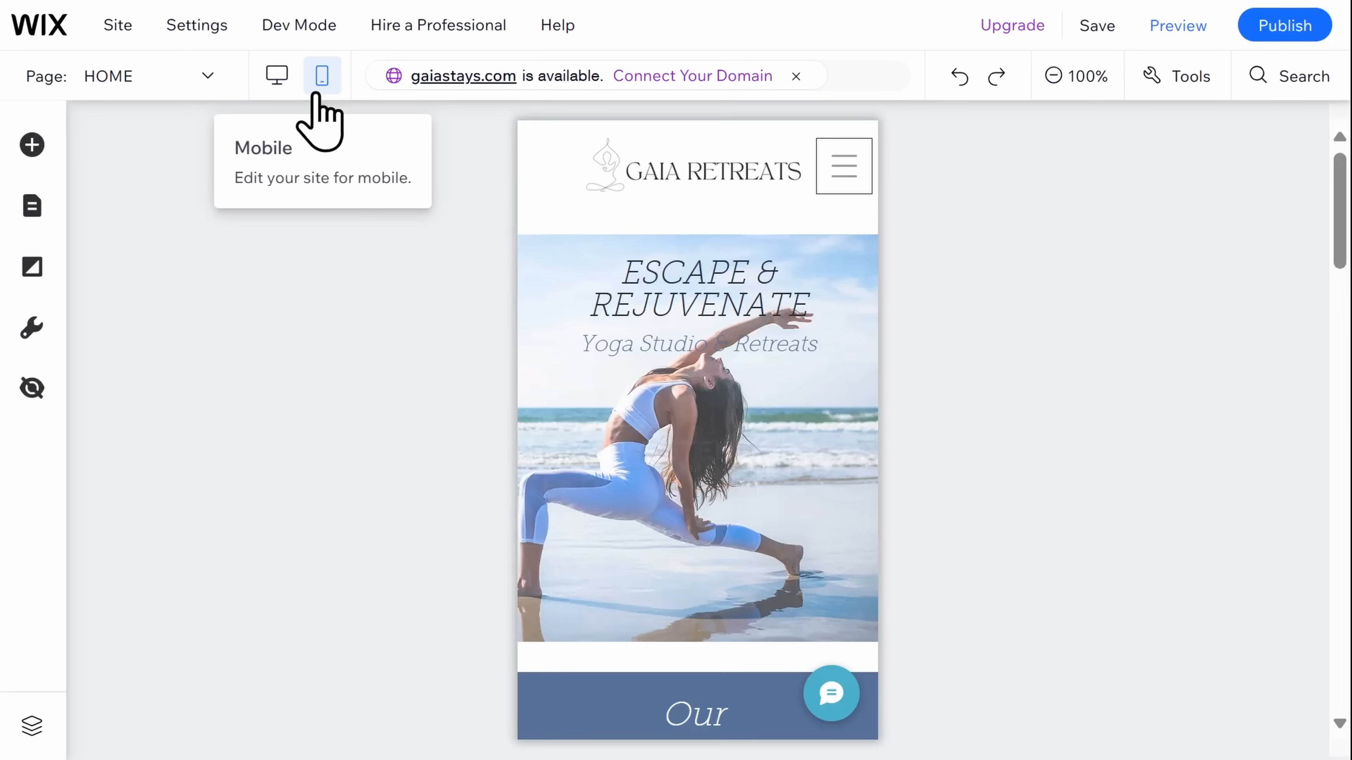
left_click(679, 357)
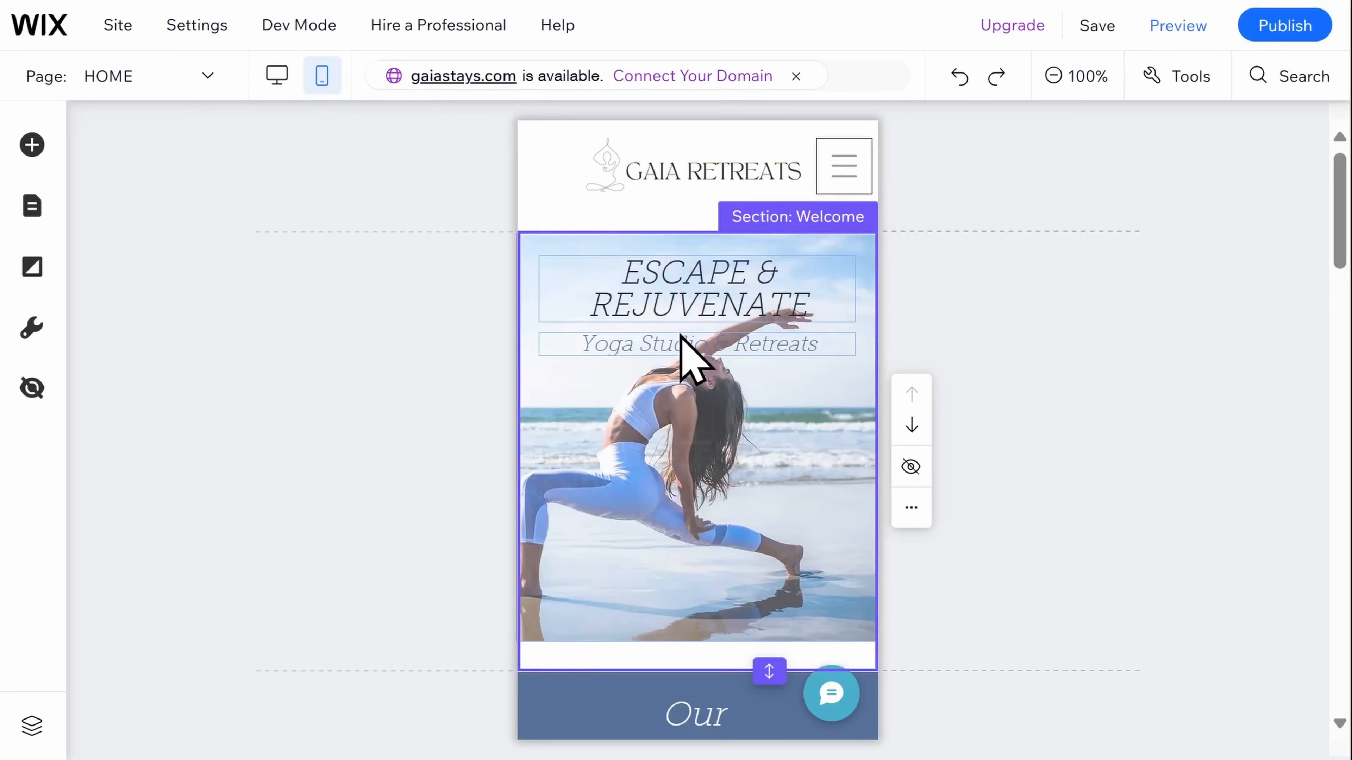
left_click(680, 340)
left_click(559, 279)
left_click(559, 280)
left_click(638, 303)
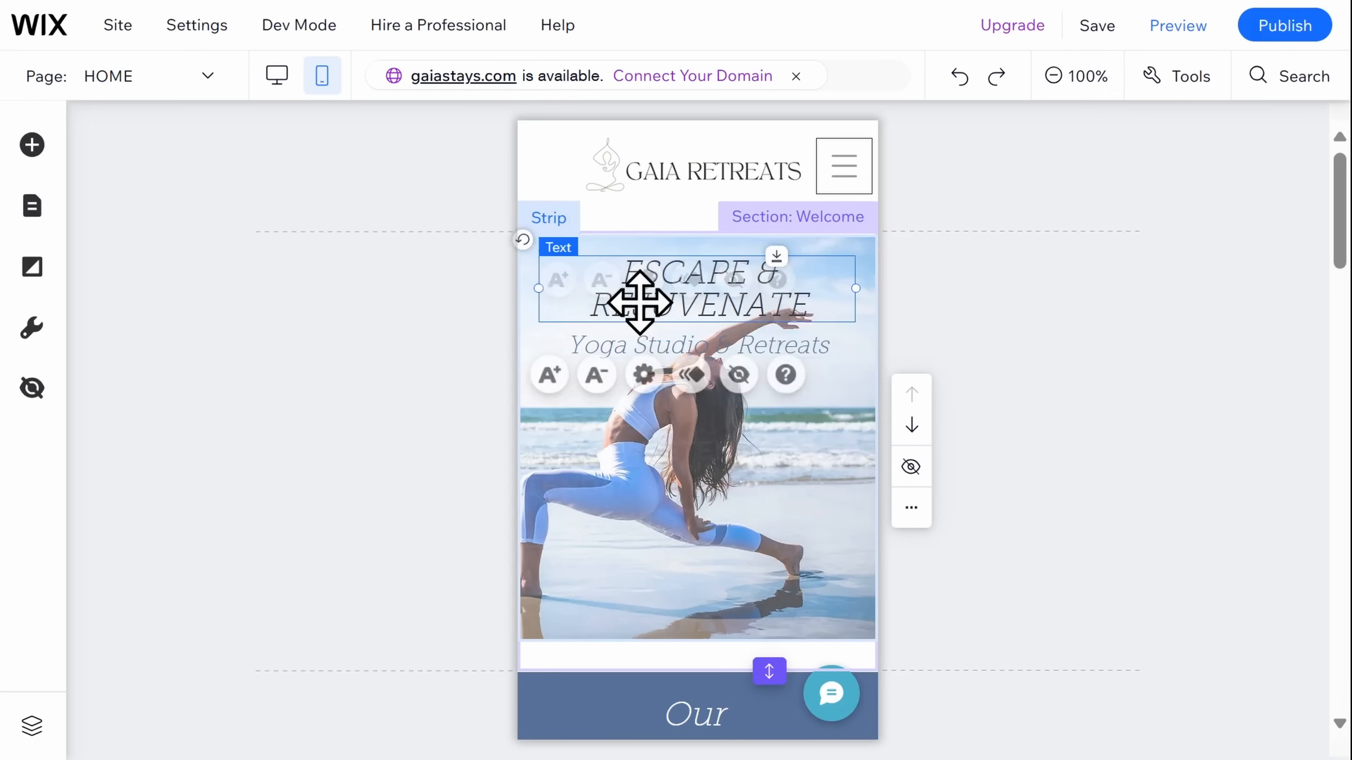
left_click(565, 378)
left_click(564, 378)
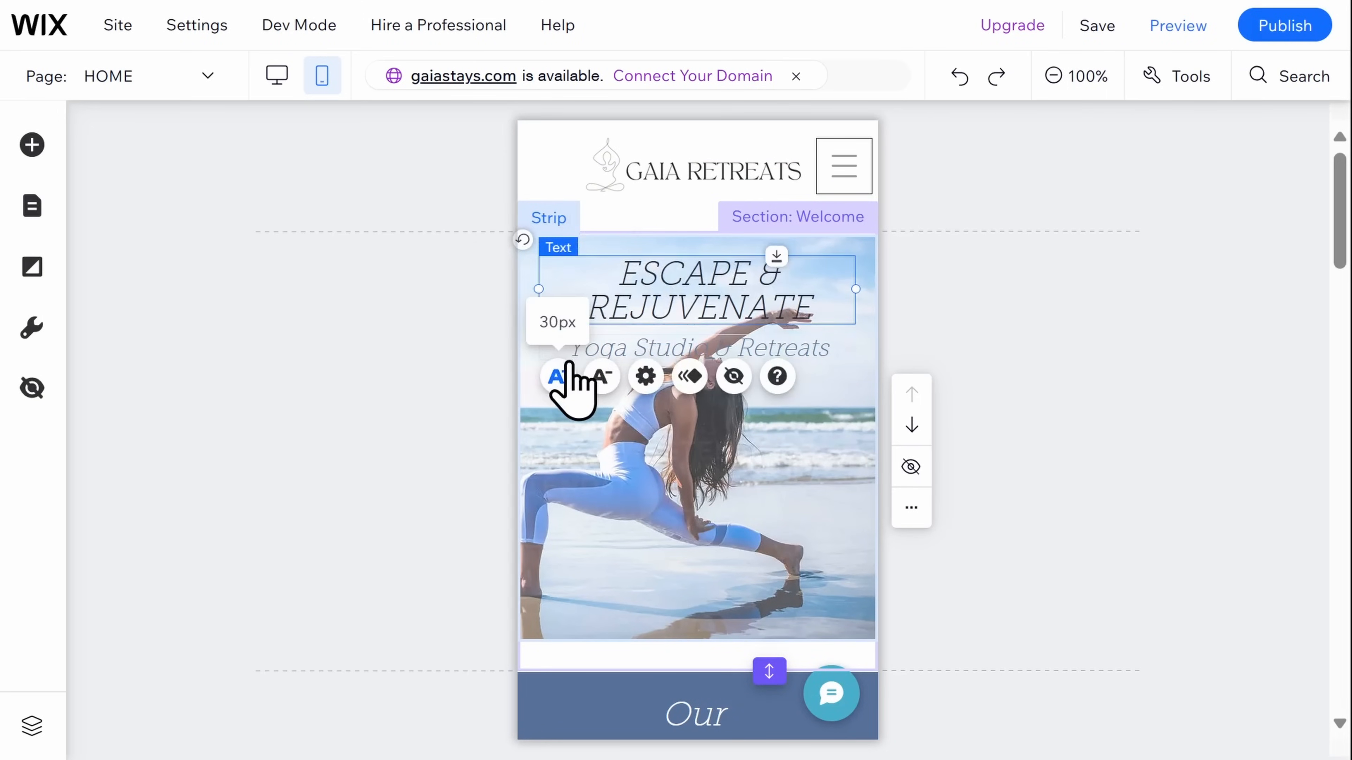
Shorten the blue Our Story column in the mobile layout, trimming the empty space below its title
scroll(1056, 437, "down", 2)
scroll(1059, 442, "down", 5)
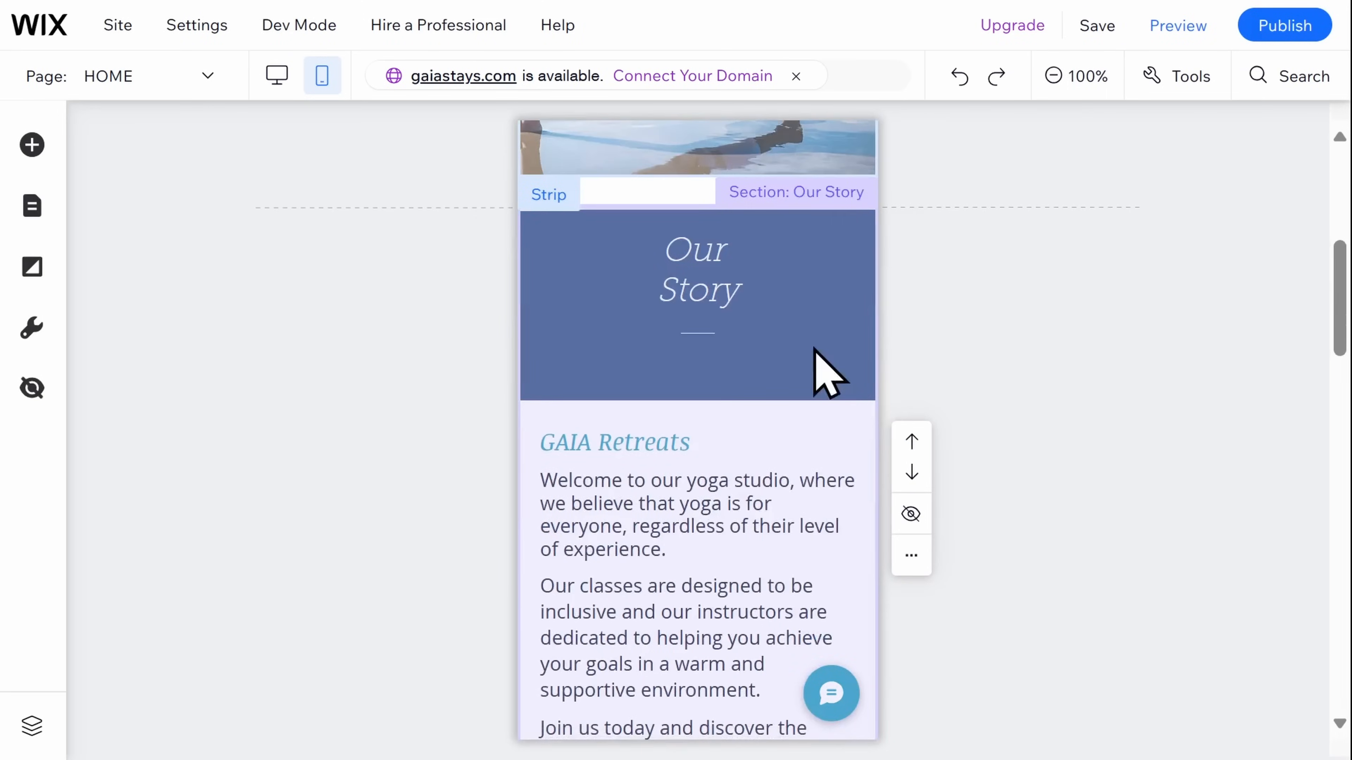
left_click(821, 371)
left_click(786, 370)
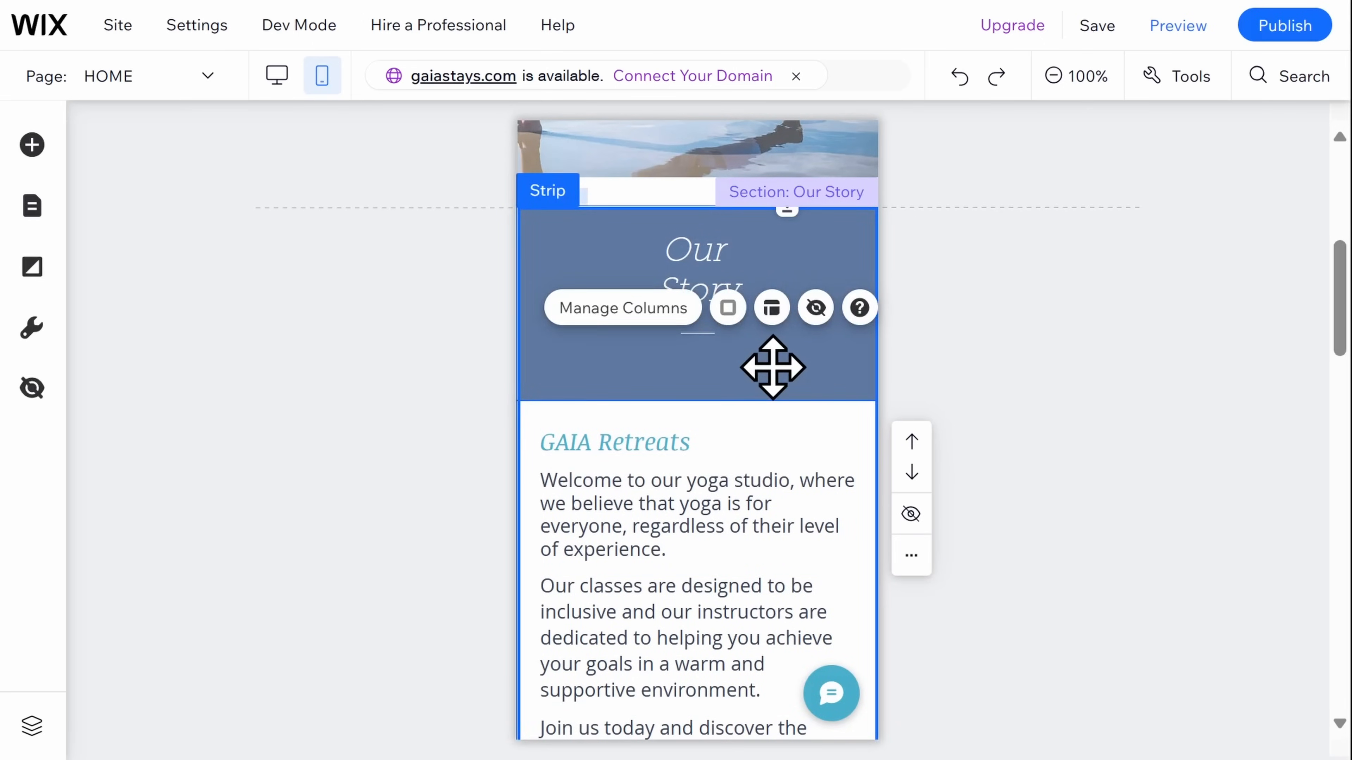
left_click_drag(760, 397, 760, 356)
scroll(966, 513, "down", 2)
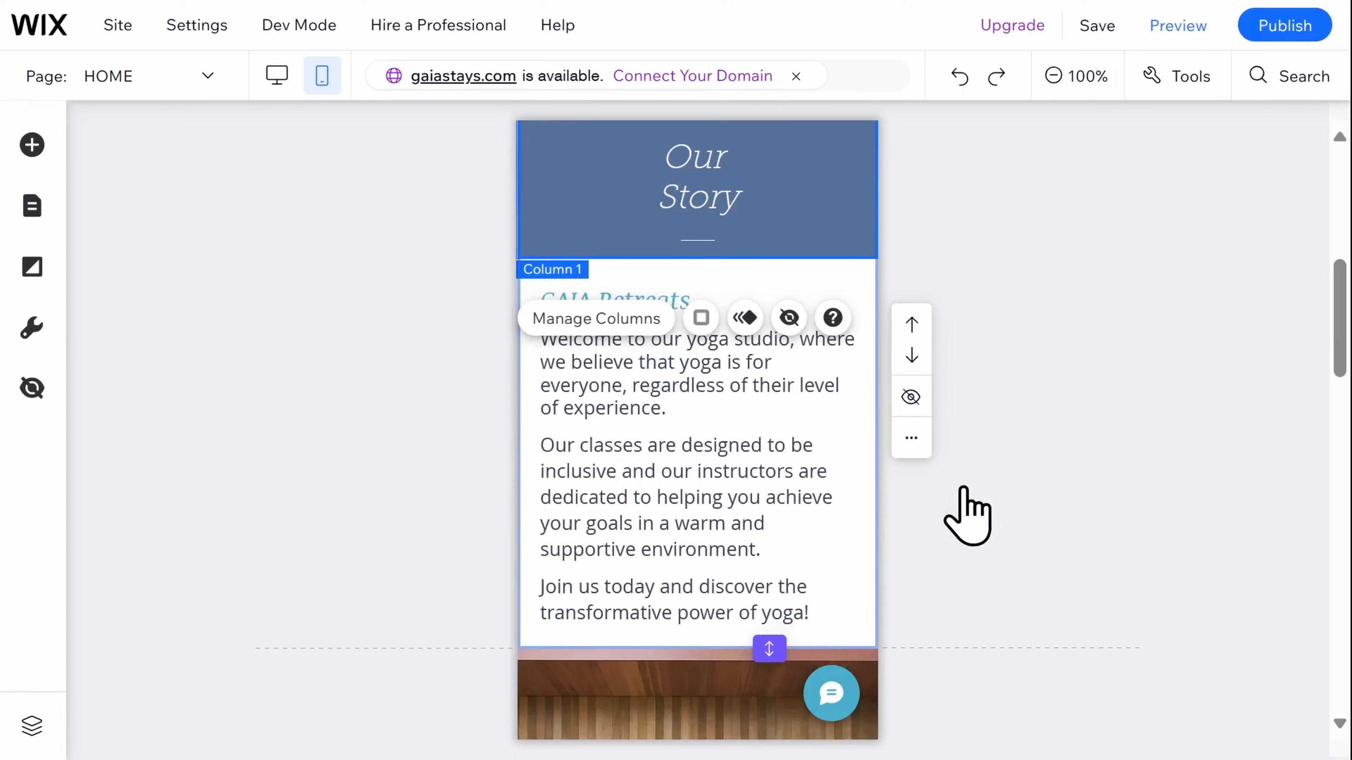
Check the Our Story text elements and the remaining mobile home page sections down to the footer
left_click(732, 487)
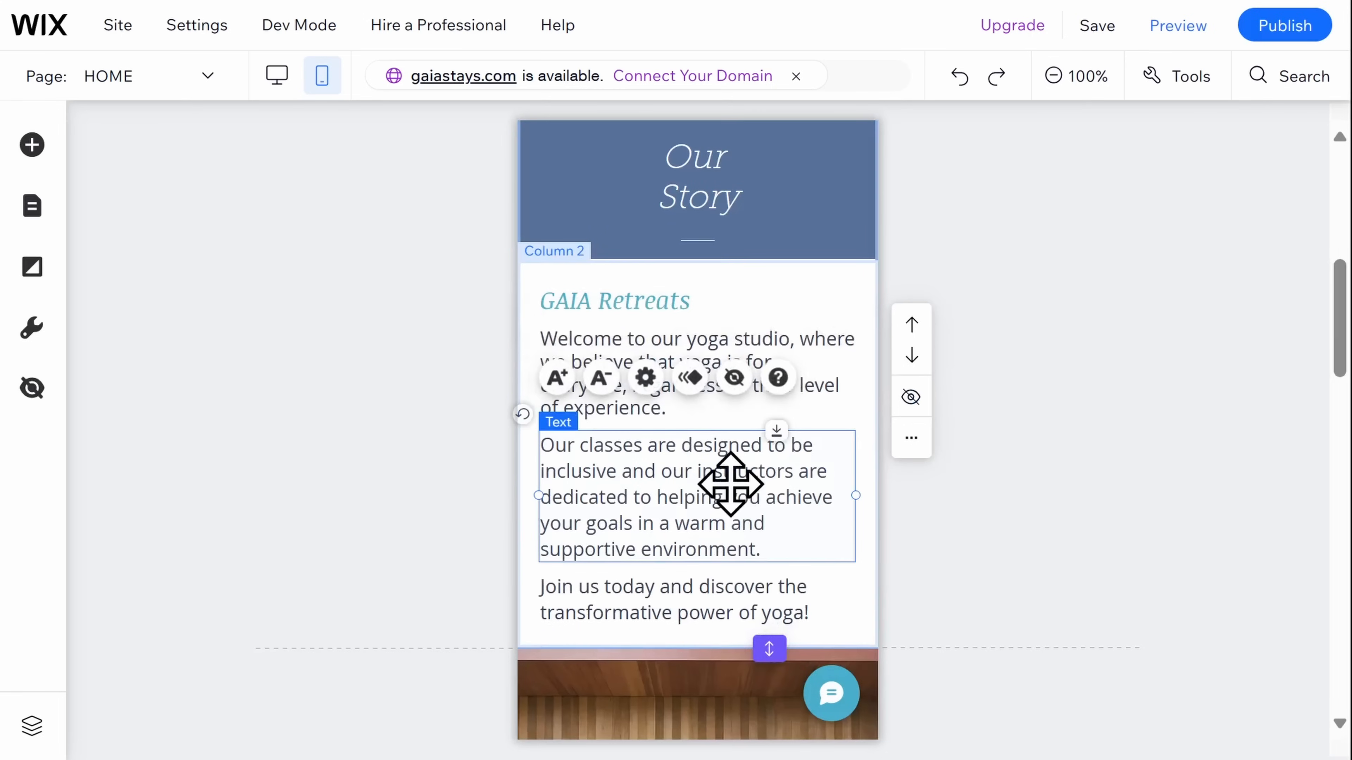
left_click(669, 300)
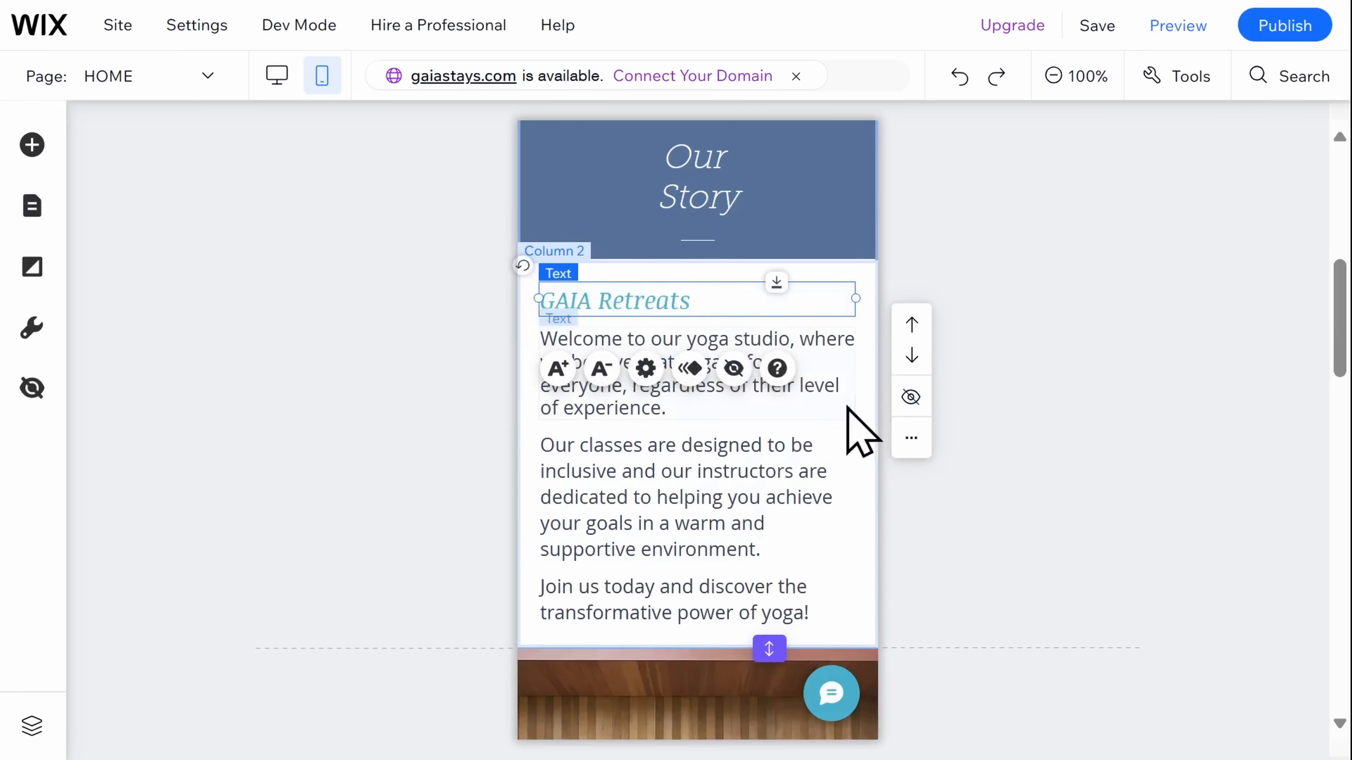
scroll(935, 513, "down", 10)
scroll(935, 513, "down", 8)
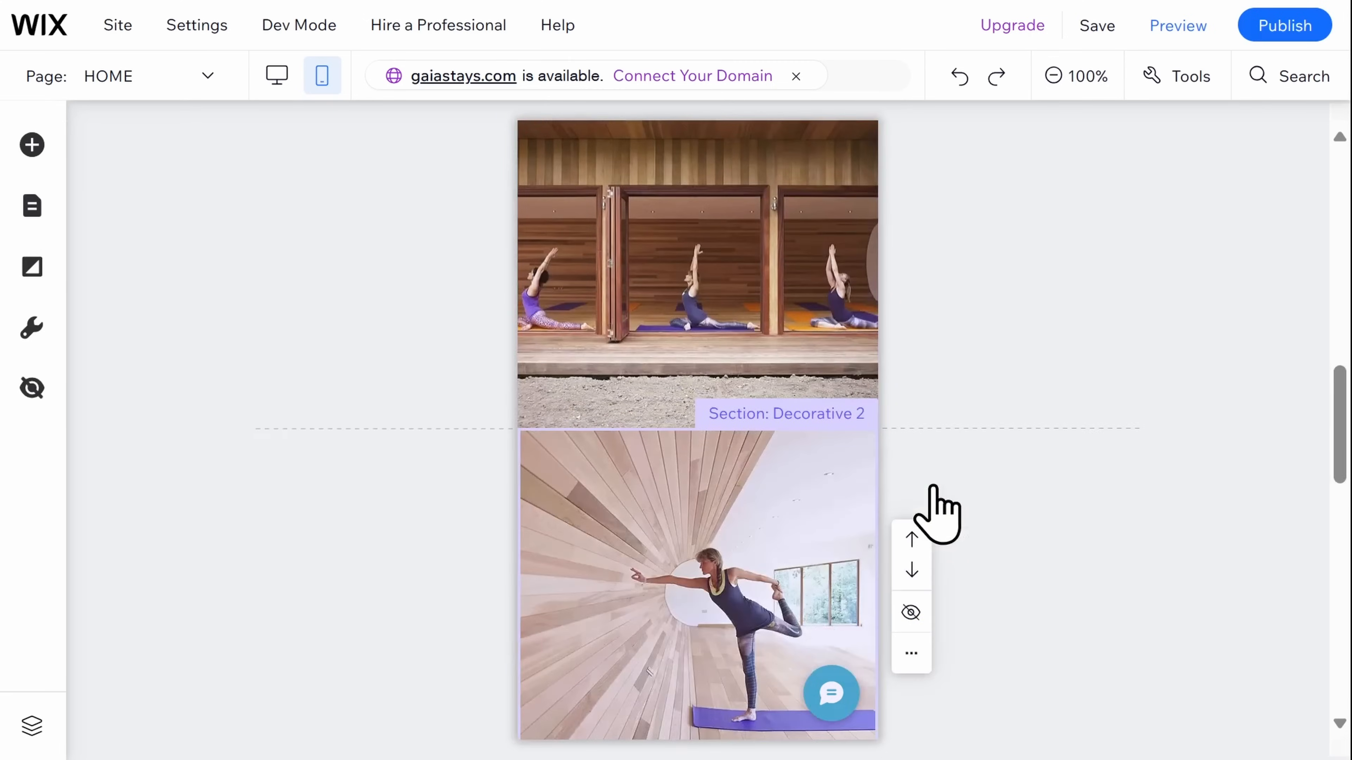
scroll(935, 513, "down", 16)
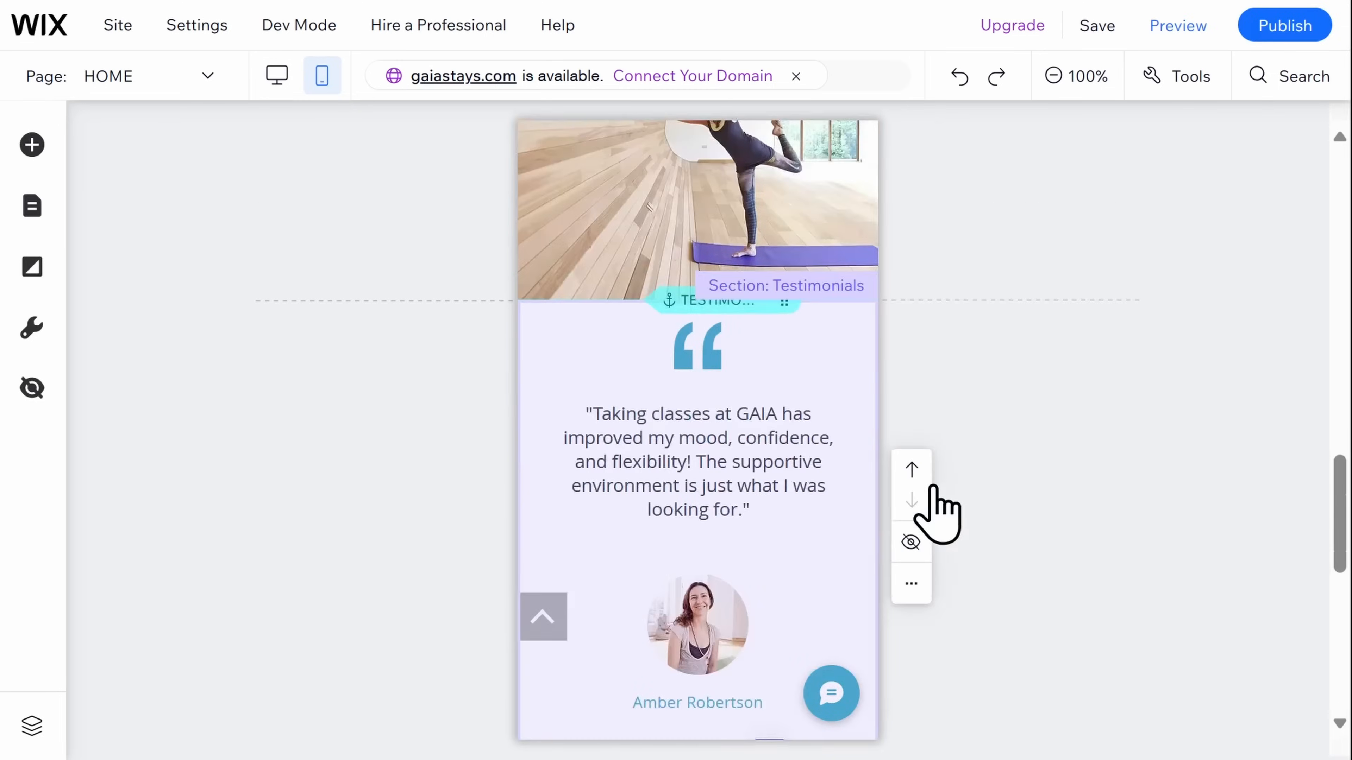
scroll(937, 514, "down", 4)
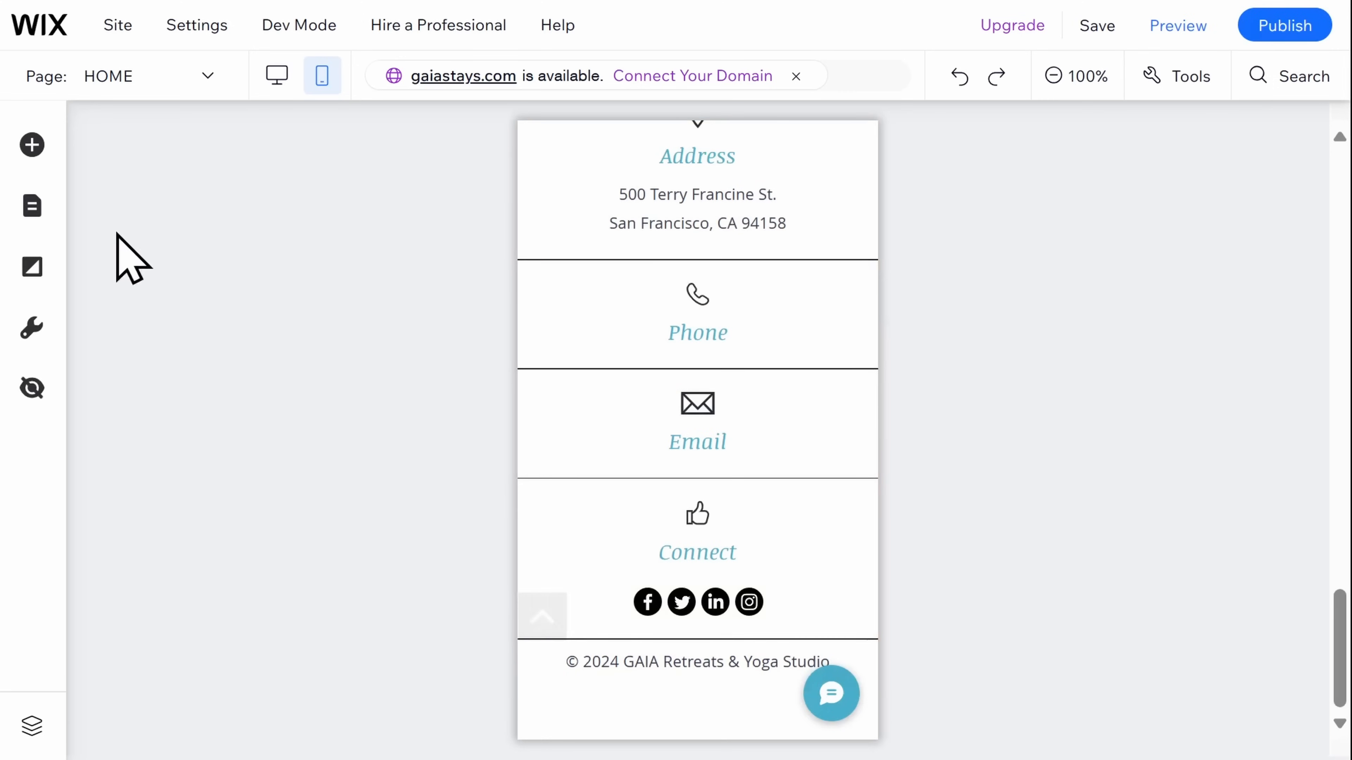
Switch the mobile editor to the GALLERY page and close the site pages list
left_click(52, 215)
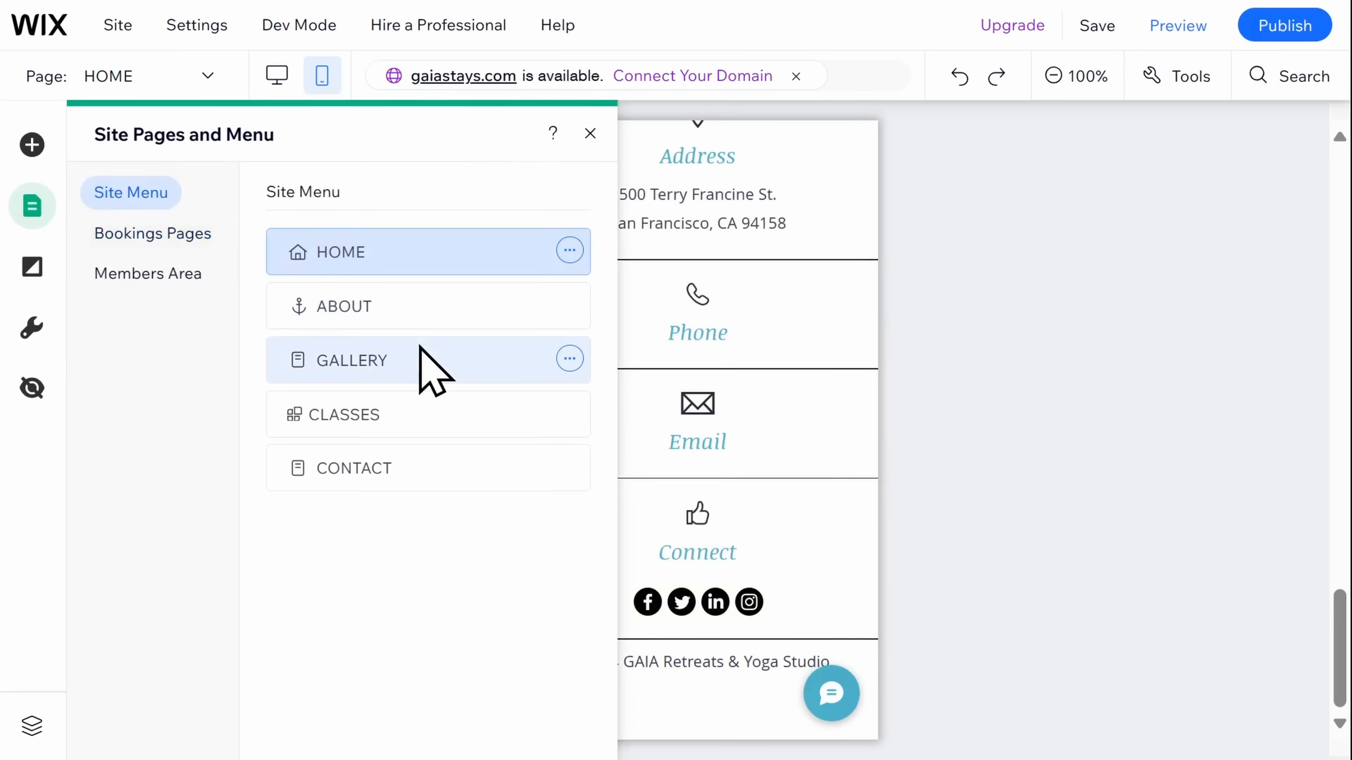
left_click(420, 347)
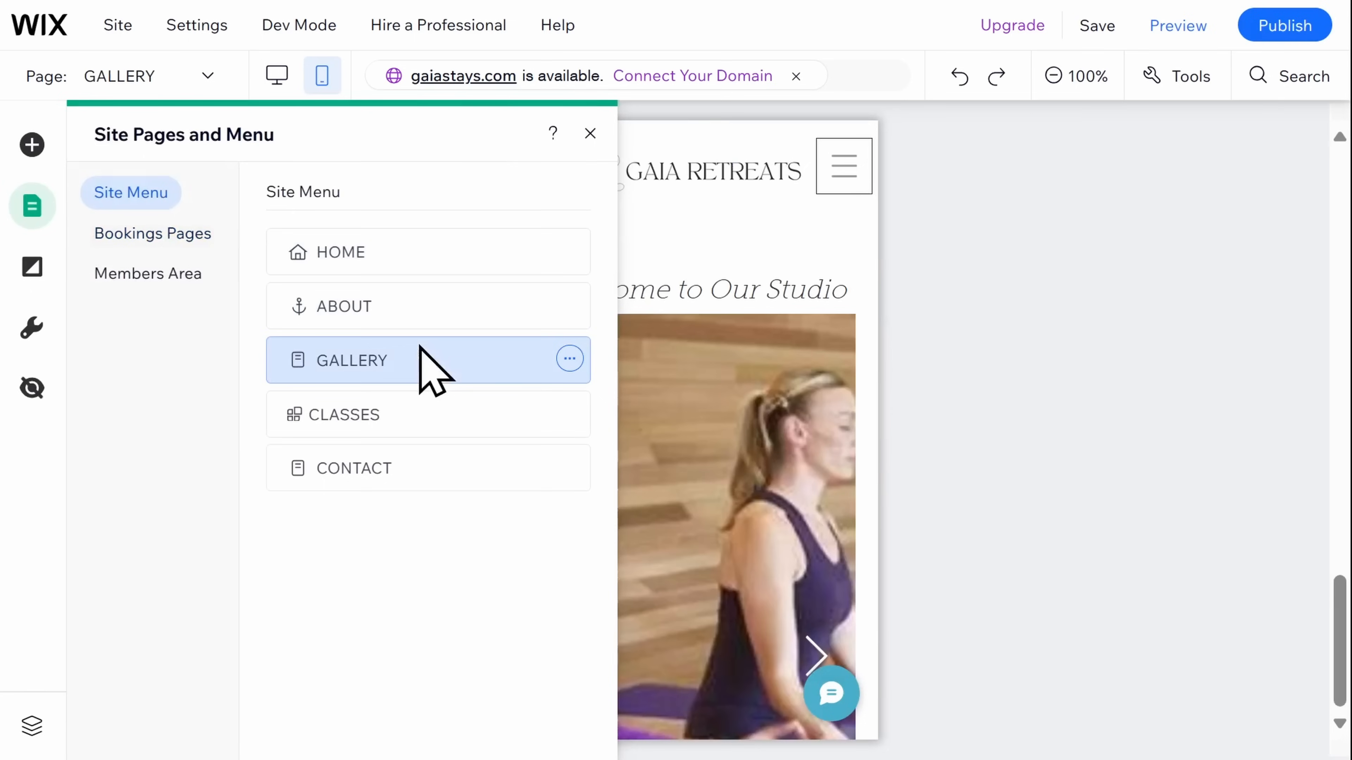
left_click(1085, 341)
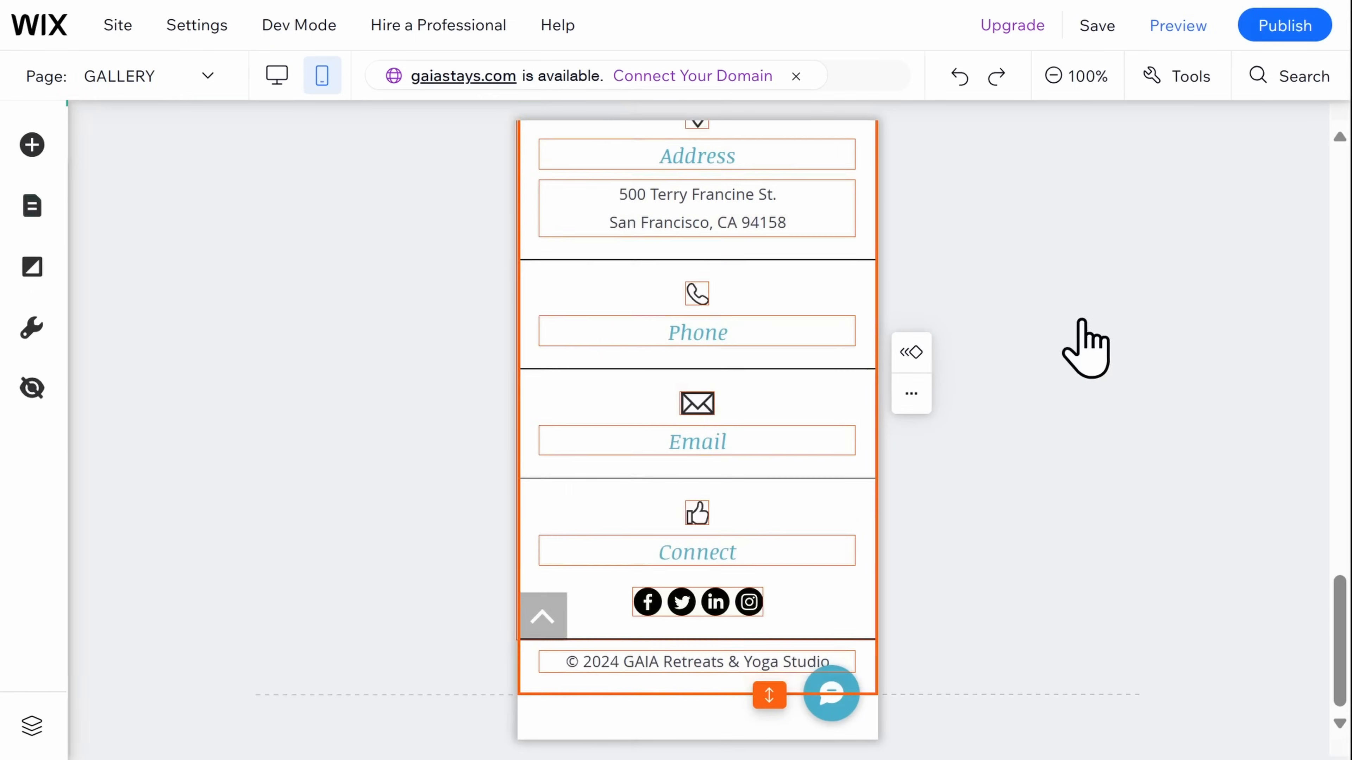
Go to the photo gallery under the "Welcome to Our Studio" heading on the mobile GALLERY page and select it
scroll(1084, 341, "up", 10)
scroll(1083, 320, "up", 10)
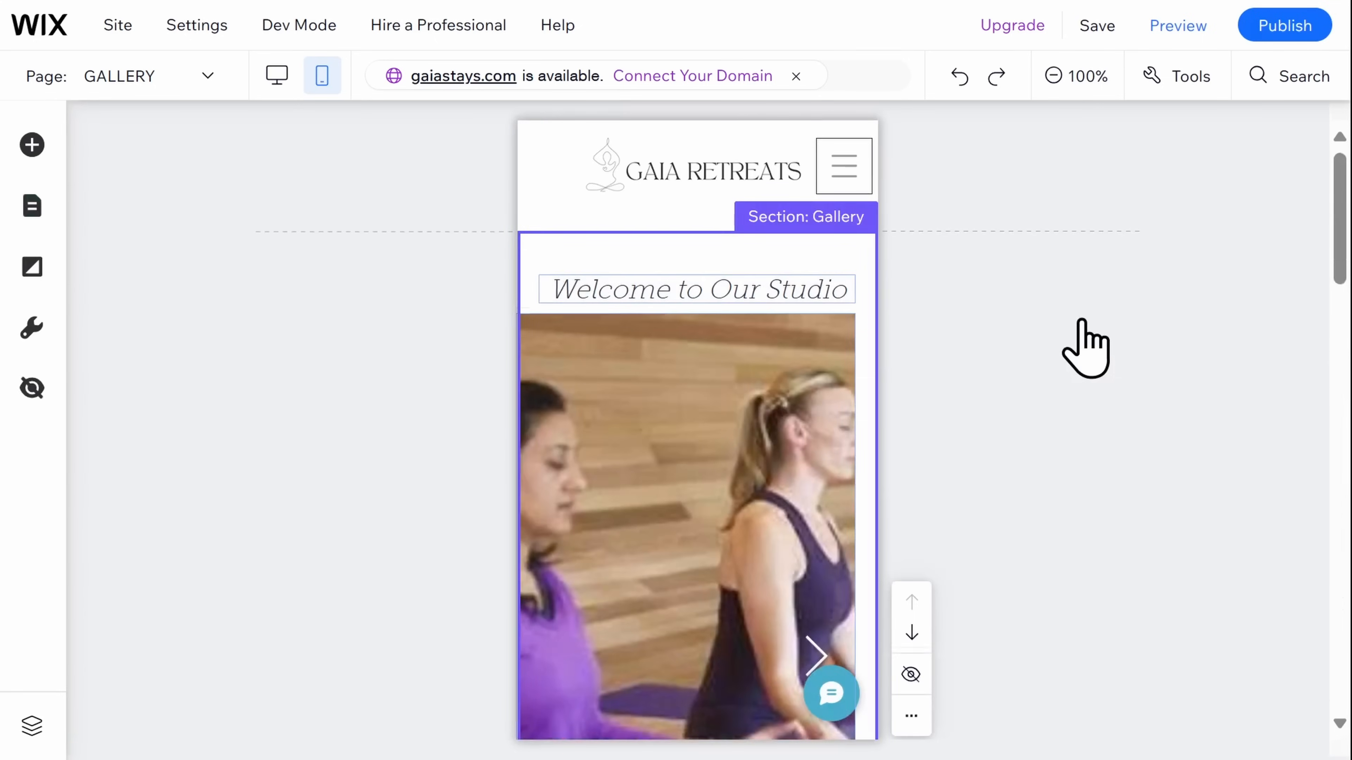
scroll(1083, 341, "down", 3)
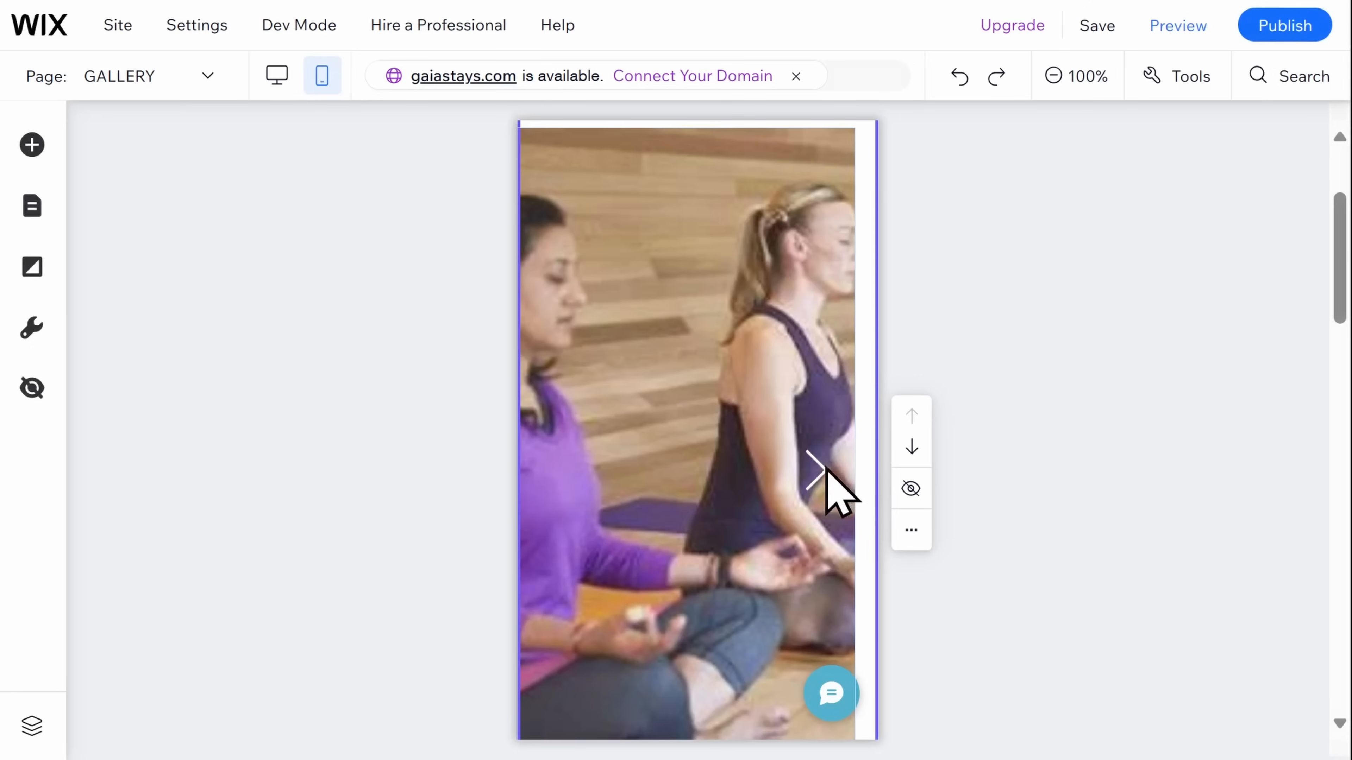
left_click(815, 473)
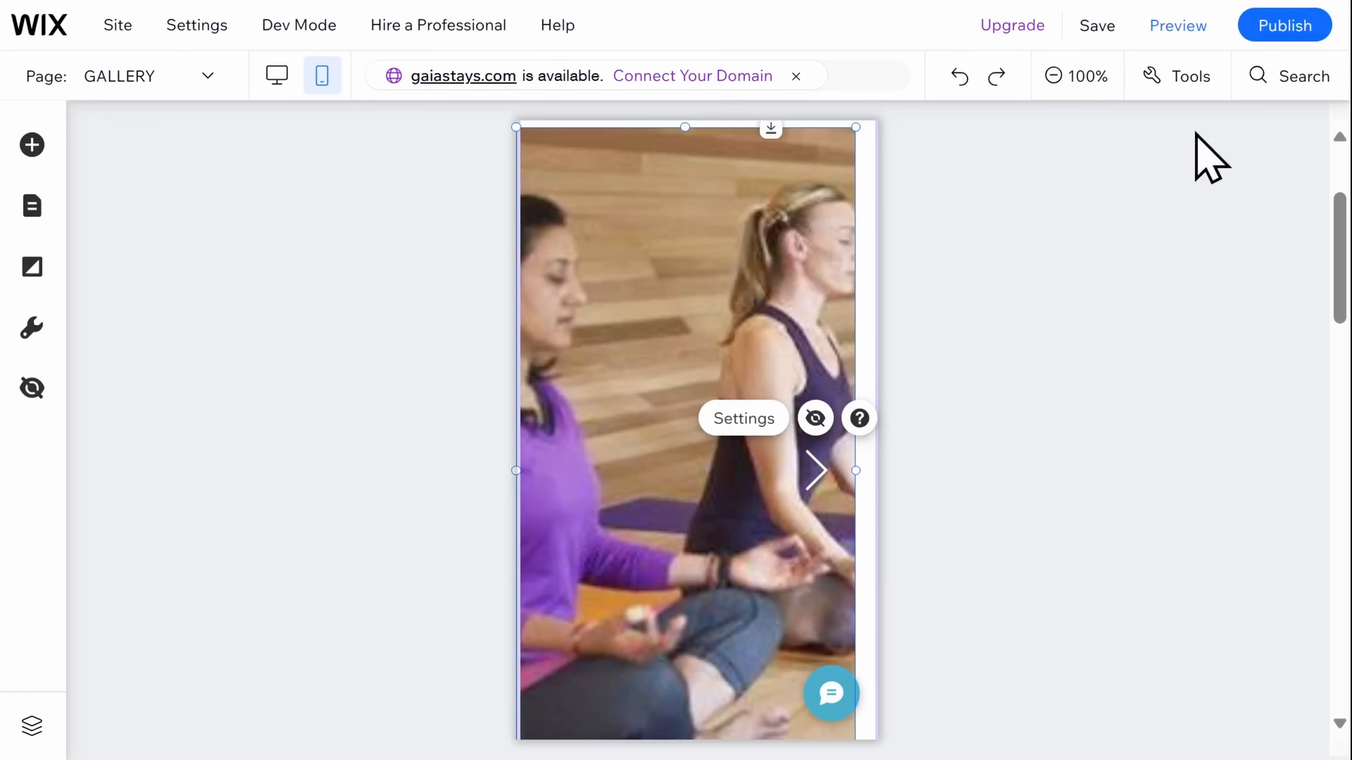
Preview the mobile site, browse the studio gallery photos forward and back, and return to the editor
left_click(1176, 31)
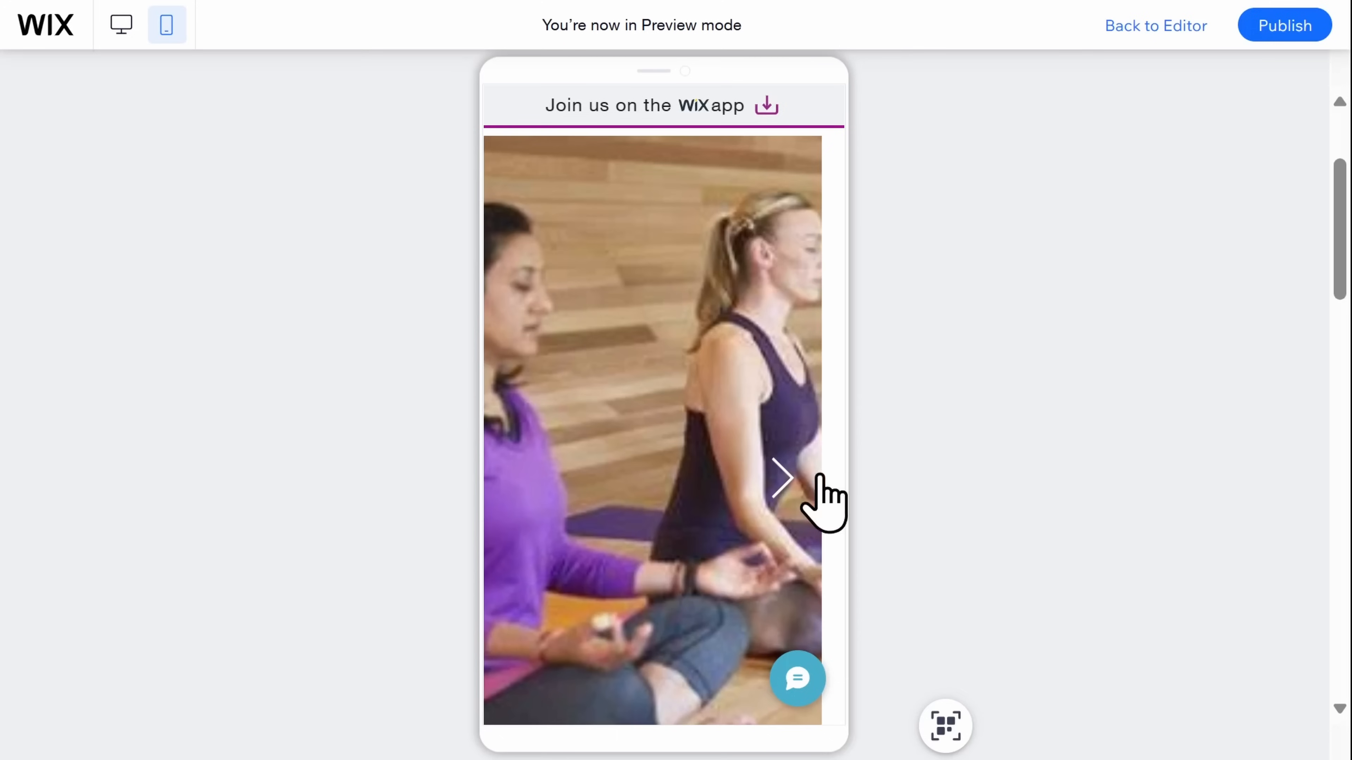
left_click(776, 481)
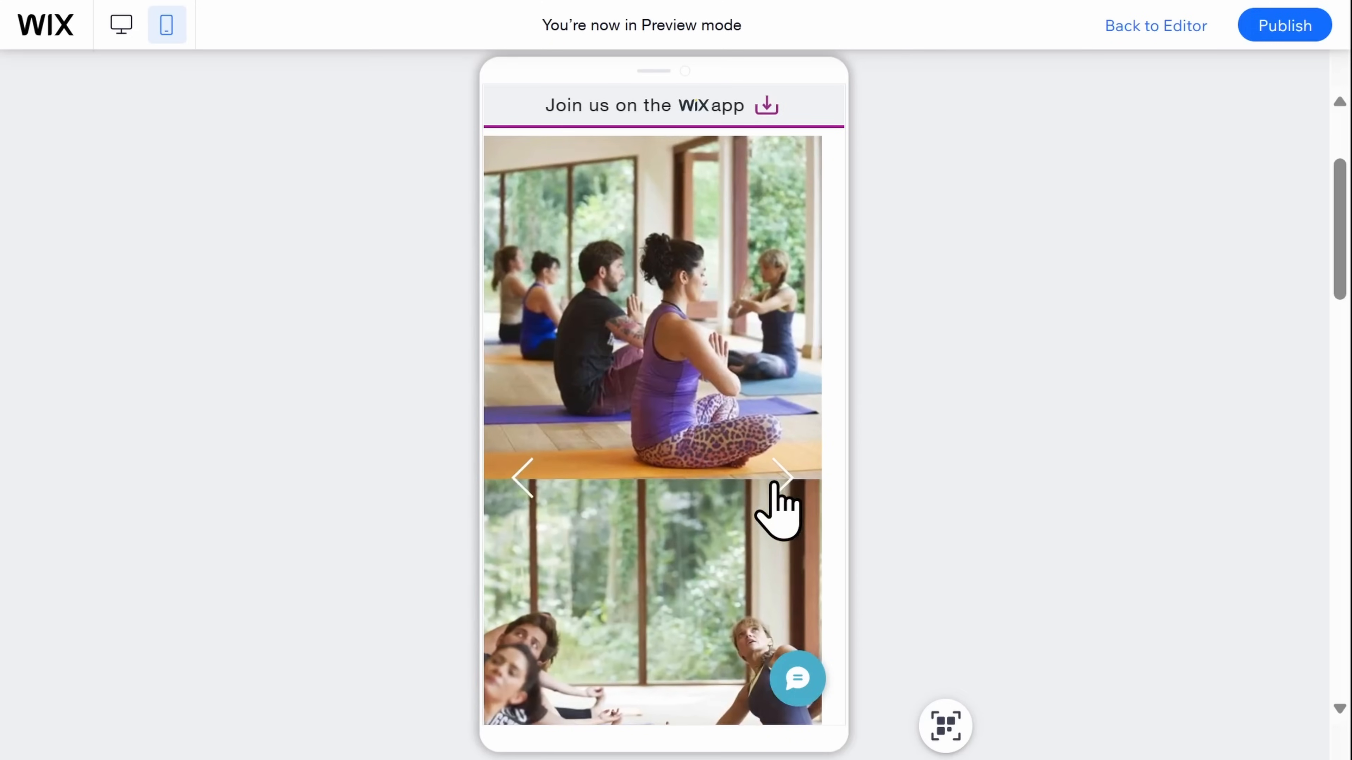
left_click(775, 481)
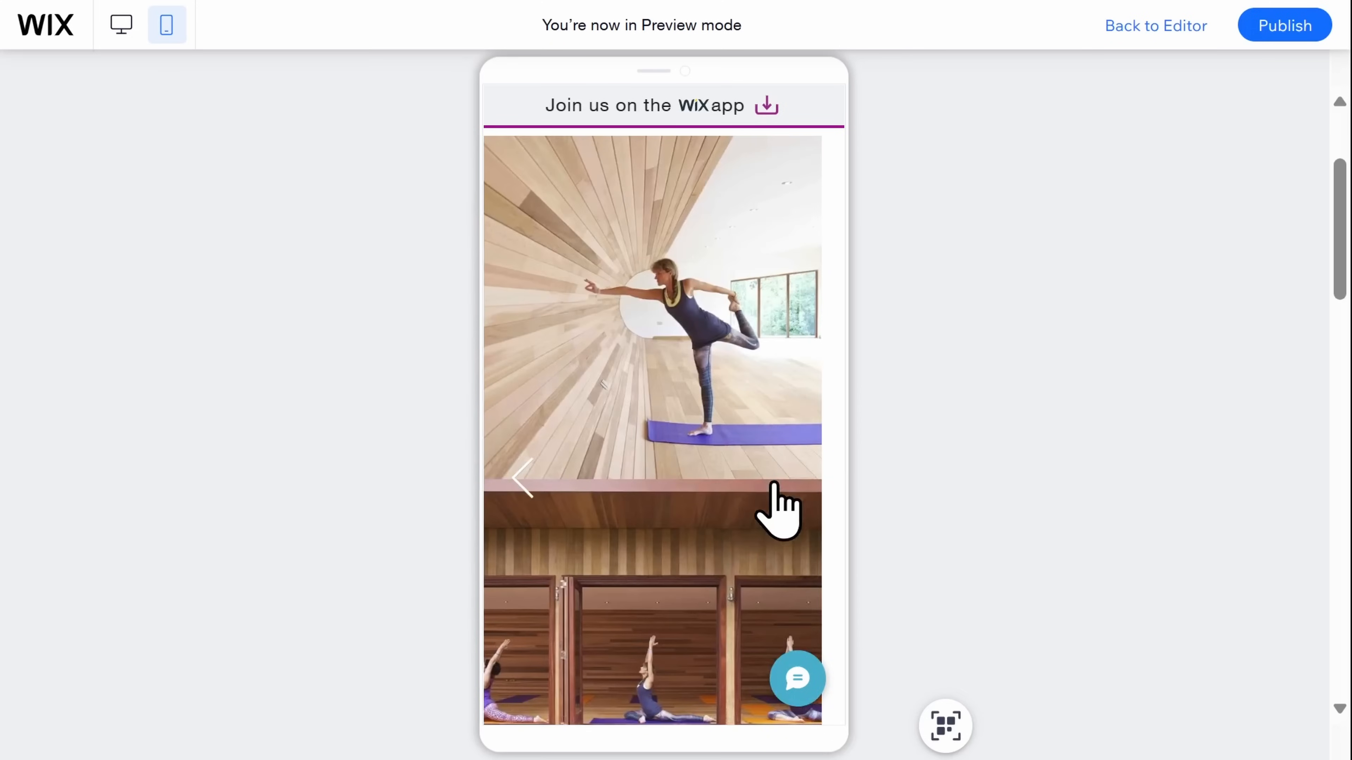
left_click(527, 482)
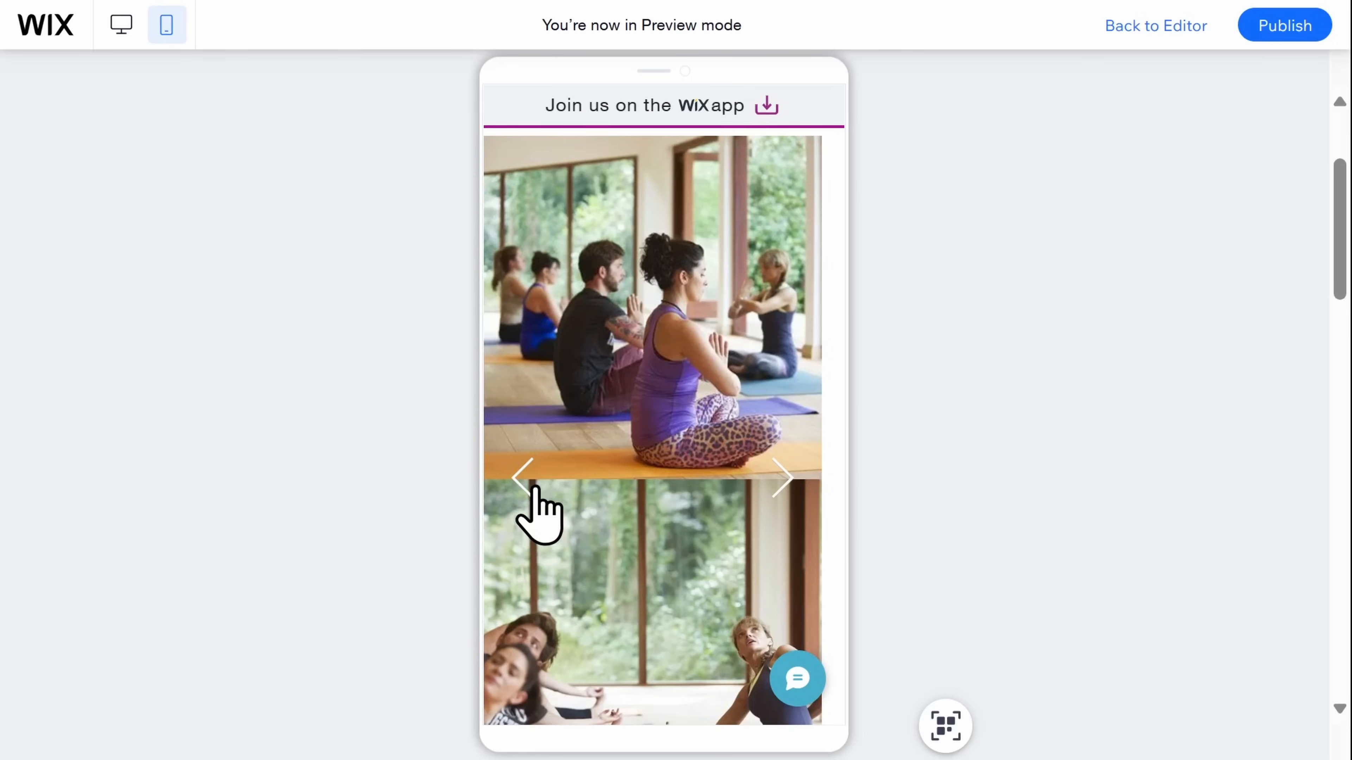
left_click(533, 490)
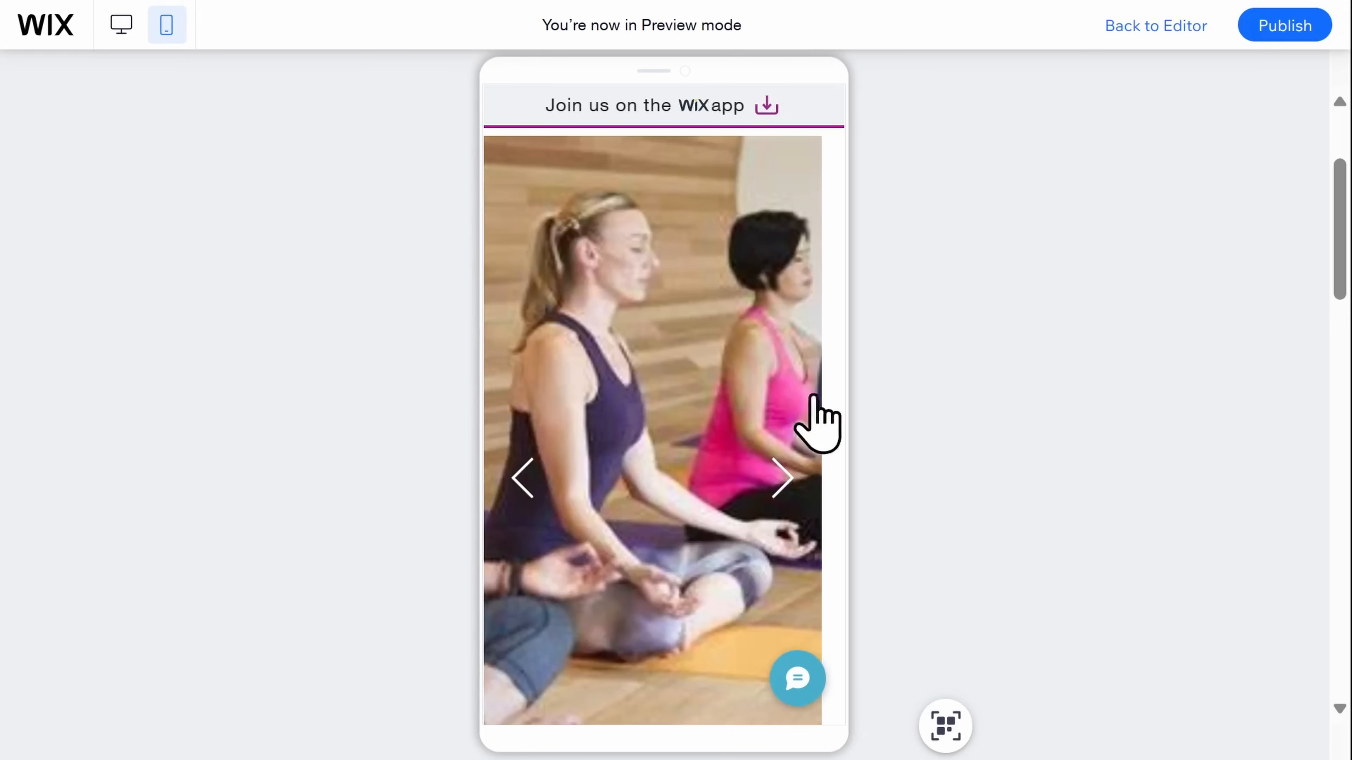
left_click(1148, 38)
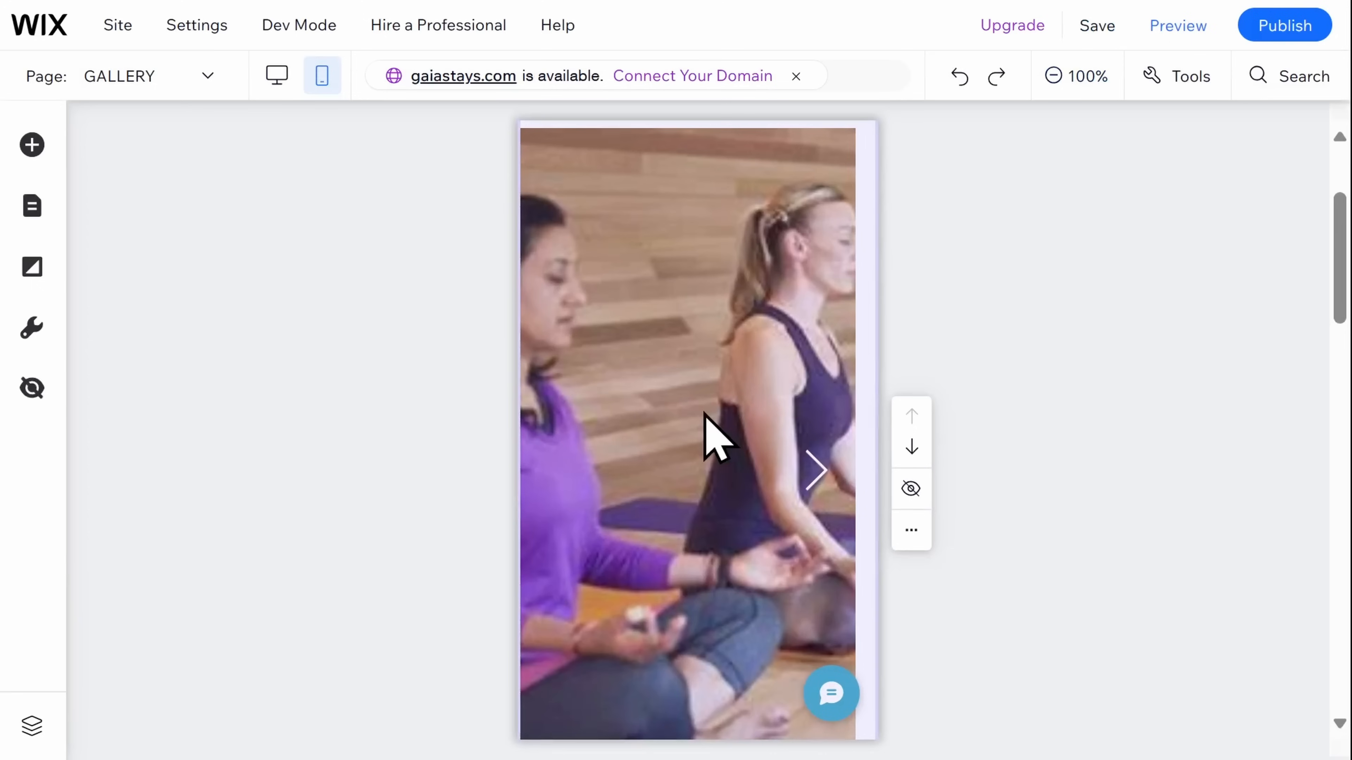
Open the Wix Pro Gallery layout settings for the mobile gallery under "Welcome to Our Studio"
scroll(704, 414, "up", 3)
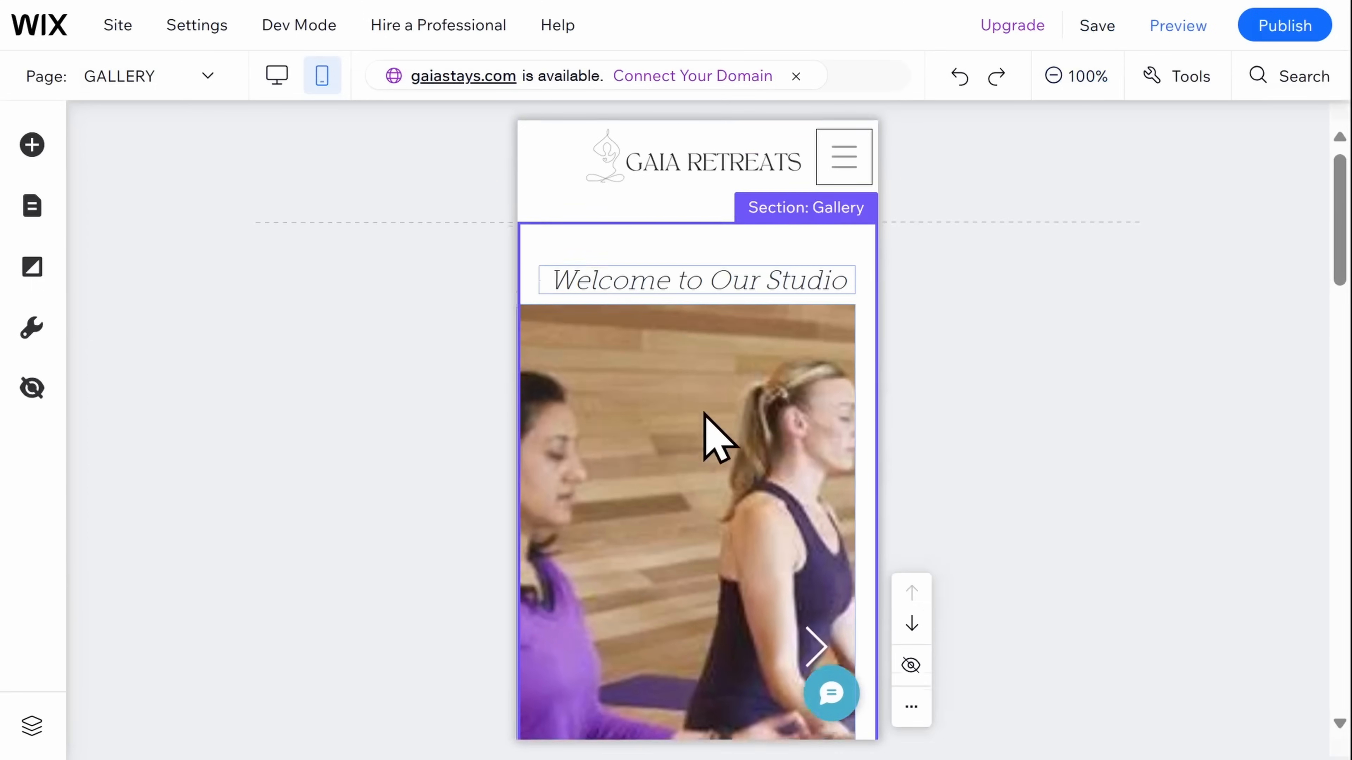
left_click(703, 409)
left_click(697, 361)
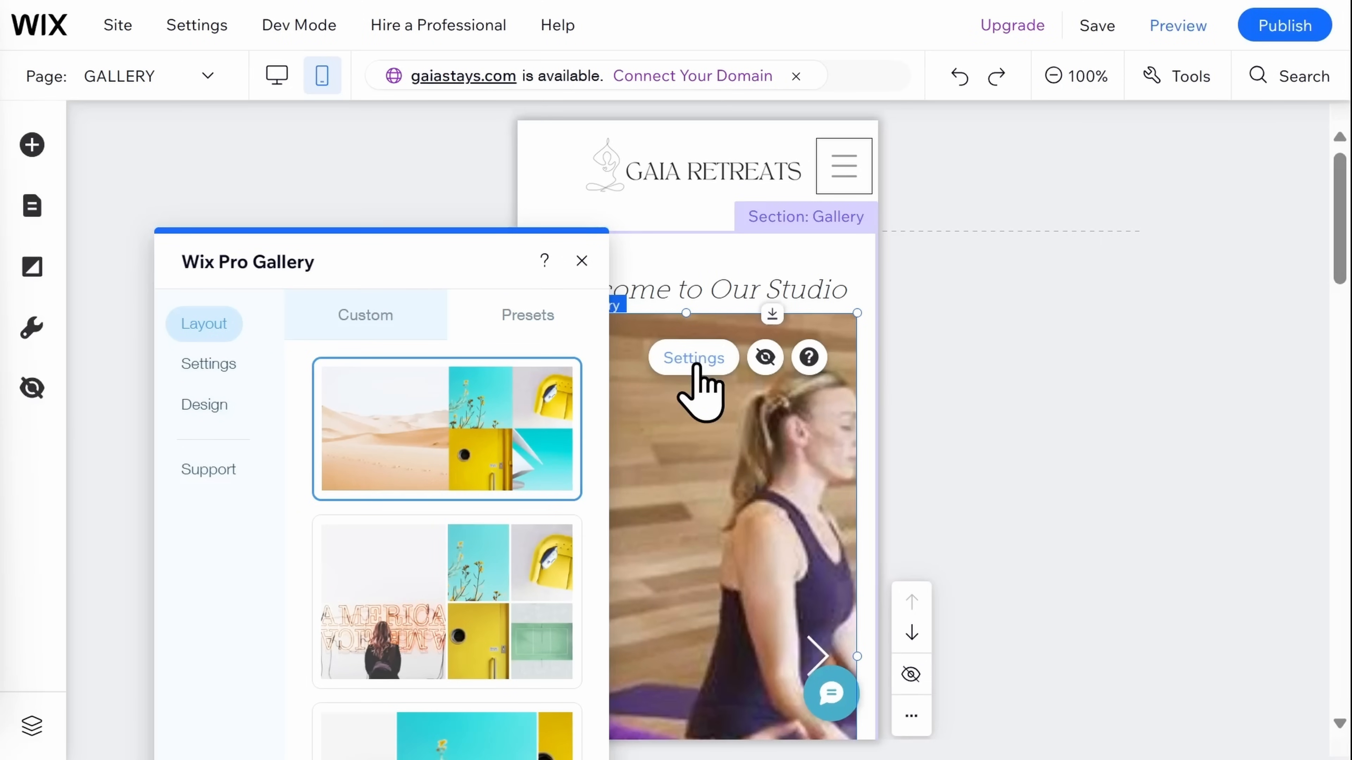
Examine the site's publishing options and the benefits of upgrading to a Business Premium plan
mouse_move(1306, 22)
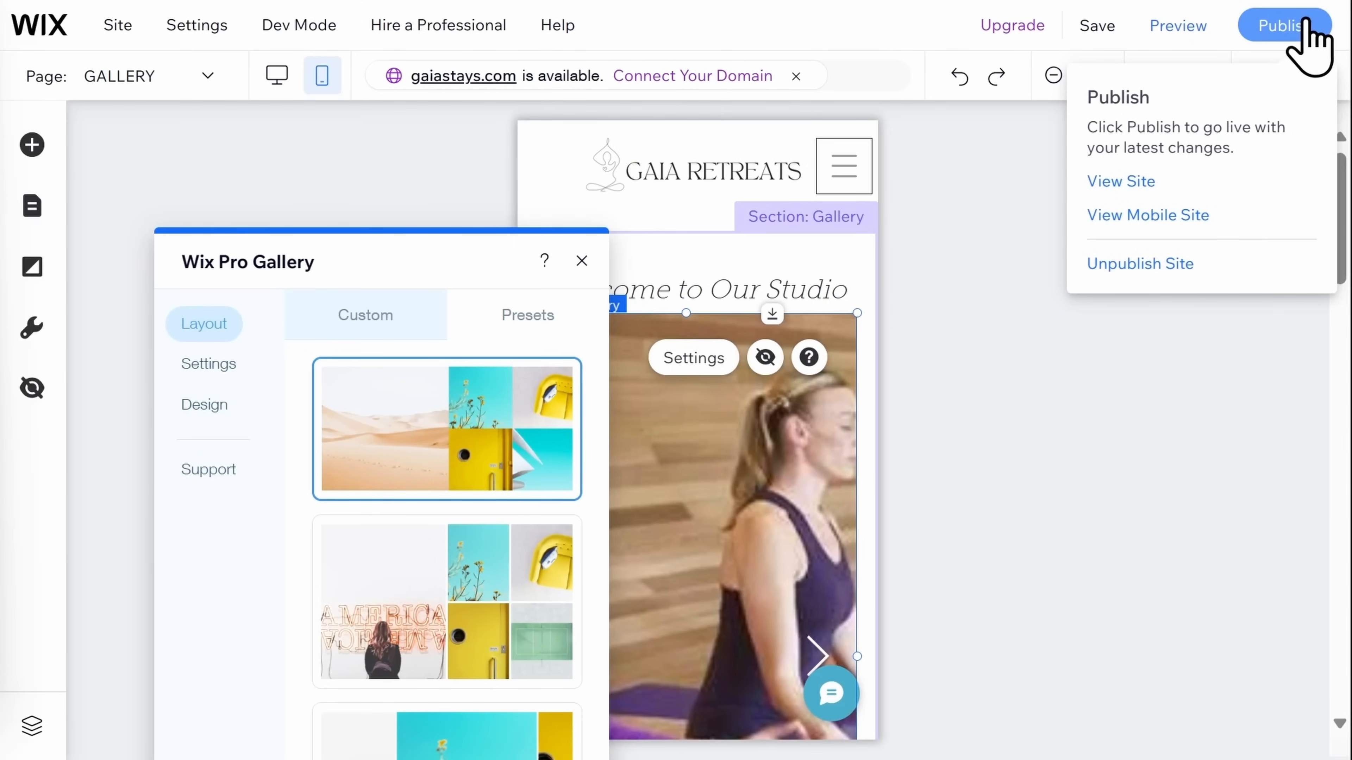
mouse_move(1028, 21)
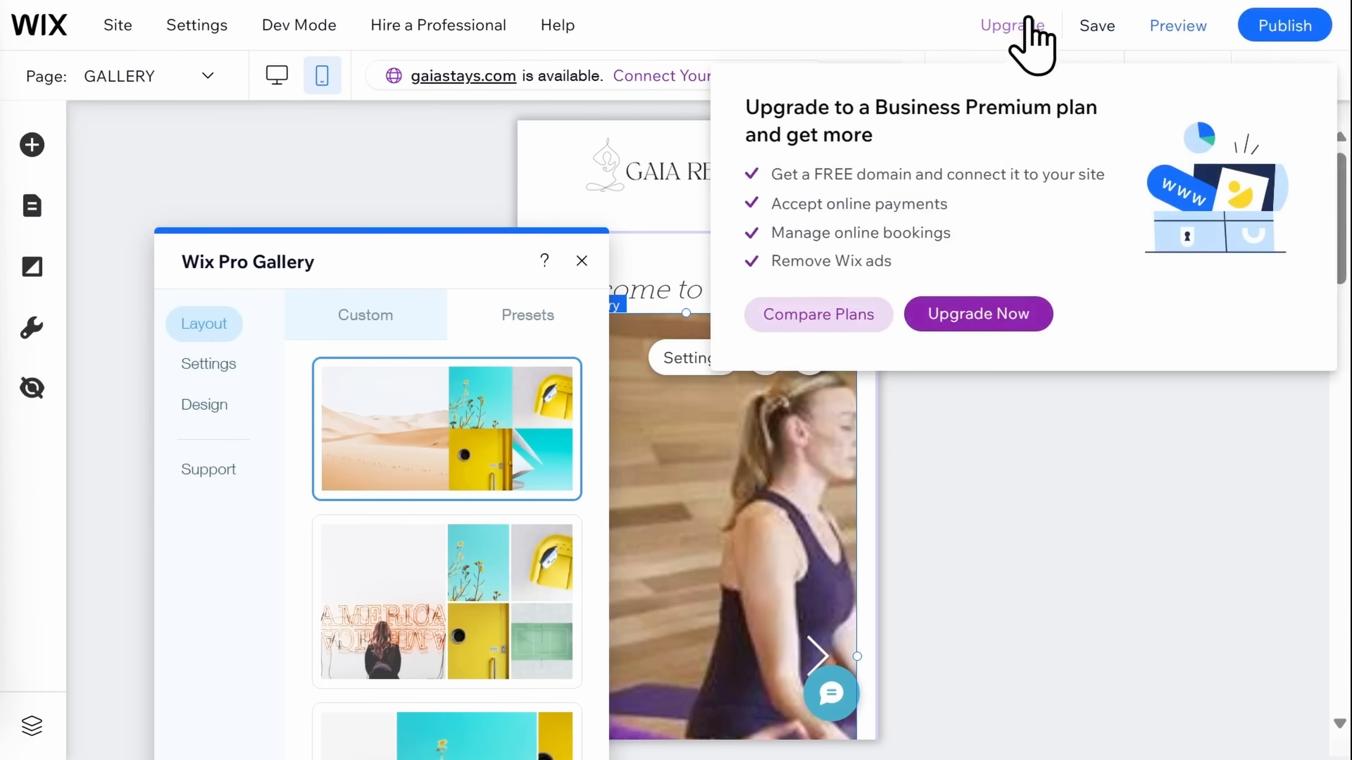